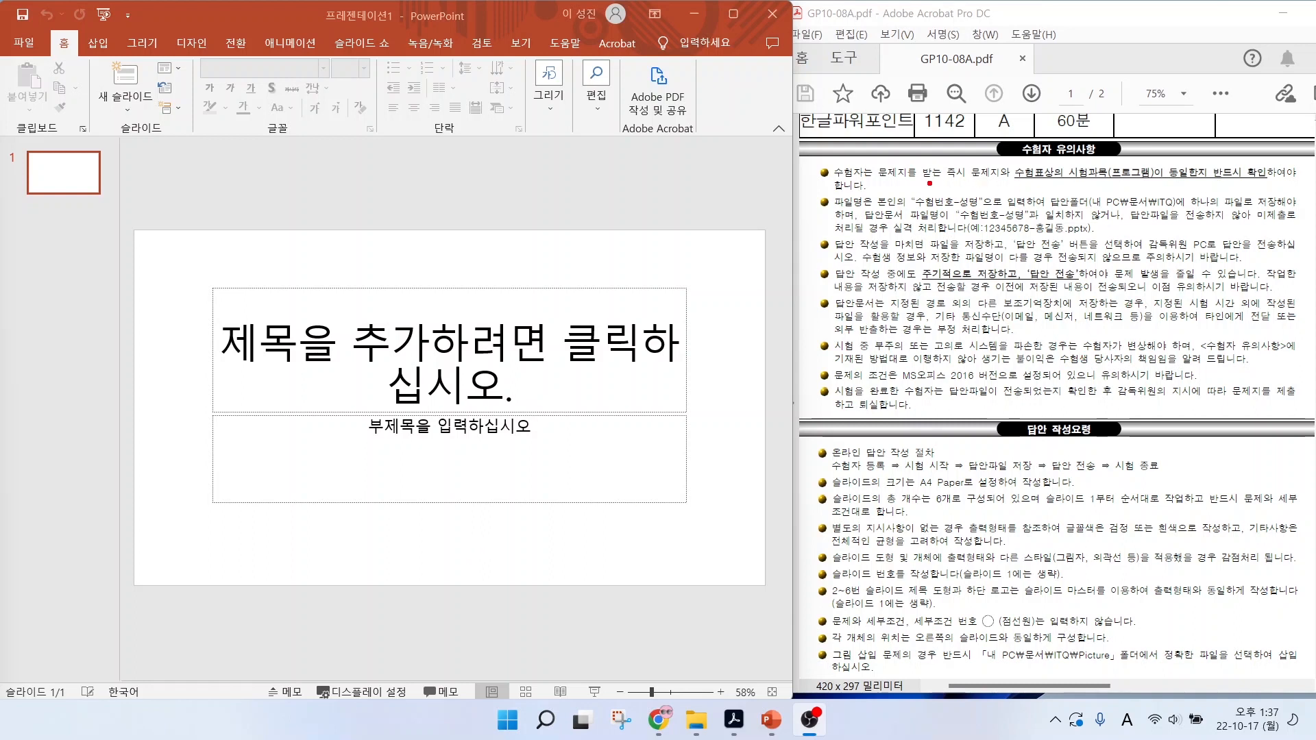
# - Review the exam PDF's candidate notes on file naming, the save folder and periodic saving and answer transmission
pyautogui.moveTo(911, 189); pyautogui.dragTo(992, 213)
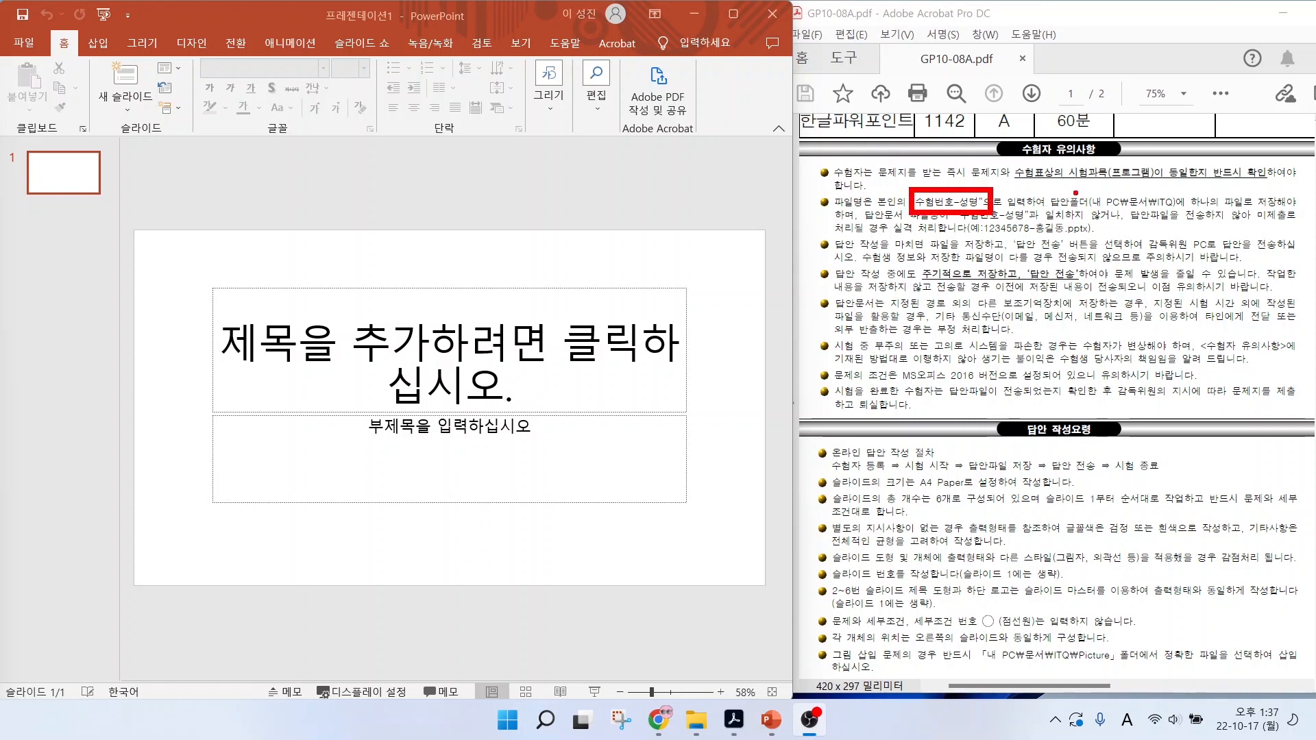
pyautogui.moveTo(1082, 188); pyautogui.dragTo(1189, 212)
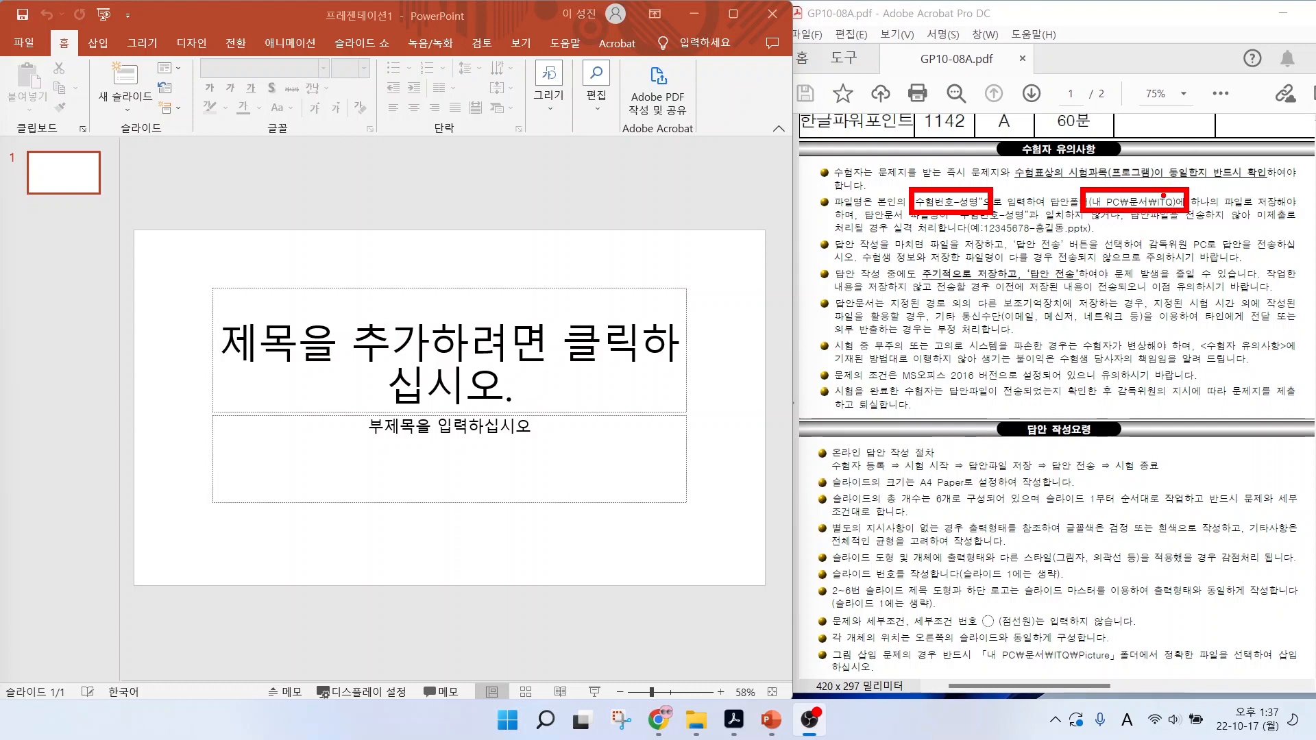
pyautogui.moveTo(1158, 198); pyautogui.dragTo(1205, 152)
pyautogui.moveTo(969, 236); pyautogui.dragTo(1097, 234)
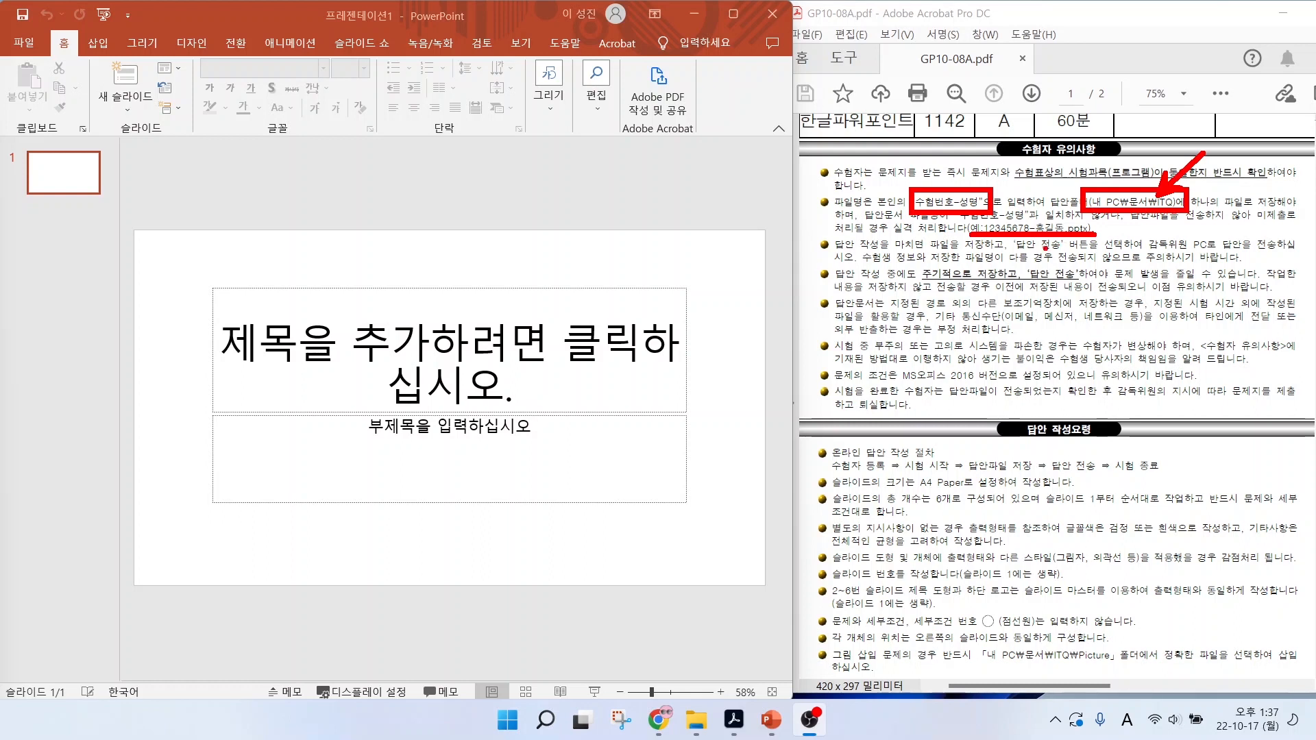
pyautogui.moveTo(917, 281); pyautogui.dragTo(1082, 282)
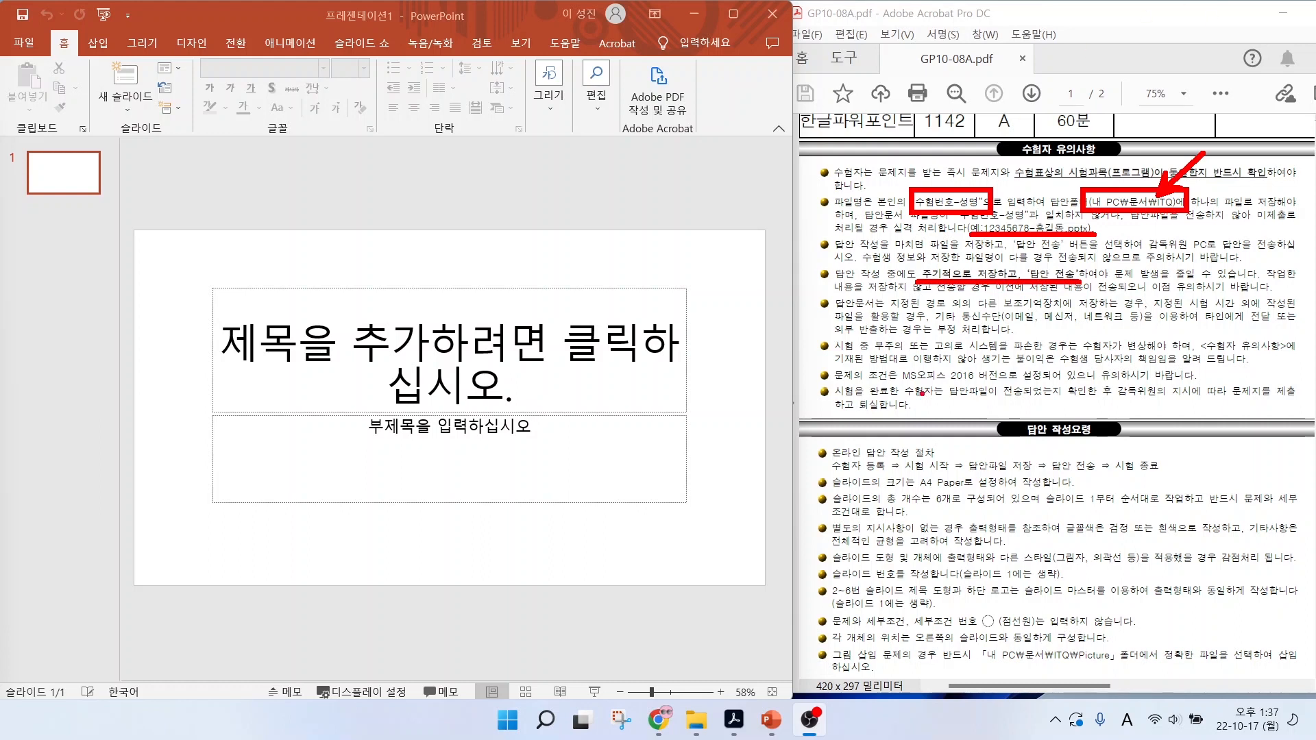
# - Review the exam PDF's answer-writing guidelines on slide size, count and order, font colours, object styles, slide numbers, slide master and picture insertion
pyautogui.moveTo(872, 491); pyautogui.dragTo(1029, 491)
pyautogui.moveTo(907, 472); pyautogui.dragTo(972, 491)
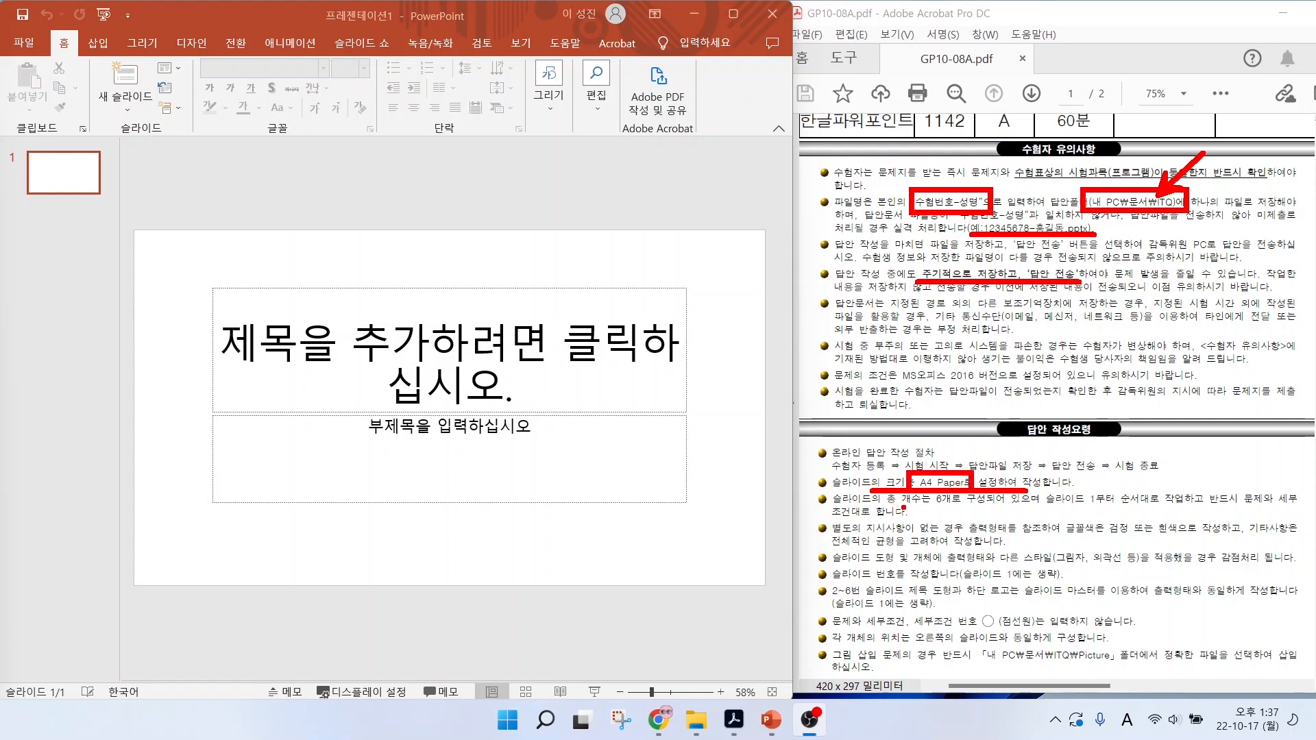
pyautogui.moveTo(901, 508); pyautogui.dragTo(1006, 508)
pyautogui.moveTo(1081, 485); pyautogui.dragTo(1170, 511)
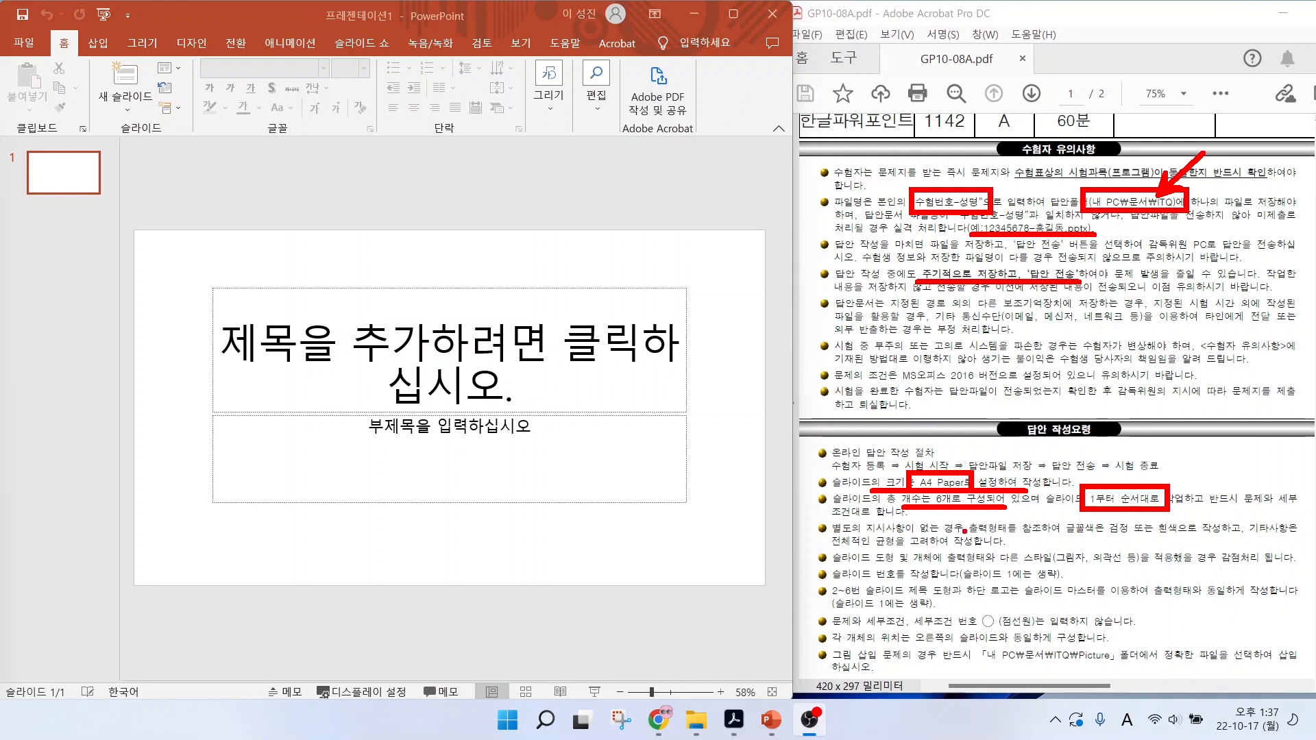
pyautogui.moveTo(1029, 538); pyautogui.dragTo(1212, 539)
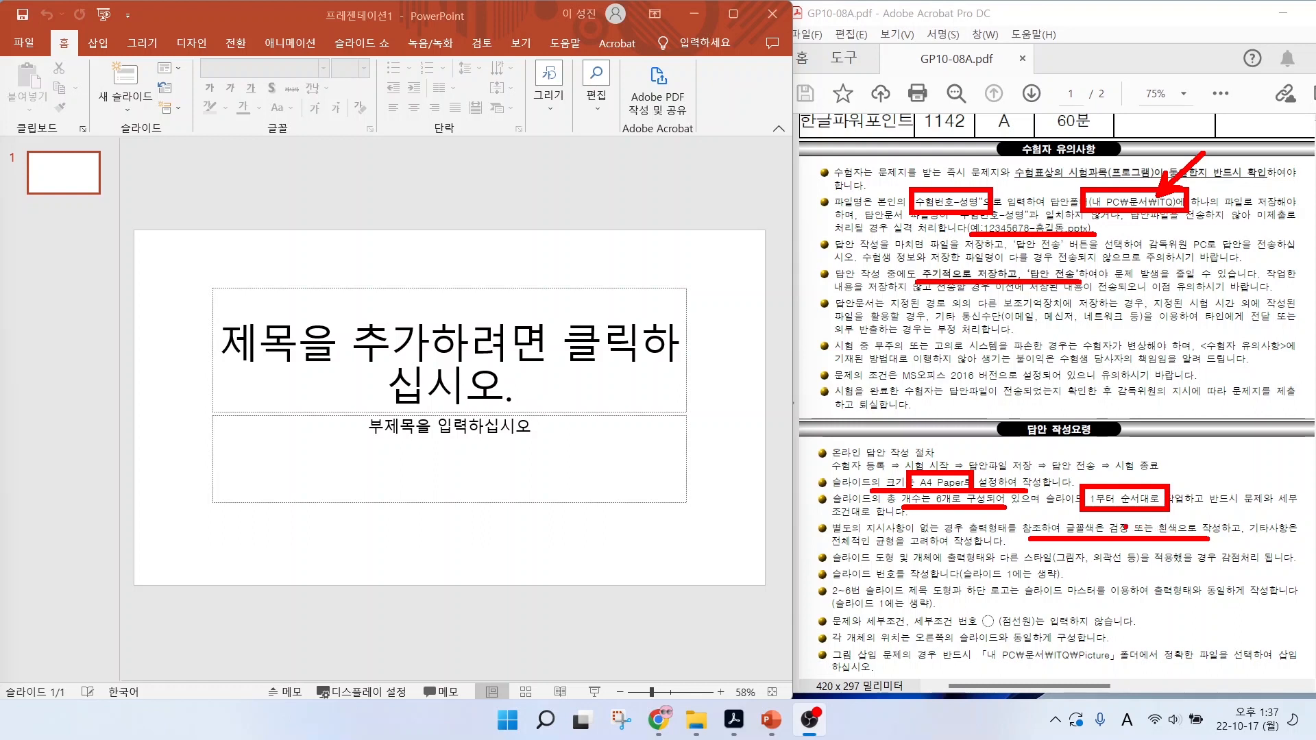
pyautogui.moveTo(920, 562); pyautogui.dragTo(1149, 564)
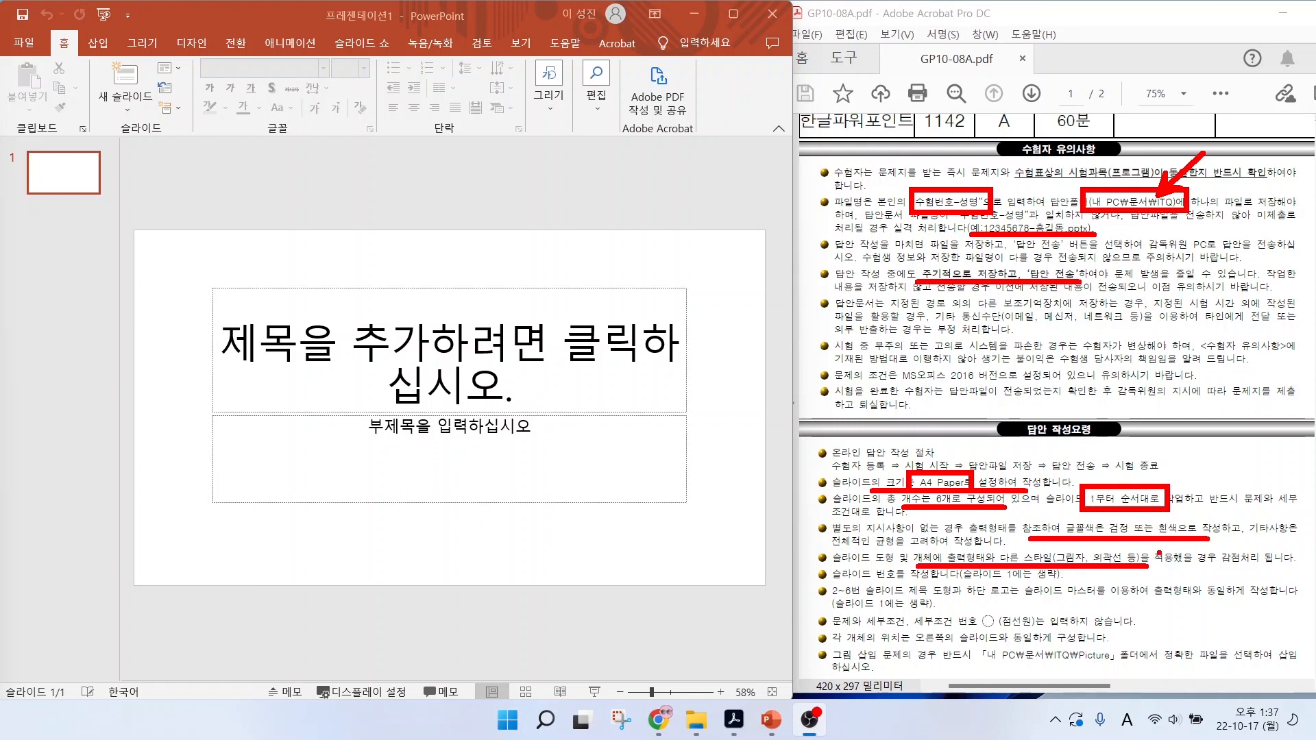
pyautogui.moveTo(1063, 552)
pyautogui.mouseDown()
pyautogui.moveTo(1074, 526)
pyautogui.moveTo(1105, 535)
pyautogui.mouseUp()
pyautogui.moveTo(958, 584); pyautogui.dragTo(1064, 582)
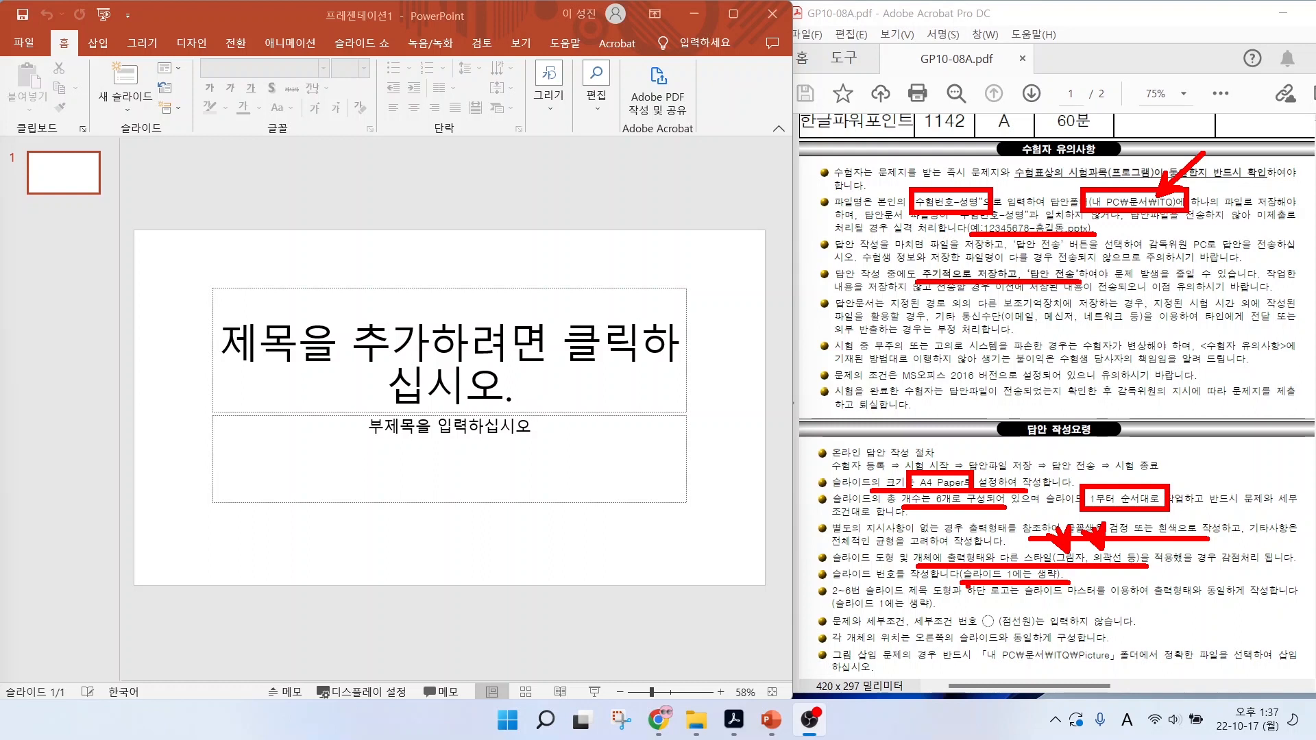
pyautogui.moveTo(827, 582)
pyautogui.mouseDown()
pyautogui.moveTo(892, 601)
pyautogui.moveTo(1013, 599)
pyautogui.mouseUp()
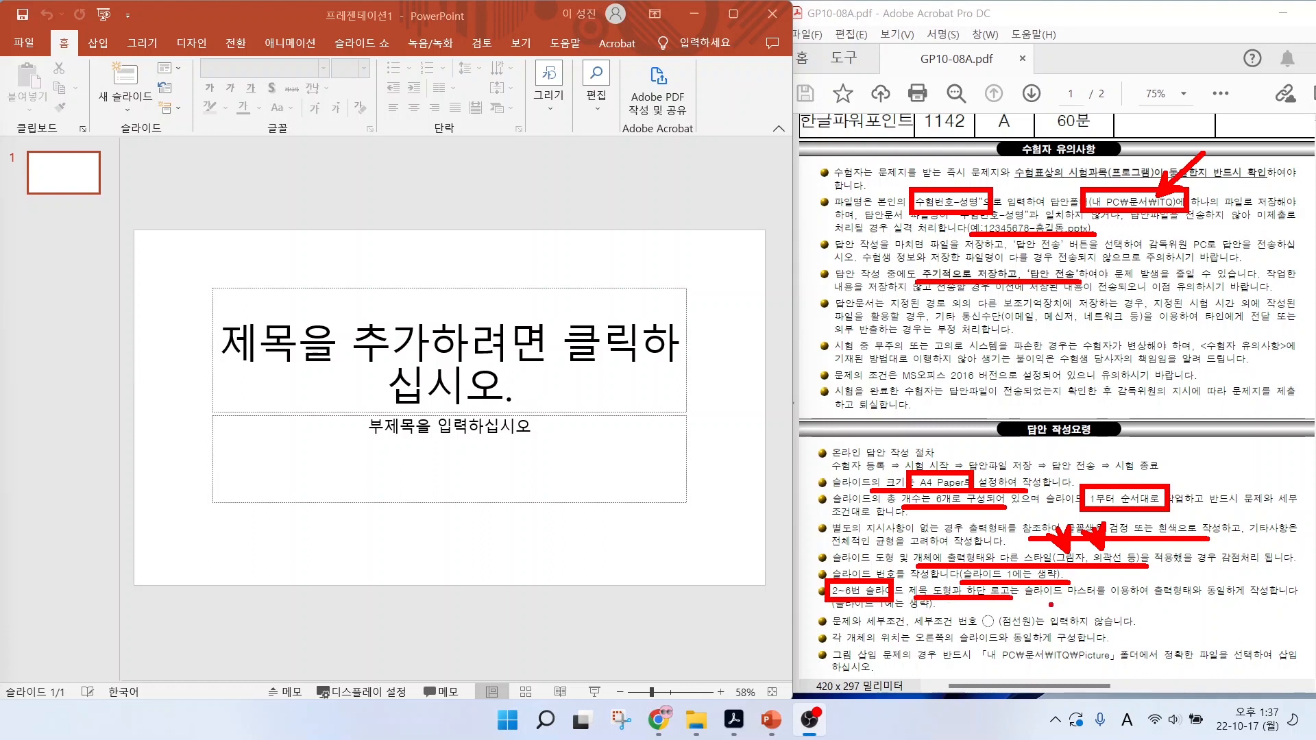
pyautogui.moveTo(1069, 606)
pyautogui.mouseDown()
pyautogui.moveTo(1026, 595)
pyautogui.moveTo(1071, 575)
pyautogui.moveTo(1068, 602)
pyautogui.mouseUp()
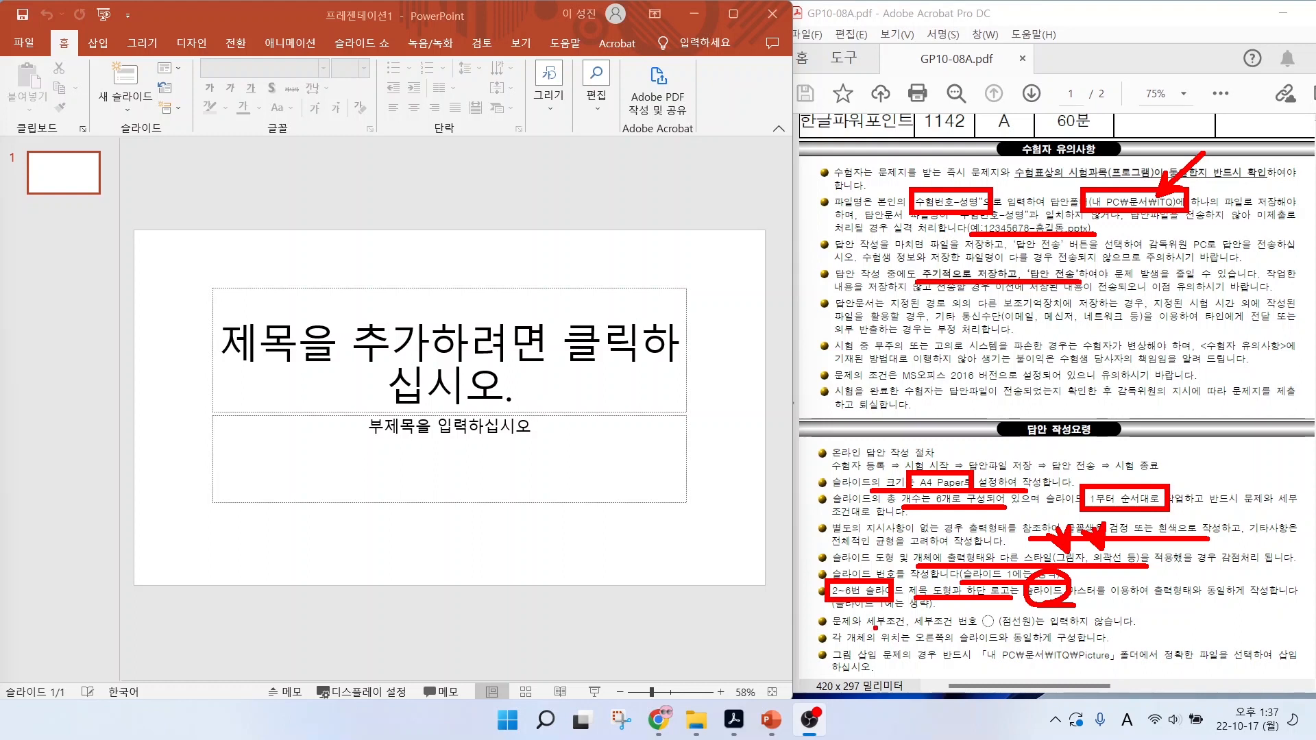
pyautogui.moveTo(876, 628); pyautogui.dragTo(1022, 628)
pyautogui.moveTo(1038, 665); pyautogui.dragTo(1127, 665)
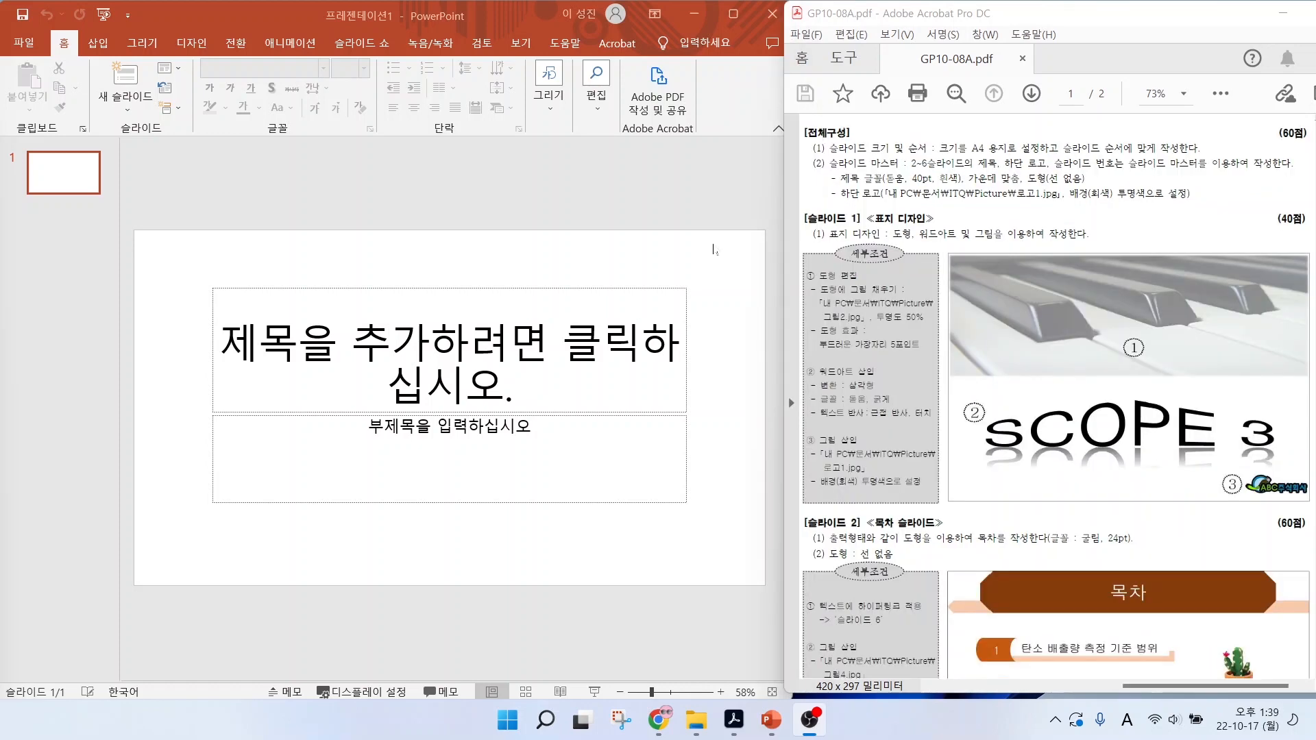
# - Set the slide size to A4 용지(210x297mm) as the exam sheet requires, scaling content with 맞춤 확인 (Ensure Fit)
pyautogui.moveTo(854, 157); pyautogui.dragTo(1070, 157)
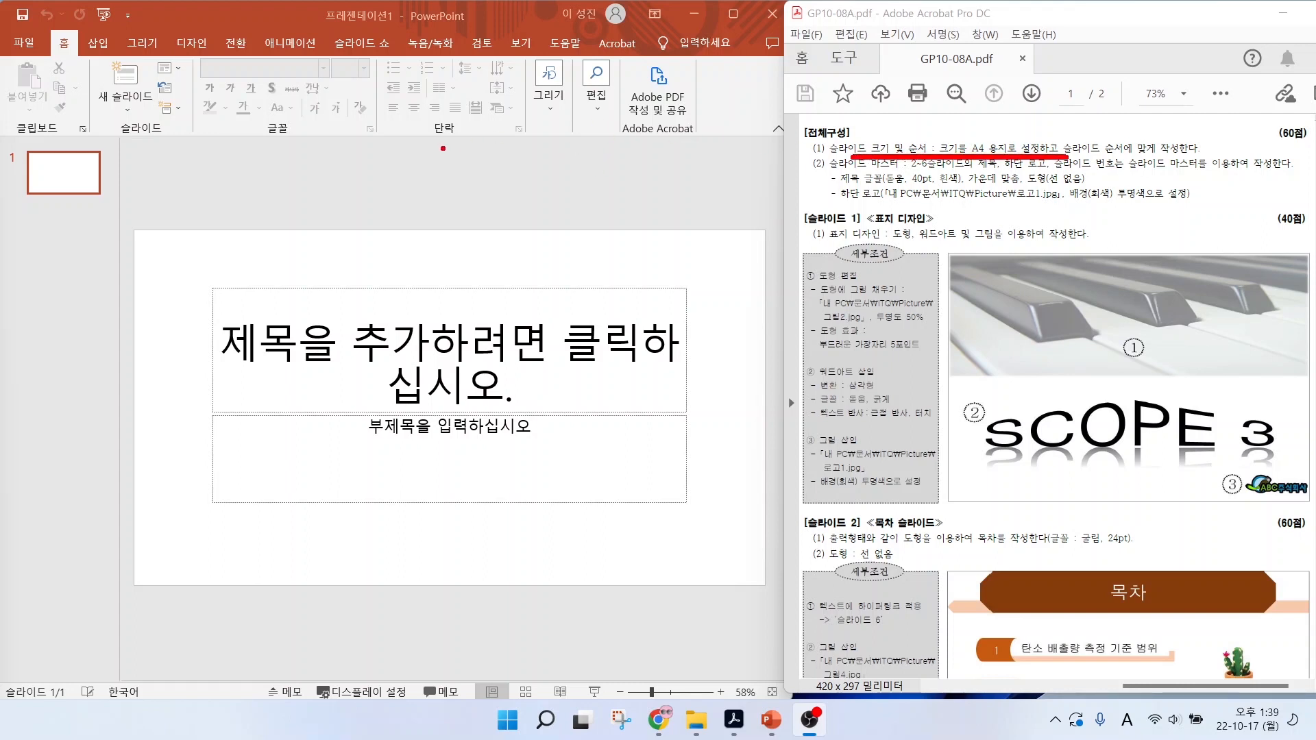
pyautogui.press('Escape')
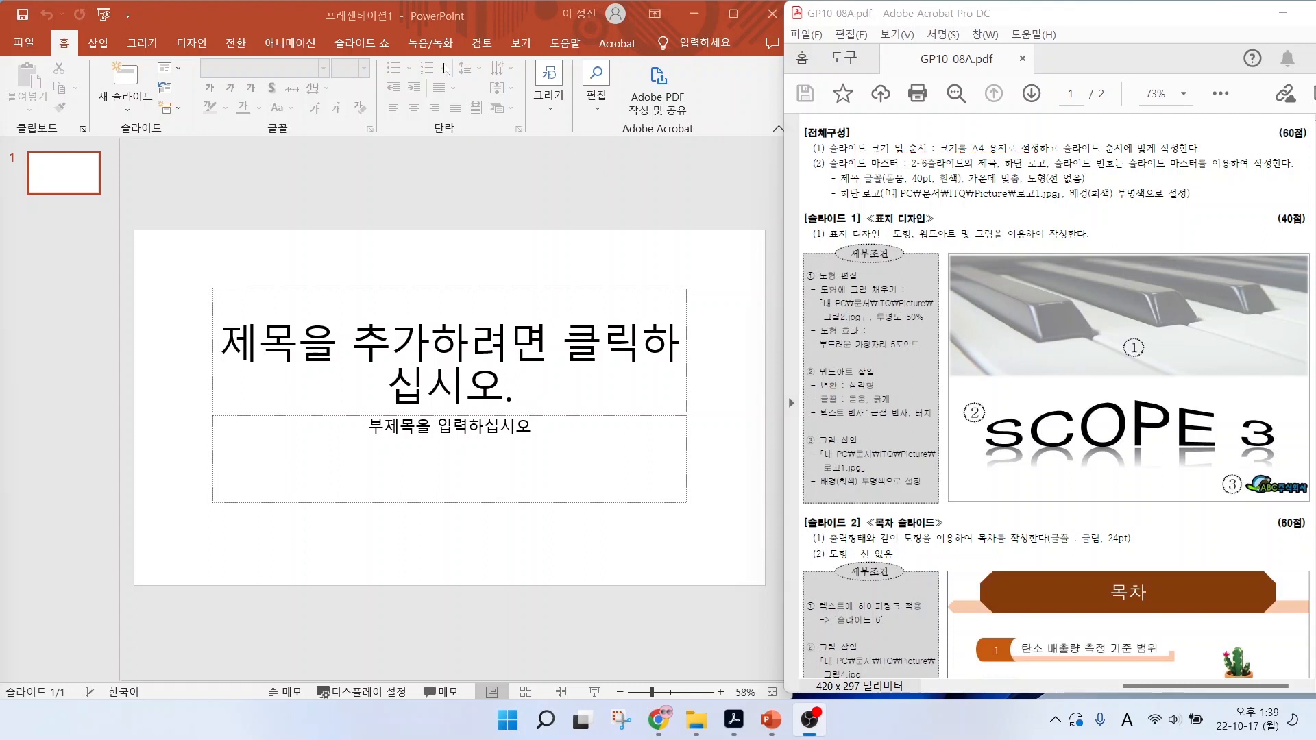
pyautogui.click(195, 48)
pyautogui.click(194, 46)
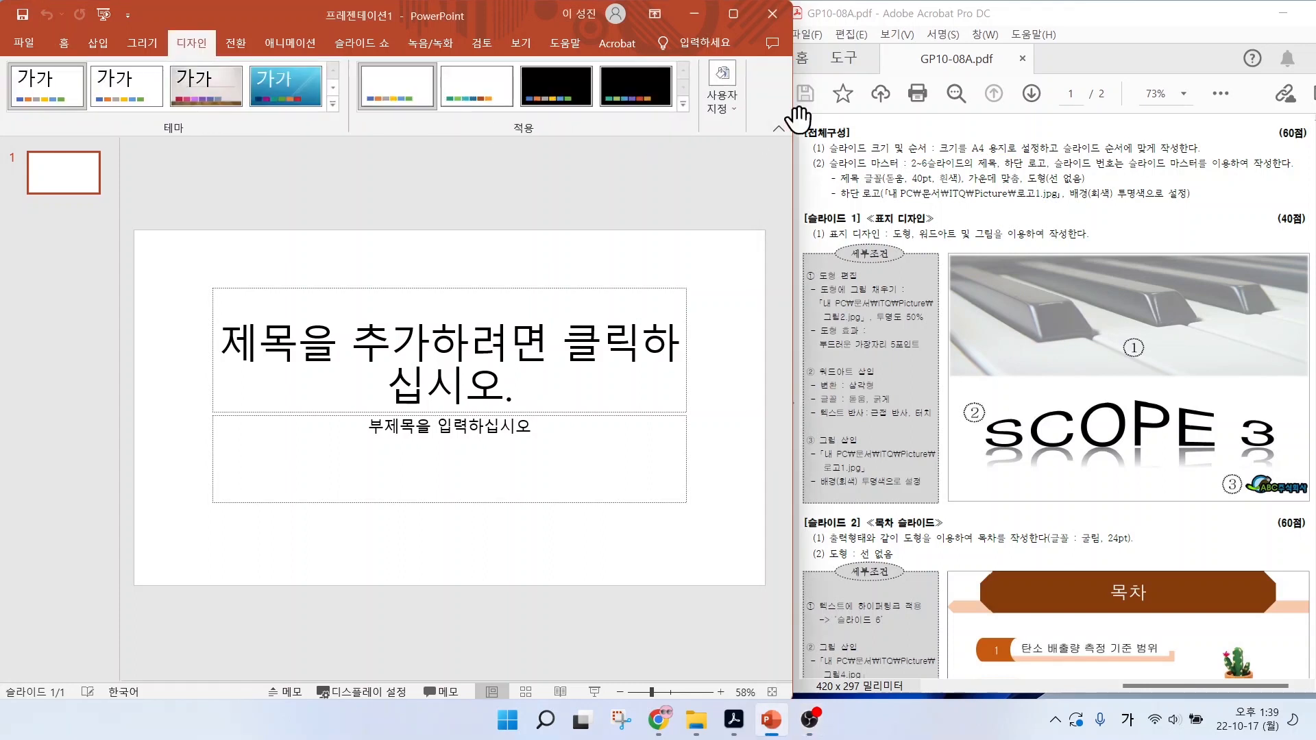
pyautogui.click(722, 115)
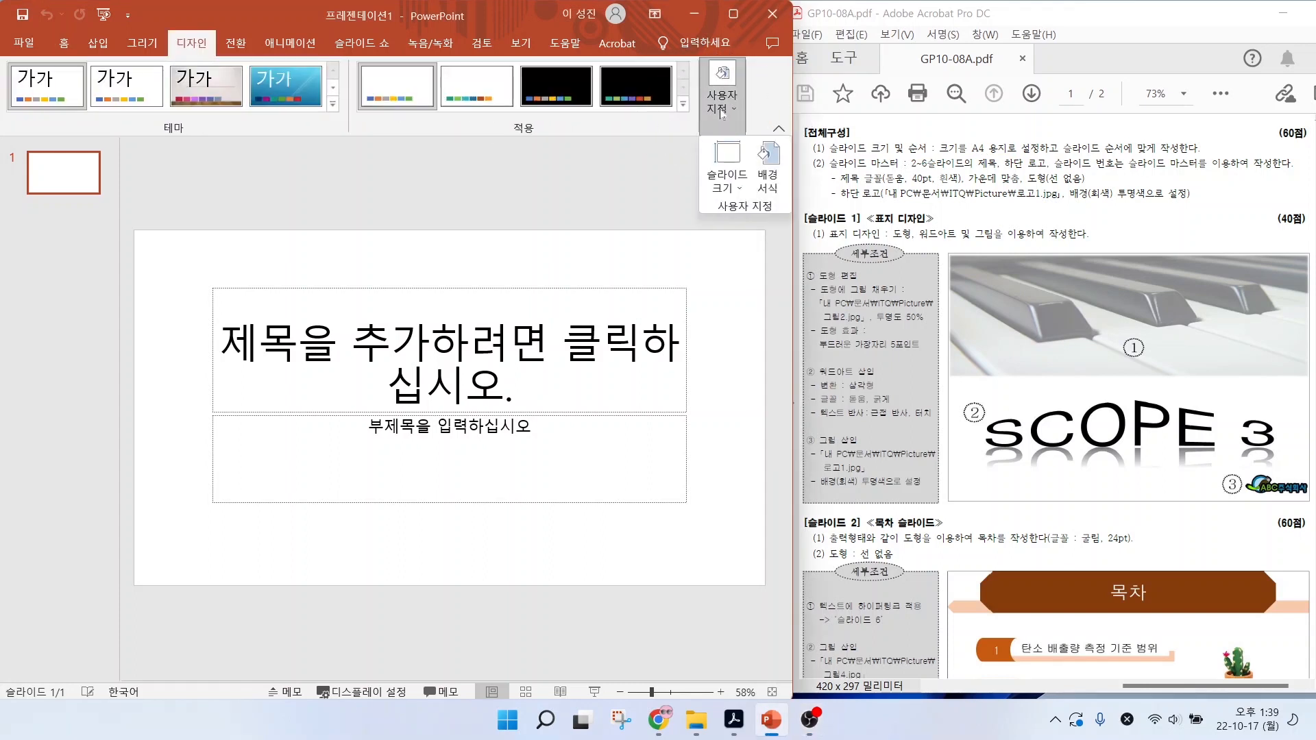
pyautogui.click(721, 192)
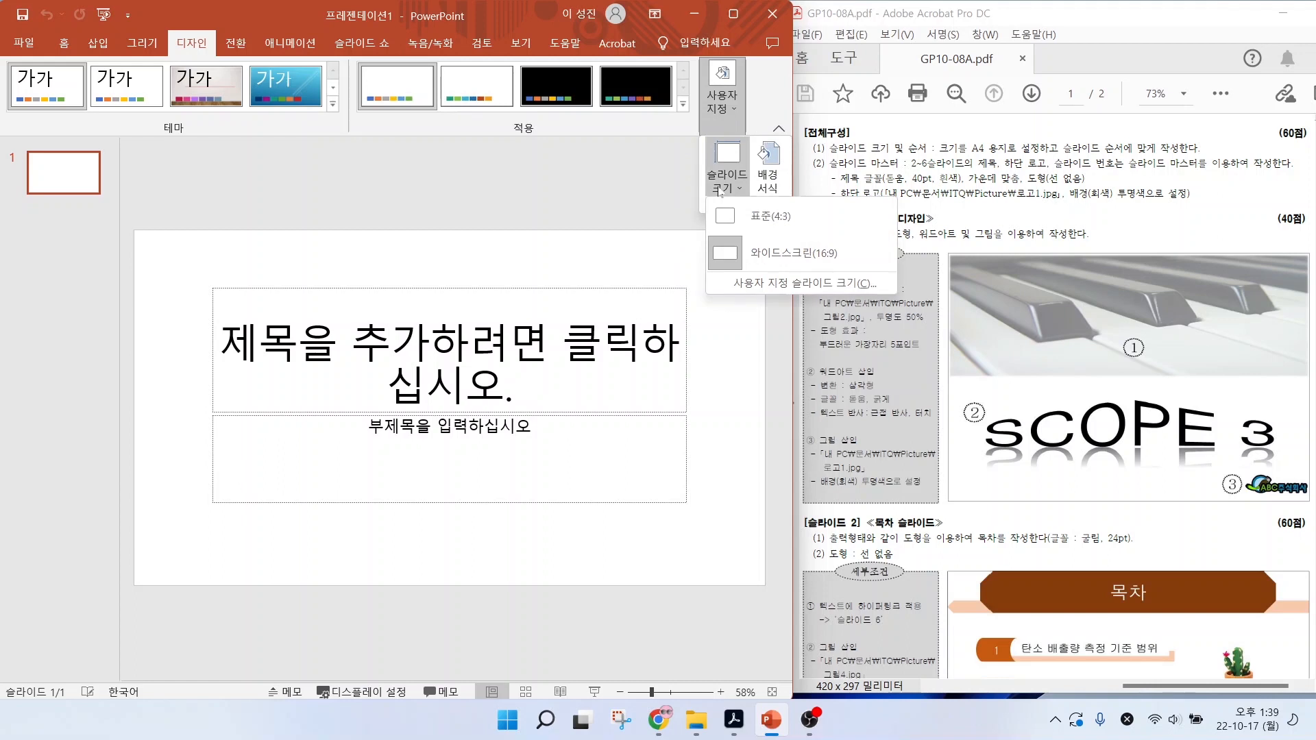
pyautogui.click(748, 282)
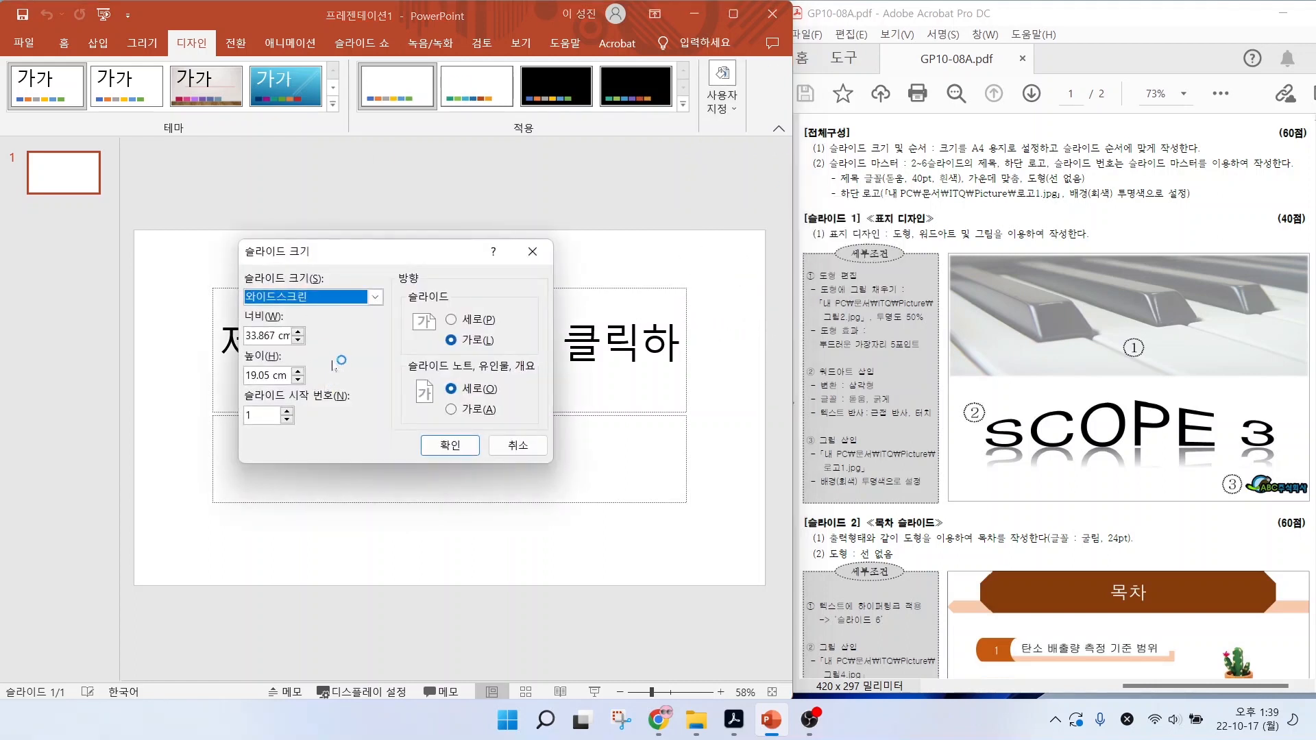
pyautogui.click(335, 297)
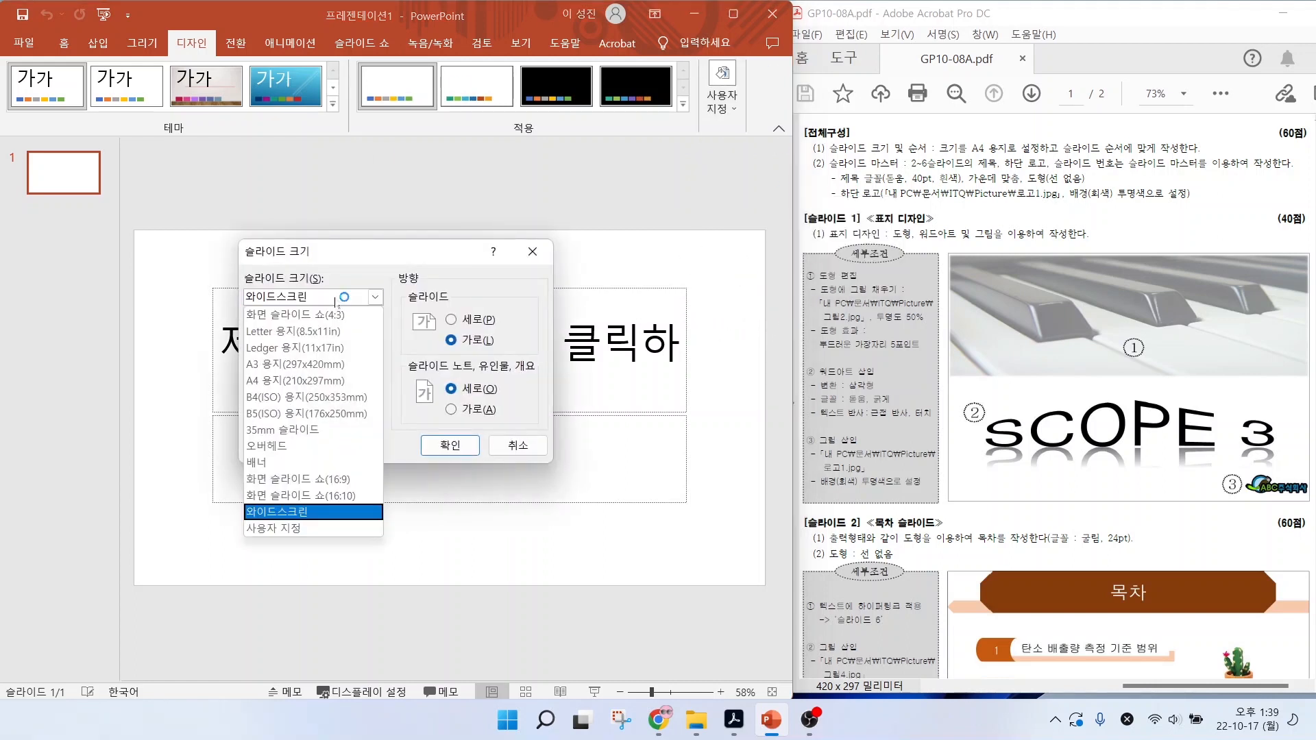
pyautogui.click(314, 380)
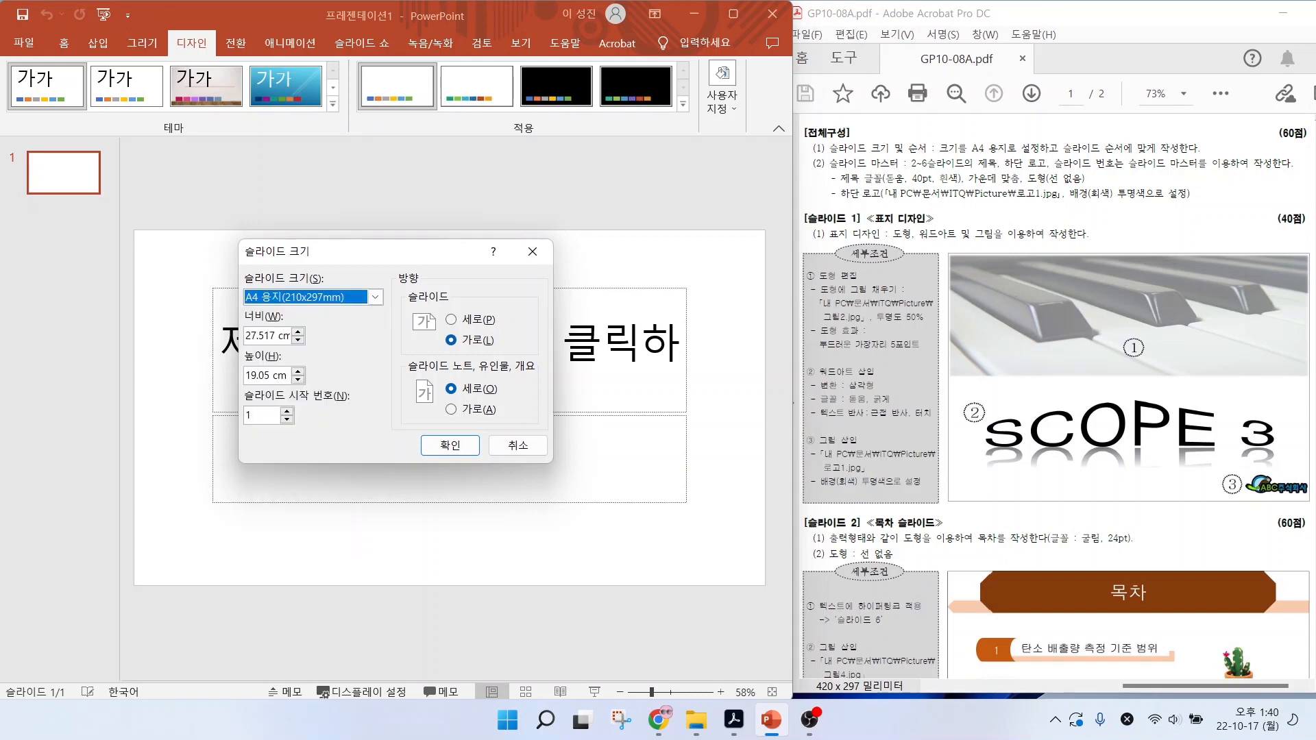
pyautogui.click(449, 445)
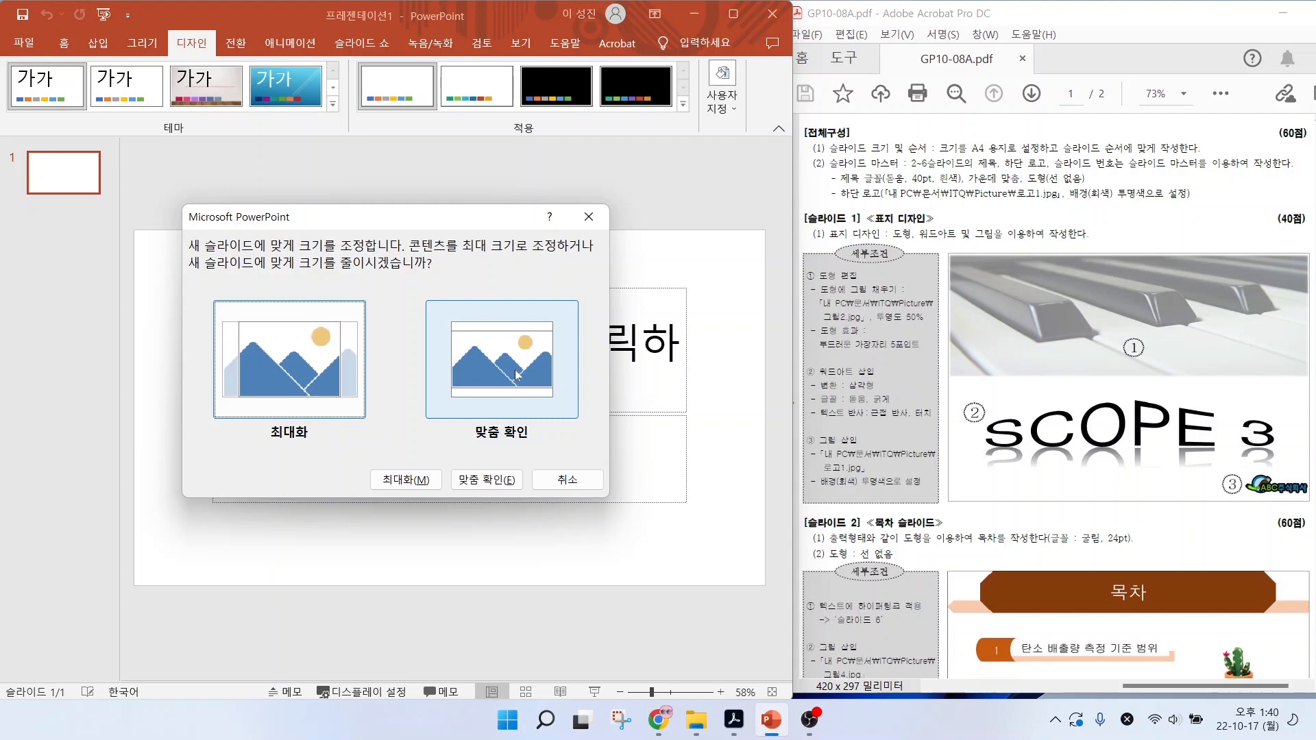
pyautogui.click(478, 490)
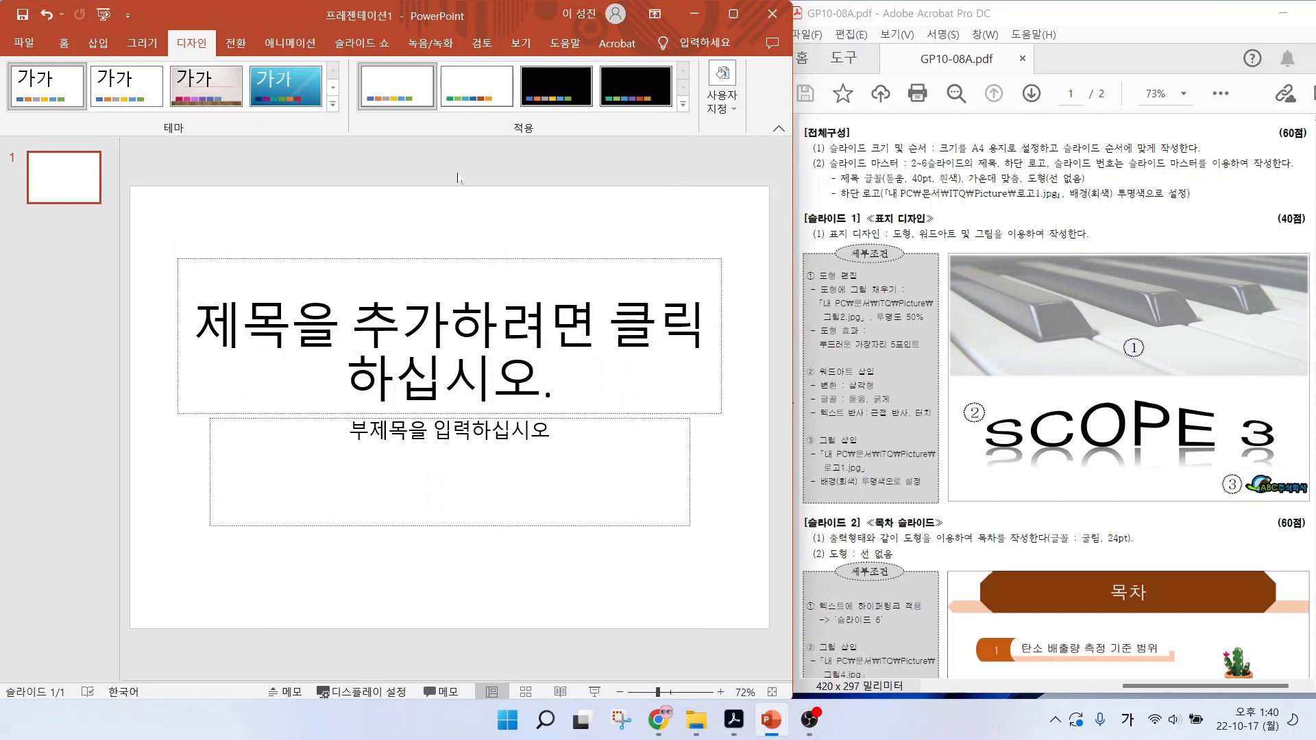
# - Add a new slide with the 제목만 (Title Only) layout after slide 1
pyautogui.click(61, 191)
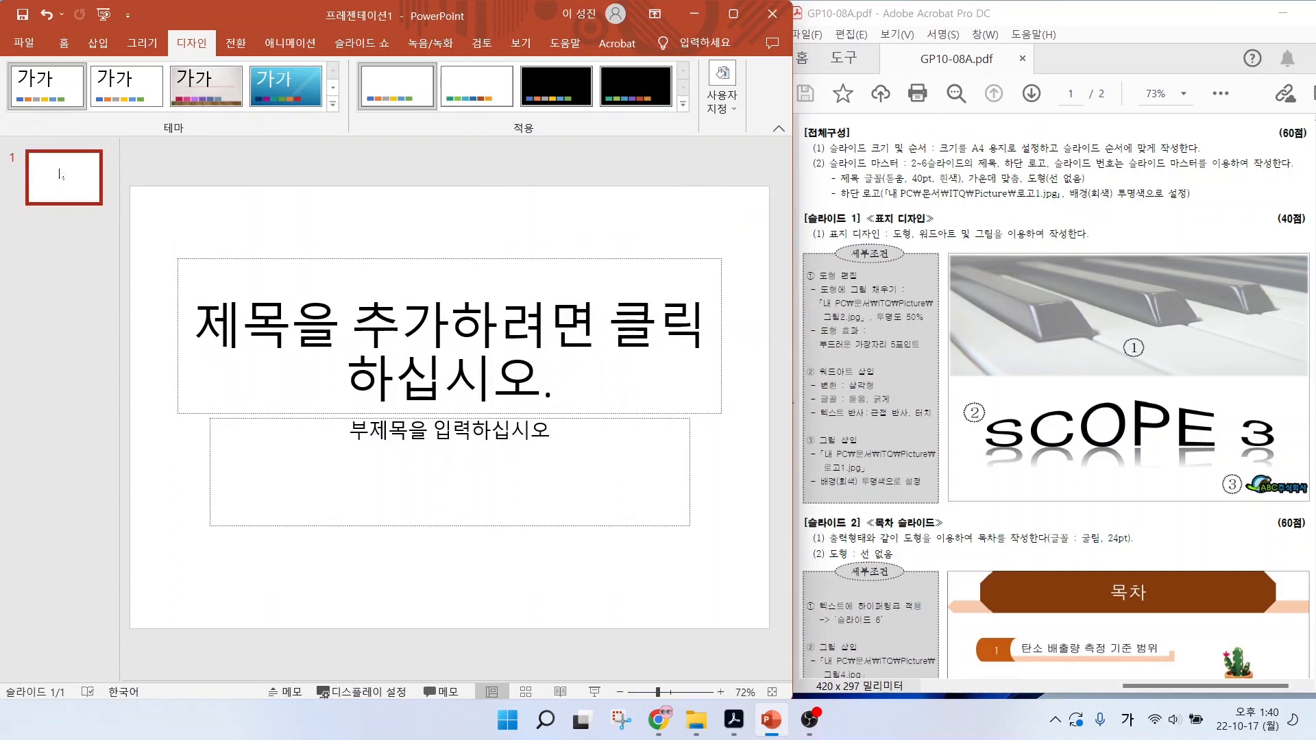
pyautogui.click(65, 47)
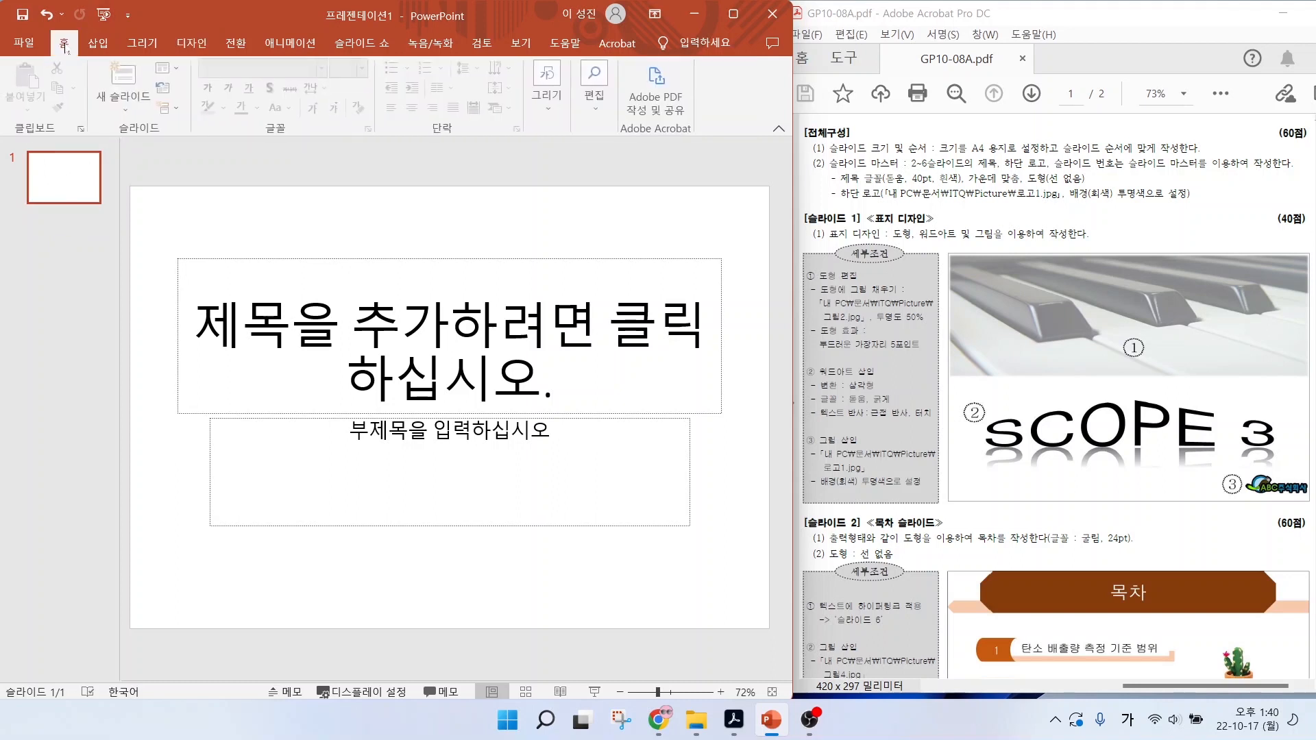
pyautogui.click(135, 107)
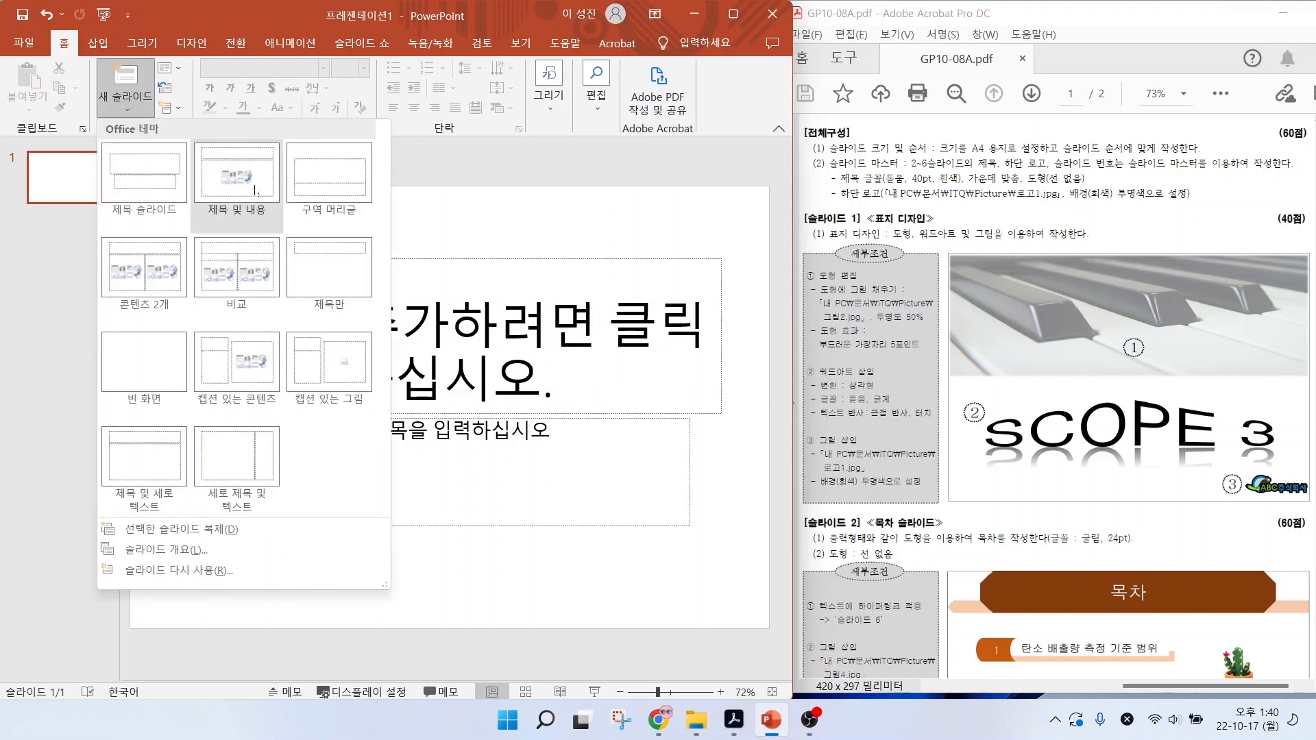
pyautogui.click(316, 264)
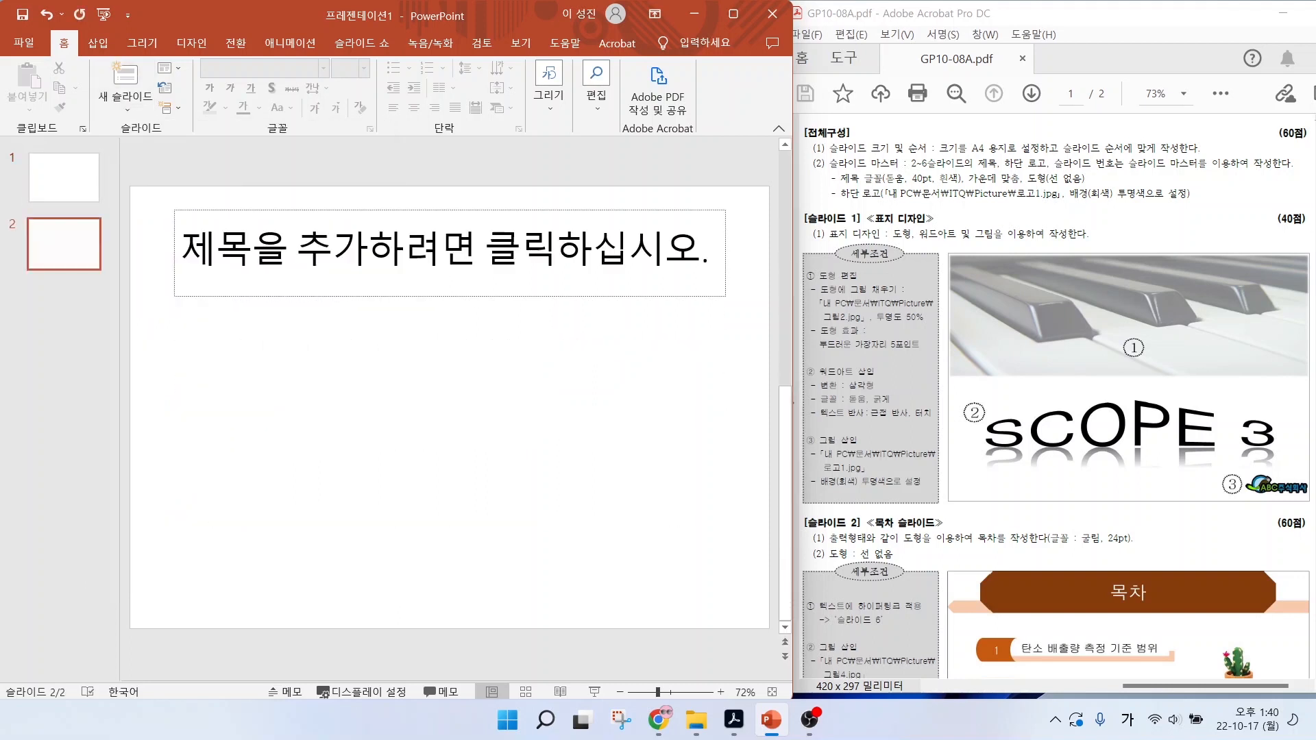
pyautogui.moveTo(513, 505)
pyautogui.mouseDown()
pyautogui.moveTo(412, 363)
pyautogui.moveTo(493, 534)
pyautogui.mouseUp()
pyautogui.press('Escape')
# - Add three slides with the 제목 및 내용 (Title and Content) layout as slides 3 to 5
pyautogui.click(121, 107)
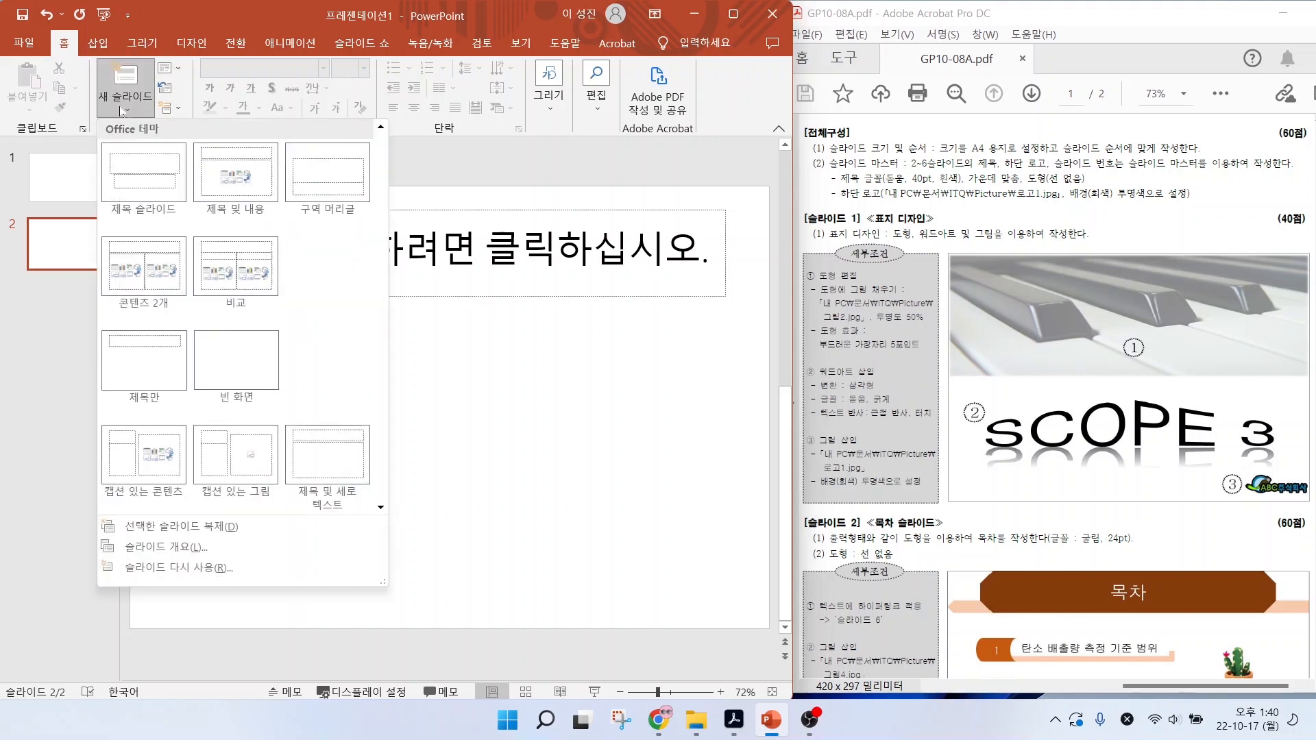
pyautogui.click(229, 182)
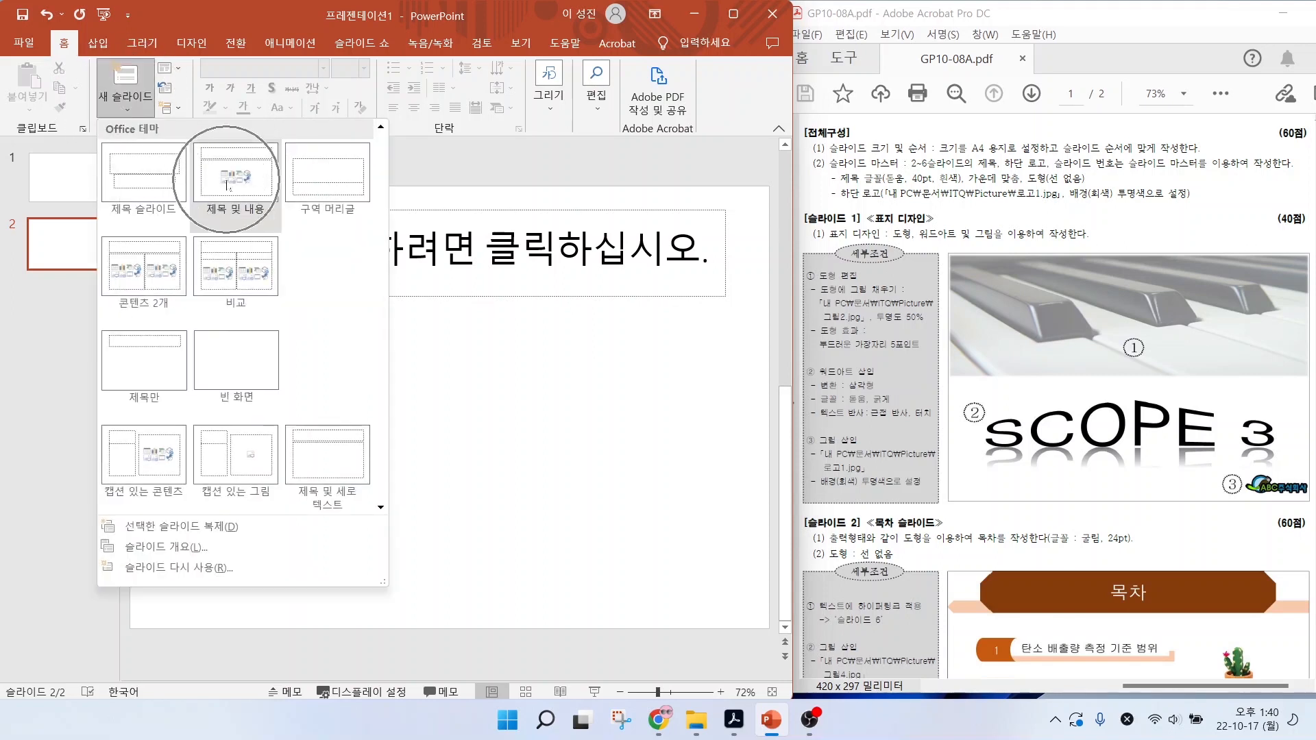
pyautogui.click(228, 184)
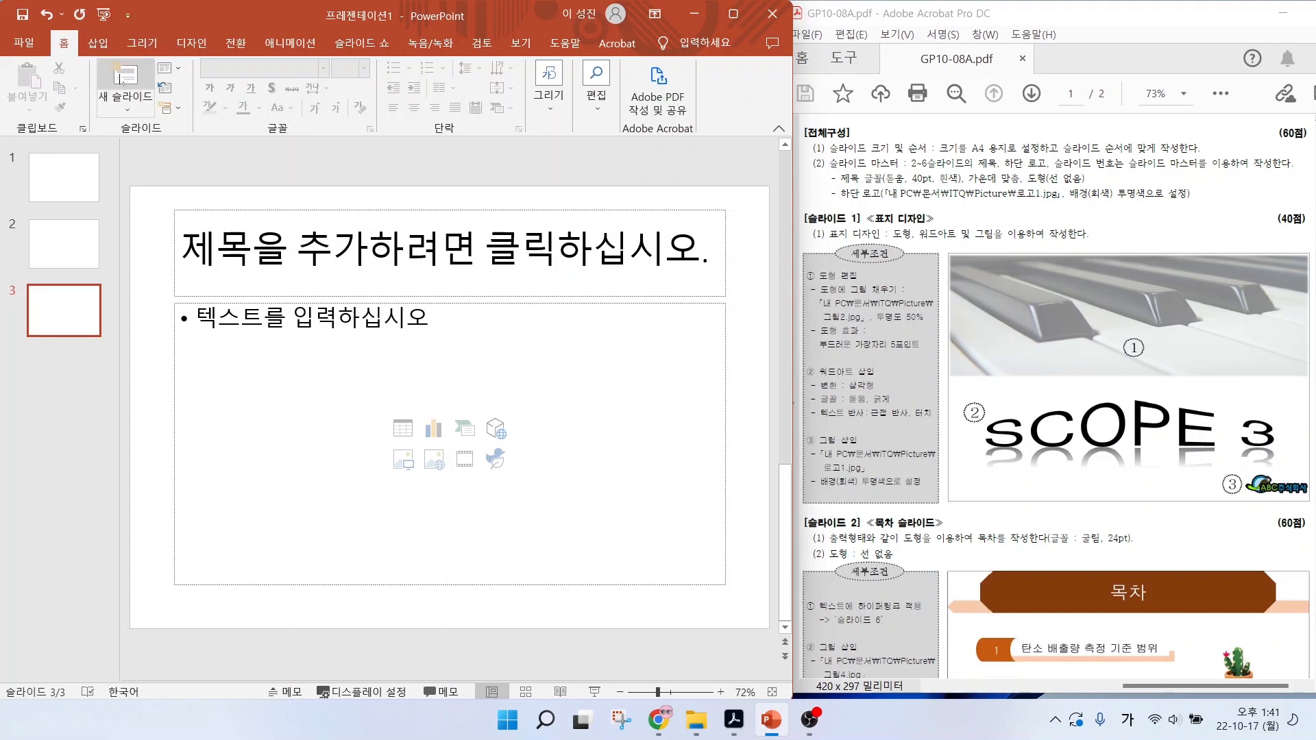
pyautogui.click(122, 78)
pyautogui.click(121, 77)
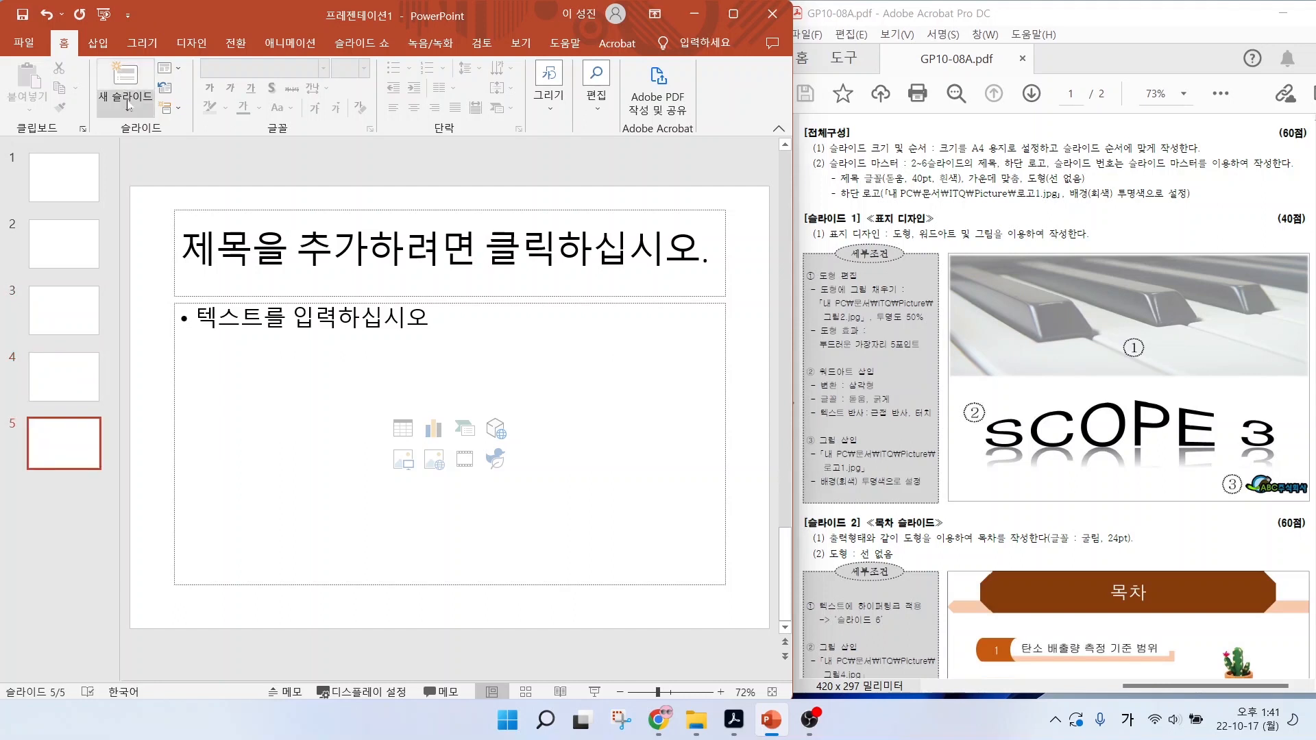
# - Add a 제목만 (Title Only) slide as slide 6, and check the layouts of slides 1, 2, 6 and 3
pyautogui.click(128, 107)
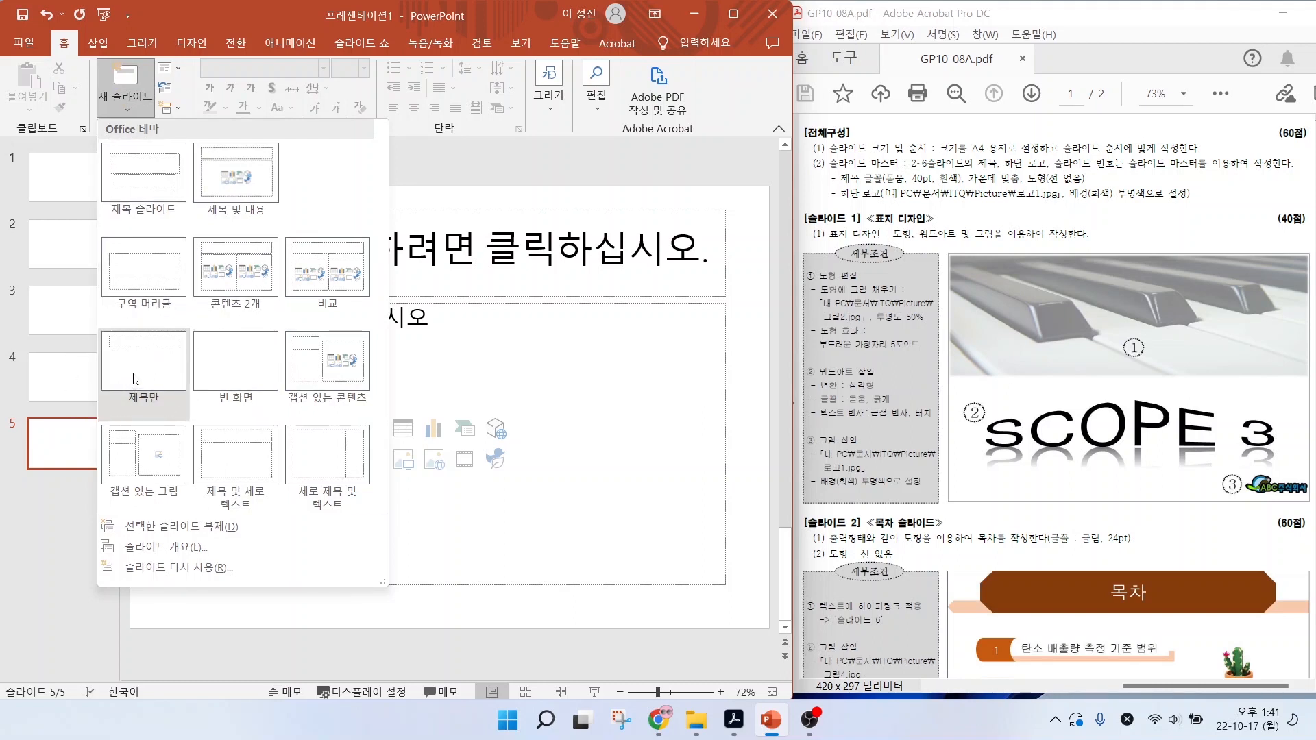
pyautogui.click(134, 379)
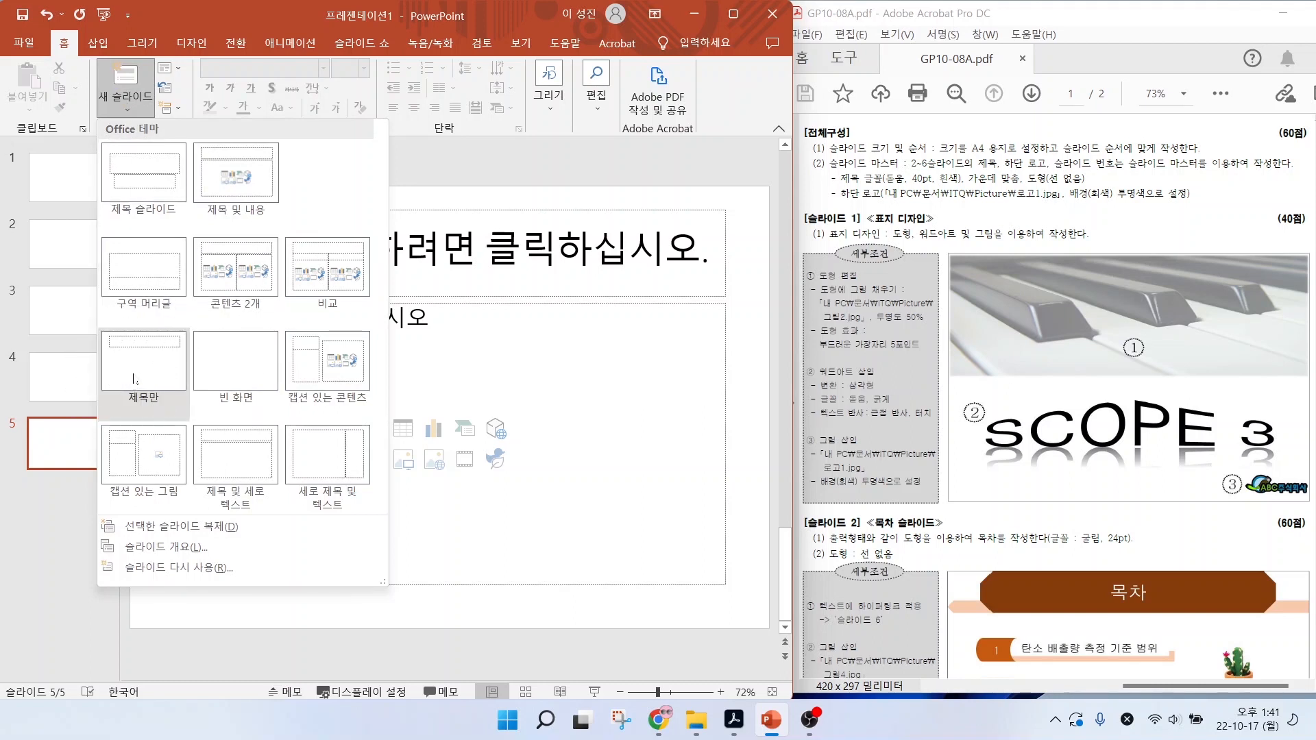
pyautogui.click(60, 177)
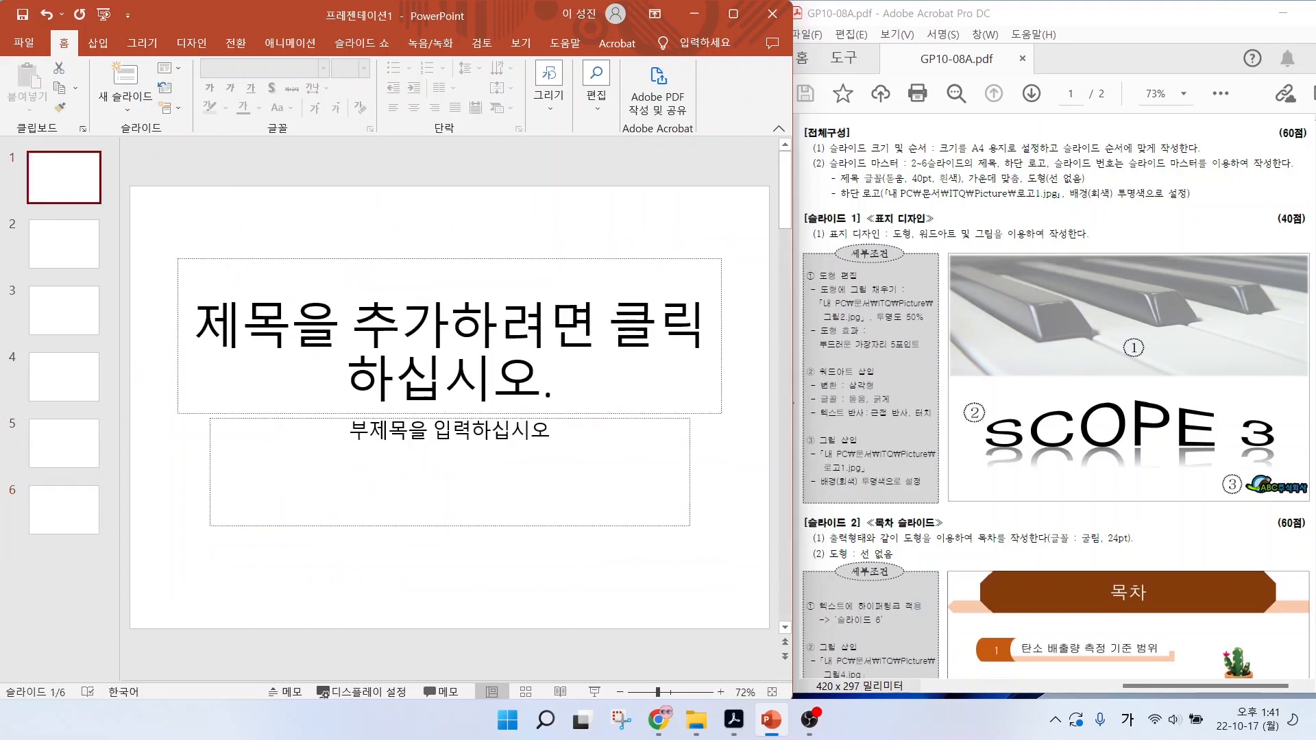
pyautogui.click(60, 240)
pyautogui.click(62, 508)
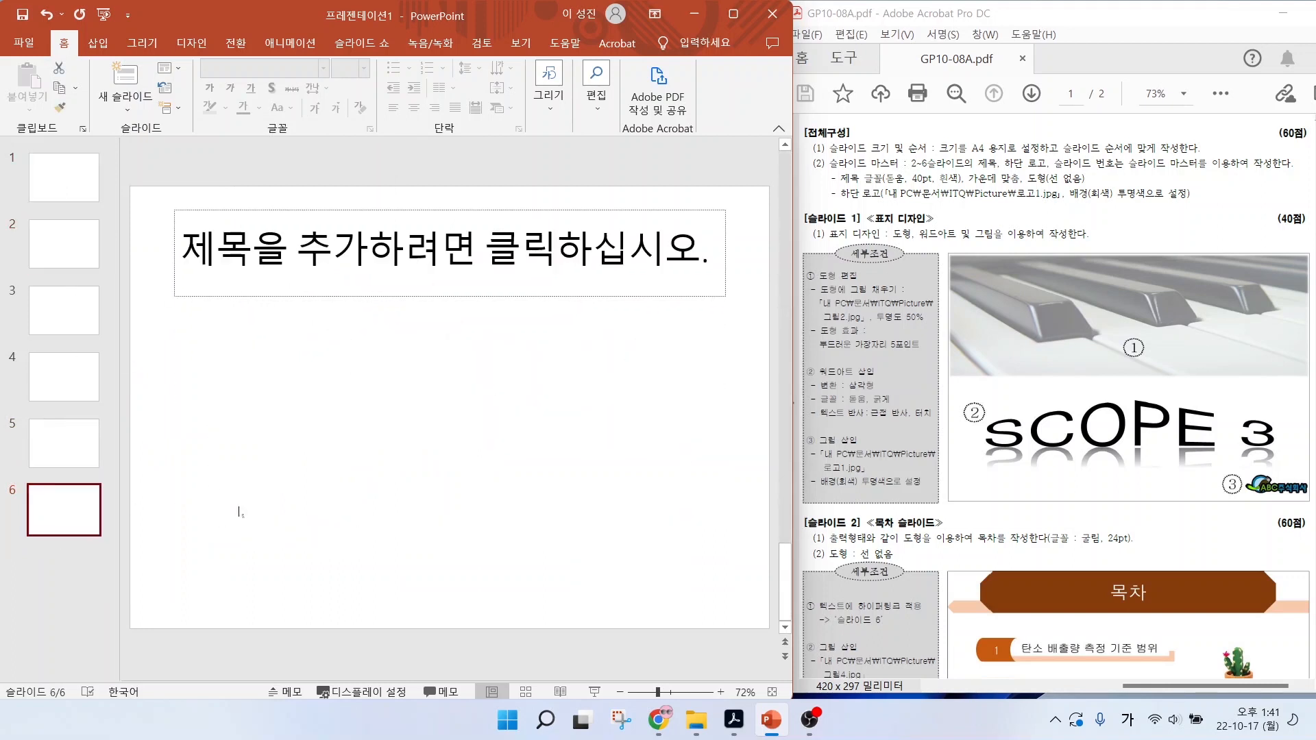
pyautogui.click(64, 301)
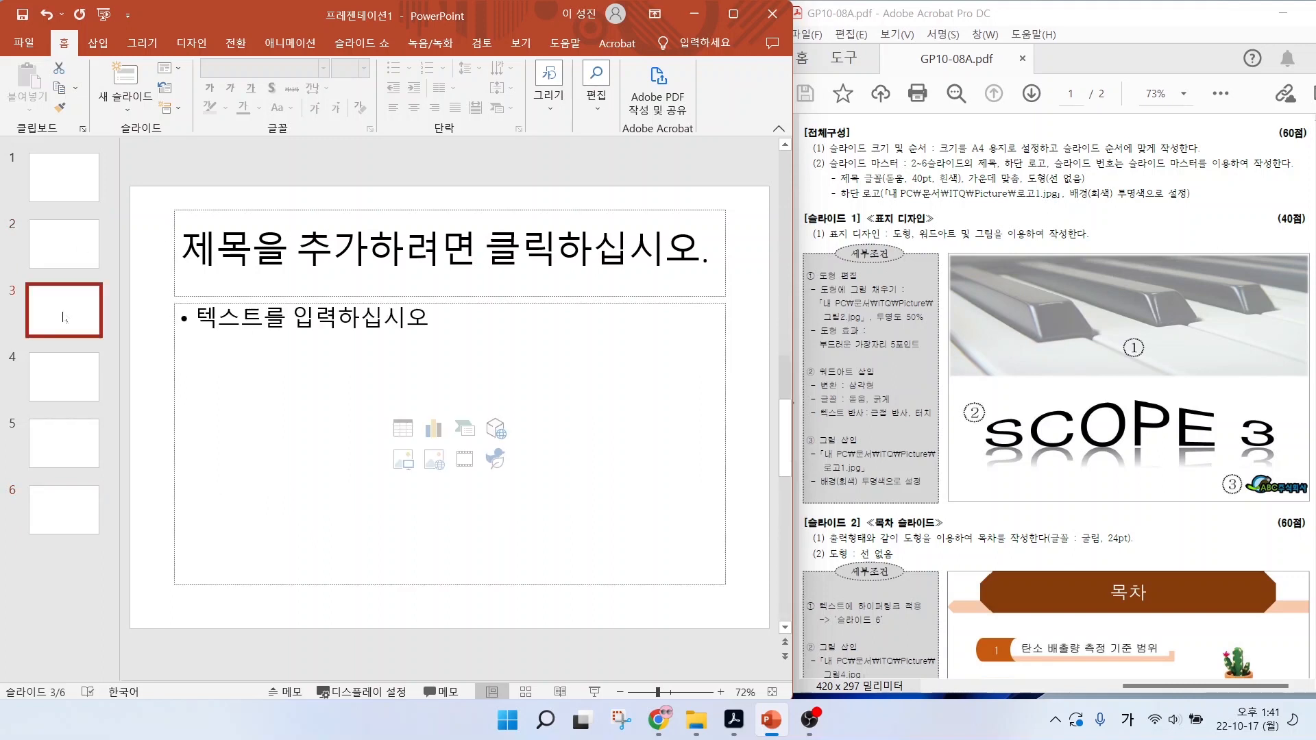
# - Check the layouts of slides 4, 5 and 1, and read the exam's slide master requirements alongside the slide 2 sample
pyautogui.click(64, 377)
pyautogui.click(64, 436)
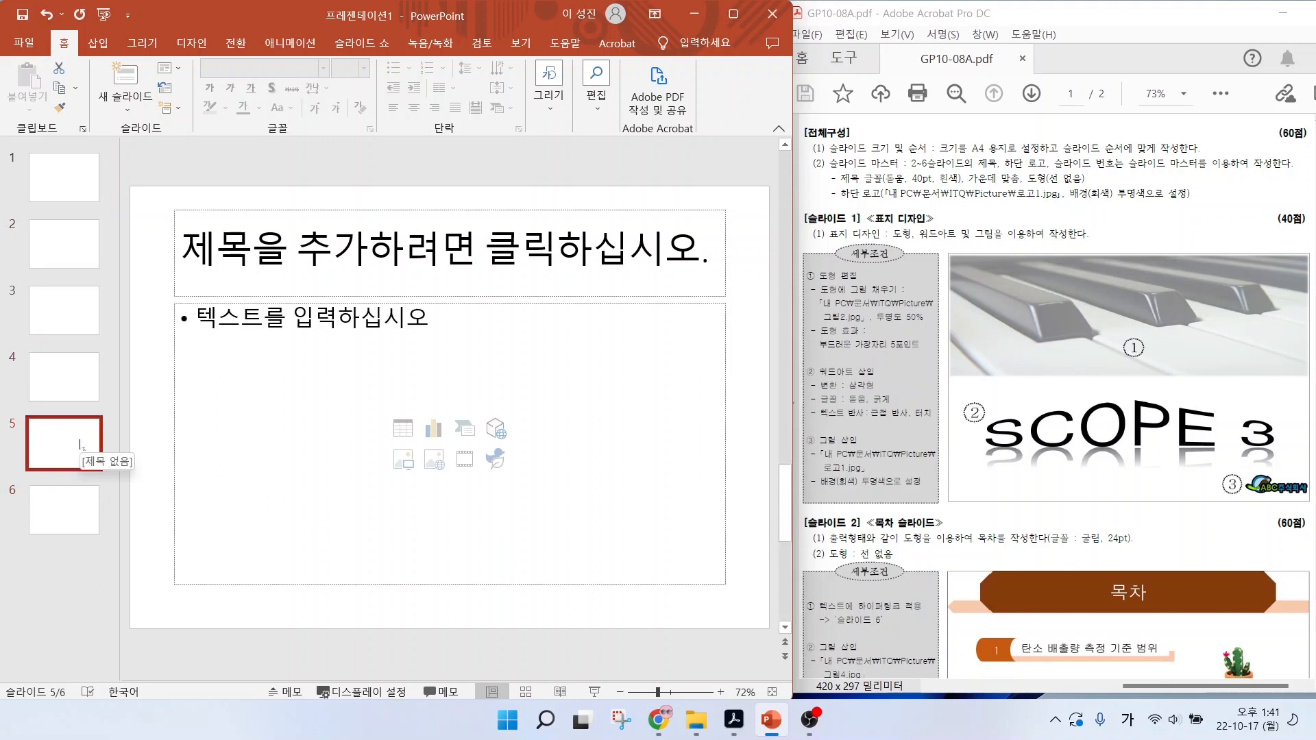
pyautogui.click(96, 171)
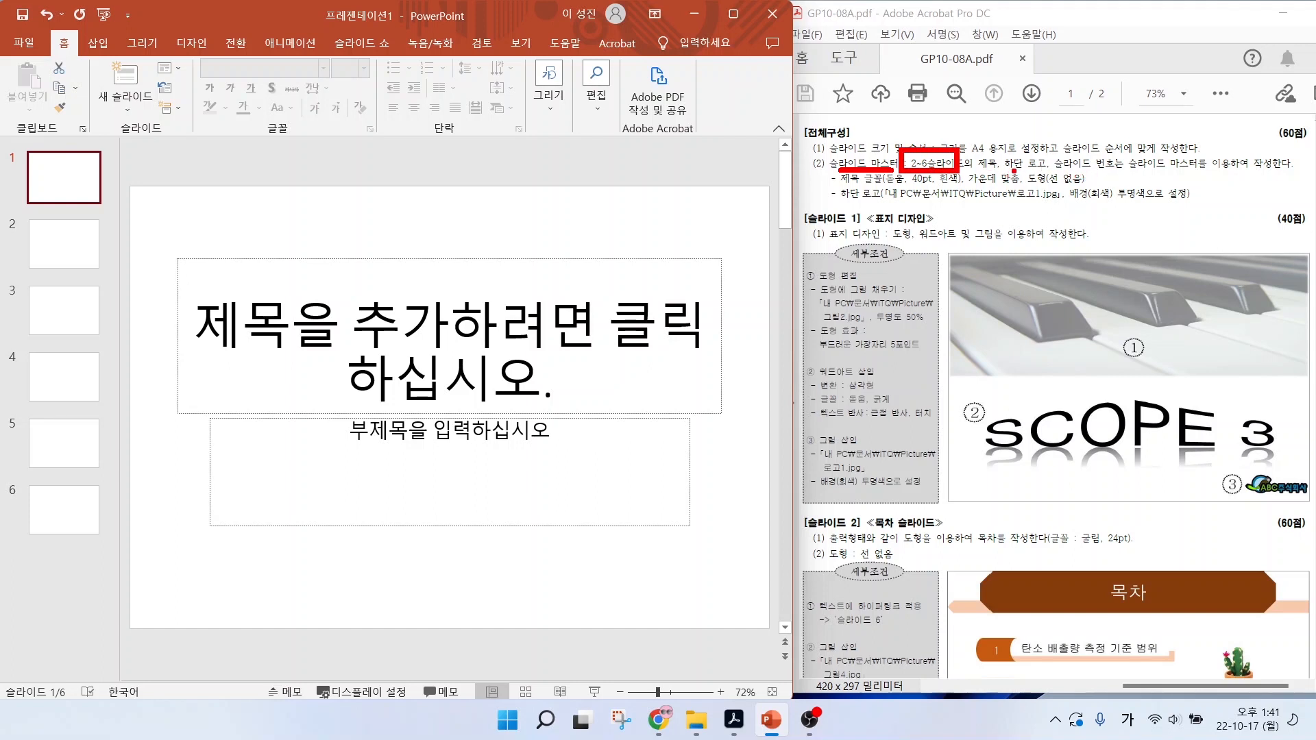
pyautogui.scroll(-3, 1056, 542)
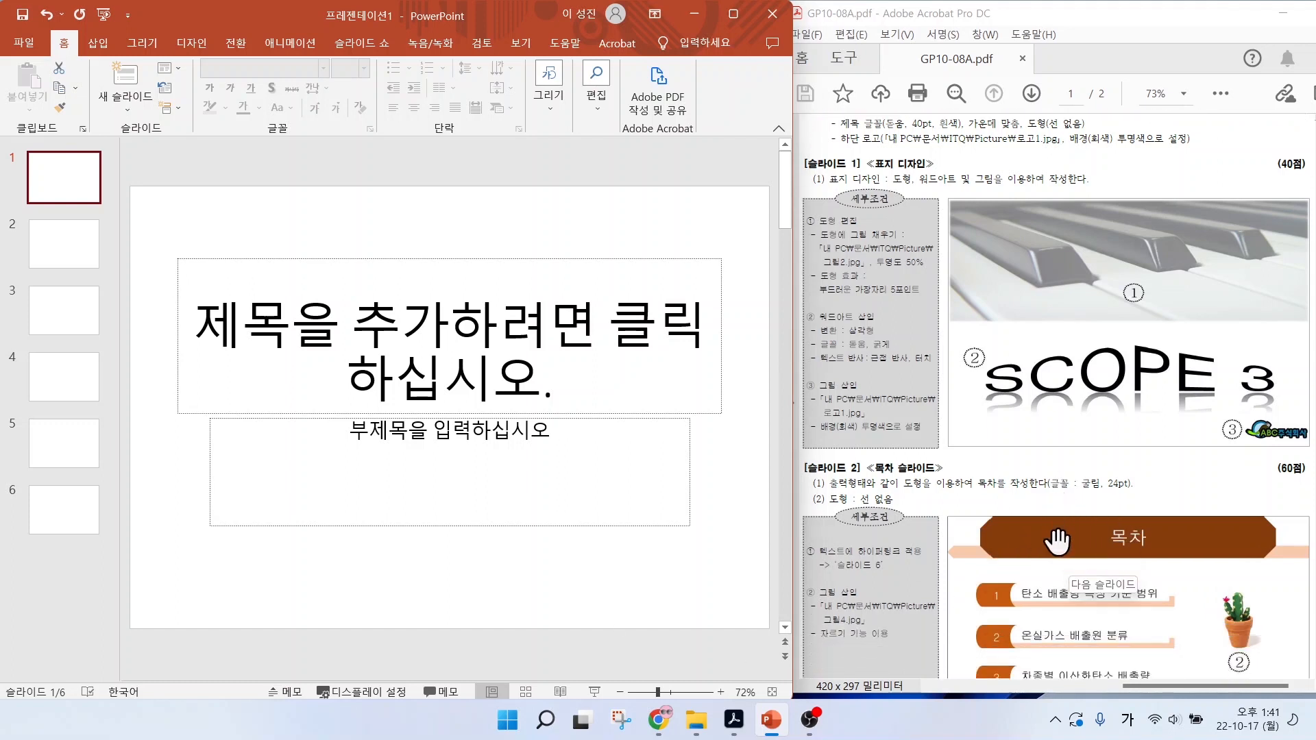
pyautogui.scroll(-2, 1056, 540)
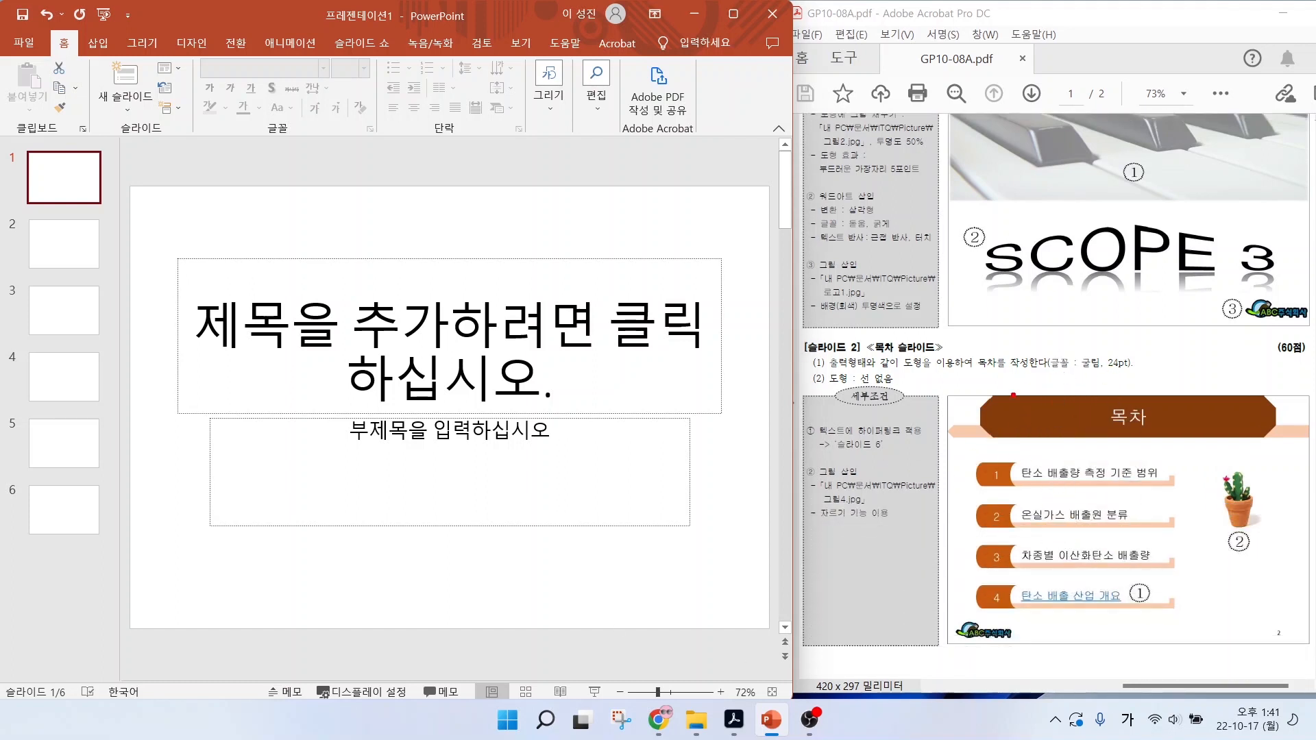
pyautogui.moveTo(966, 426); pyautogui.dragTo(919, 371)
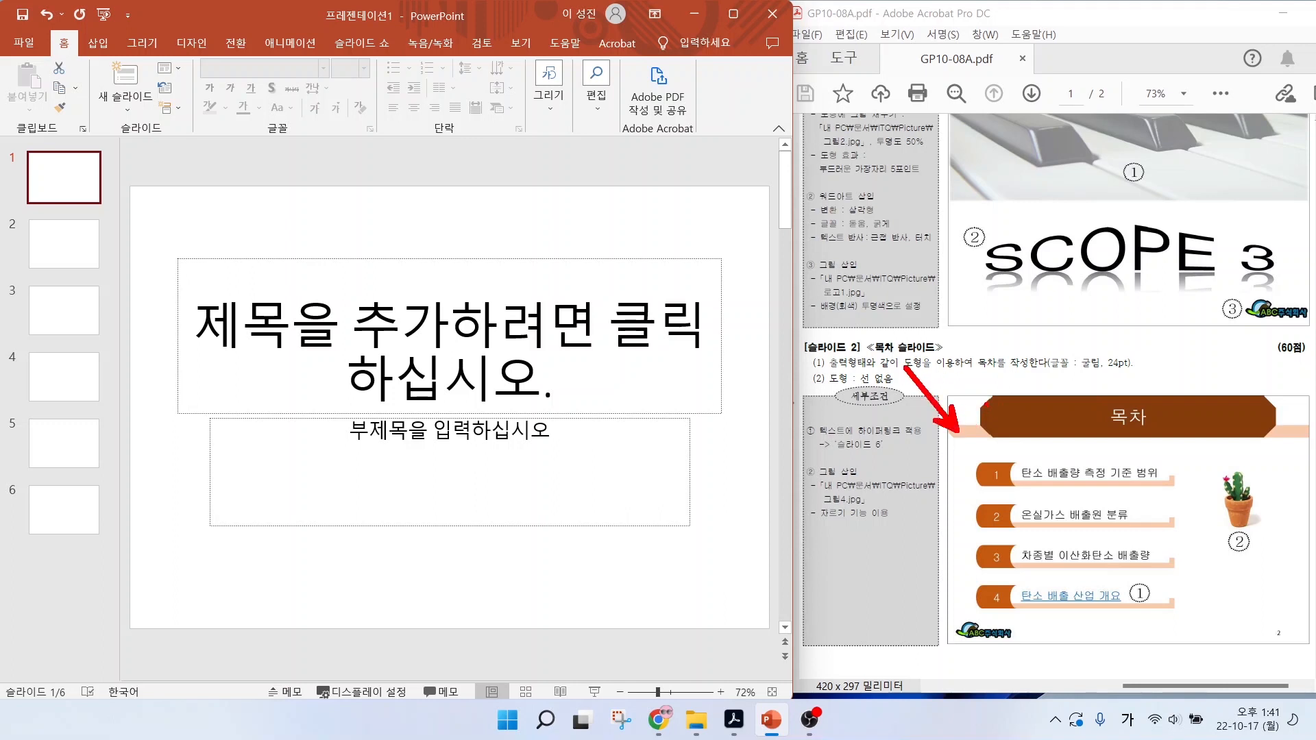
pyautogui.moveTo(988, 406); pyautogui.dragTo(943, 336)
pyautogui.moveTo(945, 615); pyautogui.dragTo(1024, 653)
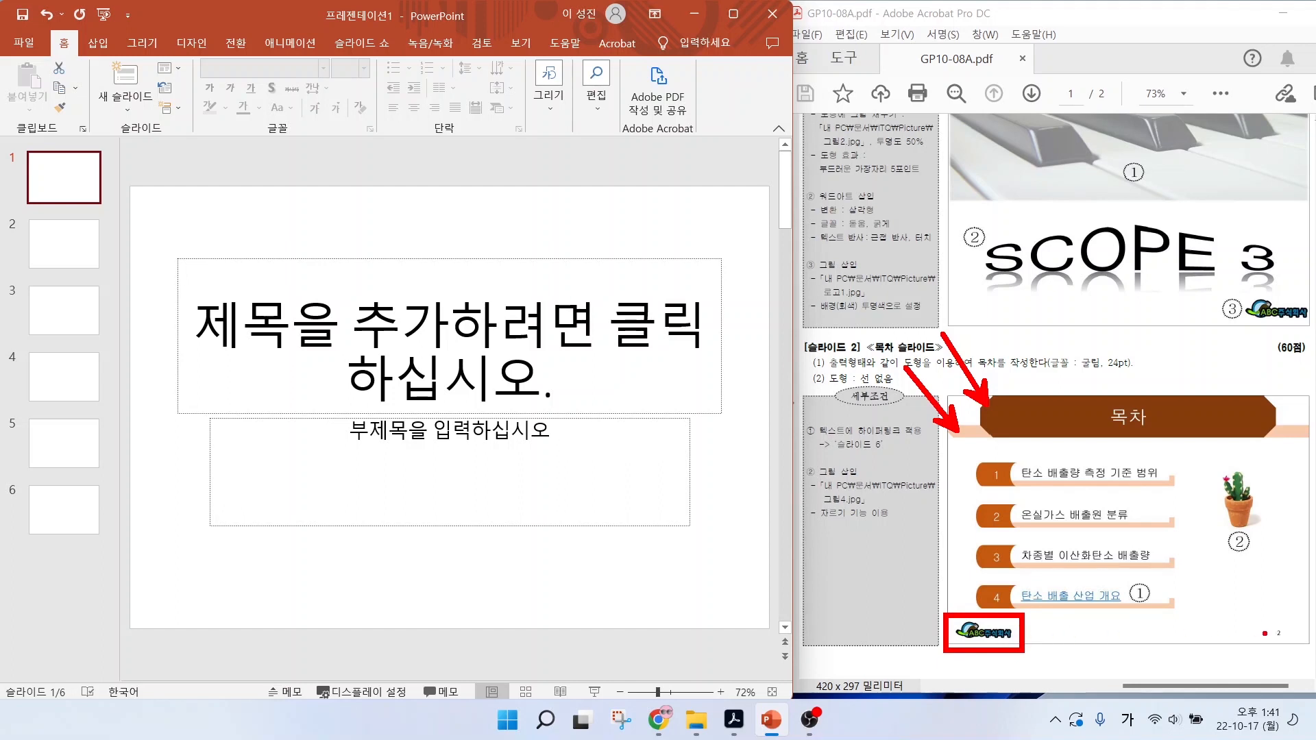
pyautogui.moveTo(1299, 650)
pyautogui.mouseDown()
pyautogui.moveTo(1277, 615)
pyautogui.moveTo(1298, 651)
pyautogui.mouseUp()
pyautogui.press('Escape')
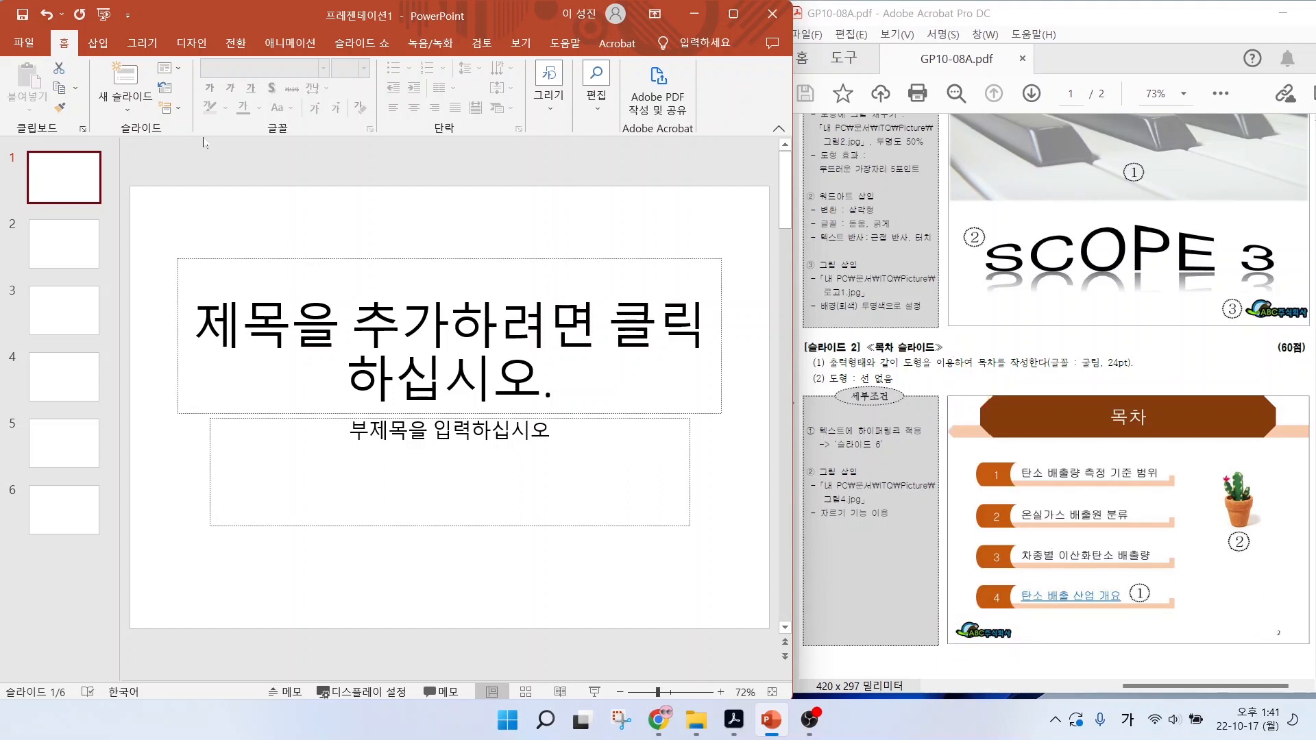
# - Switch to slide master view and select the main master above the layouts
pyautogui.click(521, 45)
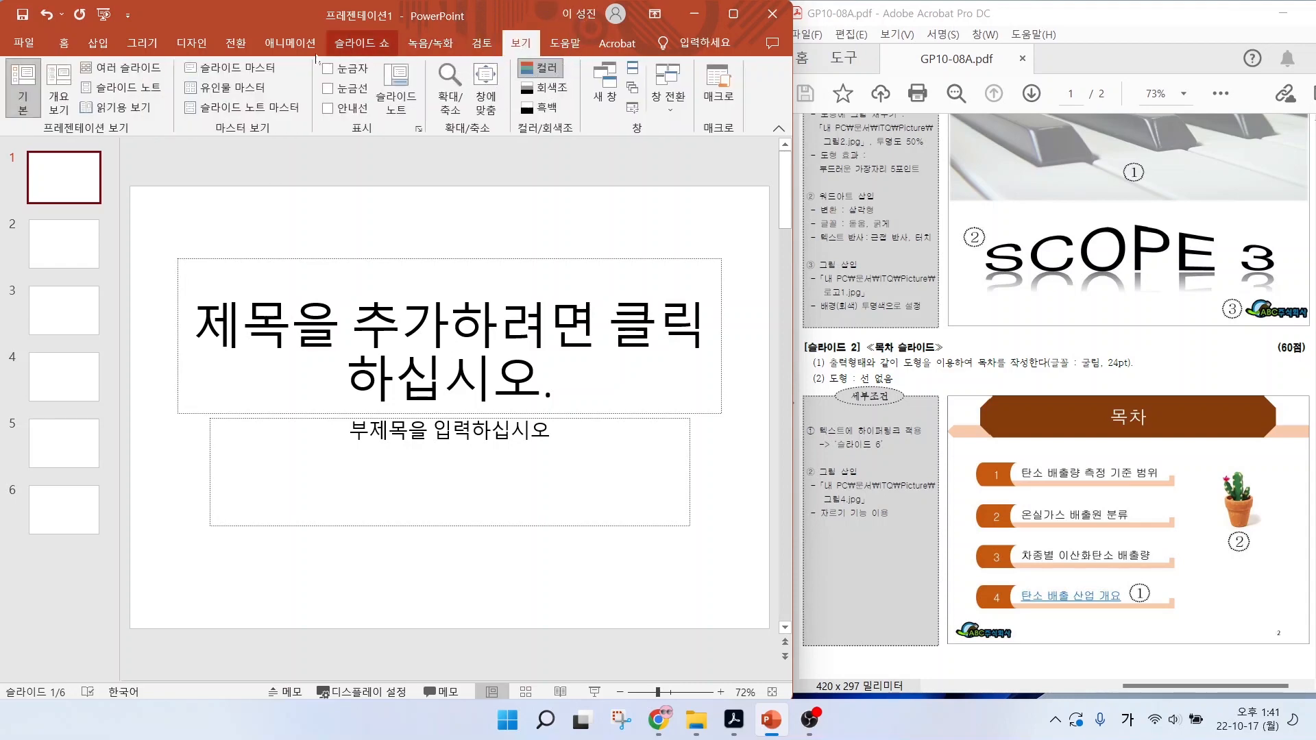
pyautogui.click(258, 71)
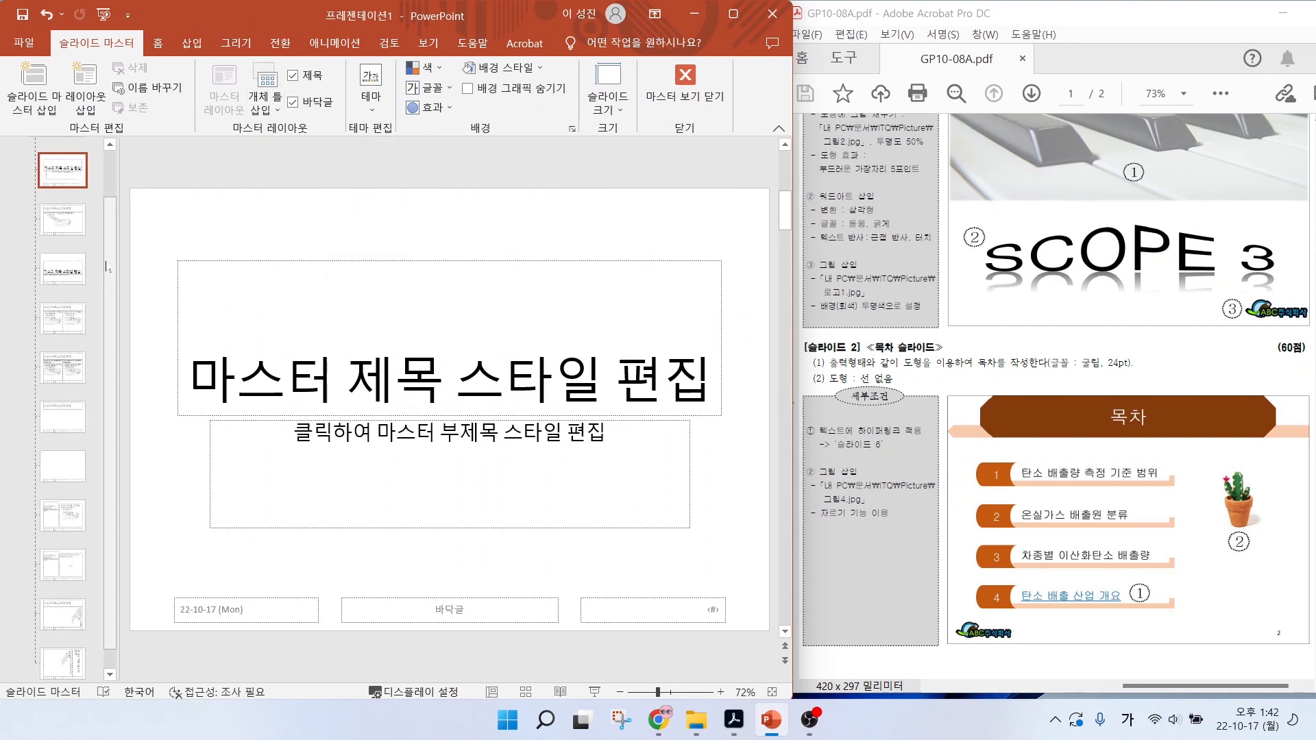
pyautogui.scroll(2, 63, 180)
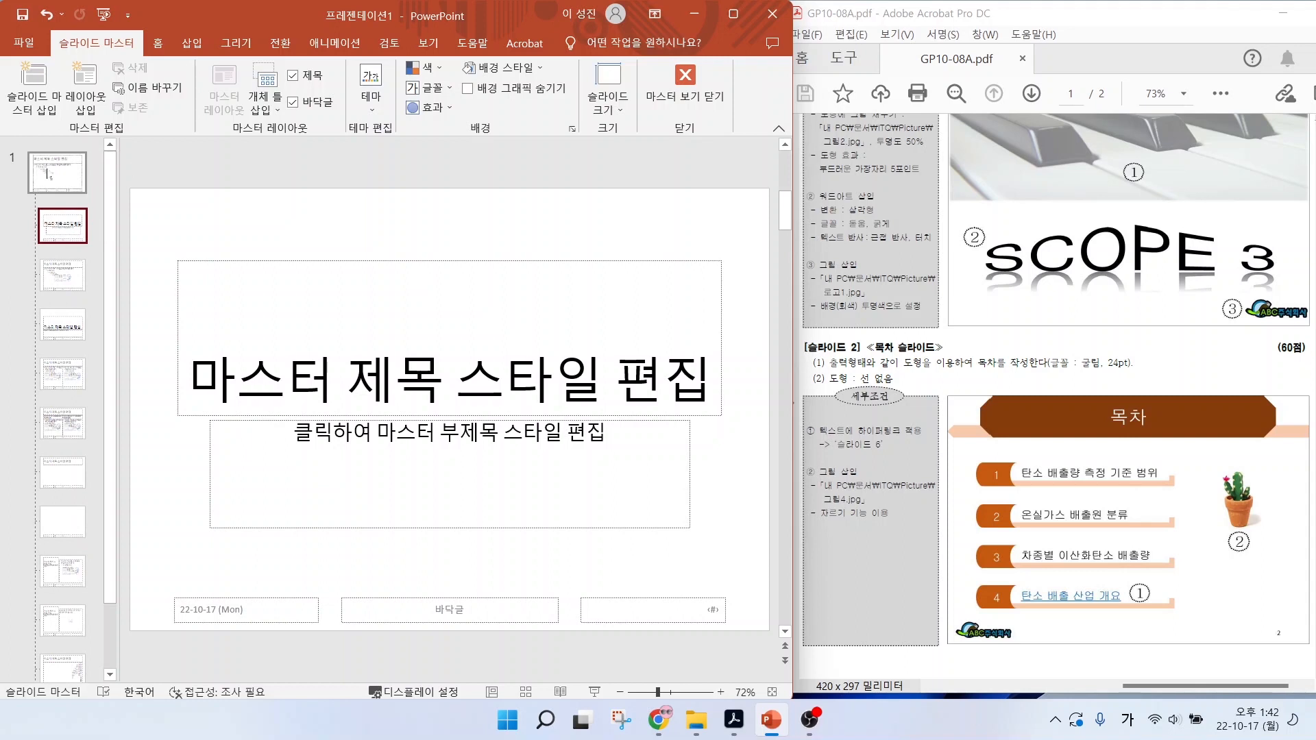
pyautogui.click(48, 175)
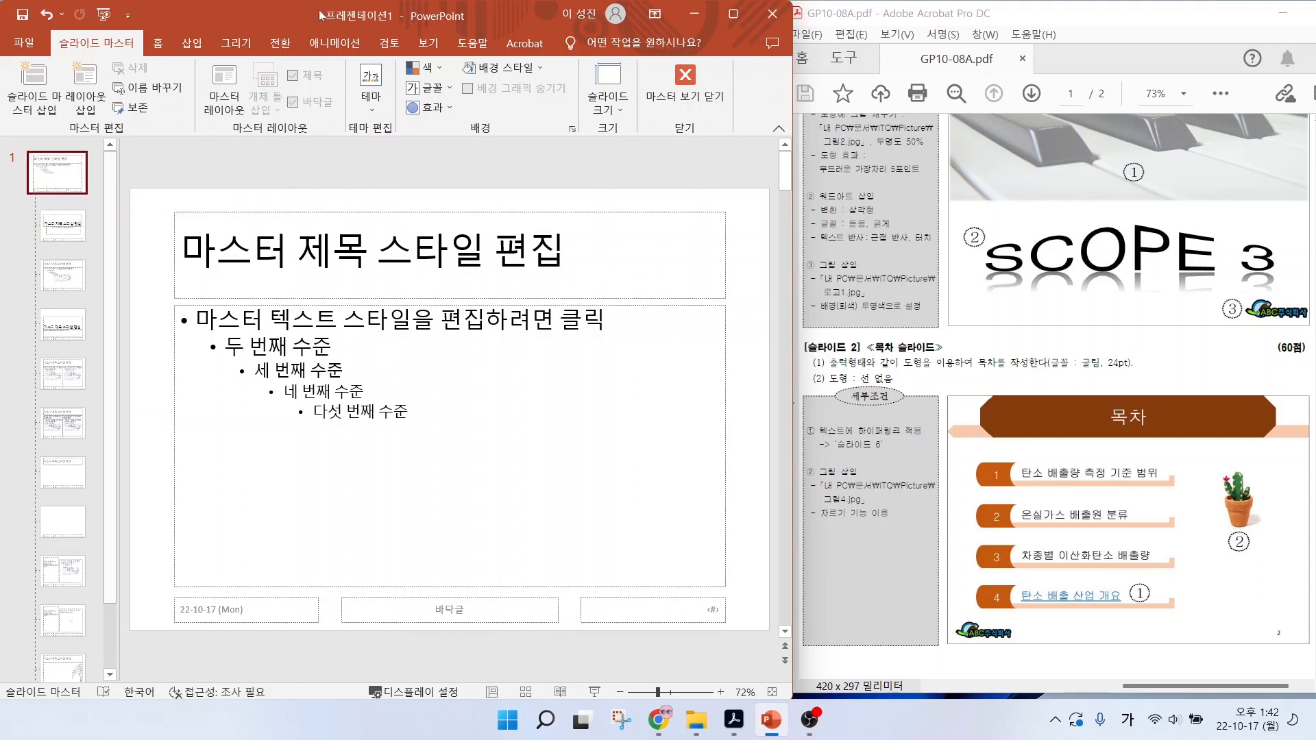
# - Draw a thin pentagon block arrow horizontally across the title area of the master slide
pyautogui.click(193, 45)
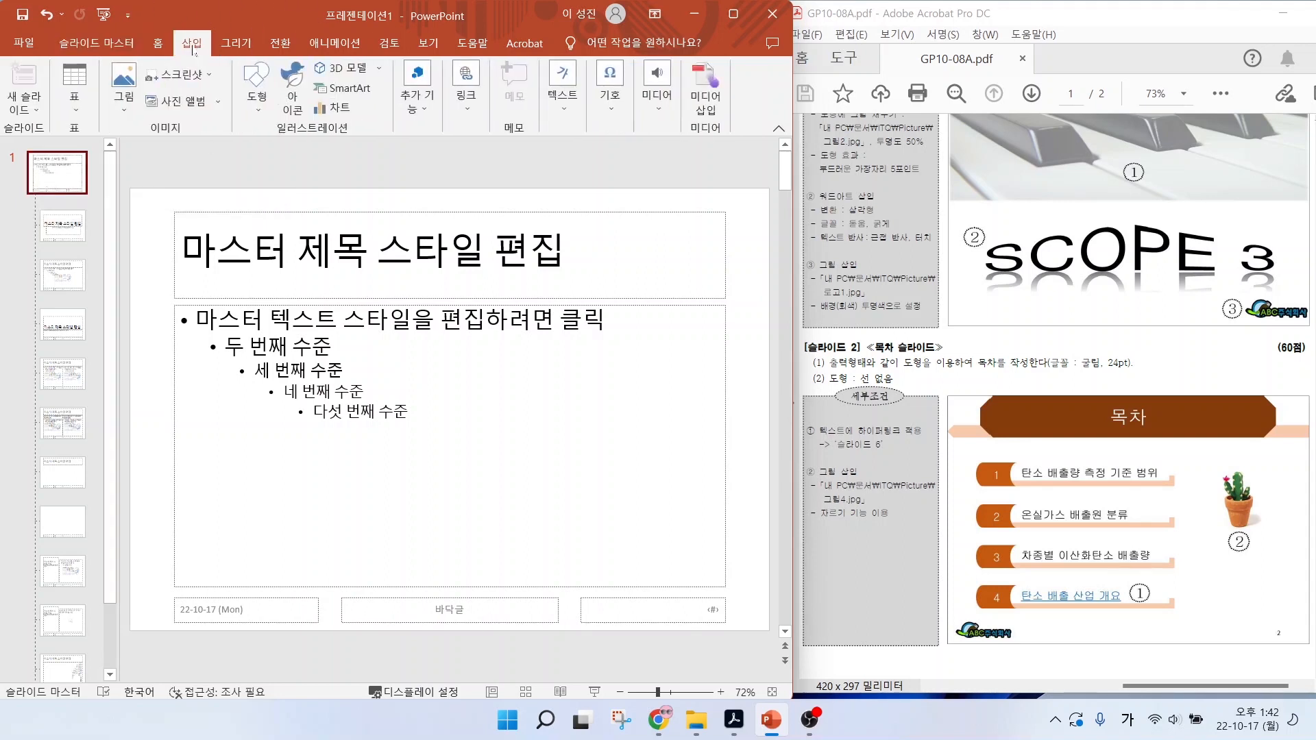
pyautogui.click(253, 106)
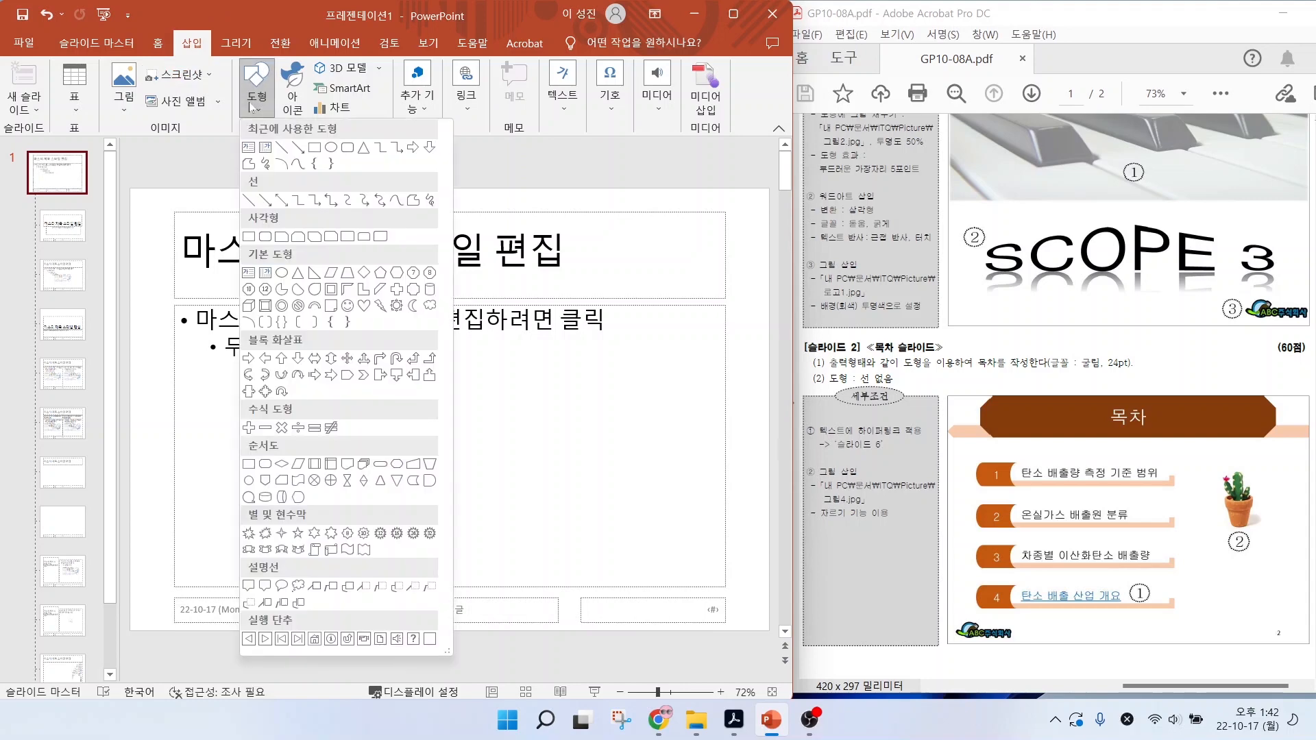
pyautogui.click(362, 377)
pyautogui.moveTo(136, 249); pyautogui.dragTo(754, 268)
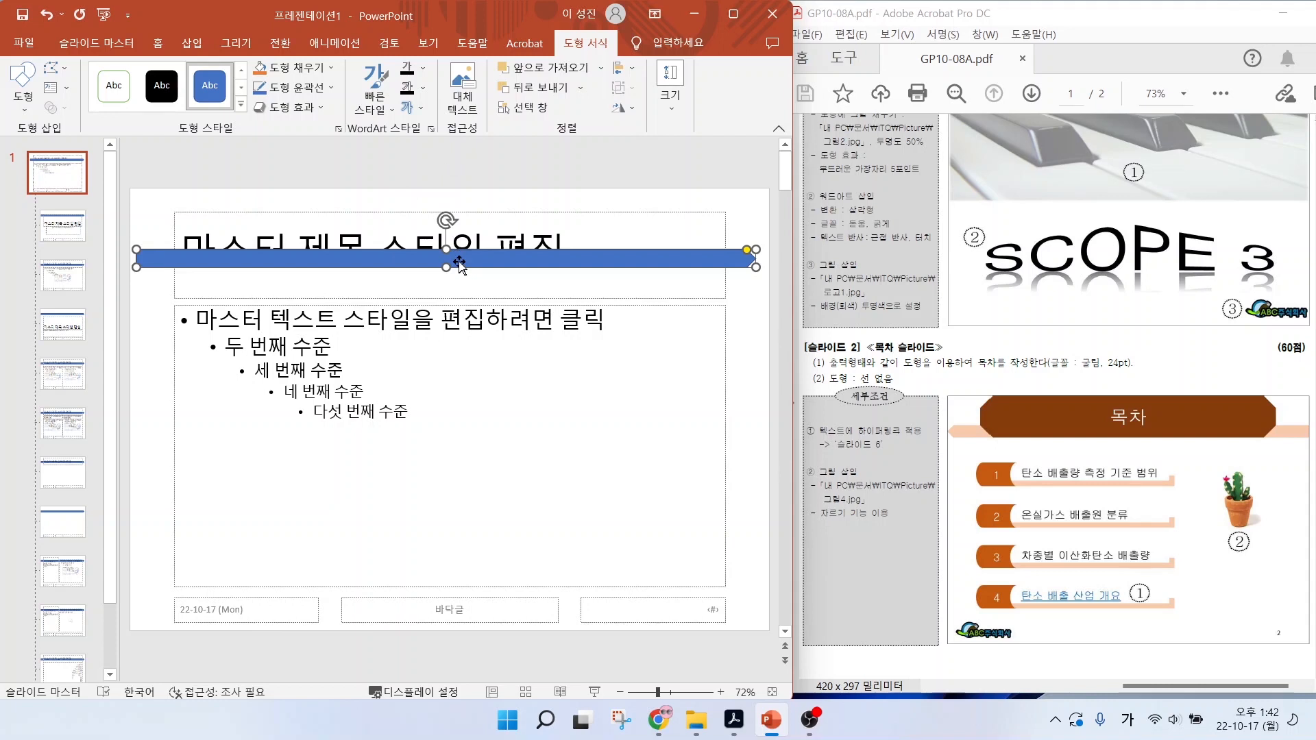
# - Flip the pentagon arrow horizontally (좌우 대칭) and stretch it to the full width of the slide
pyautogui.moveTo(602, 80)
pyautogui.mouseDown()
pyautogui.moveTo(624, 34)
pyautogui.moveTo(614, 82)
pyautogui.mouseUp()
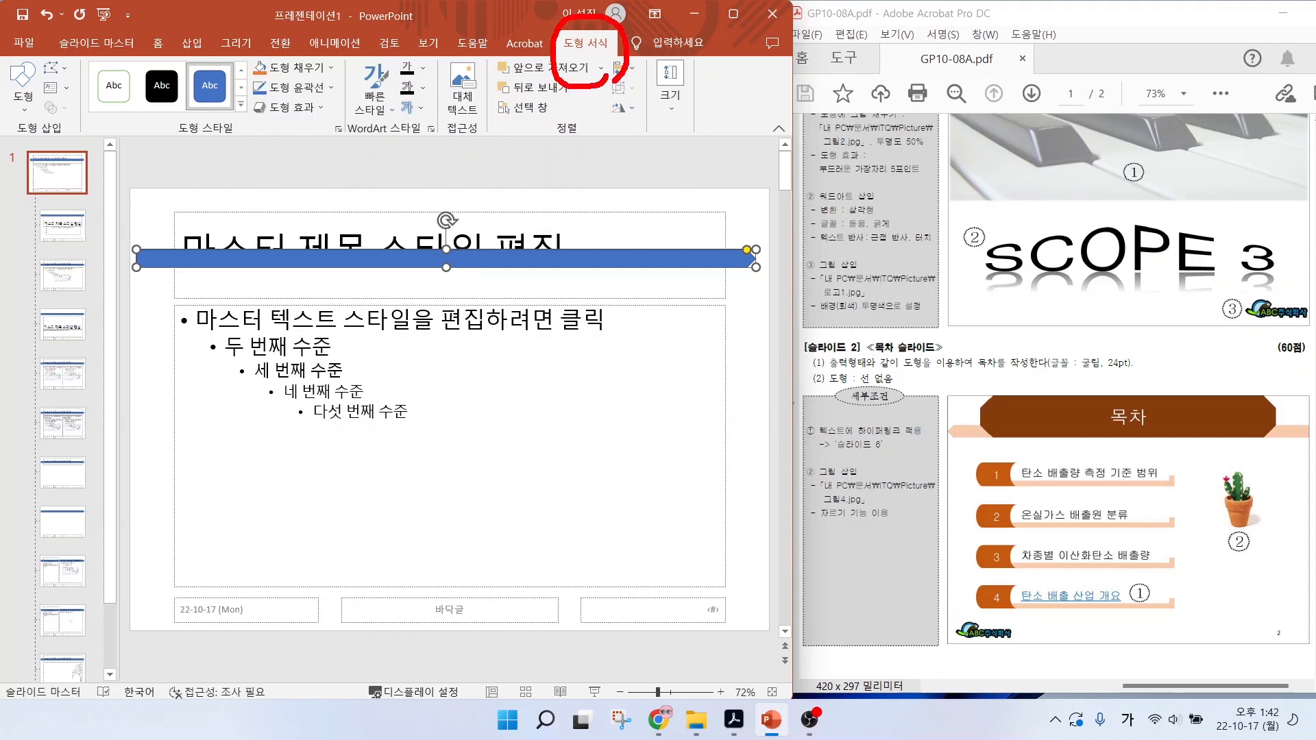
pyautogui.moveTo(638, 133)
pyautogui.mouseDown()
pyautogui.moveTo(617, 91)
pyautogui.moveTo(642, 132)
pyautogui.mouseUp()
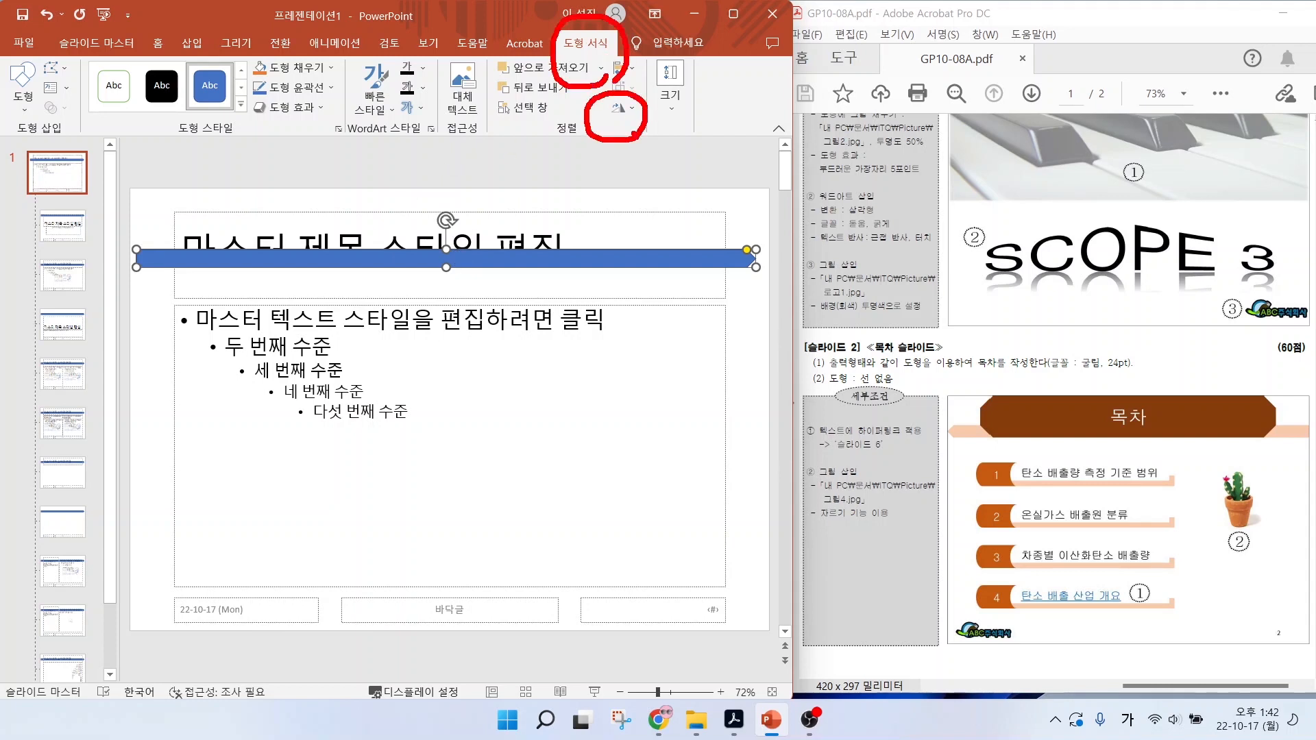
pyautogui.press('Escape')
pyautogui.click(622, 107)
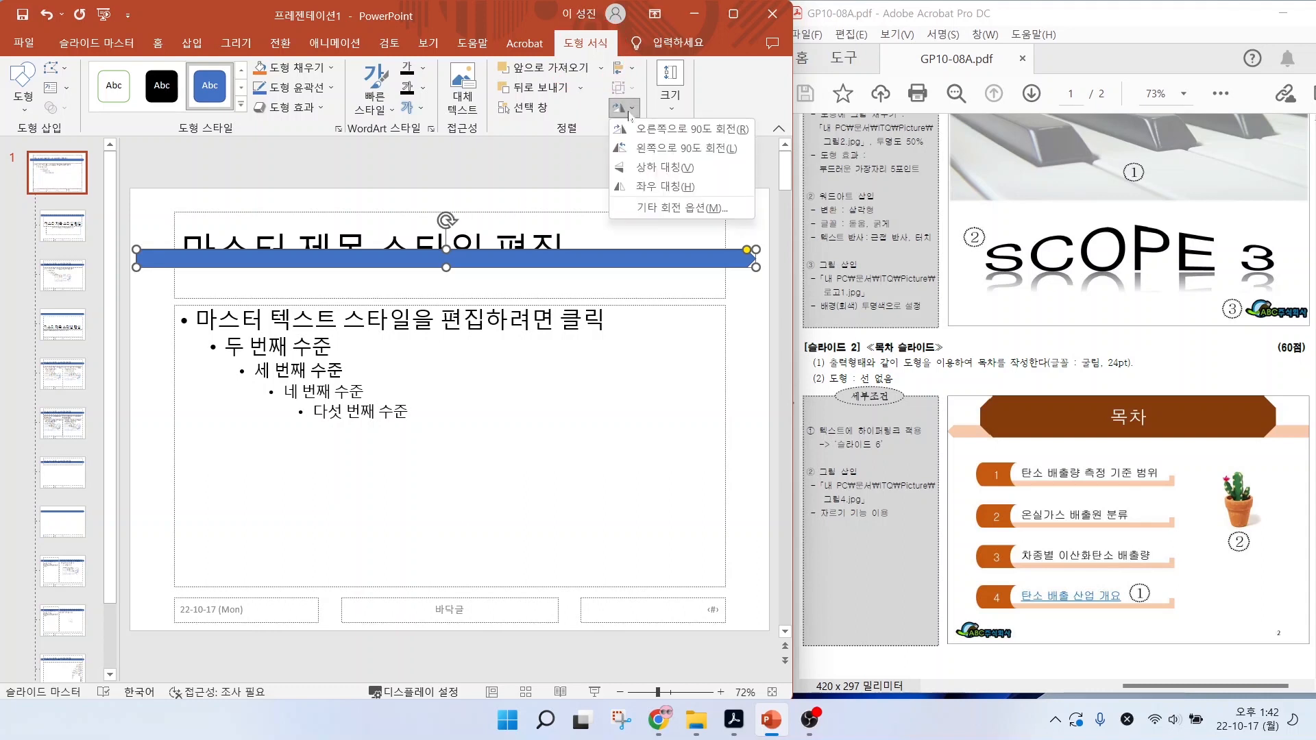
pyautogui.click(645, 187)
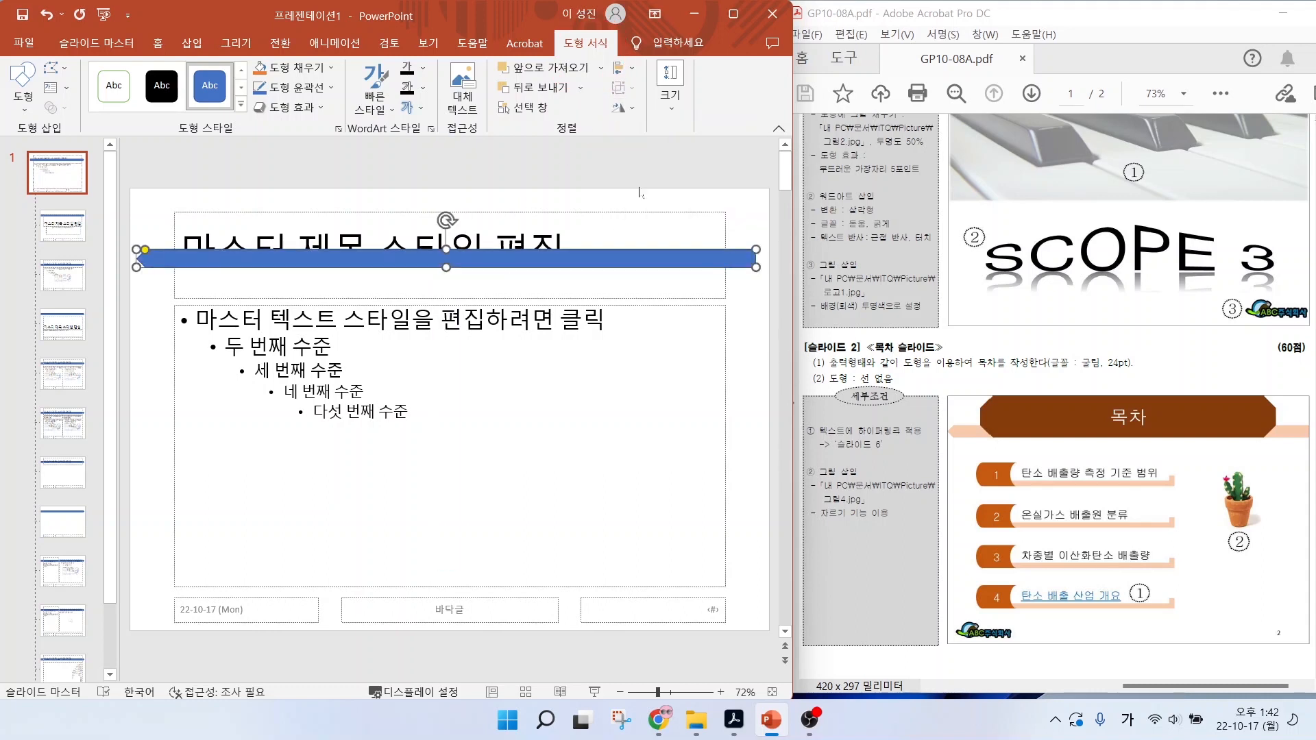
pyautogui.hotkey('ctrl', '2')
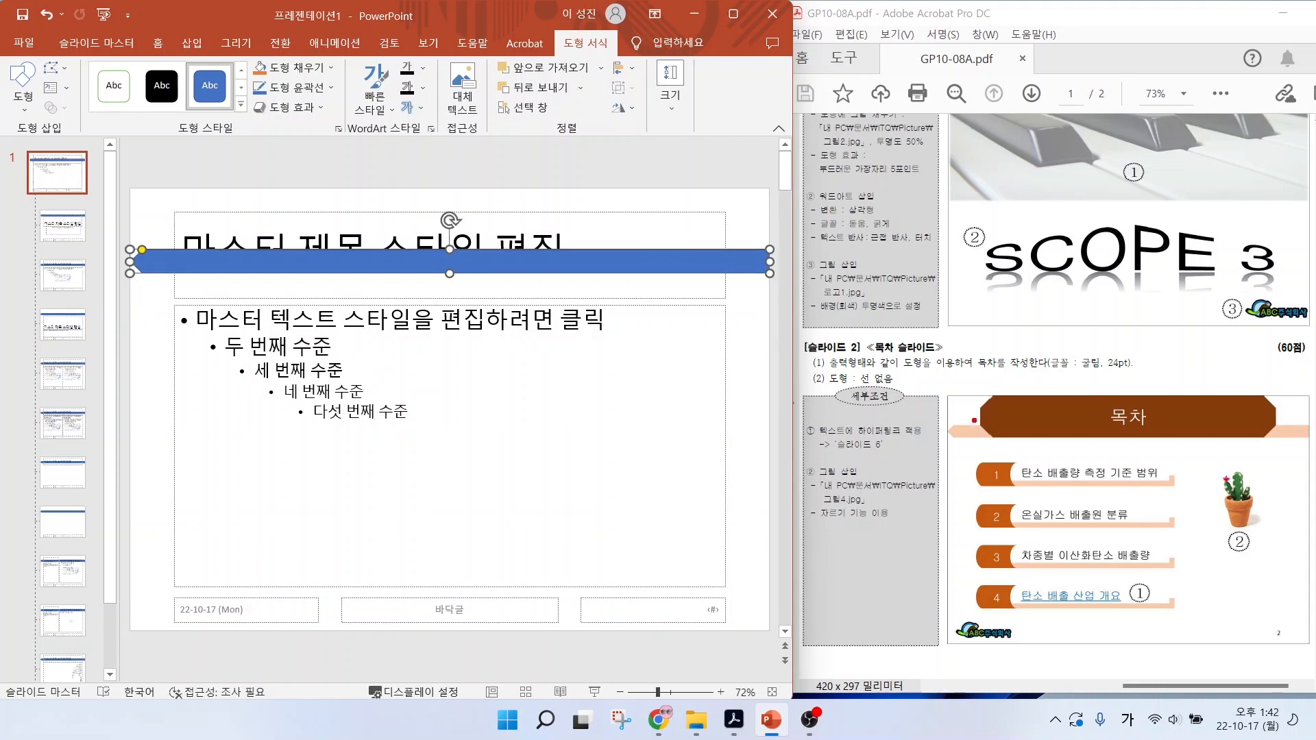
# - Remove the arrow band's outline (윤곽선 없음) and fill it with the pale gold theme color
pyautogui.moveTo(960, 428); pyautogui.dragTo(915, 370)
pyautogui.press('Escape')
pyautogui.click(291, 88)
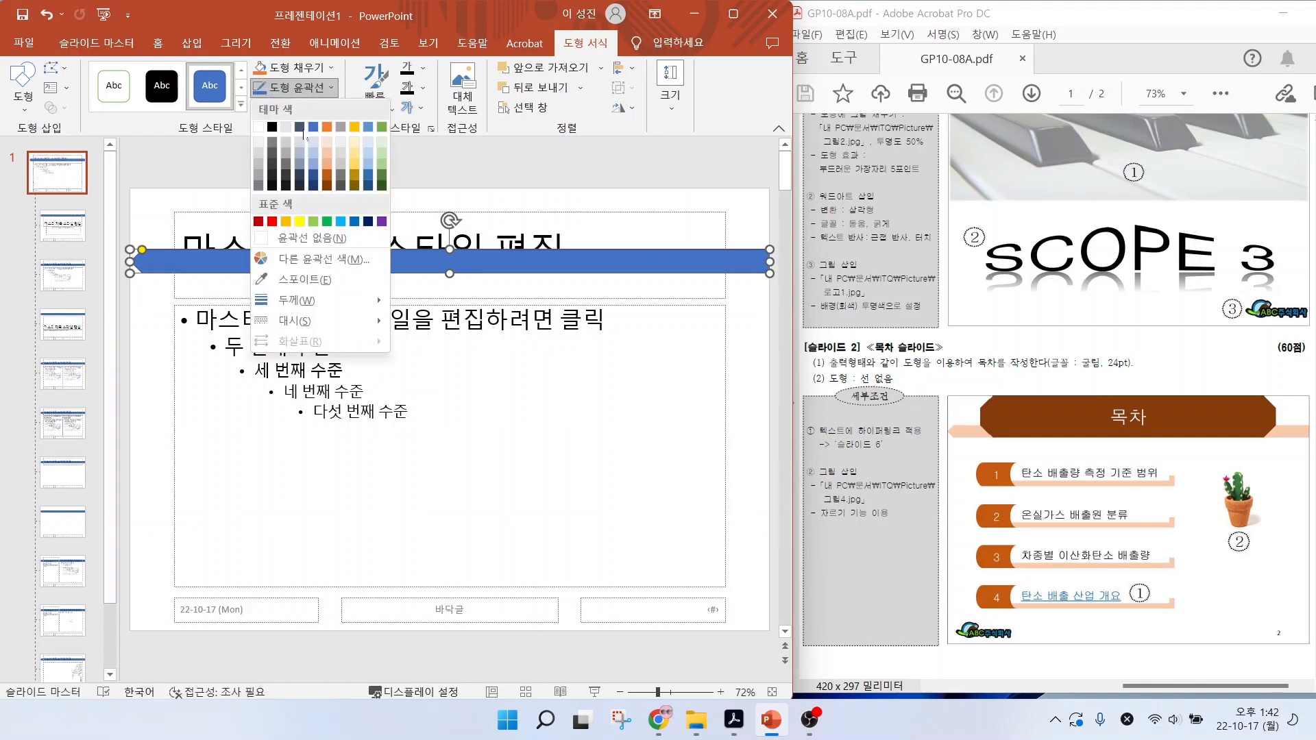
pyautogui.click(295, 237)
pyautogui.click(293, 68)
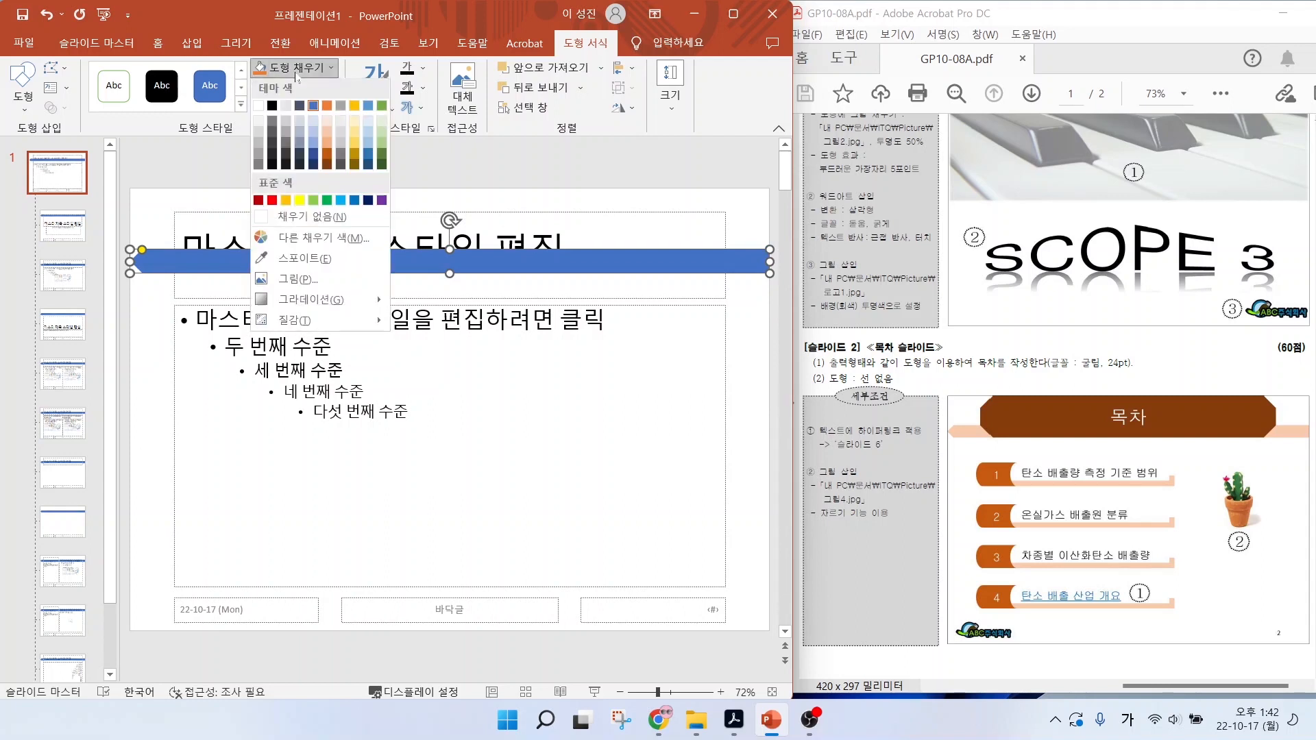
pyautogui.click(355, 127)
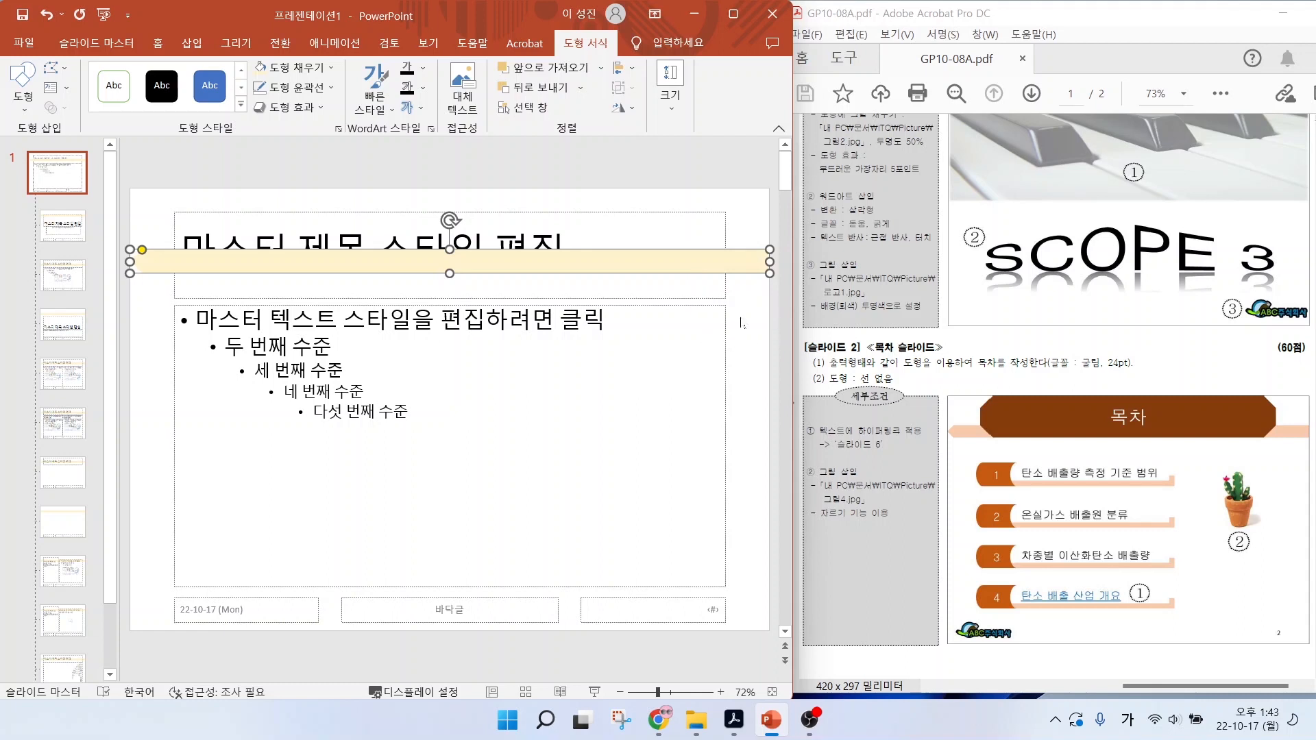
pyautogui.press('Escape')
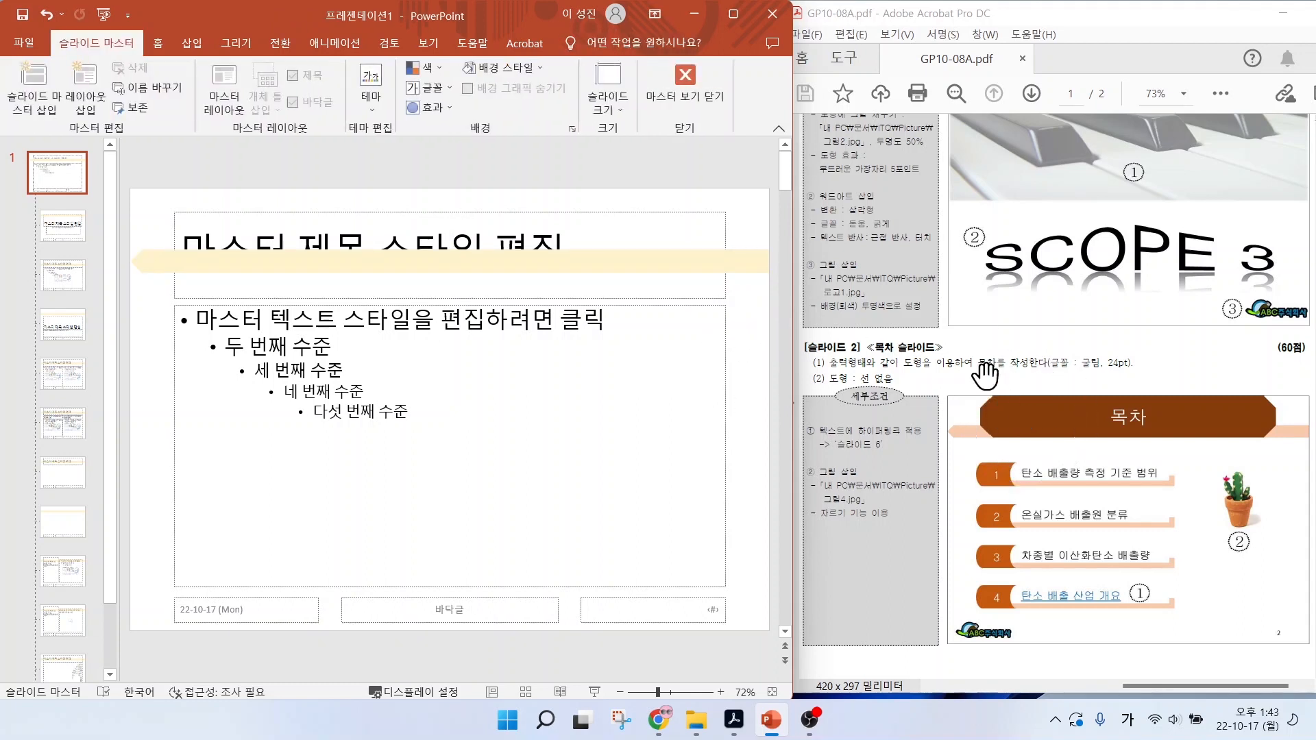
# - Draw a wide octagon over the master's title area, starting at the slide's upper edge, and remove its outline (윤곽선 없음)
pyautogui.click(195, 45)
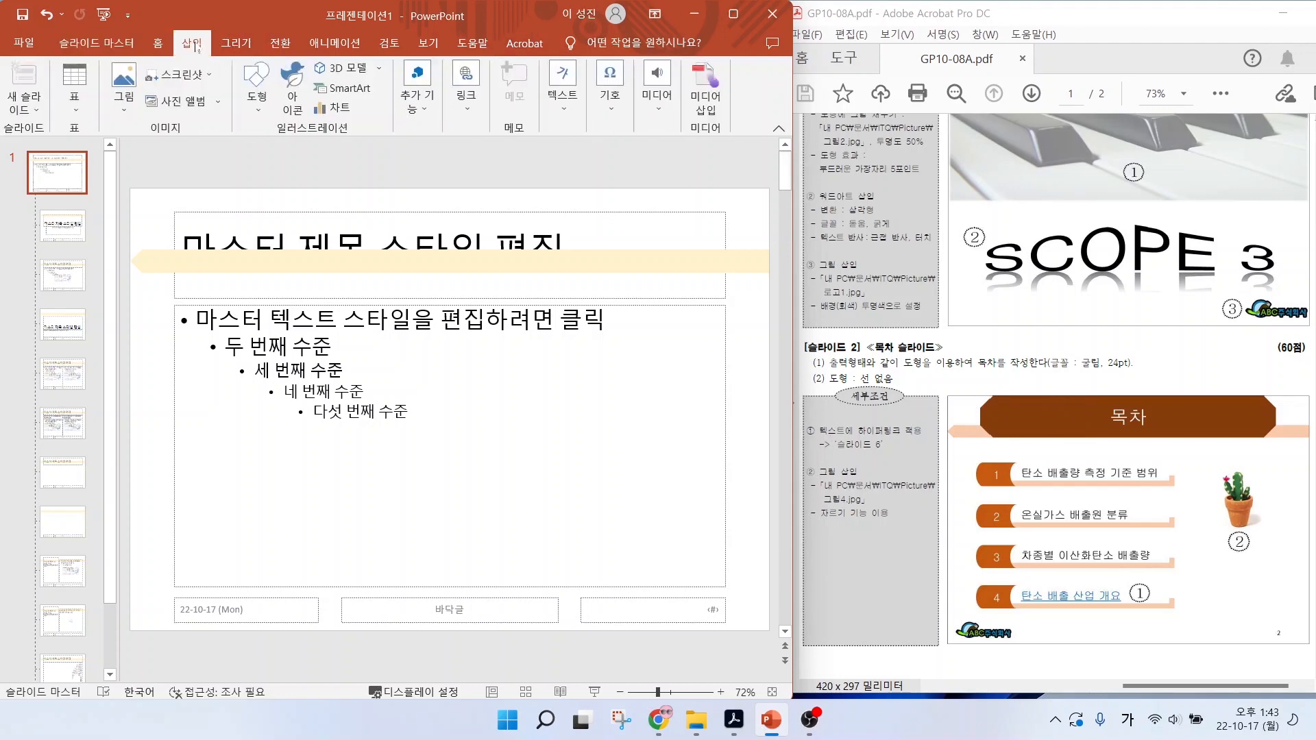
pyautogui.click(257, 82)
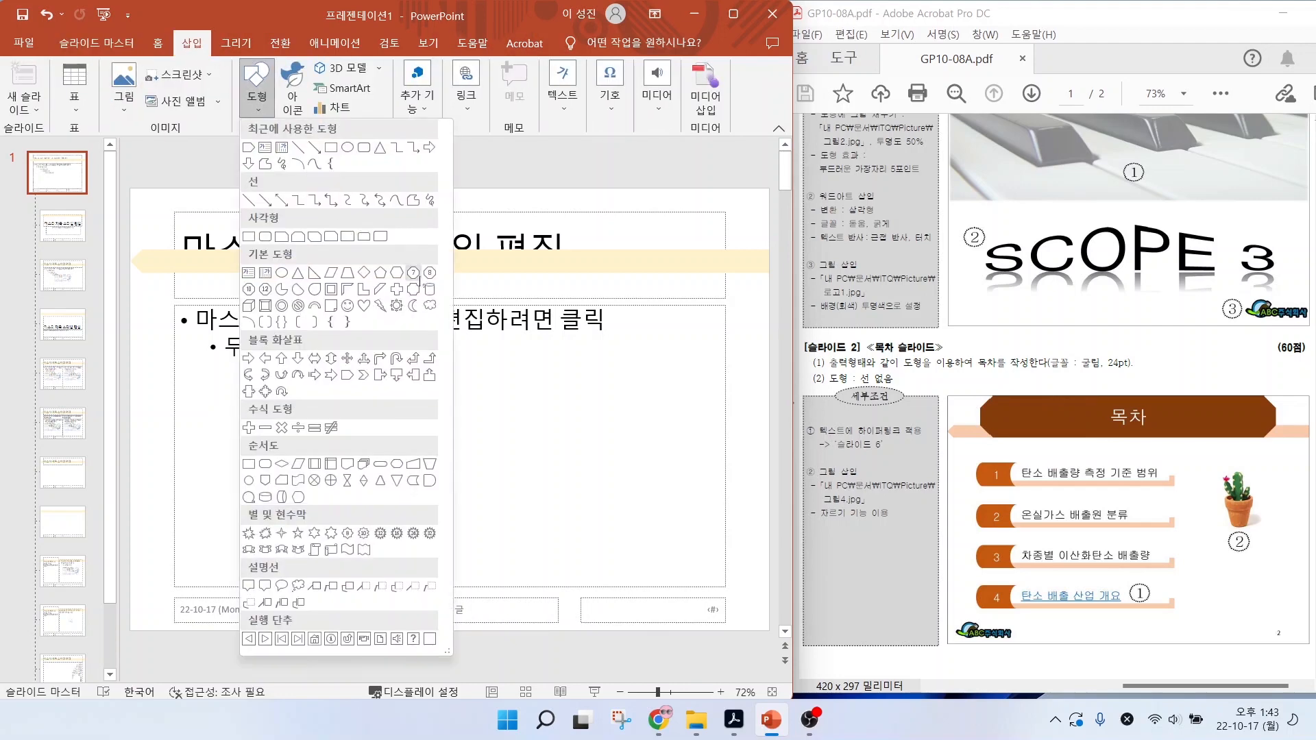
pyautogui.click(430, 274)
pyautogui.moveTo(162, 189); pyautogui.dragTo(736, 273)
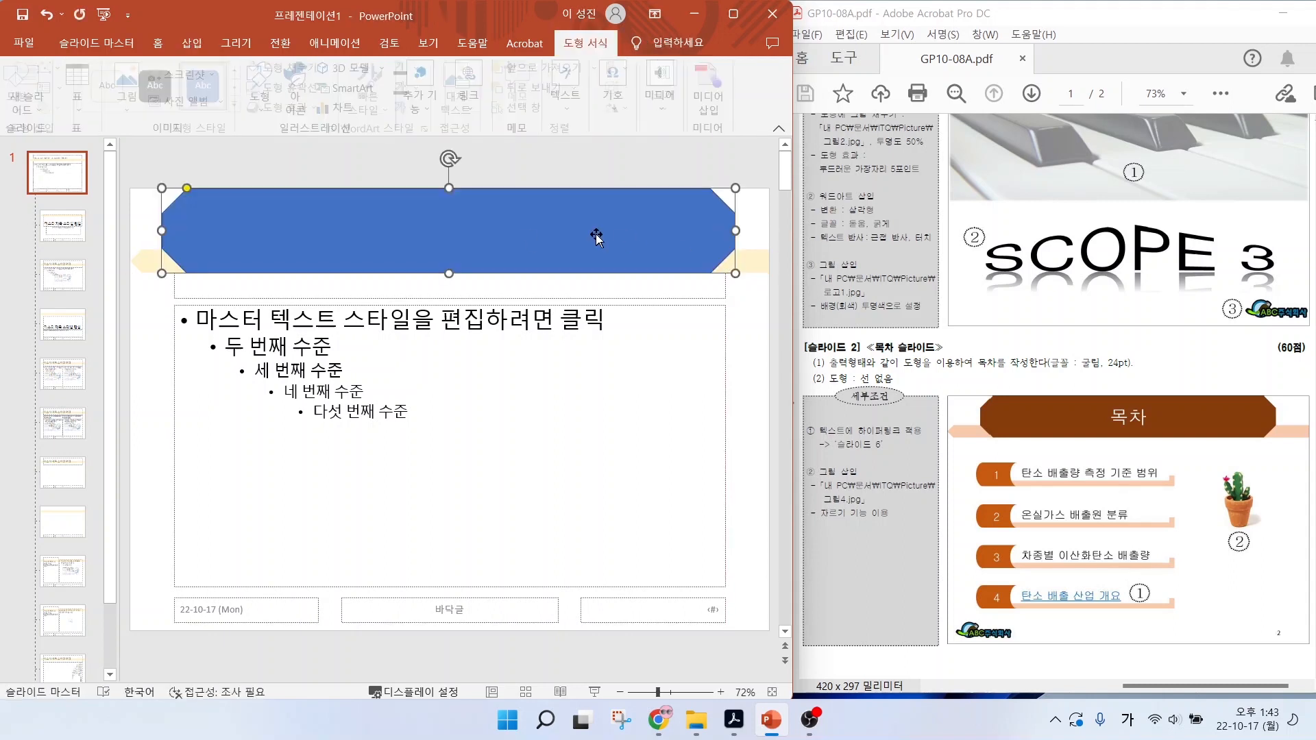
pyautogui.click(304, 93)
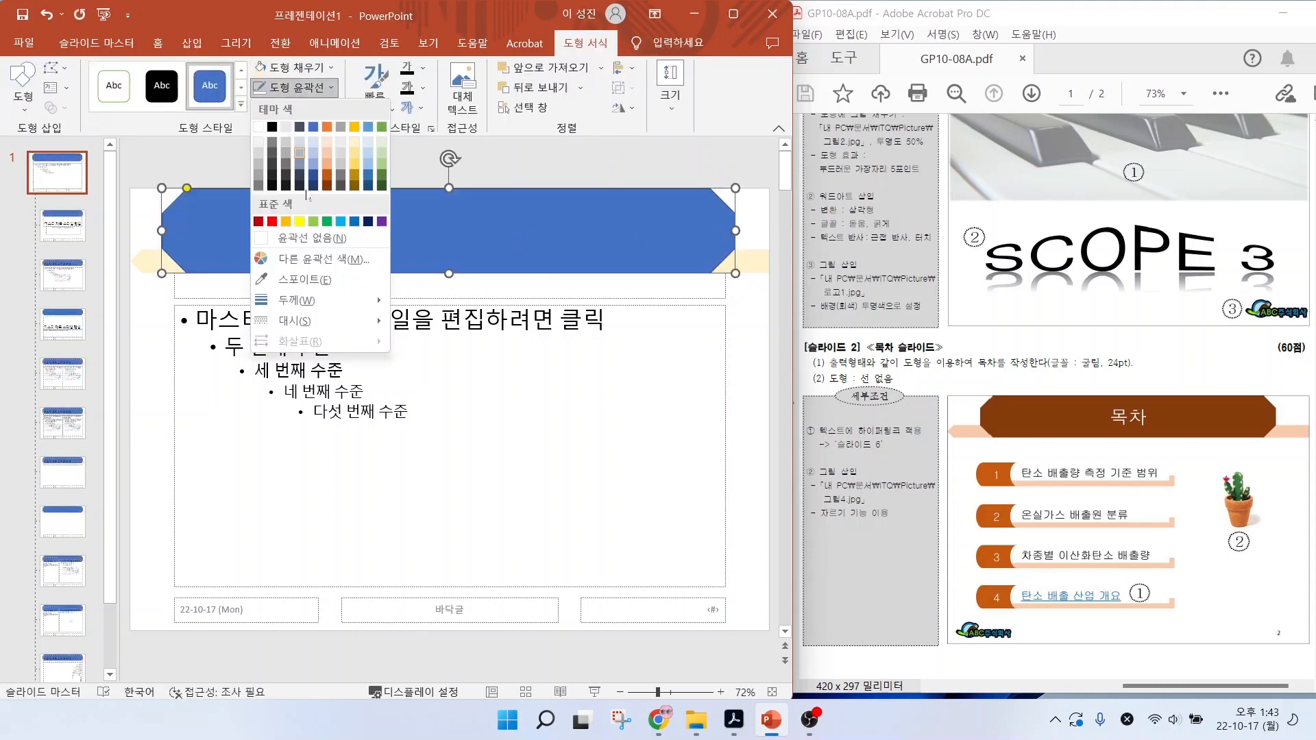
pyautogui.click(325, 237)
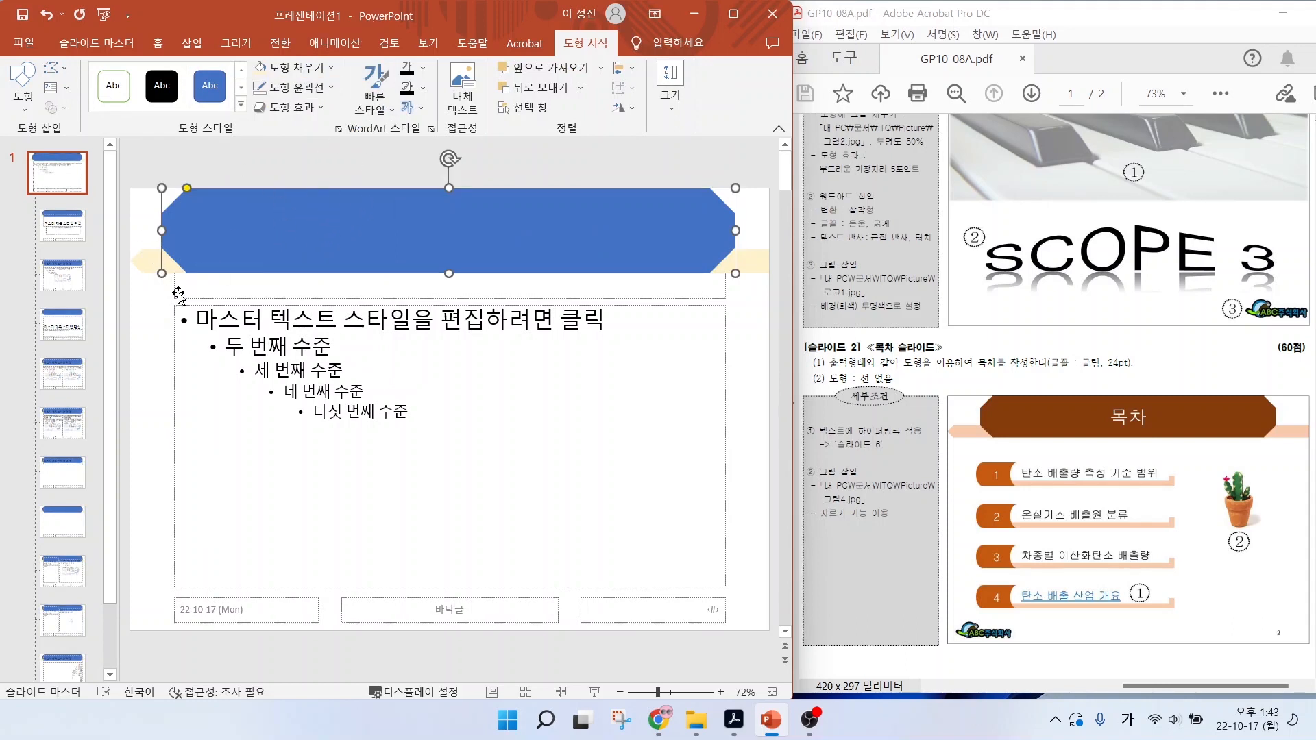
# - Bring the master title placeholder to the very front (맨 앞으로 가져오기) of the octagon and arrow band
pyautogui.click(178, 295)
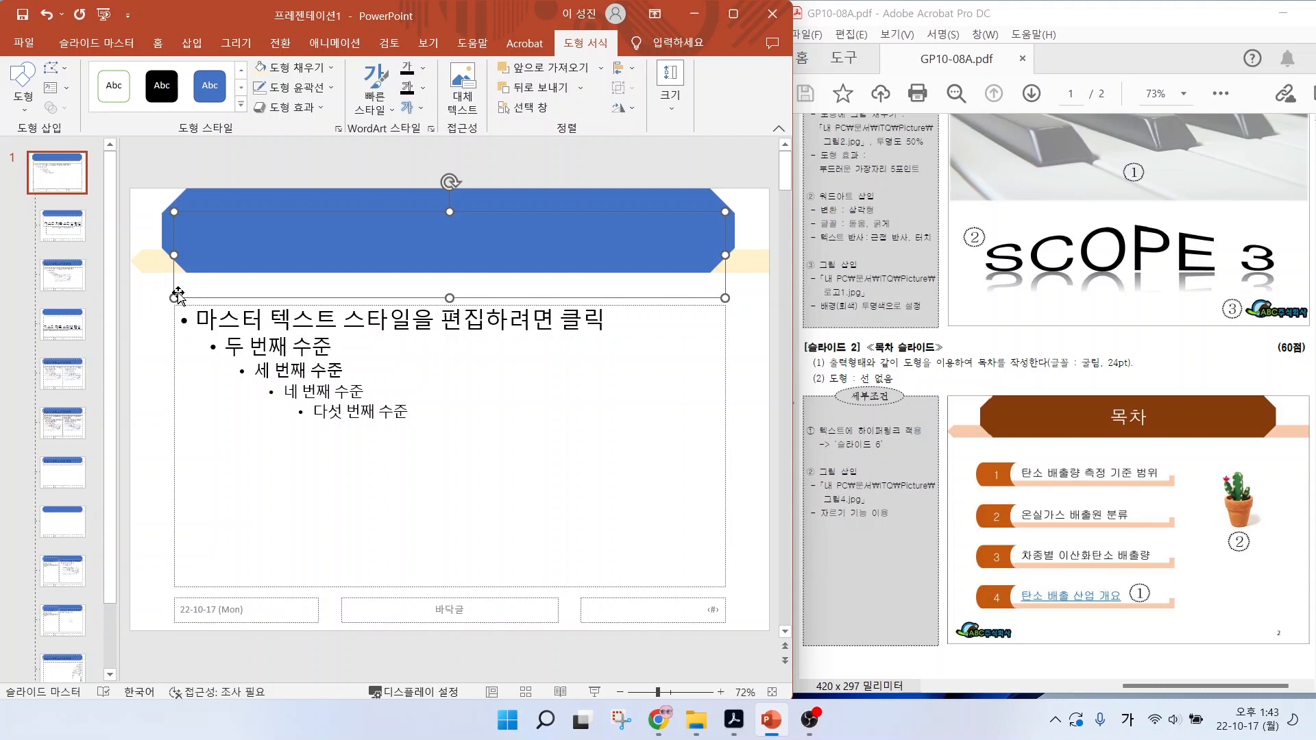
pyautogui.click(600, 67)
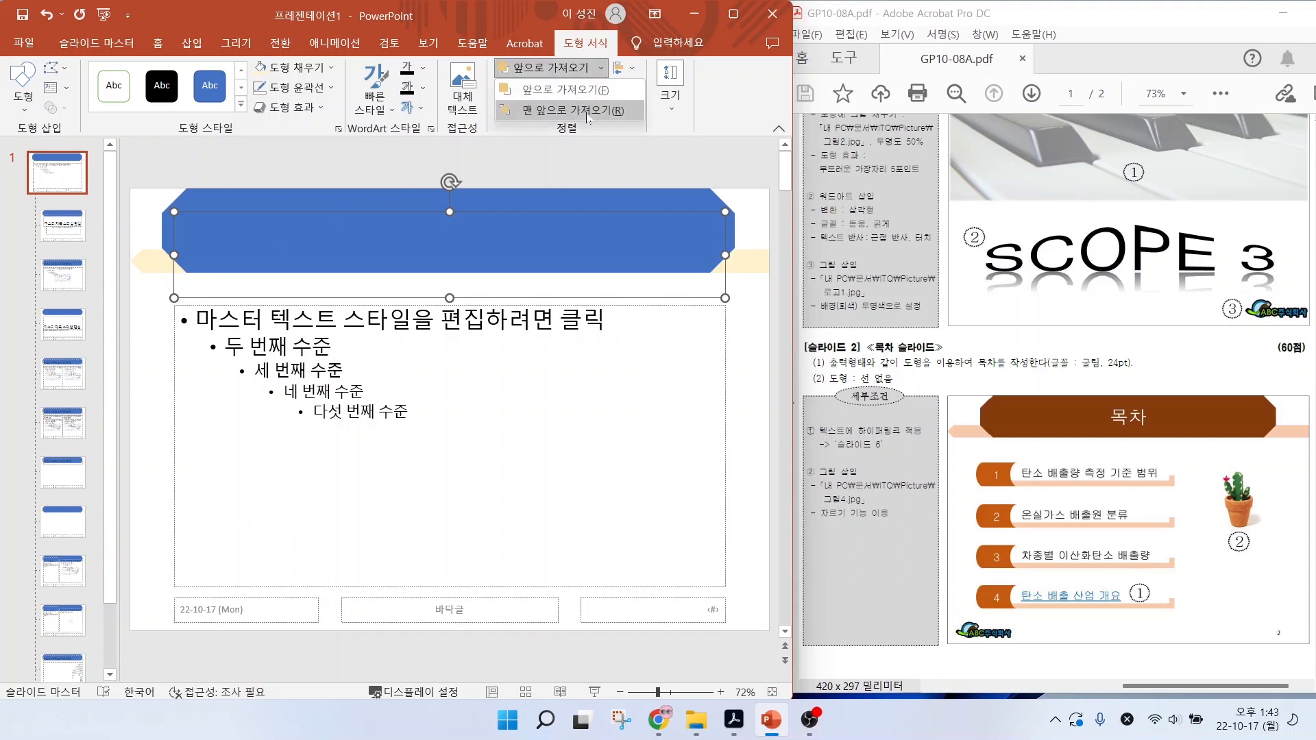
pyautogui.click(587, 111)
# - Set the font of the master title text to 돋움, as the exam PDF's slide master instructions require
pyautogui.scroll(3, 1077, 278)
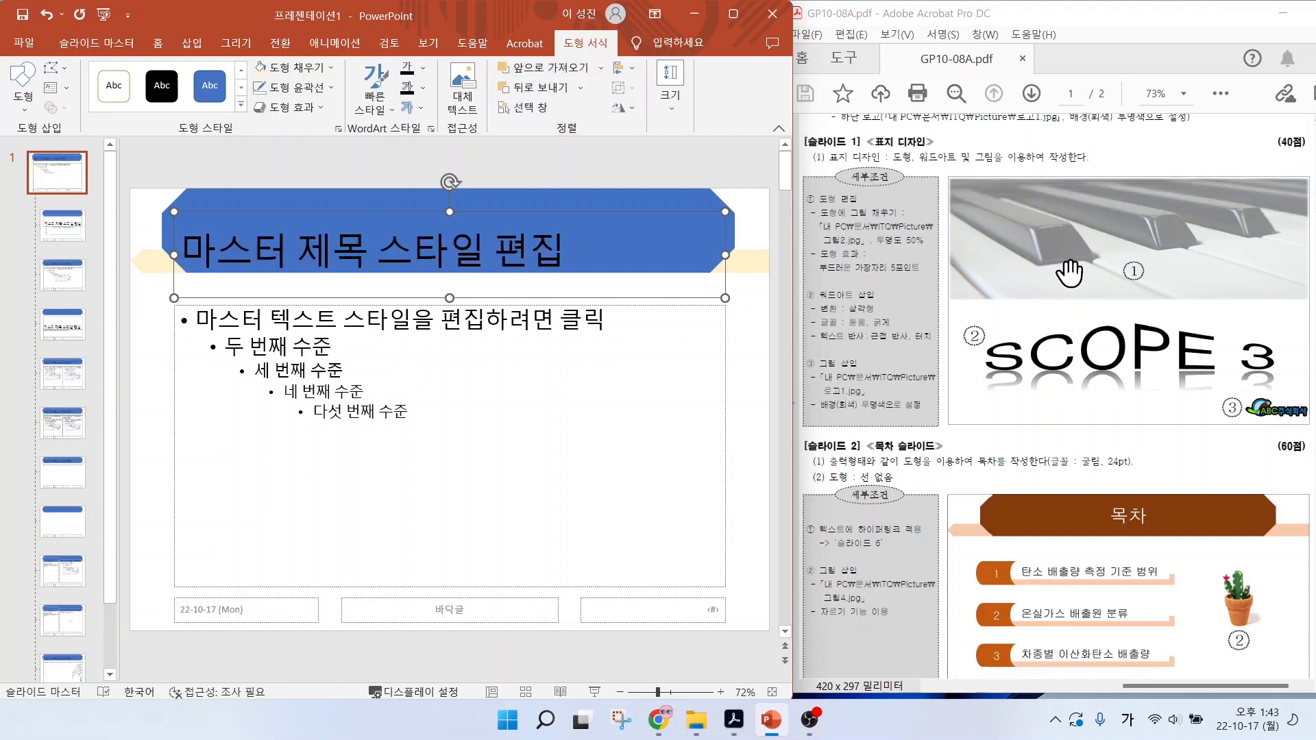
pyautogui.scroll(3, 1070, 273)
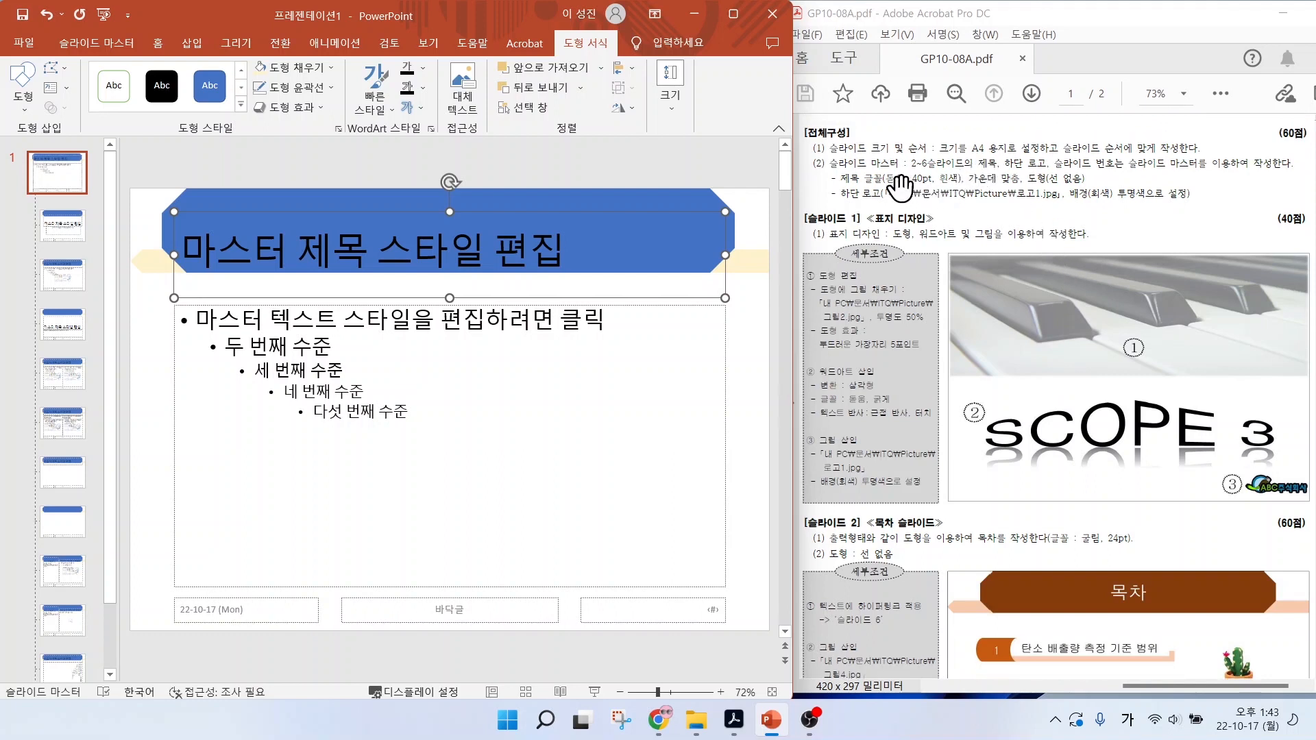
pyautogui.click(898, 185)
pyautogui.moveTo(571, 254); pyautogui.dragTo(180, 253)
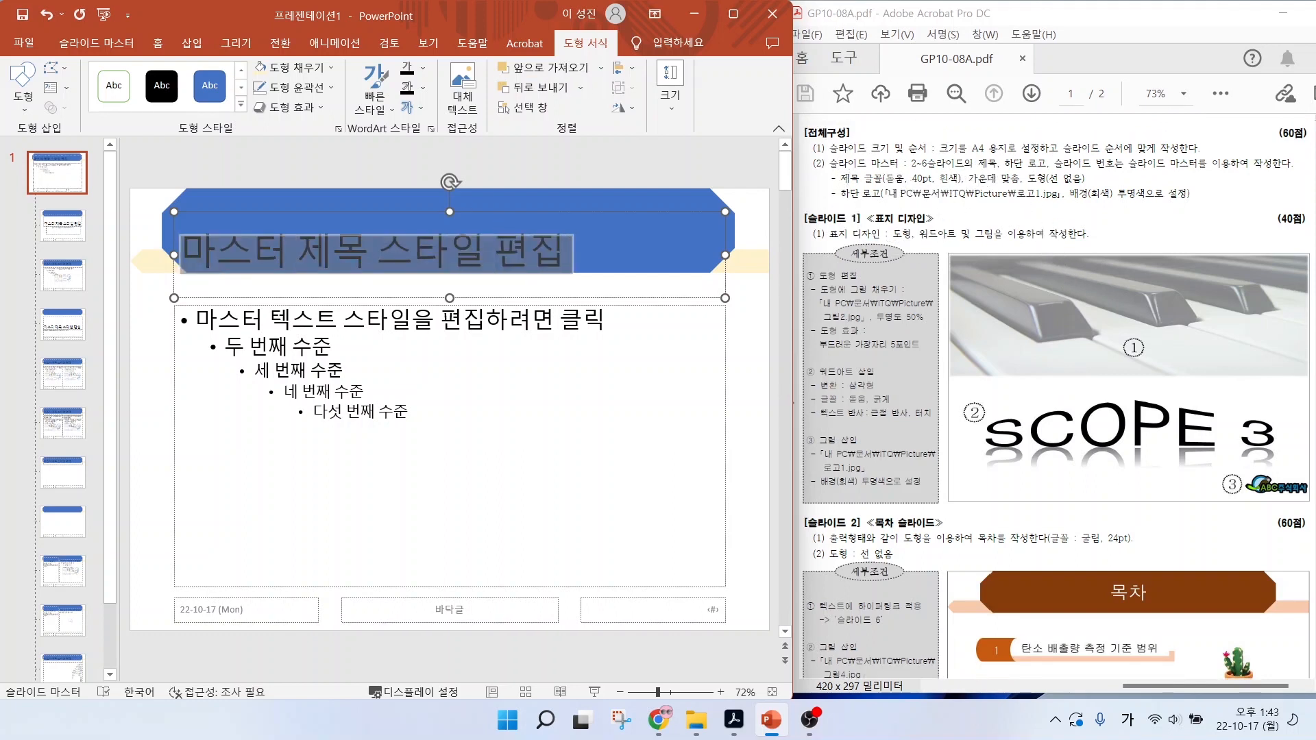
pyautogui.click(157, 45)
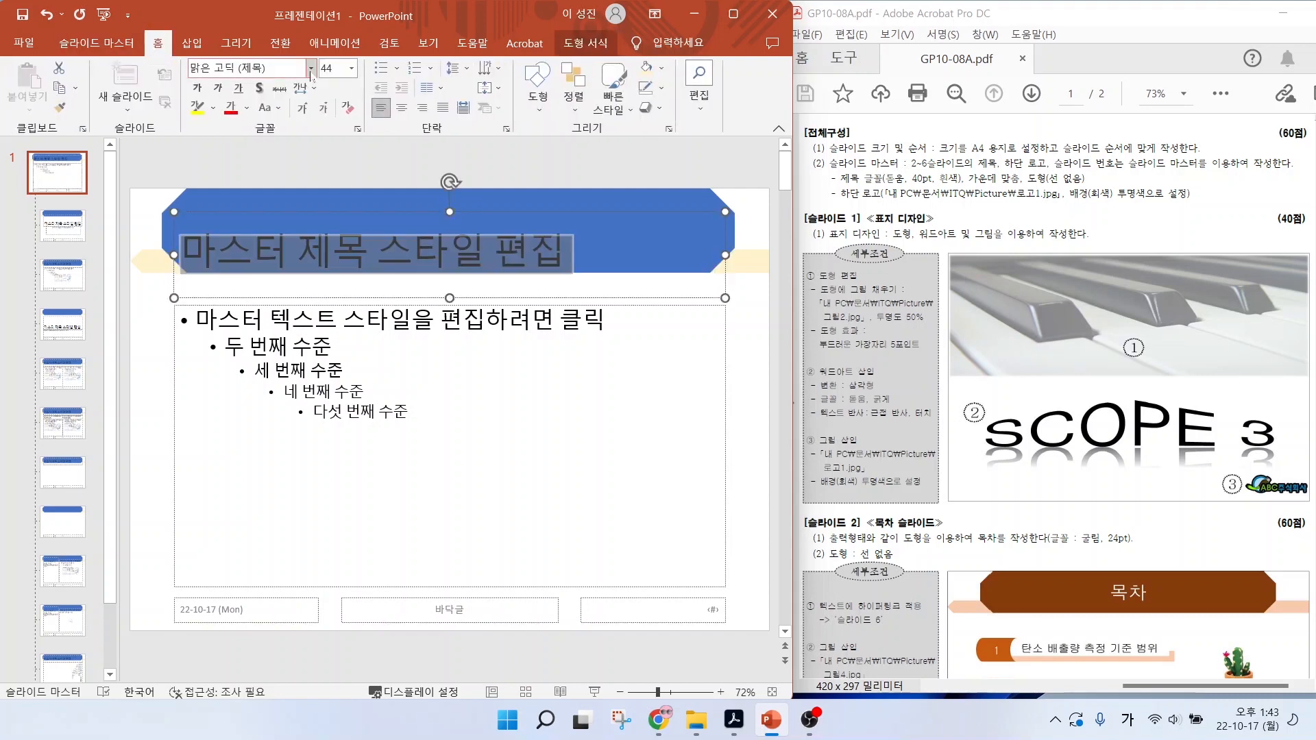
pyautogui.click(311, 72)
pyautogui.scroll(-20, 374, 230)
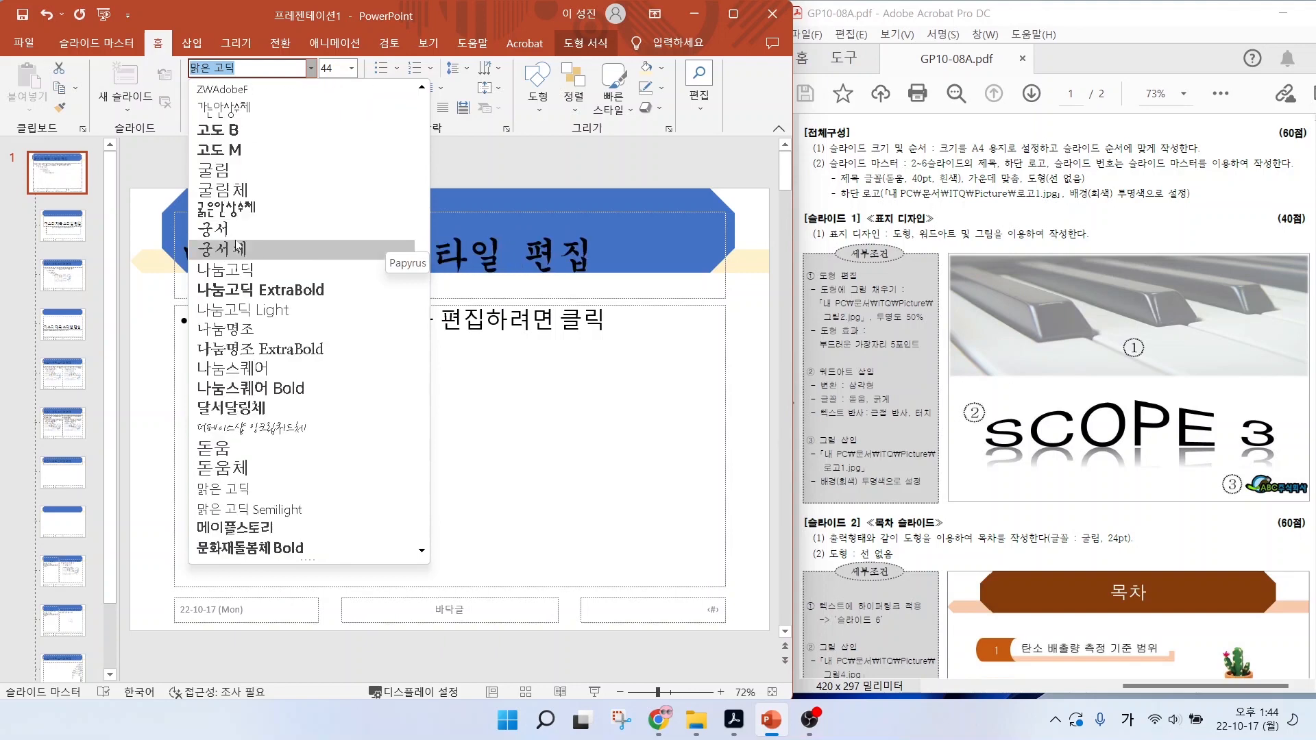
pyautogui.click(329, 272)
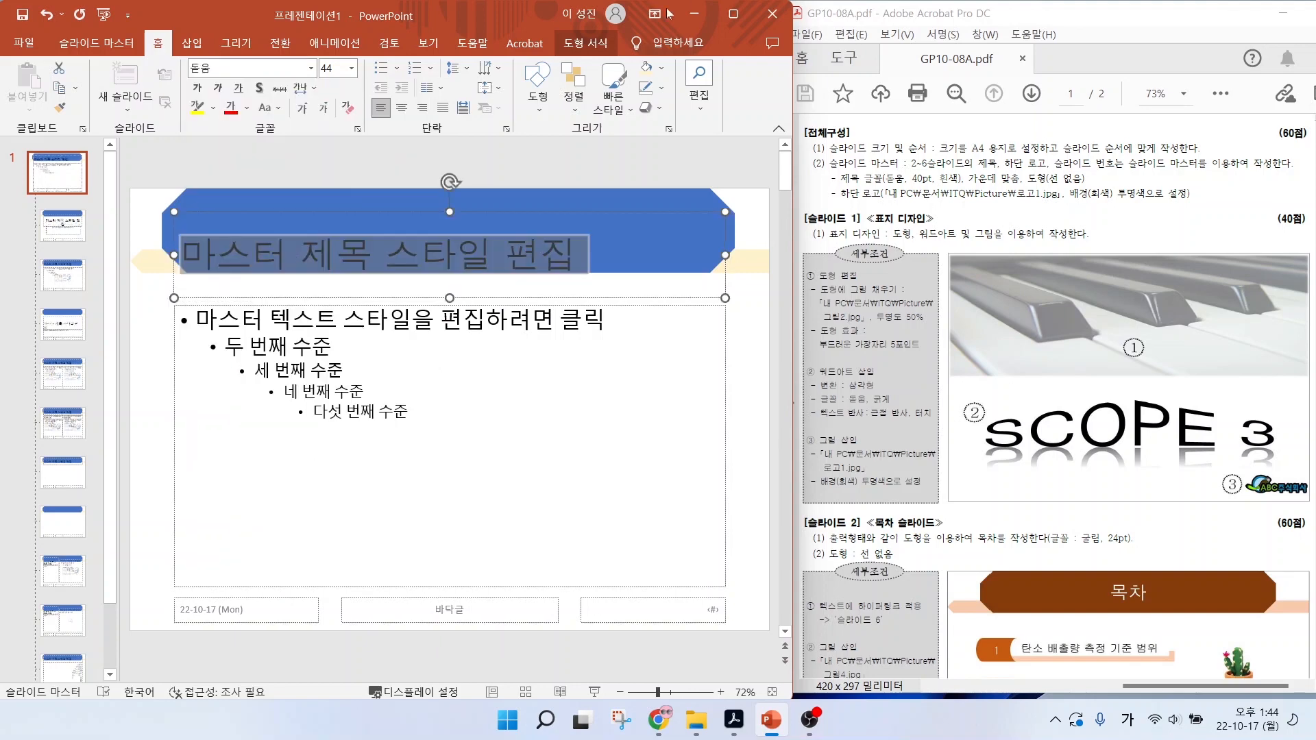
# - Set the master title text to size 40 and color it white
pyautogui.click(351, 68)
pyautogui.click(327, 320)
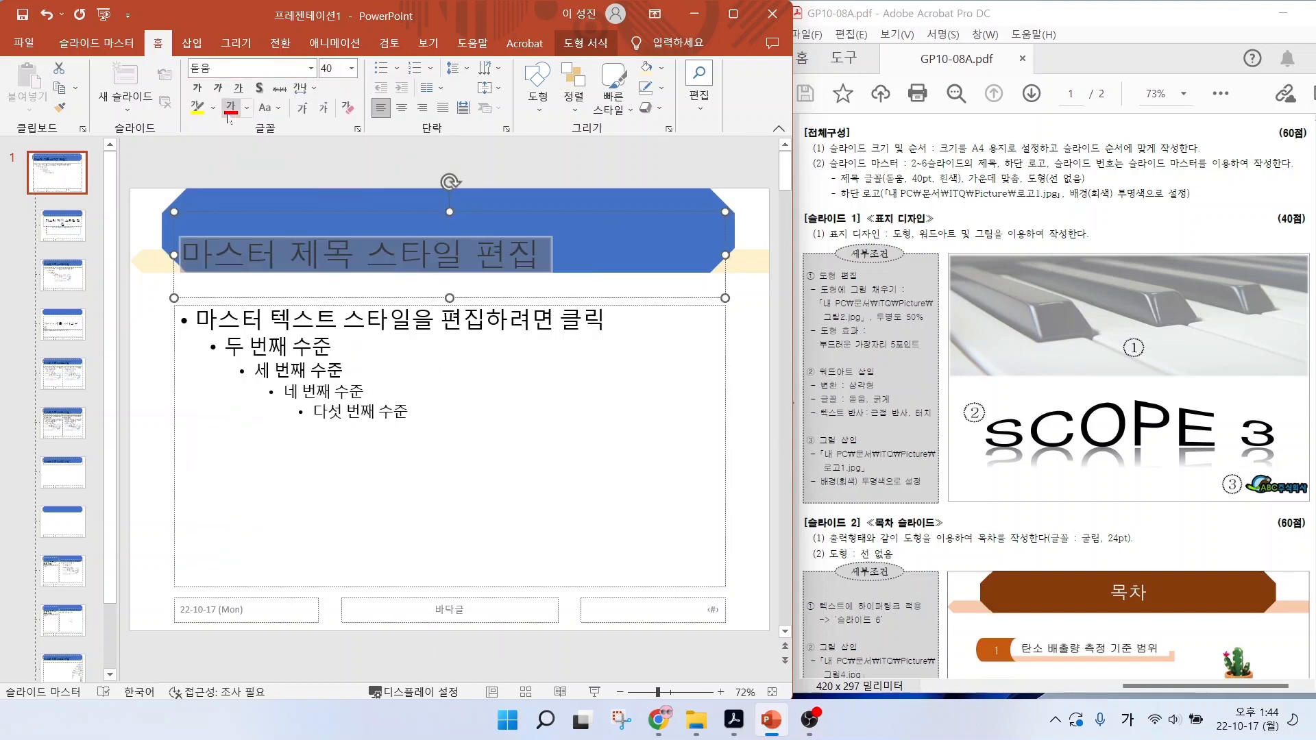
pyautogui.click(248, 109)
pyautogui.click(229, 123)
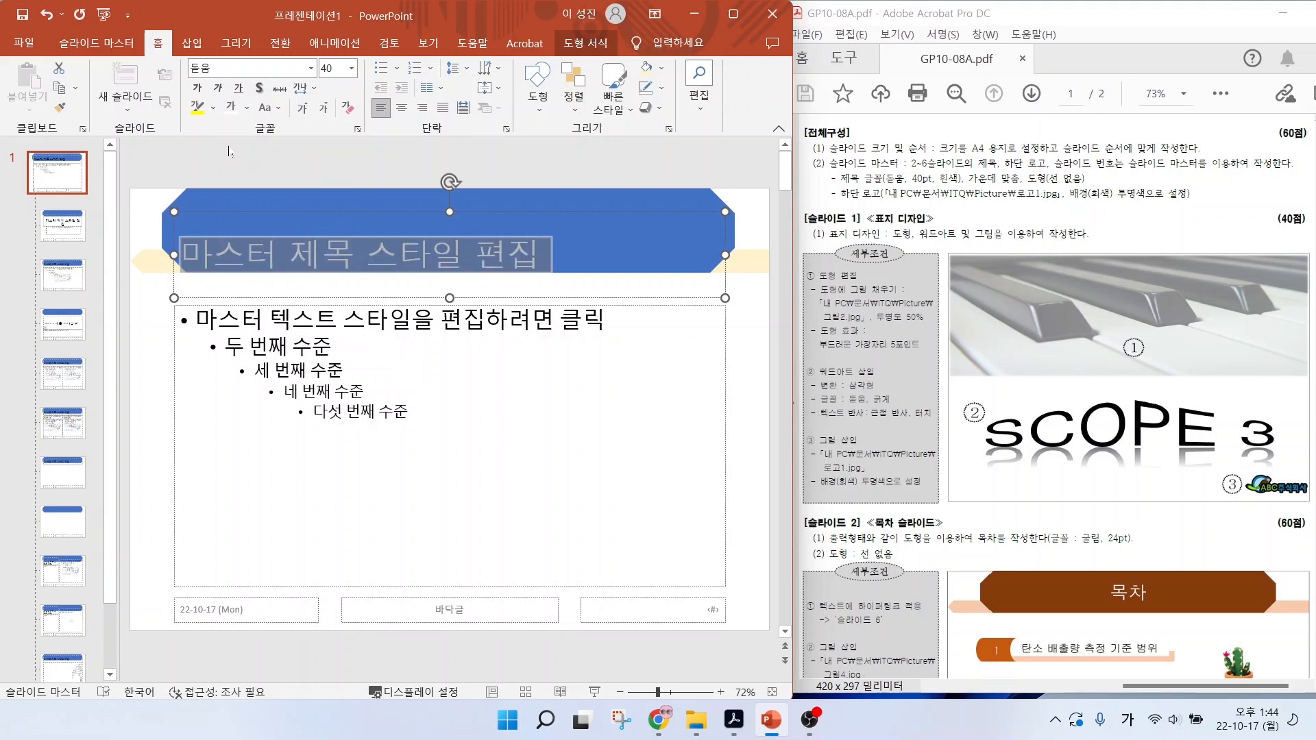
# - Center the master title text and move its placeholder up so that it sits over the octagon
pyautogui.click(403, 108)
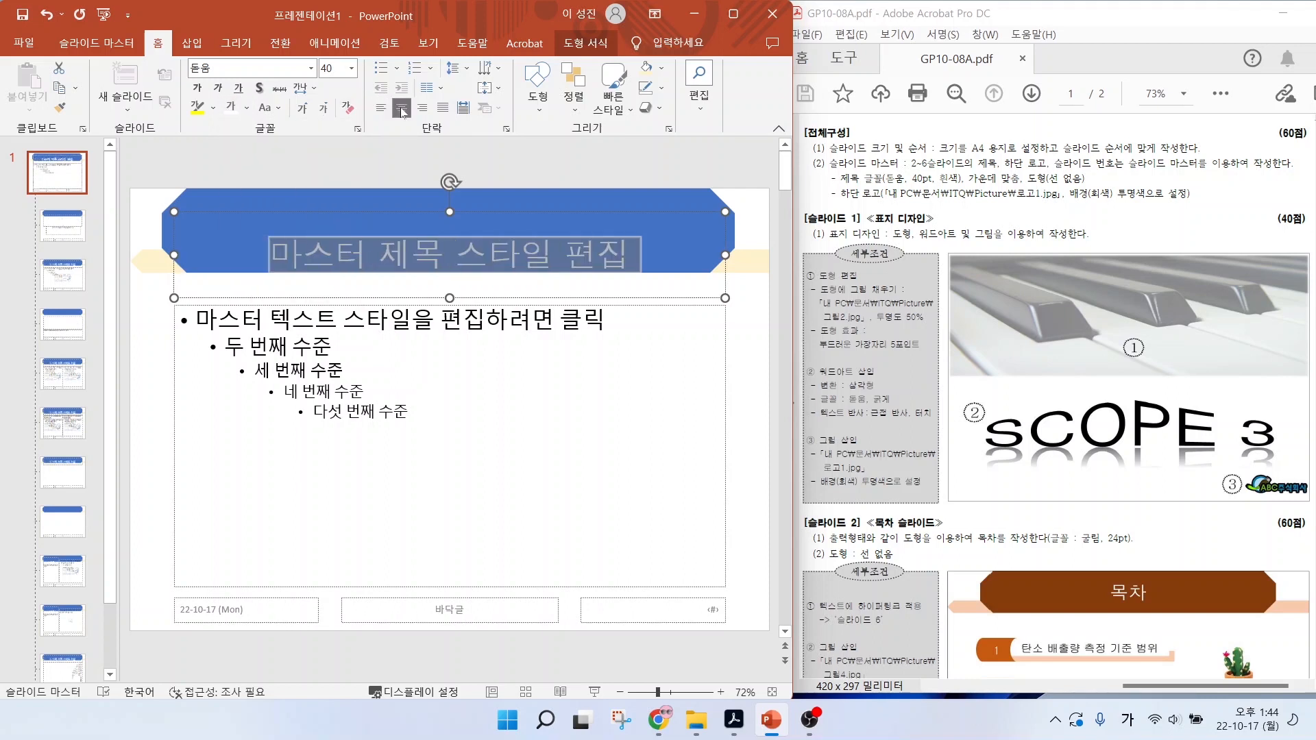
pyautogui.moveTo(227, 300); pyautogui.dragTo(259, 274)
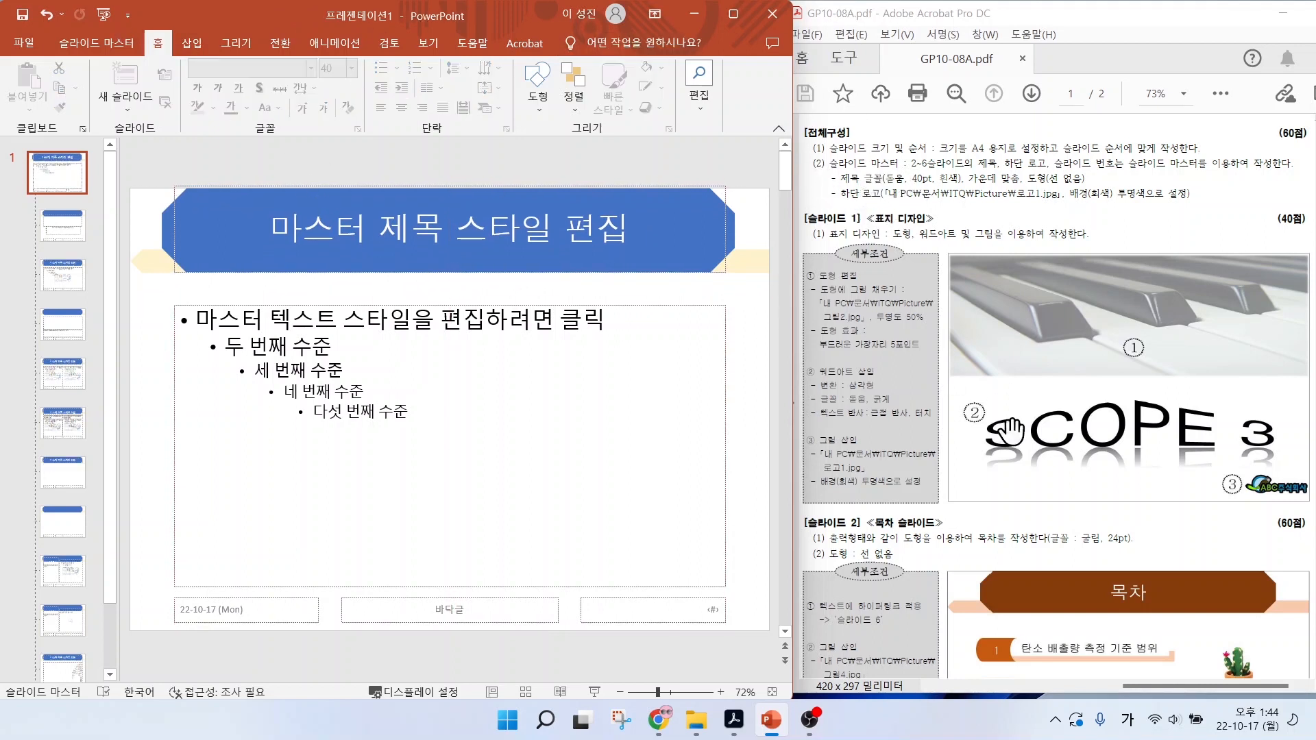
# - Insert the picture 로고1.jpg from the 문서 > ITQ > Picture folder on this device into the slide master
pyautogui.scroll(-3, 1001, 473)
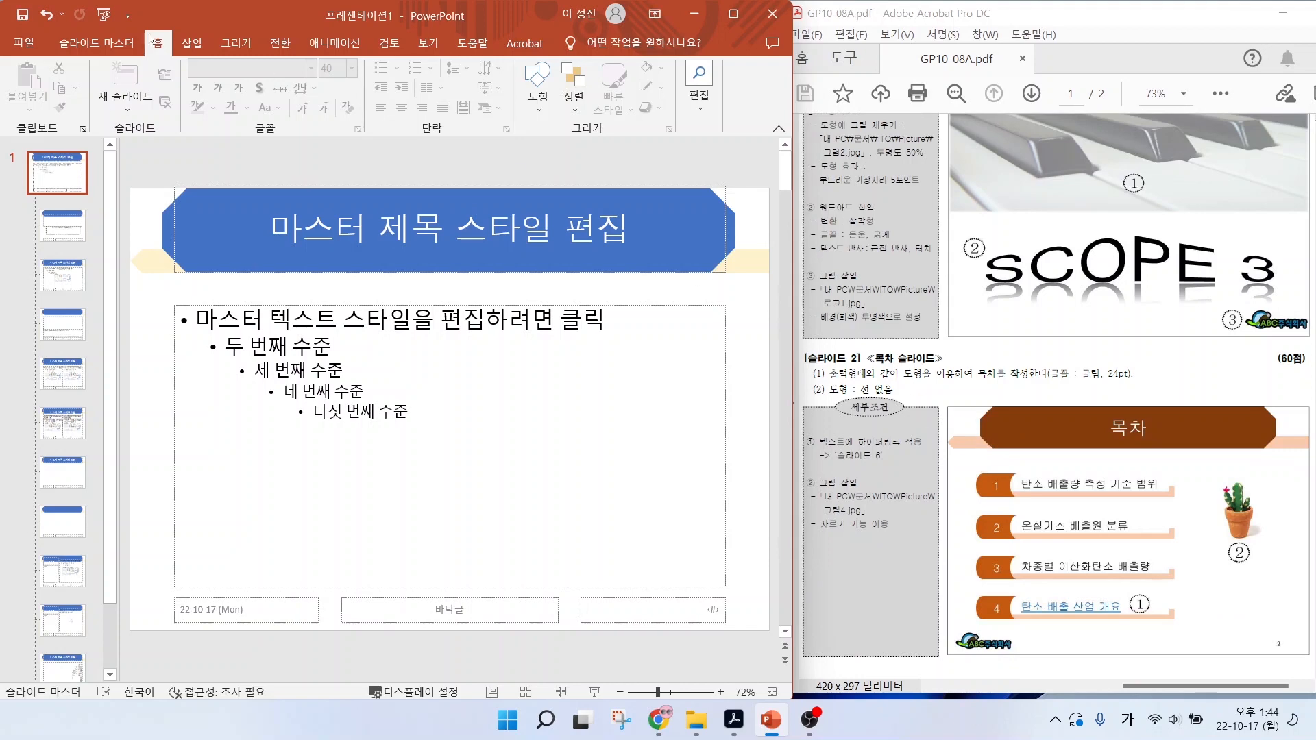
pyautogui.click(192, 44)
pyautogui.click(122, 80)
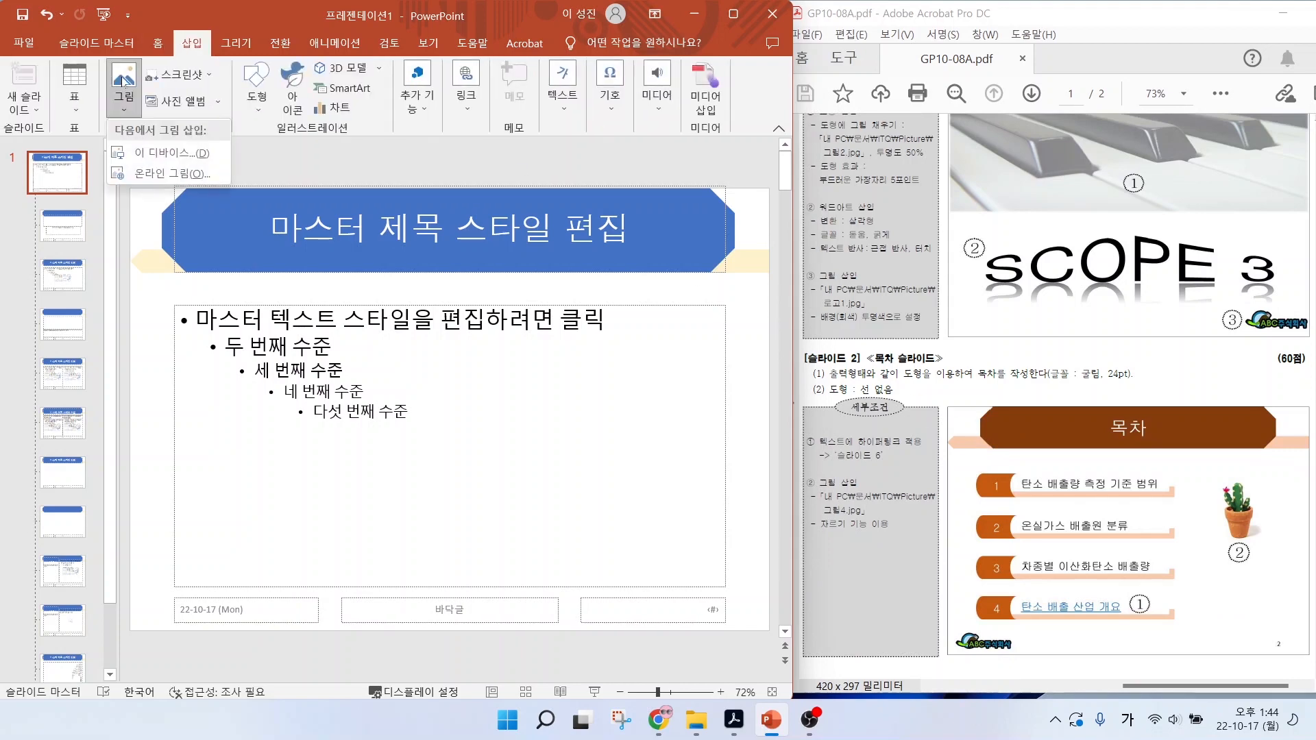
pyautogui.click(171, 152)
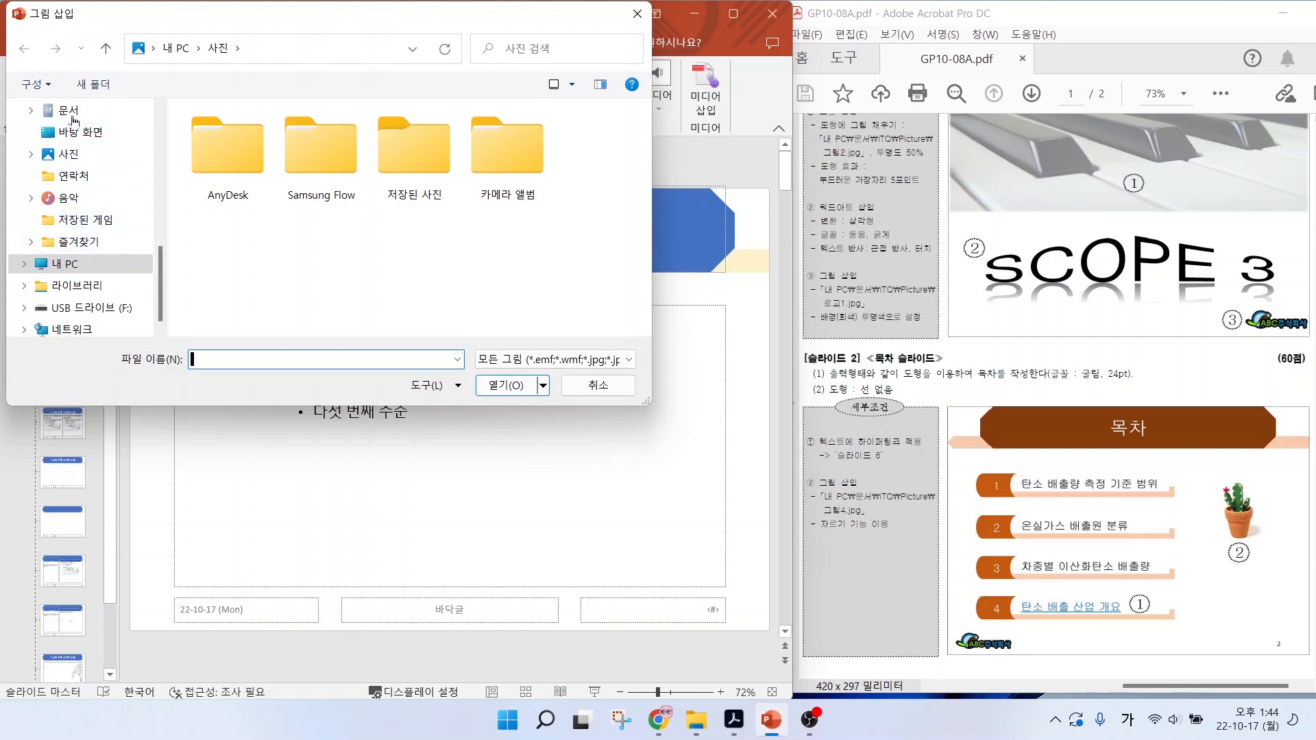
pyautogui.click(72, 114)
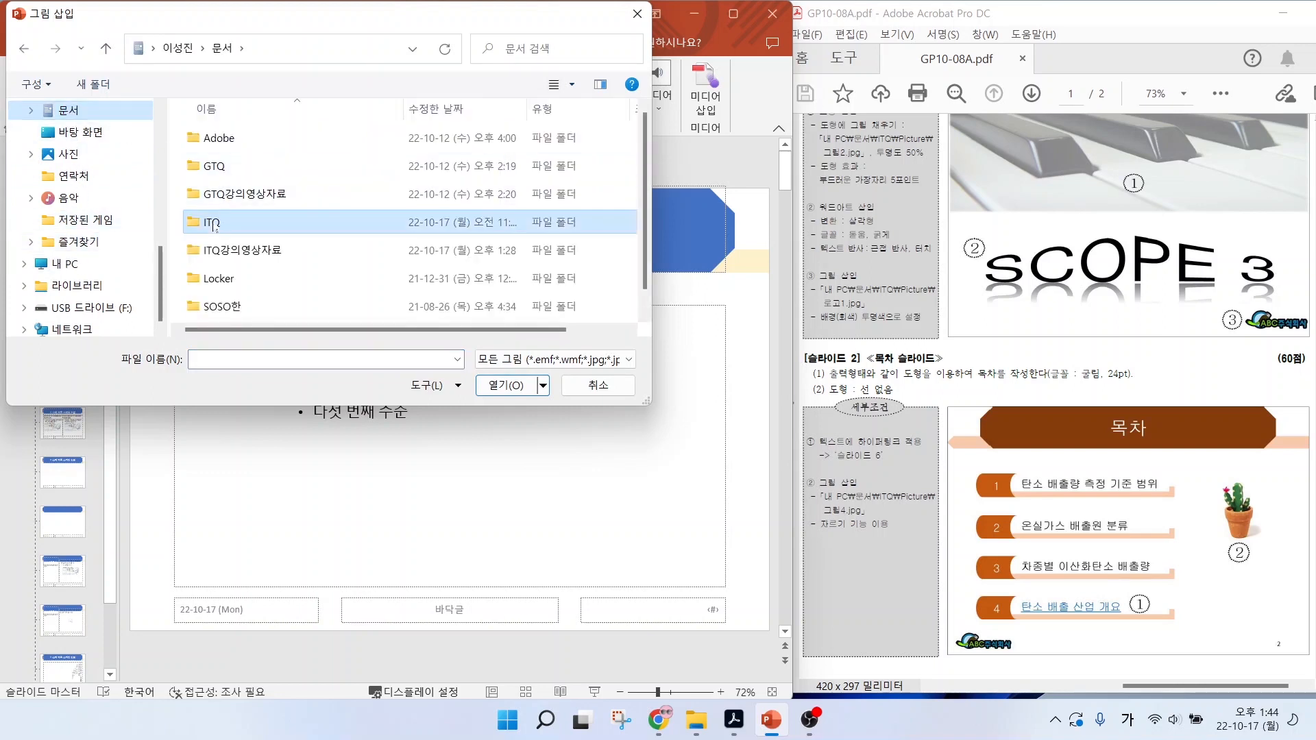
pyautogui.doubleClick(240, 219)
pyautogui.doubleClick(237, 140)
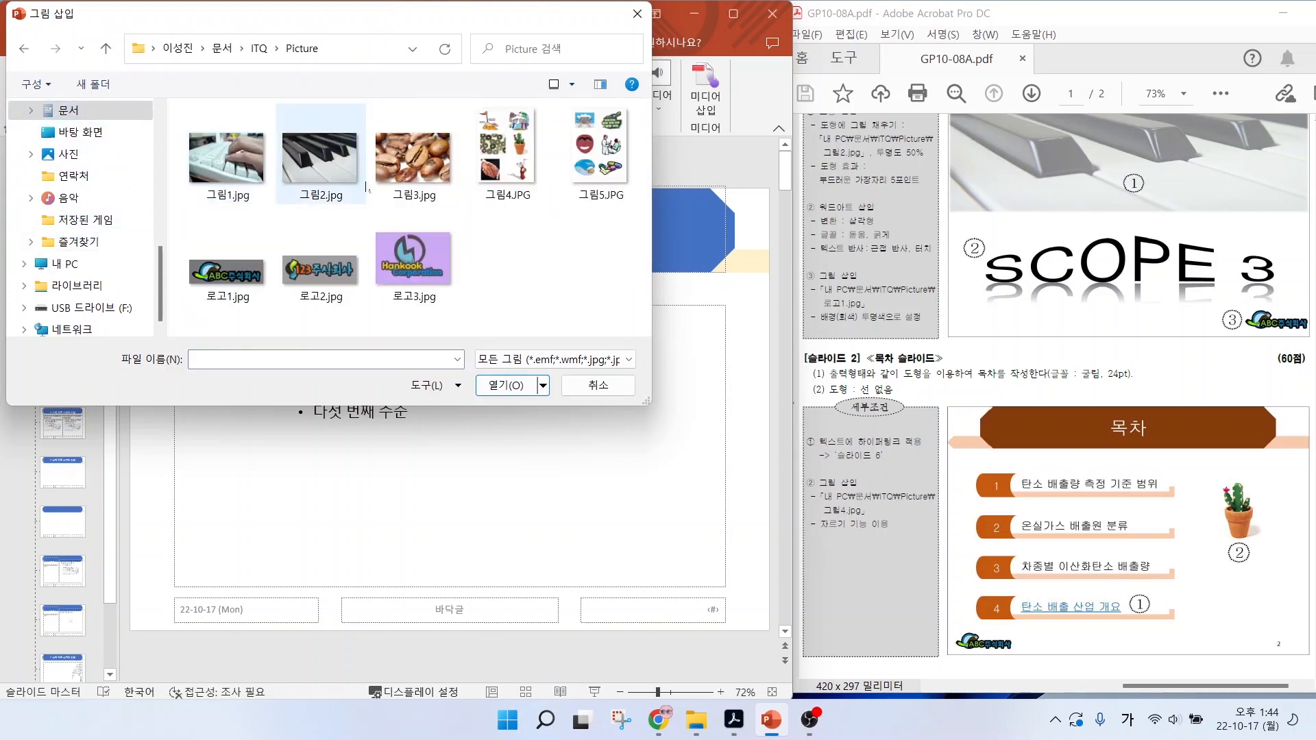
pyautogui.click(231, 269)
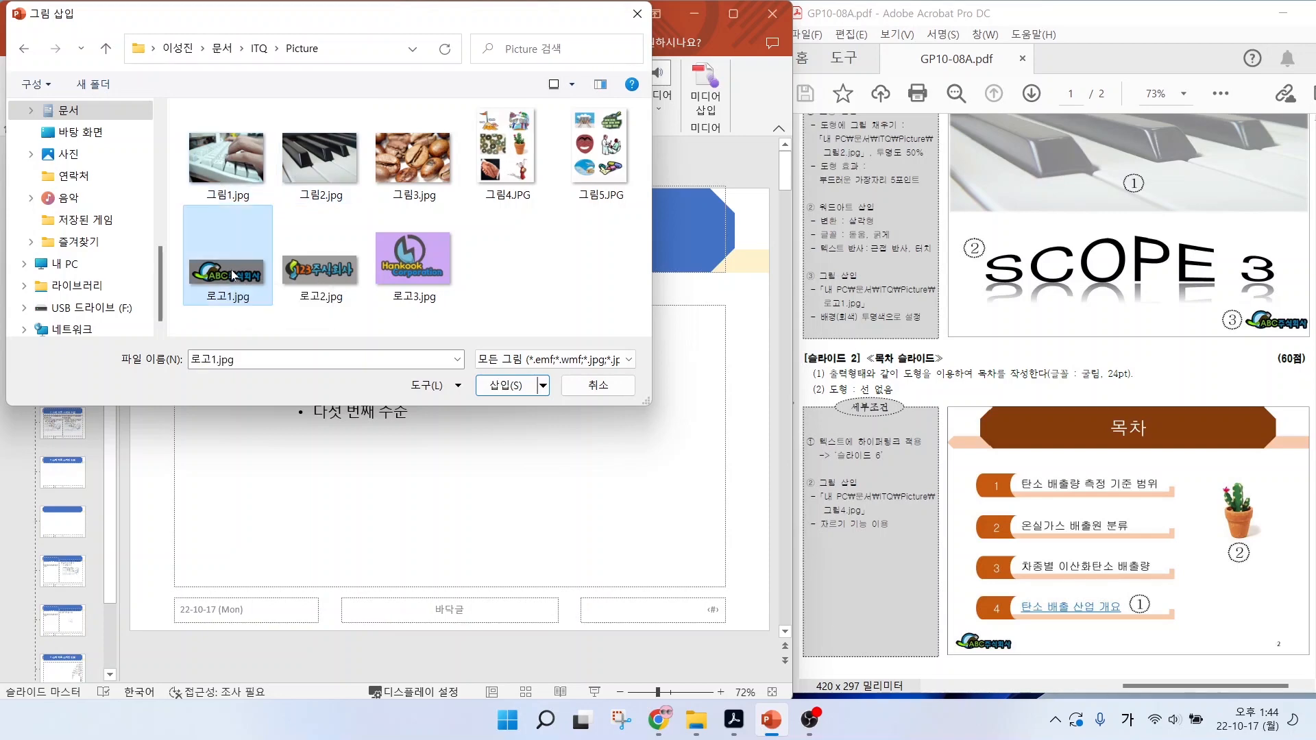
pyautogui.click(506, 385)
# - Move the logo to the slide's lower-left corner and shrink it to about 1.86 cm high and 5.68 cm wide
pyautogui.moveTo(423, 414); pyautogui.dragTo(247, 586)
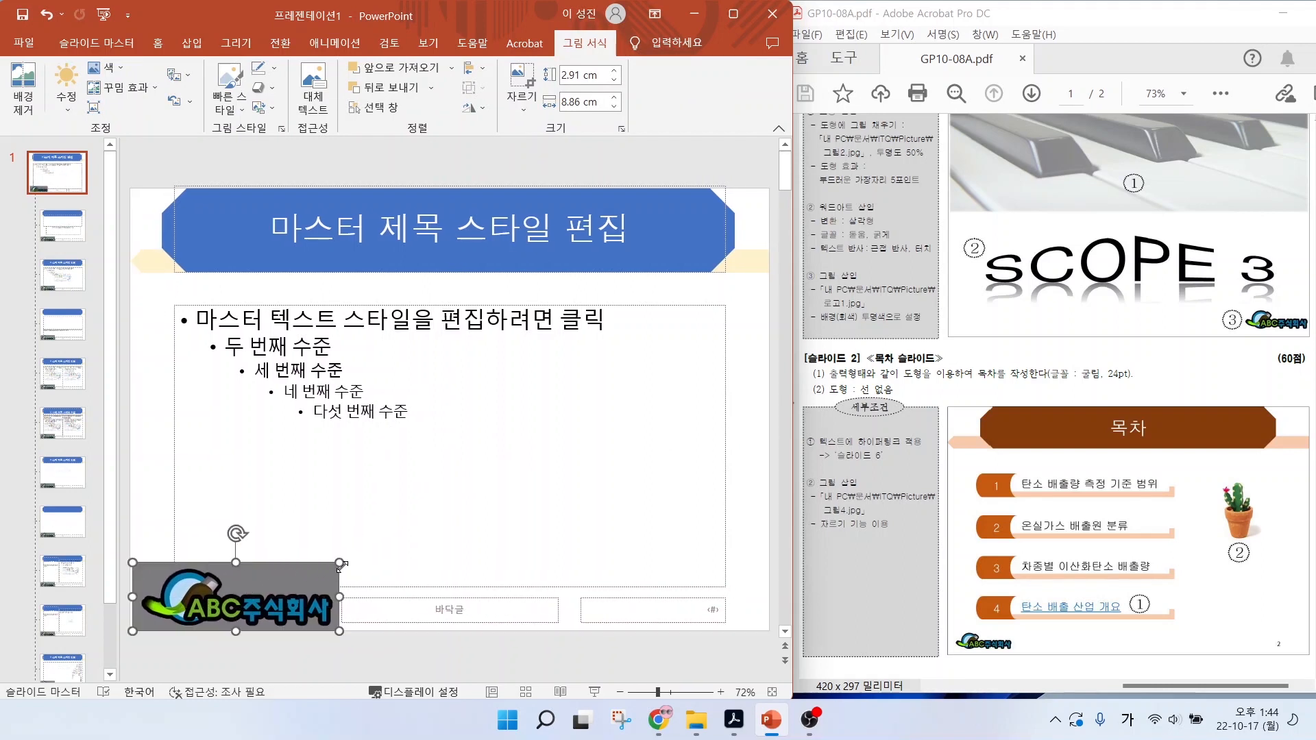
pyautogui.moveTo(339, 564); pyautogui.dragTo(265, 587)
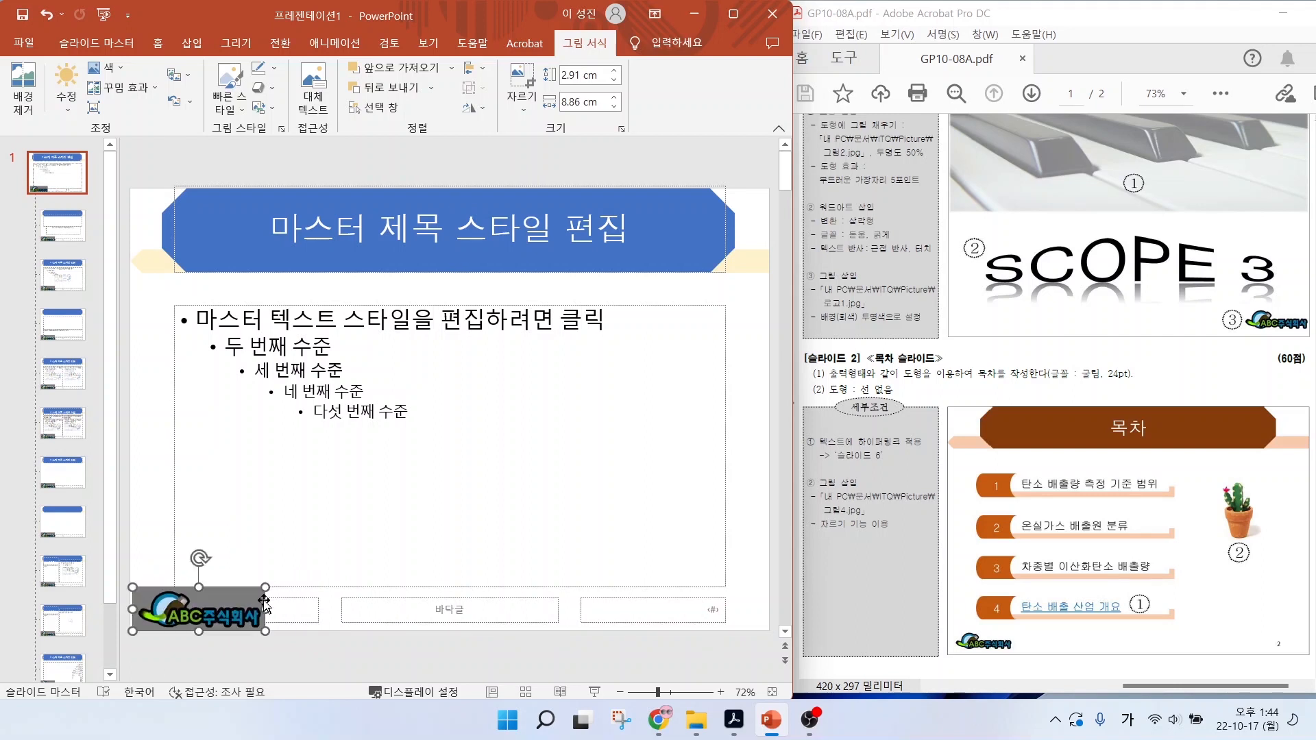
pyautogui.scroll(3, 1054, 293)
pyautogui.scroll(1, 1053, 294)
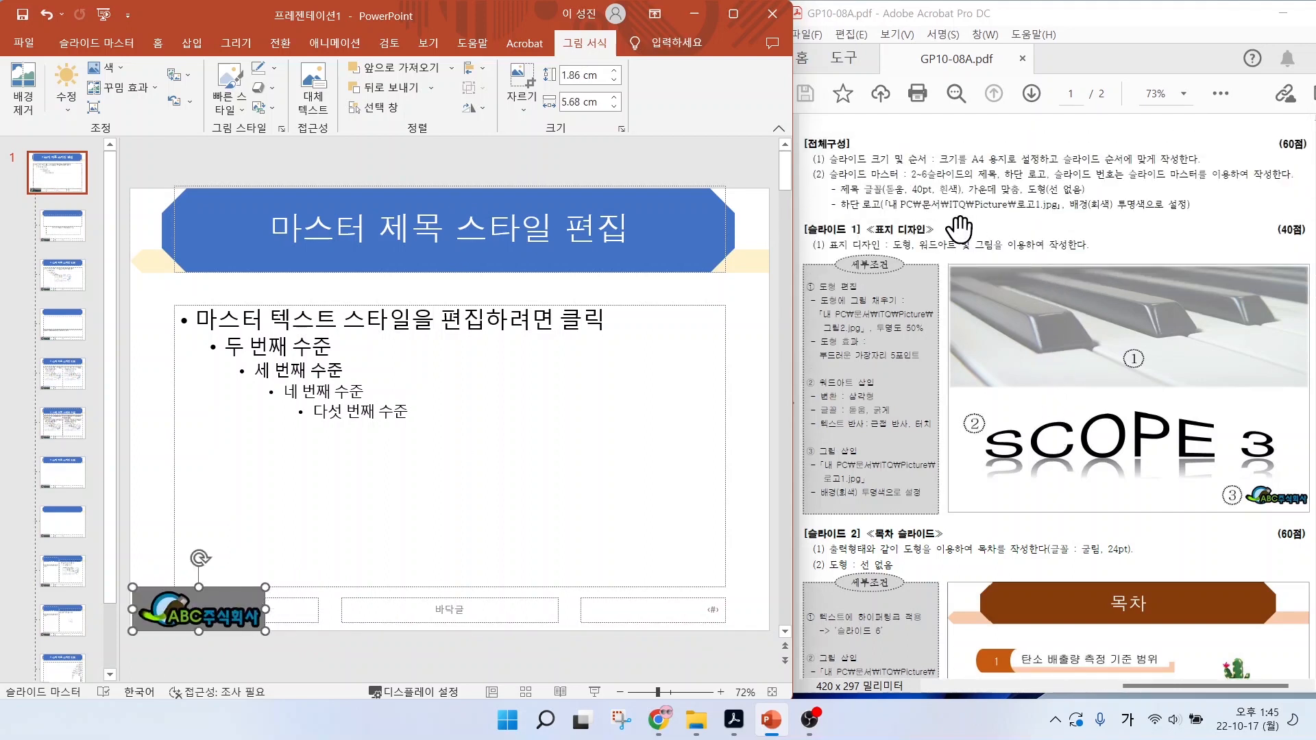
pyautogui.moveTo(1062, 212); pyautogui.dragTo(1204, 215)
pyautogui.press('Escape')
pyautogui.moveTo(624, 52)
pyautogui.mouseDown()
pyautogui.moveTo(582, 2)
pyautogui.moveTo(584, 81)
pyautogui.mouseUp()
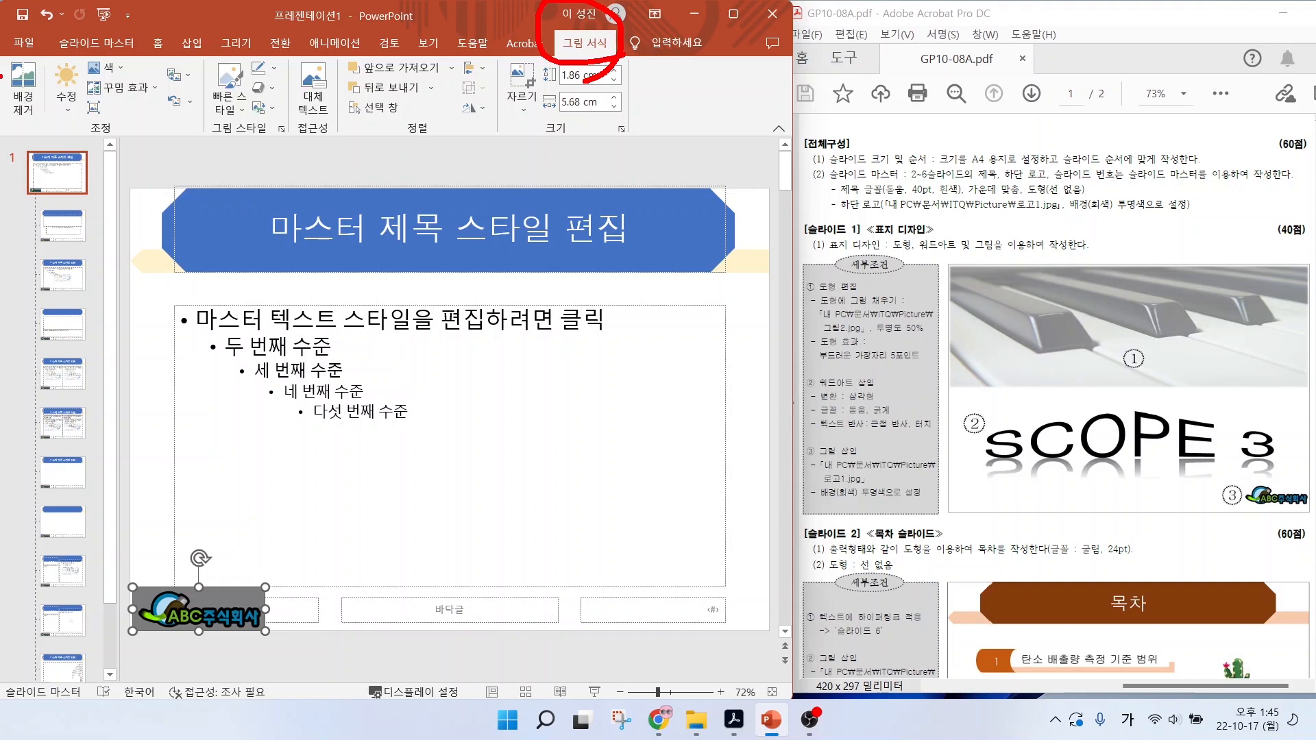
pyautogui.moveTo(118, 81)
pyautogui.mouseDown()
pyautogui.moveTo(93, 98)
pyautogui.moveTo(127, 77)
pyautogui.mouseUp()
pyautogui.press('Escape')
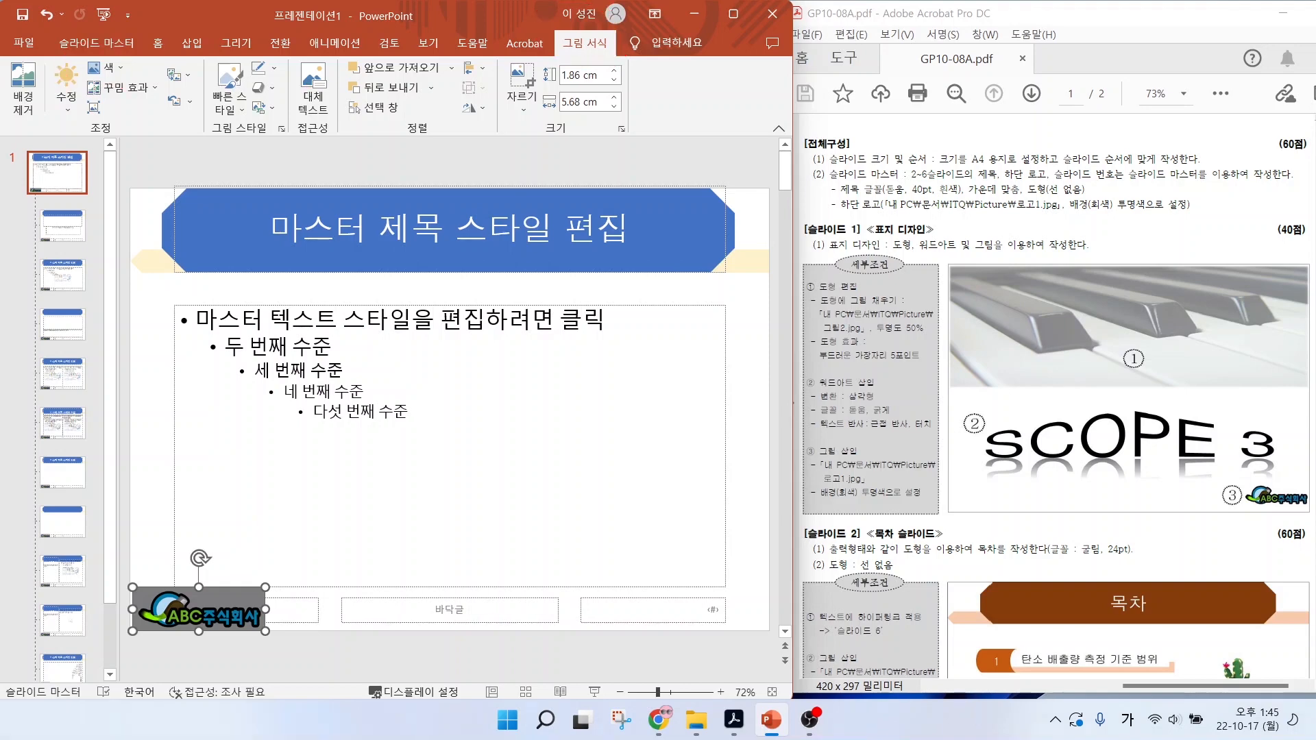
# - Make the logo's gray background transparent by setting that gray as the picture's transparent color
pyautogui.click(108, 67)
pyautogui.click(157, 374)
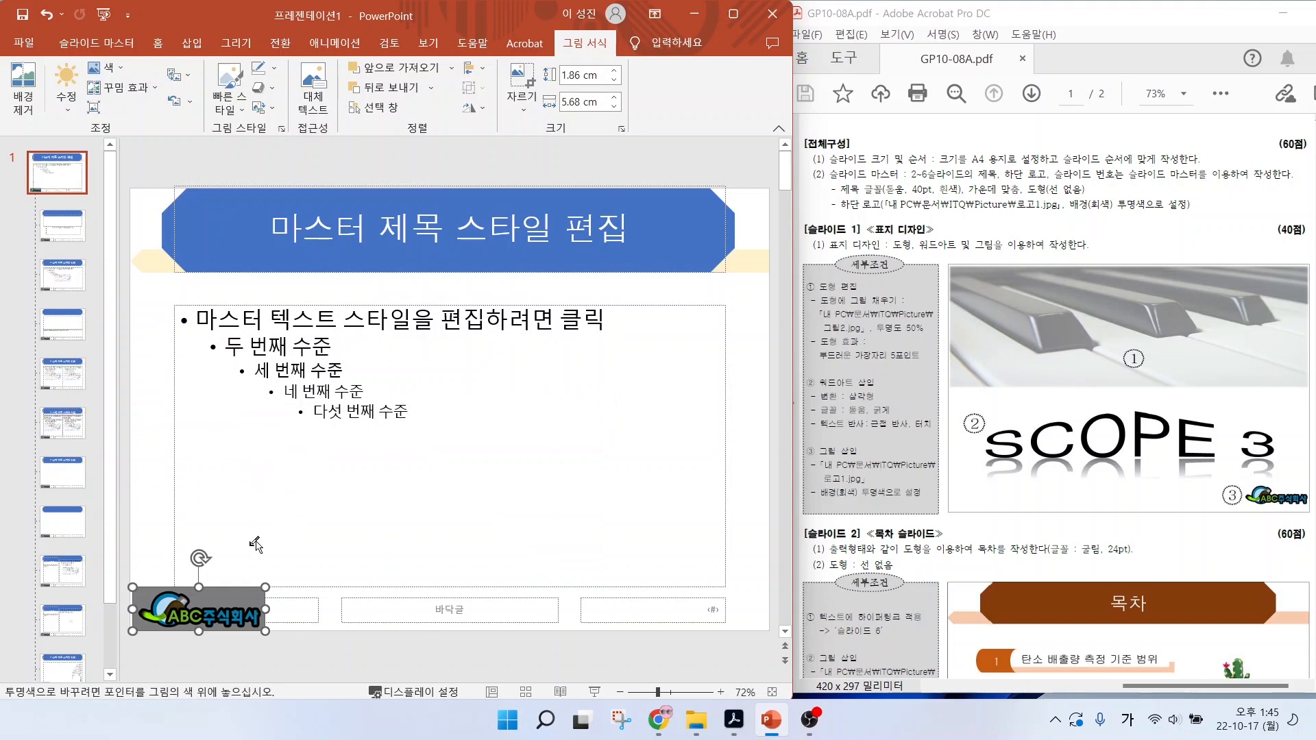
pyautogui.click(238, 590)
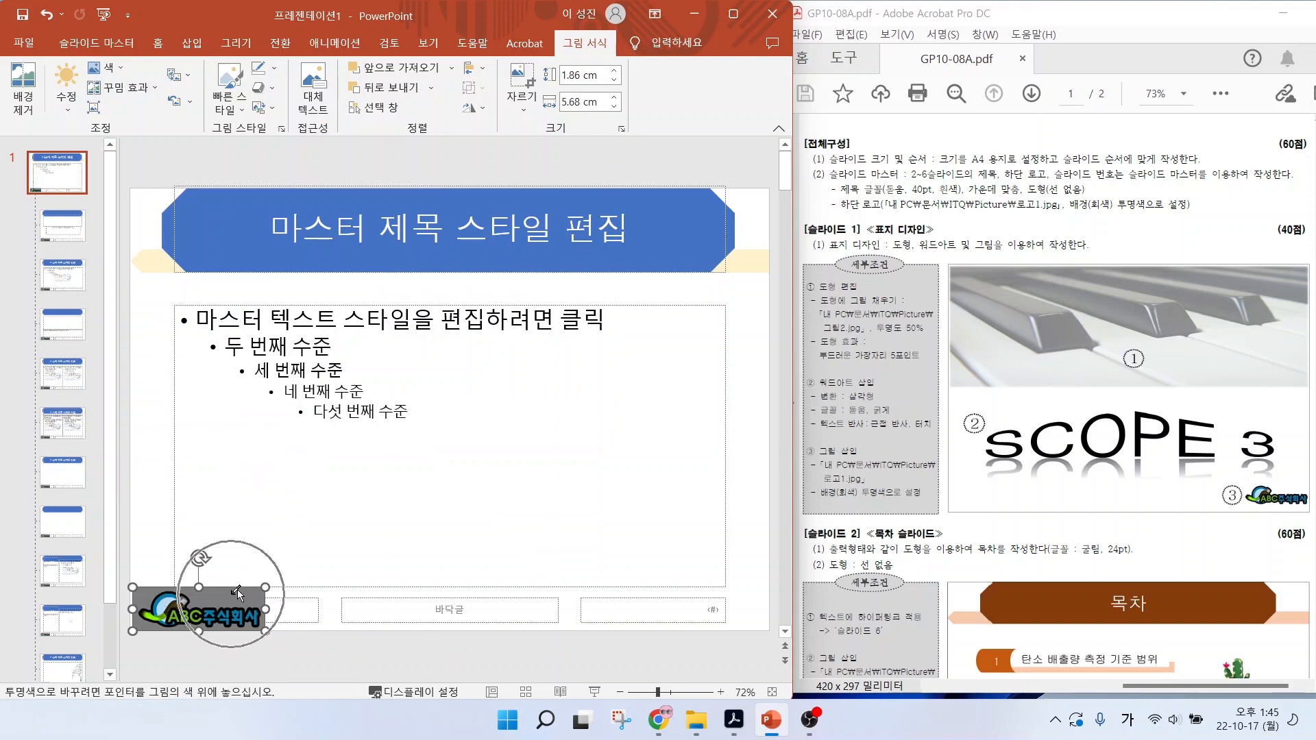
pyautogui.click(237, 589)
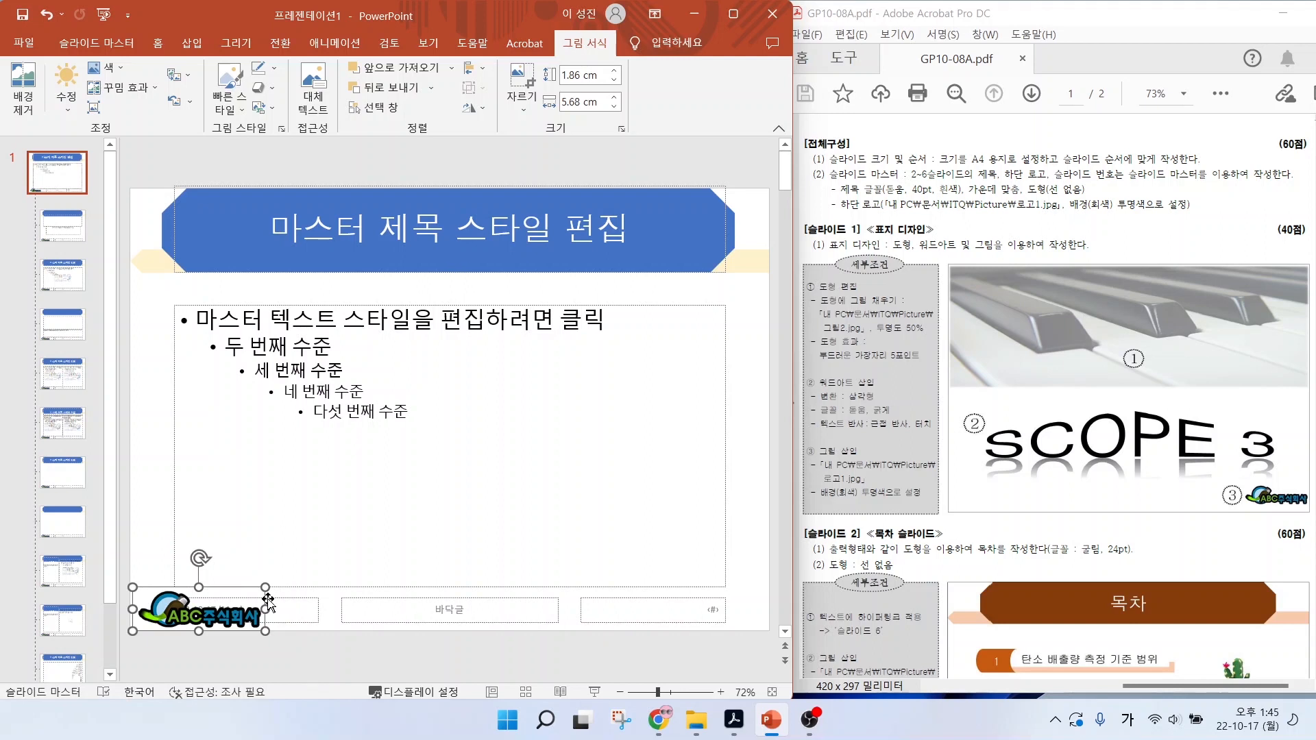
pyautogui.moveTo(737, 626)
pyautogui.mouseDown()
pyautogui.moveTo(662, 586)
pyautogui.moveTo(727, 642)
pyautogui.mouseUp()
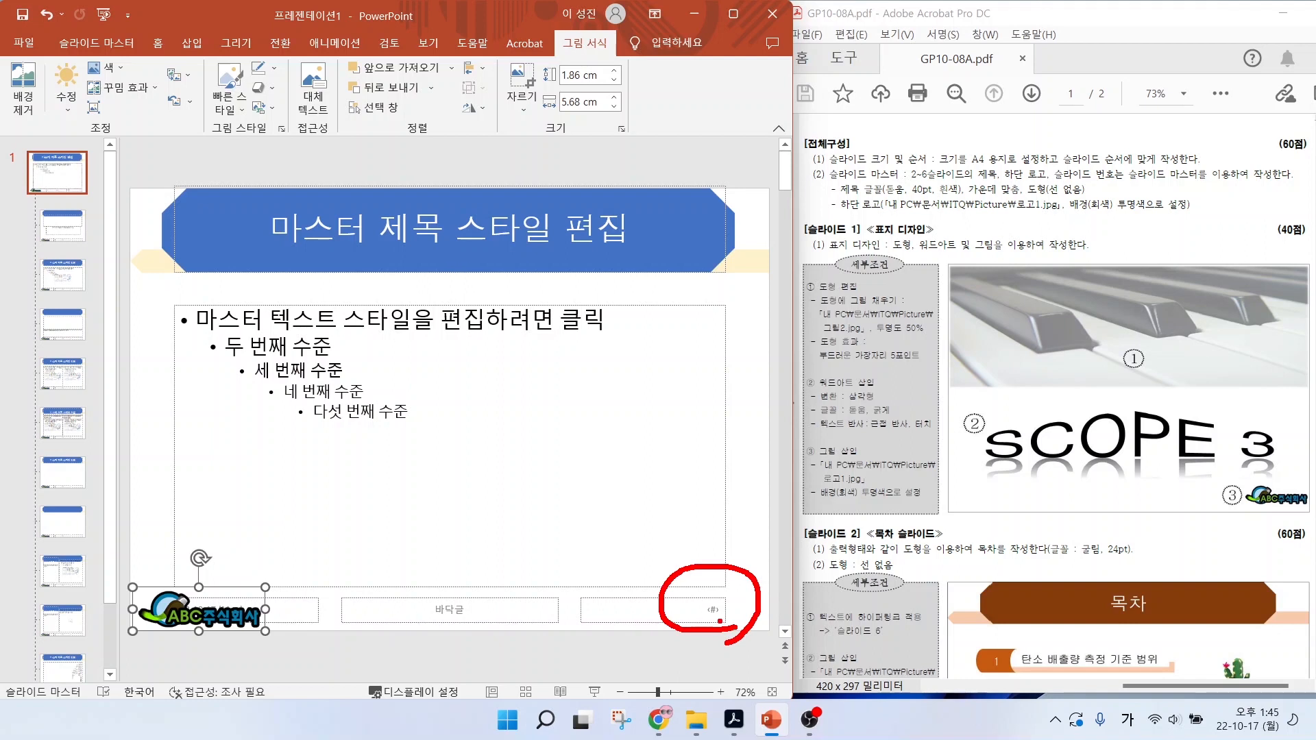
pyautogui.press('Escape')
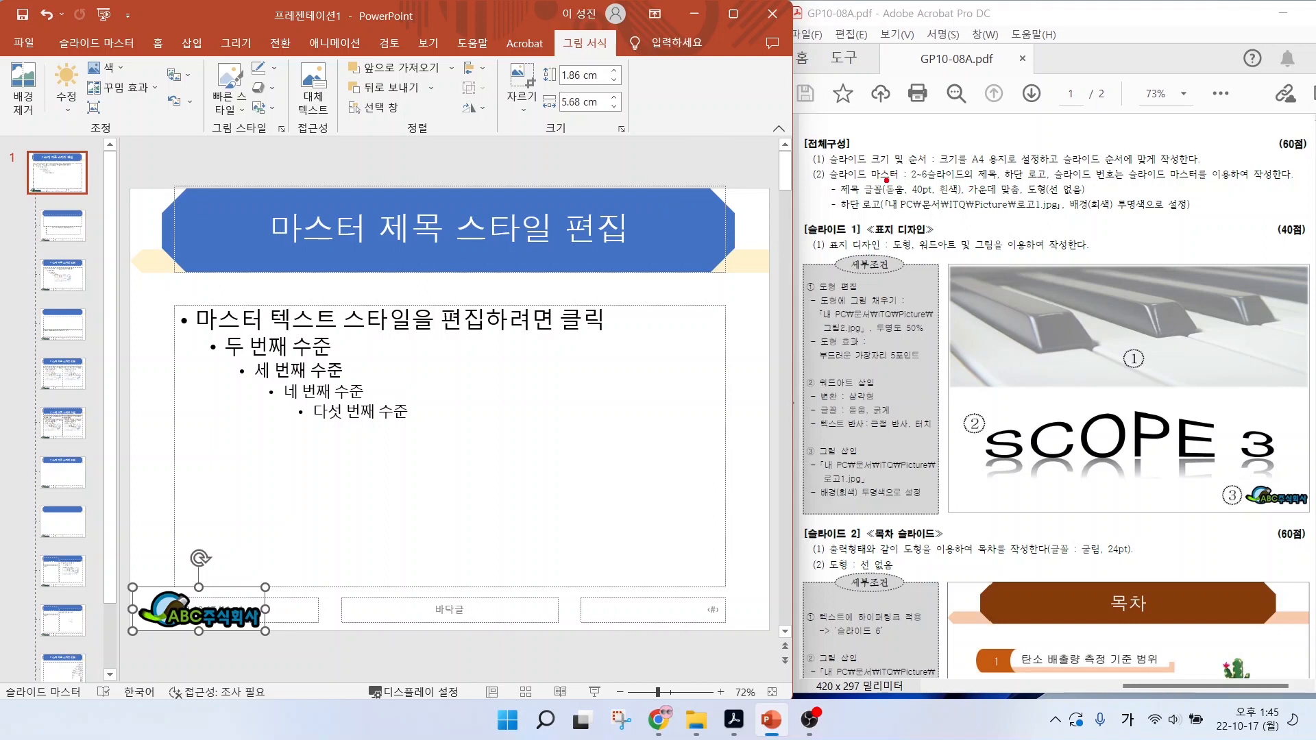
pyautogui.moveTo(887, 181); pyautogui.dragTo(1034, 181)
pyautogui.moveTo(3, 142)
pyautogui.mouseDown()
pyautogui.moveTo(97, 384)
pyautogui.moveTo(103, 568)
pyautogui.mouseUp()
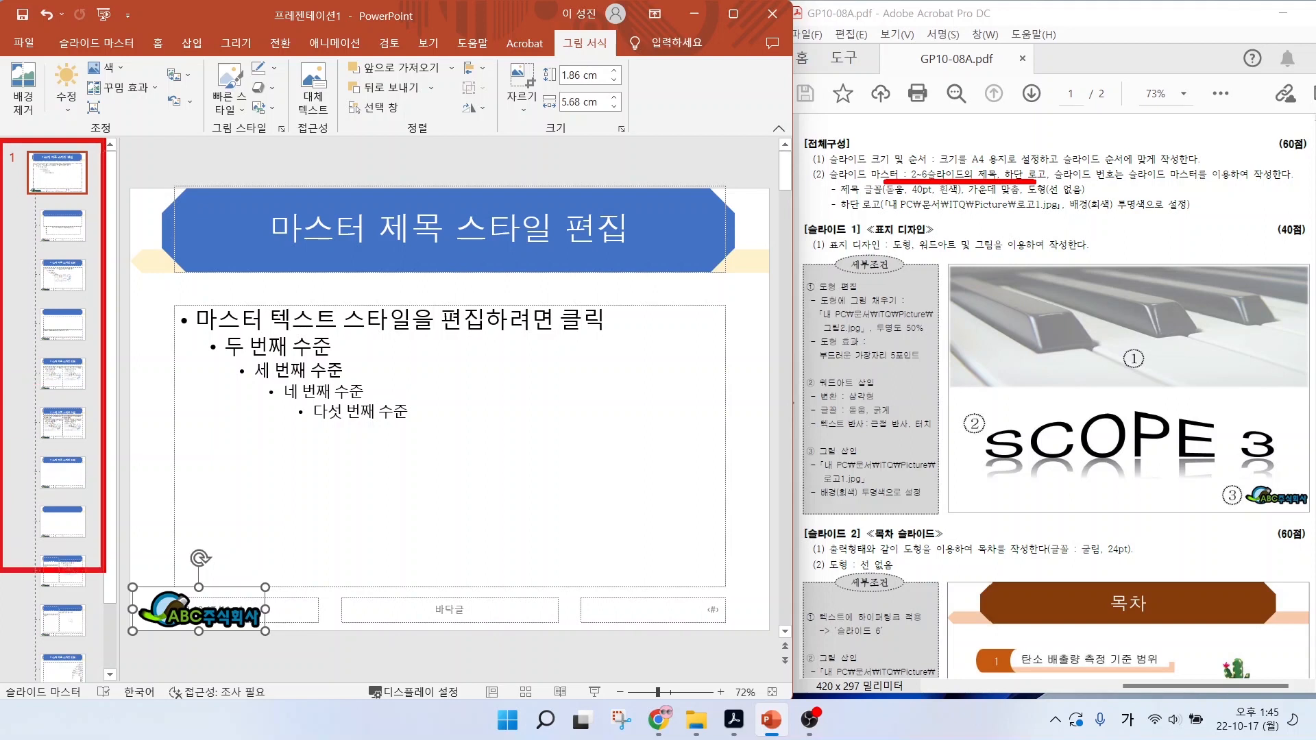
pyautogui.moveTo(75, 165); pyautogui.dragTo(151, 102)
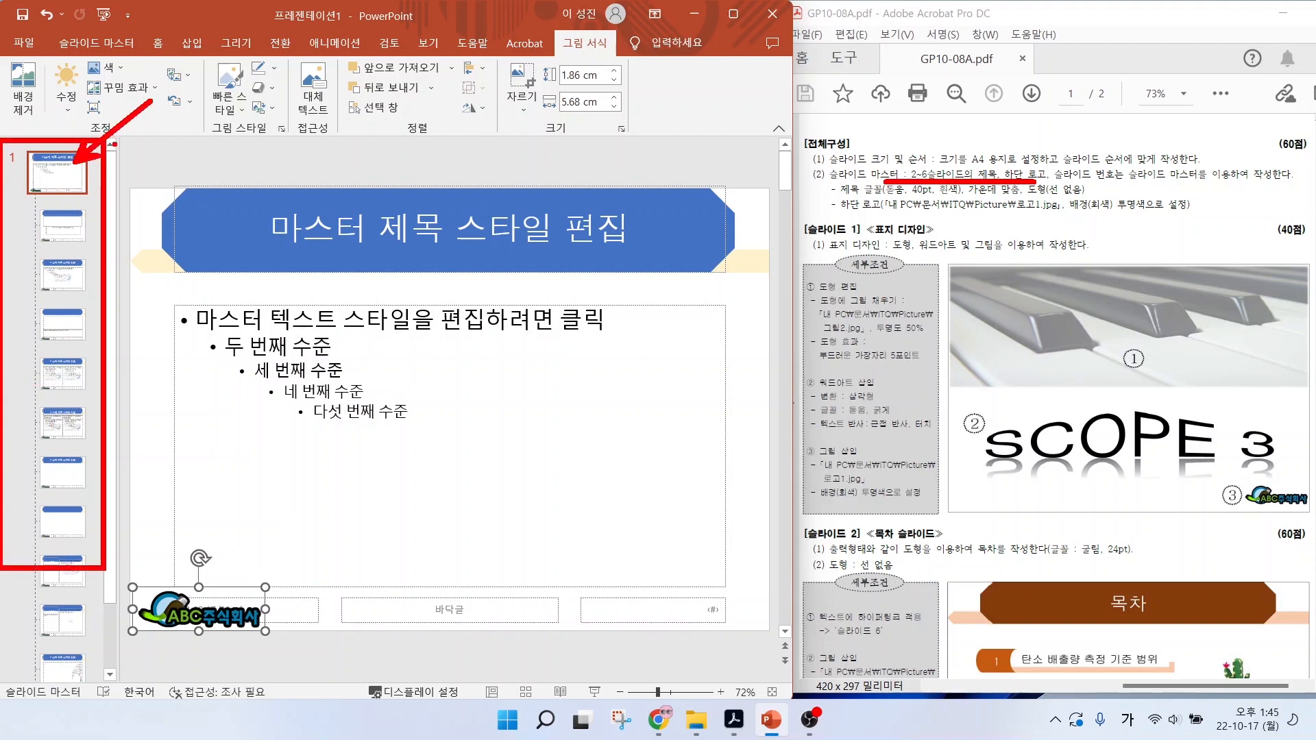
pyautogui.moveTo(68, 217); pyautogui.dragTo(101, 212)
pyautogui.moveTo(63, 270); pyautogui.dragTo(99, 274)
pyautogui.moveTo(69, 323); pyautogui.dragTo(102, 332)
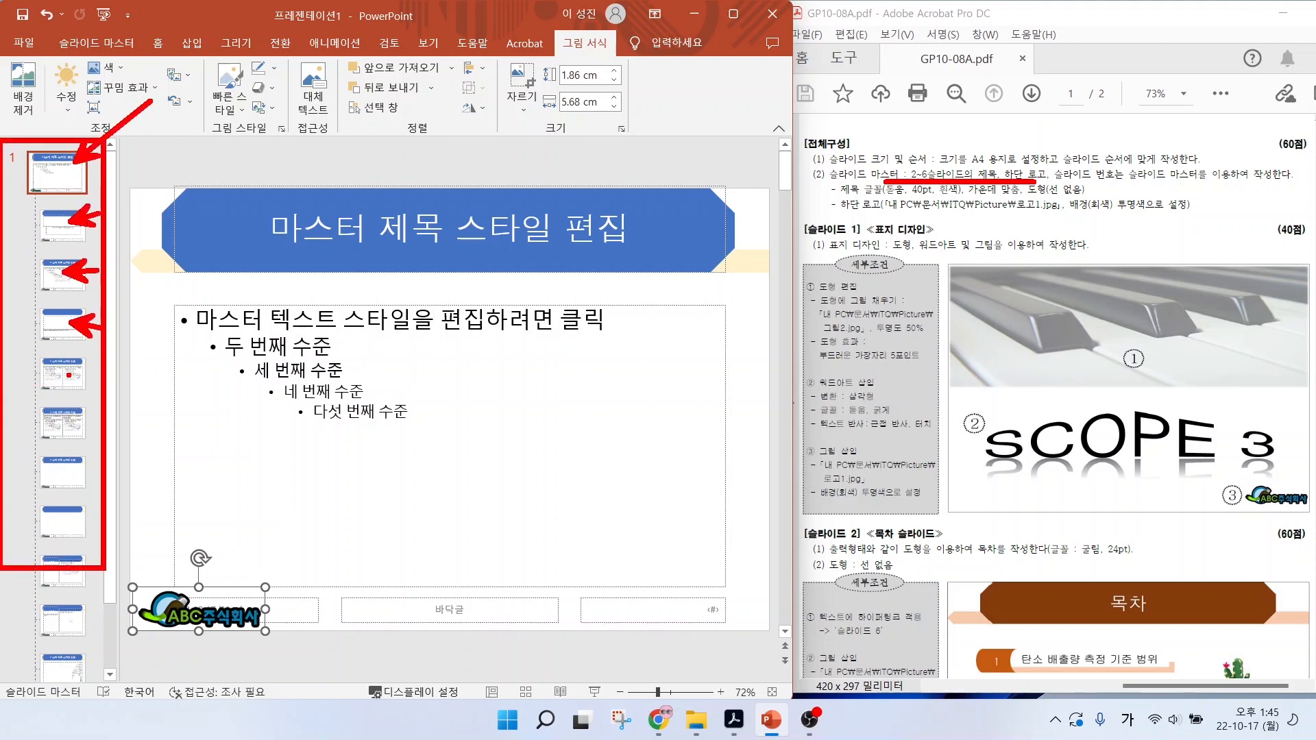
pyautogui.moveTo(69, 374); pyautogui.dragTo(102, 404)
pyautogui.moveTo(71, 425); pyautogui.dragTo(100, 453)
pyautogui.press('Escape')
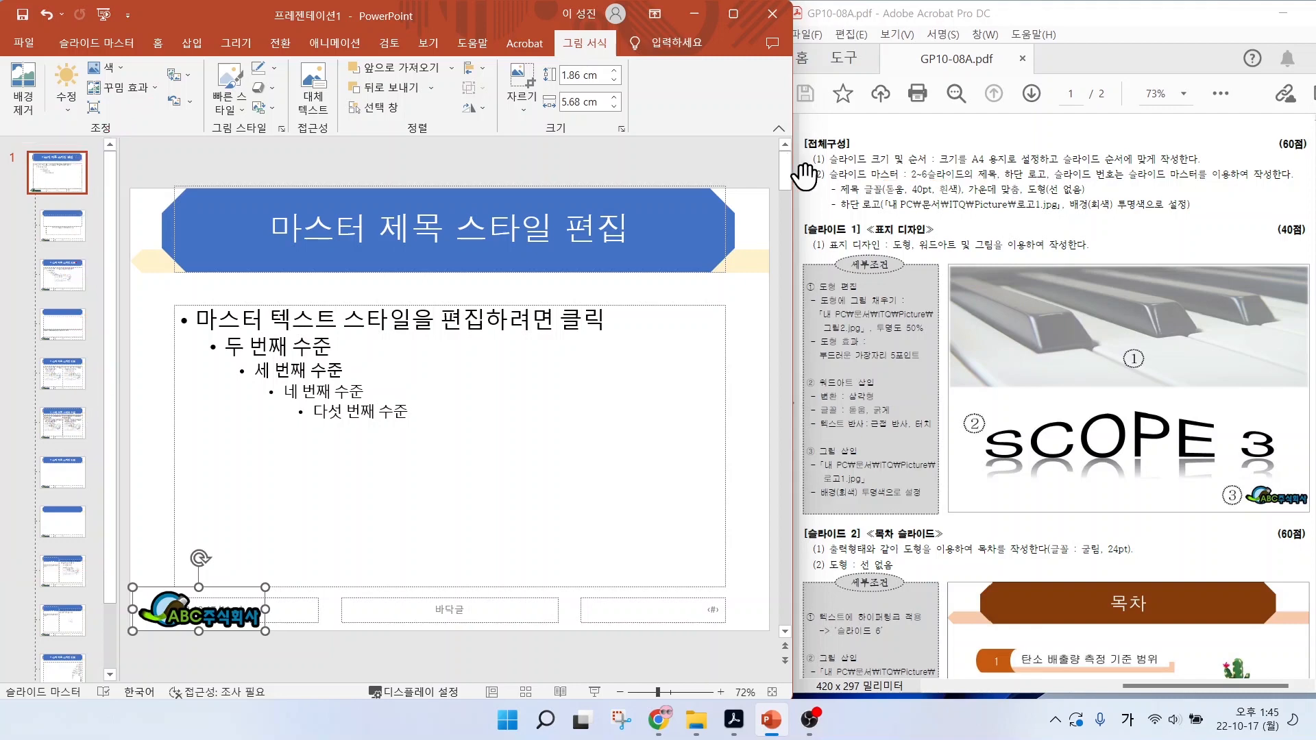
# - Hide the background graphics (배경 그래픽 숨기기) on the title slide layout and close the master view
pyautogui.click(69, 235)
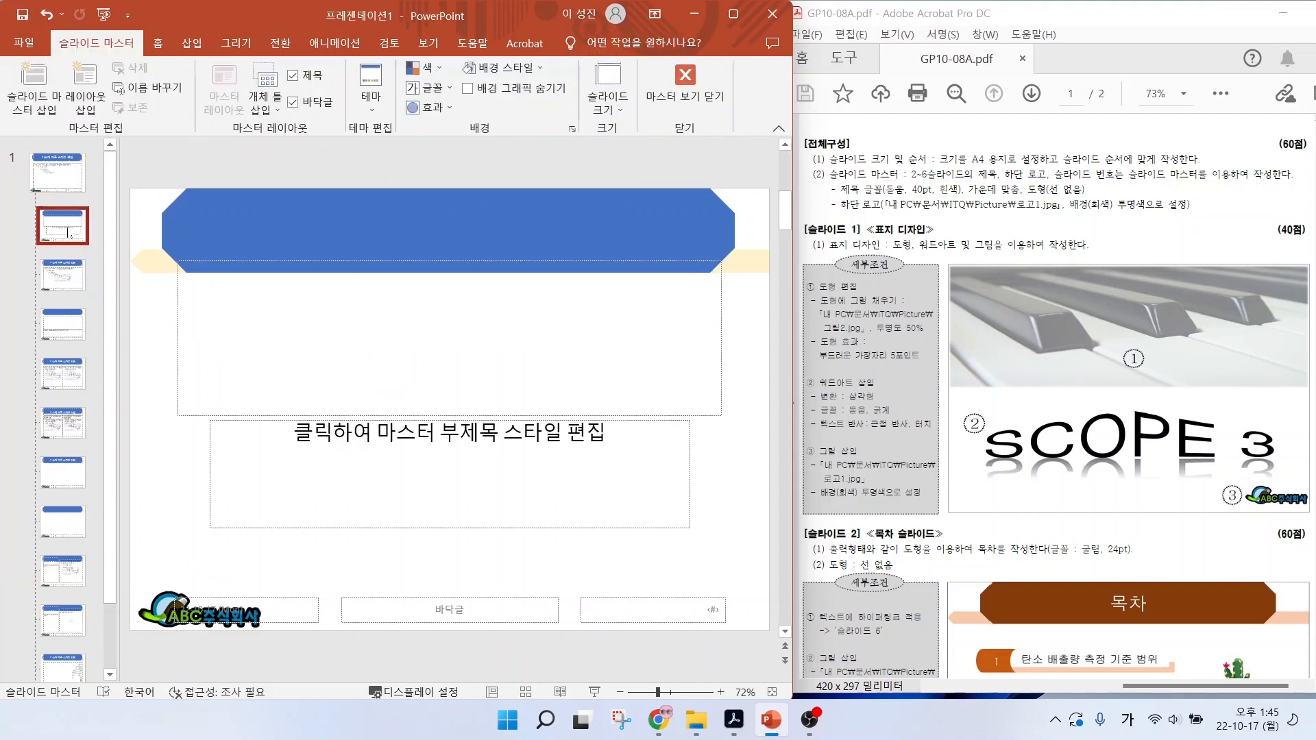
pyautogui.press('ctrl')
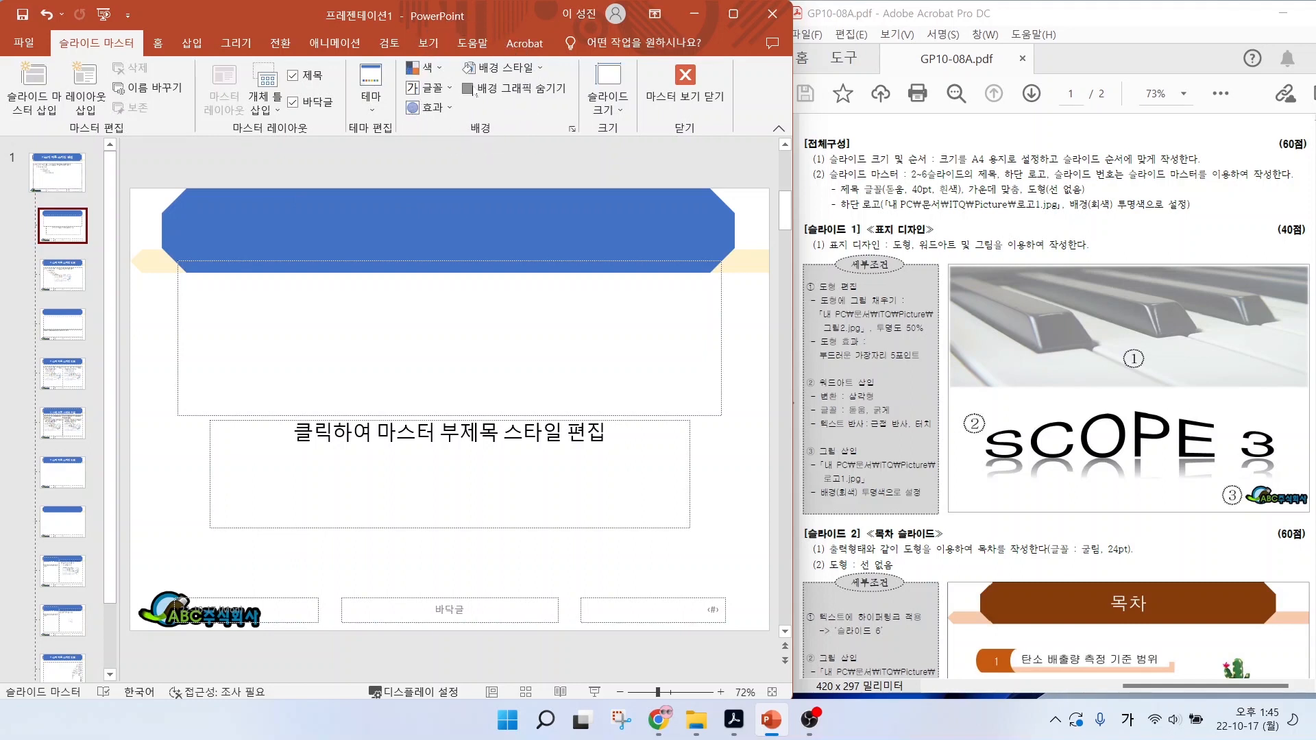
pyautogui.click(469, 88)
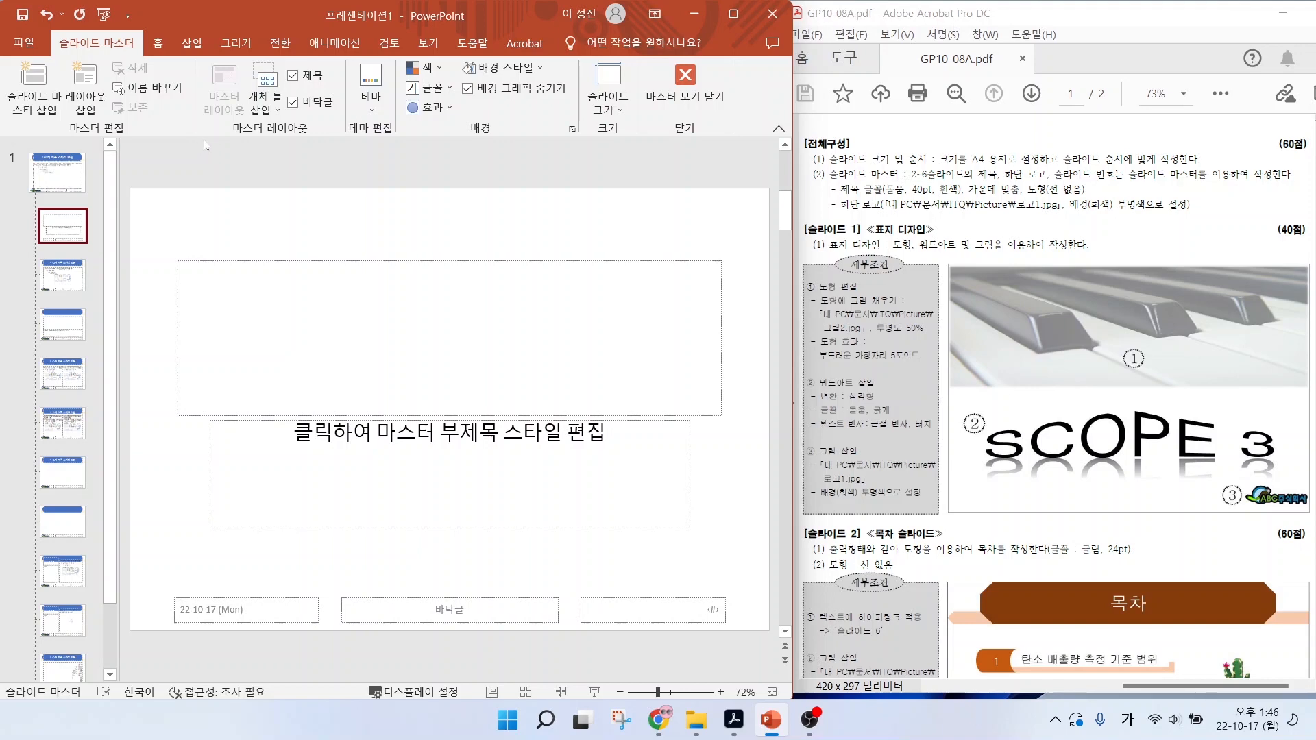
pyautogui.click(695, 96)
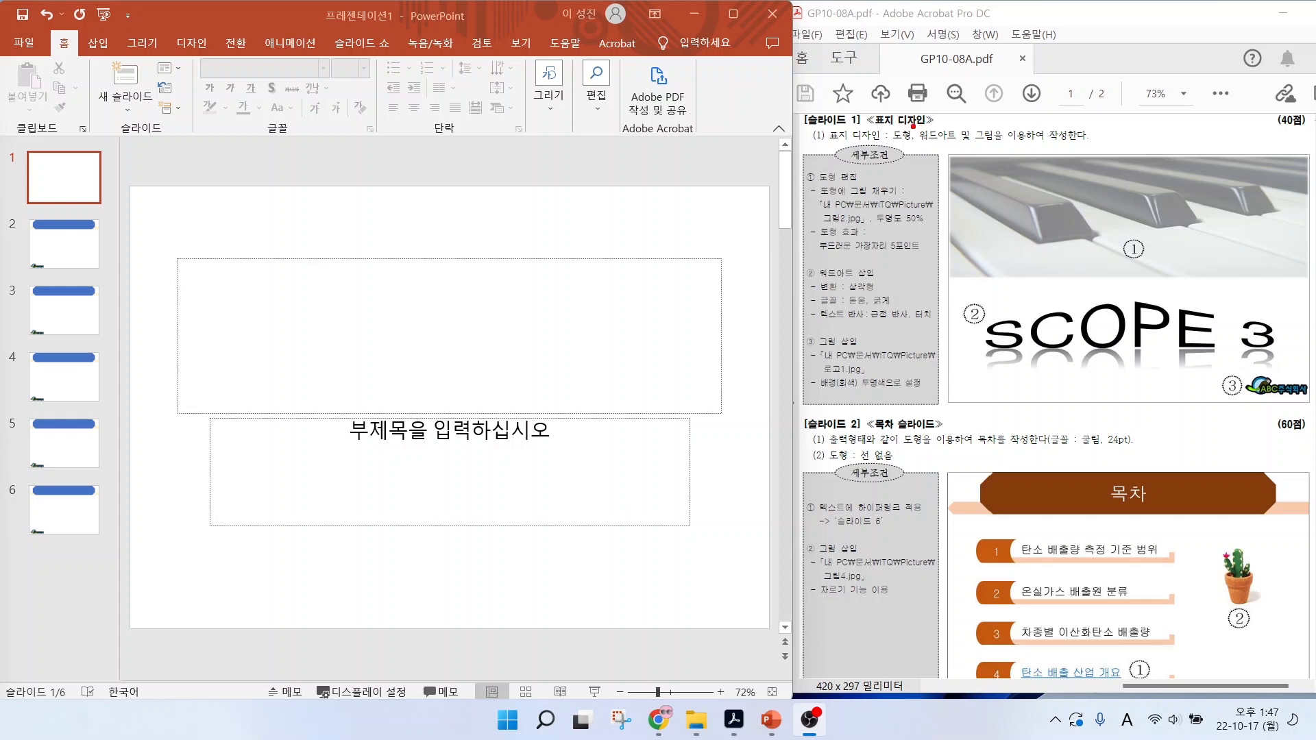
pyautogui.moveTo(897, 133); pyautogui.dragTo(852, 71)
pyautogui.moveTo(932, 124); pyautogui.dragTo(898, 70)
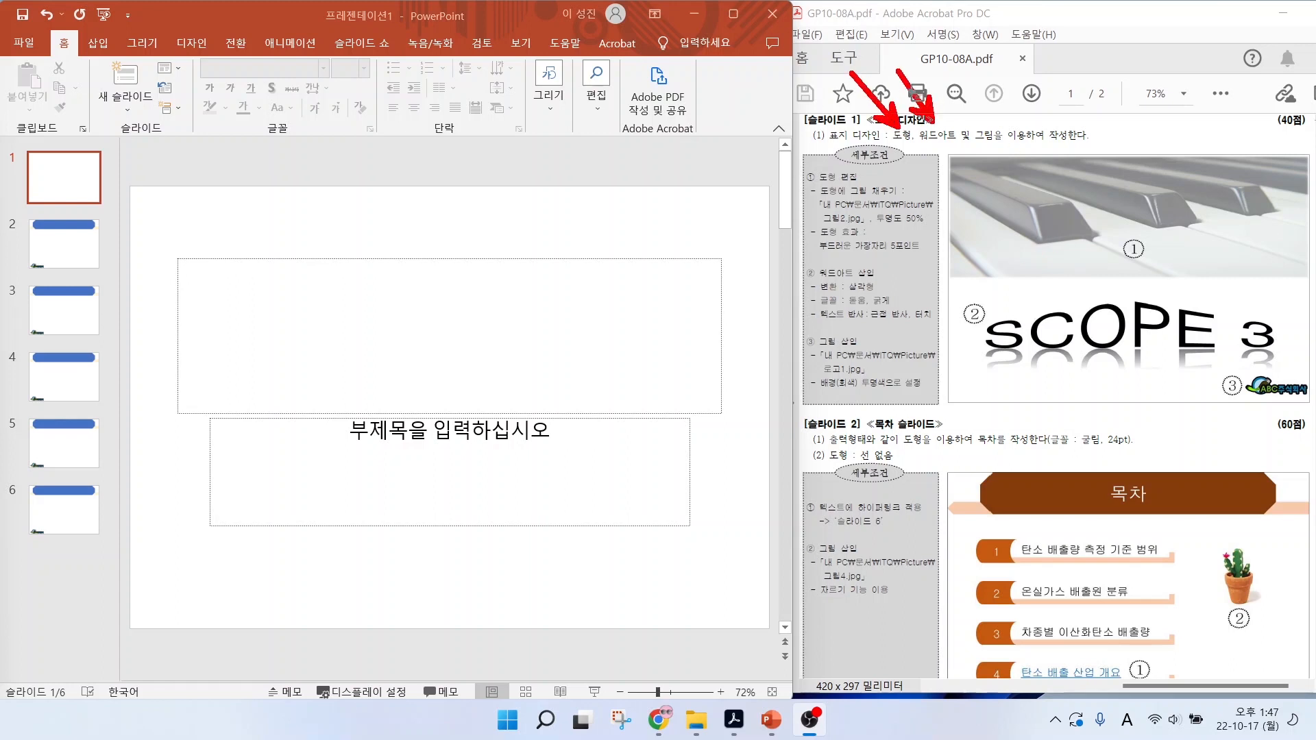
pyautogui.moveTo(982, 126); pyautogui.dragTo(948, 73)
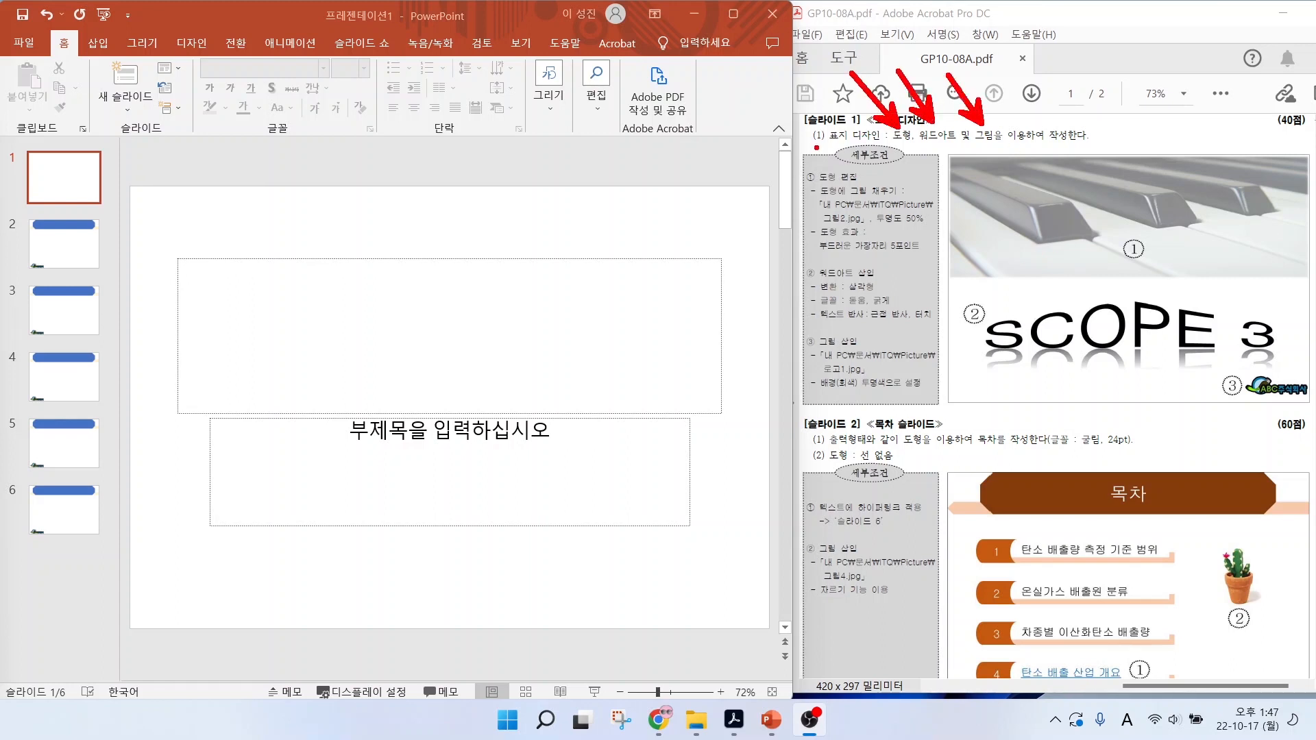
pyautogui.moveTo(801, 145); pyautogui.dragTo(939, 411)
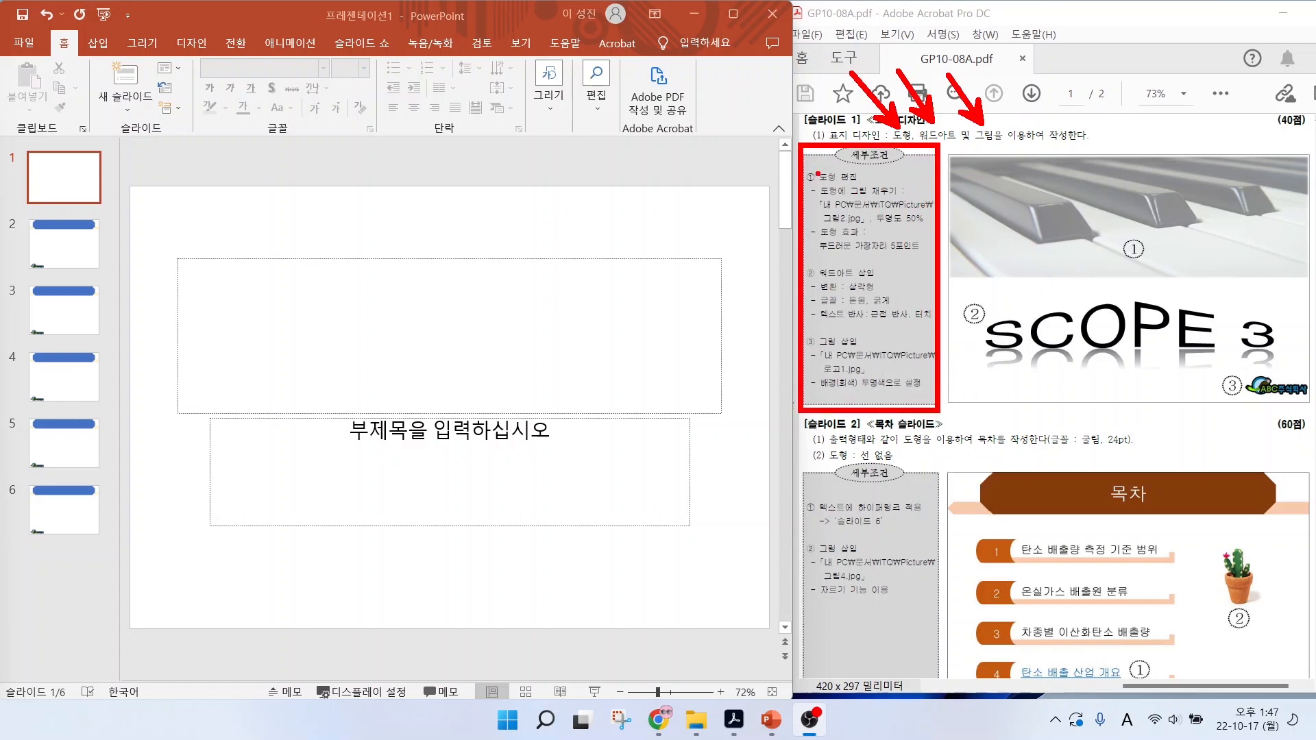
pyautogui.moveTo(792, 162); pyautogui.dragTo(938, 268)
pyautogui.moveTo(1192, 270)
pyautogui.mouseDown()
pyautogui.moveTo(1148, 140)
pyautogui.moveTo(1165, 271)
pyautogui.mouseUp()
pyautogui.press('Escape')
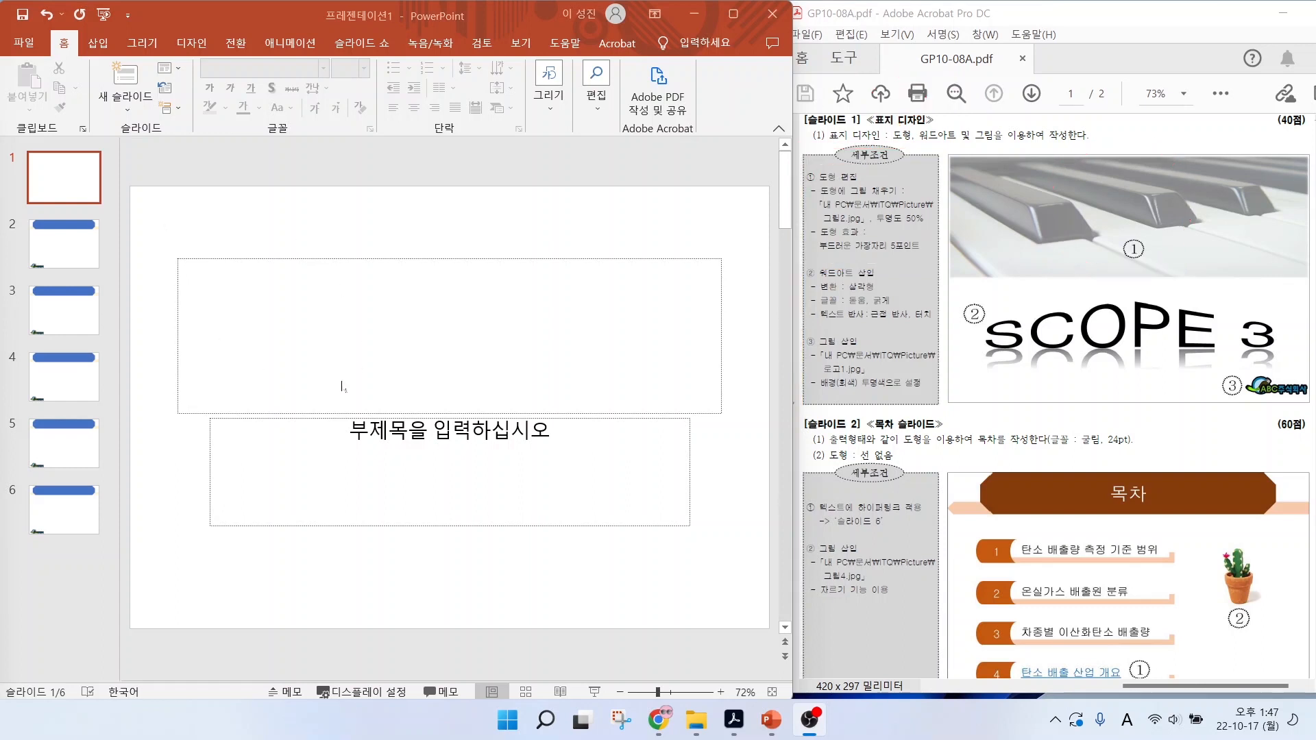
# - Delete the title and subtitle placeholders from slide 1
pyautogui.click(150, 226)
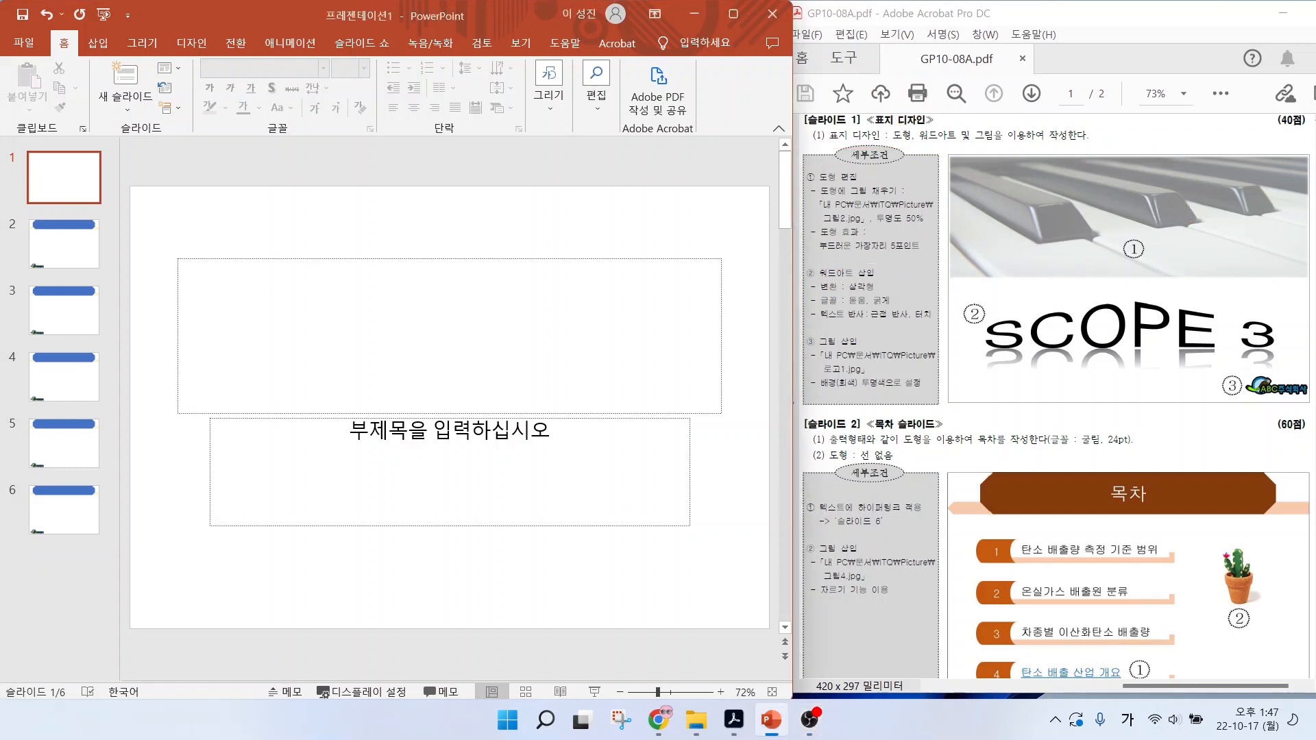
pyautogui.moveTo(162, 237); pyautogui.dragTo(736, 567)
pyautogui.press('Delete')
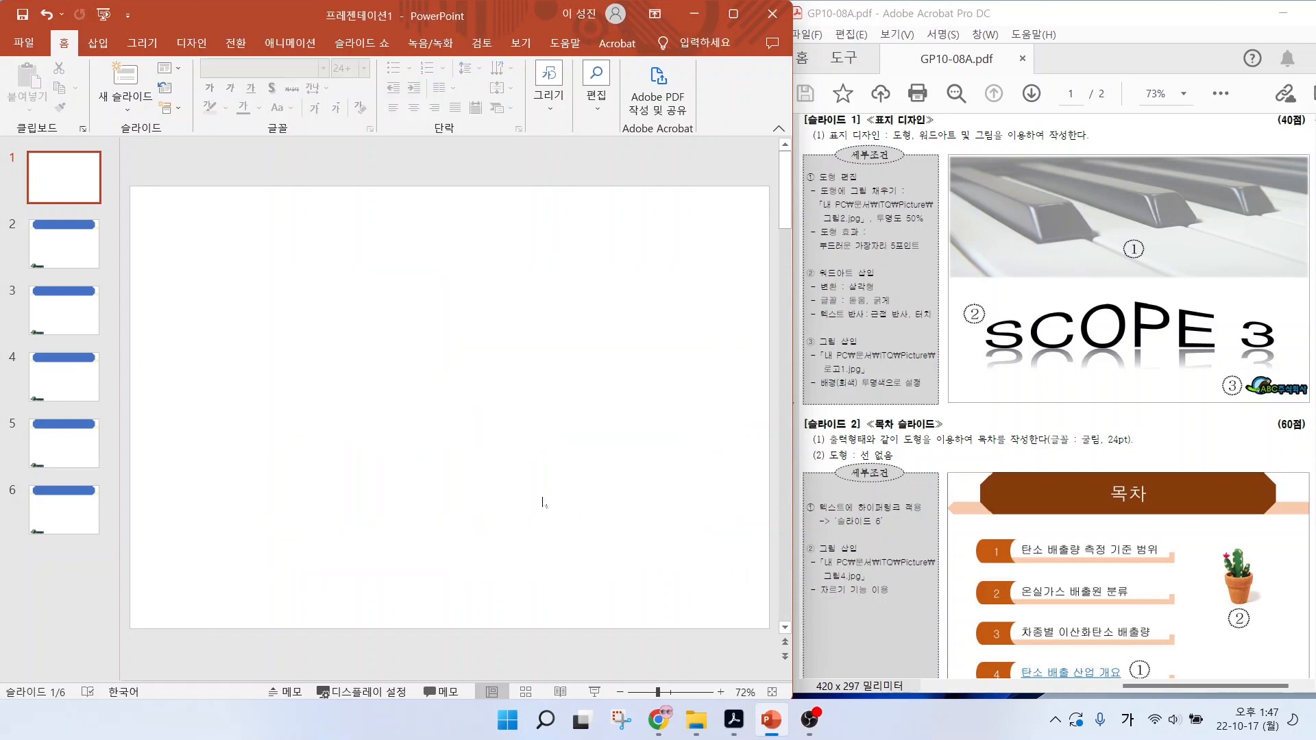
# - Draw a rectangle across the full width of slide 1, covering about the upper 40% of the slide
pyautogui.click(101, 45)
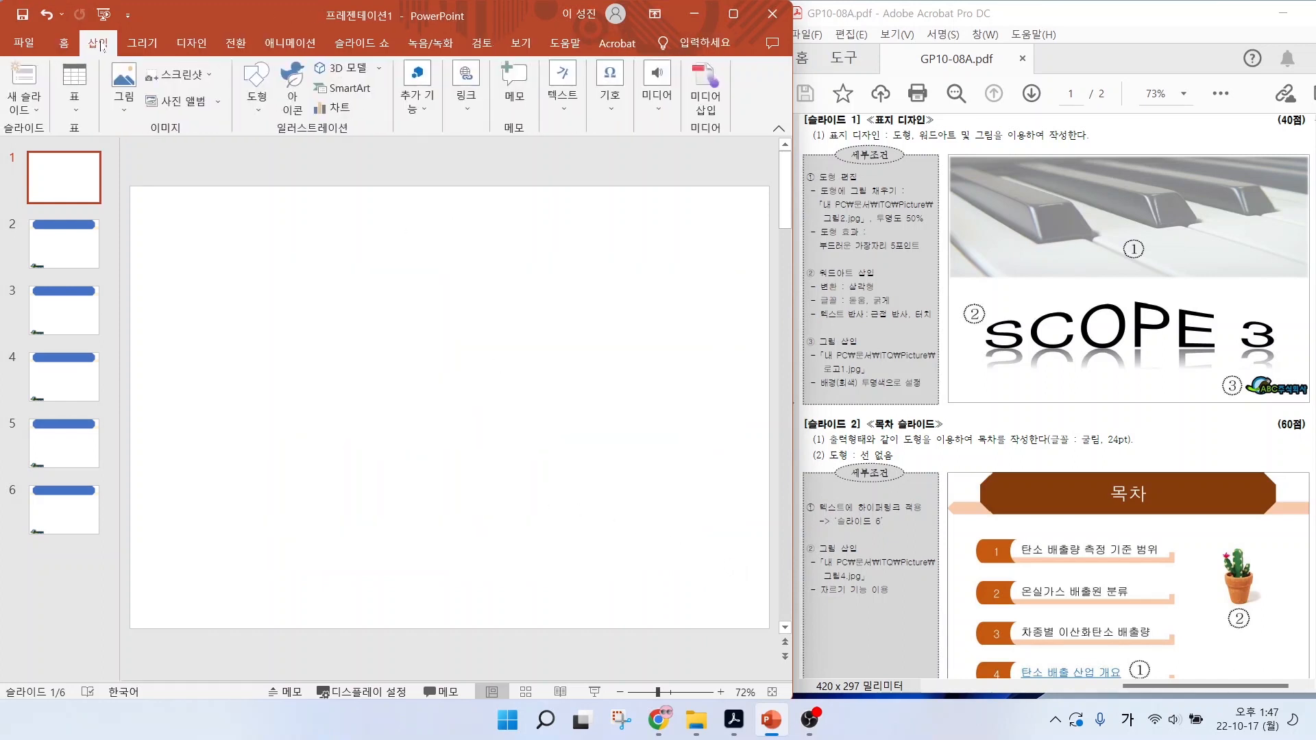
pyautogui.click(257, 89)
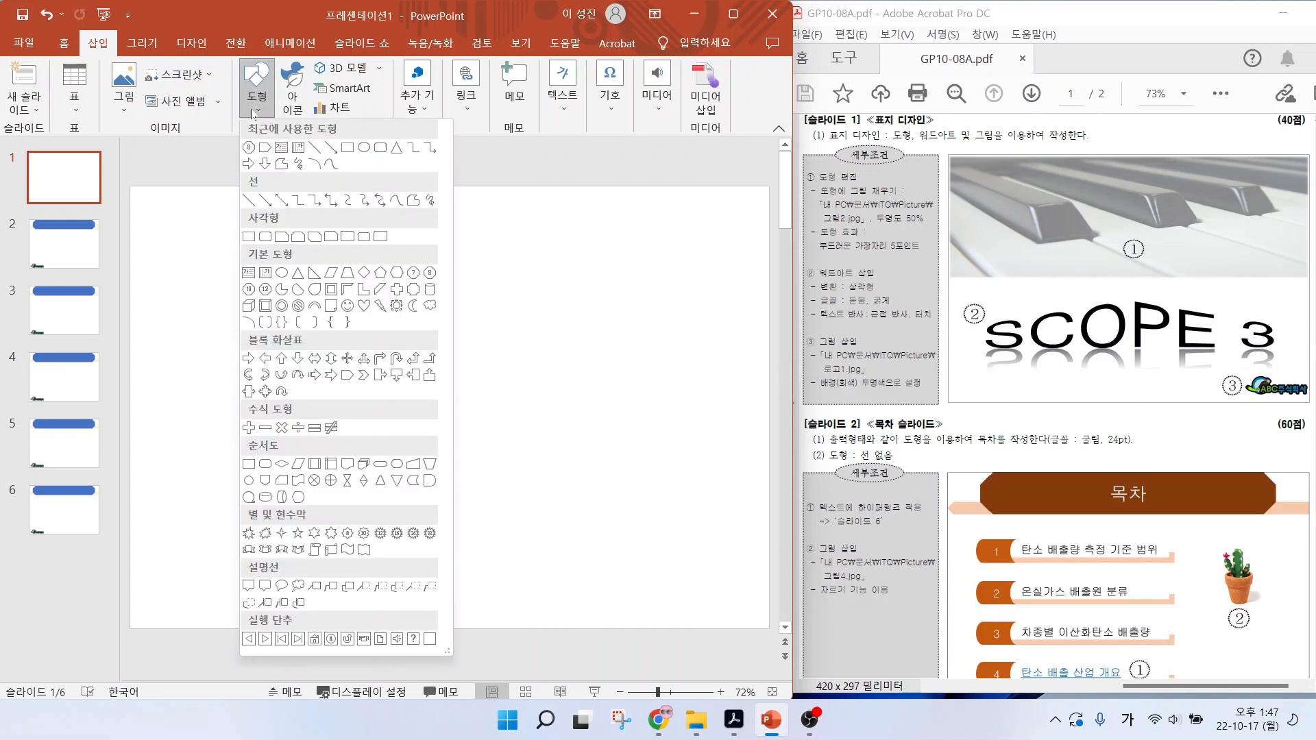
pyautogui.click(251, 236)
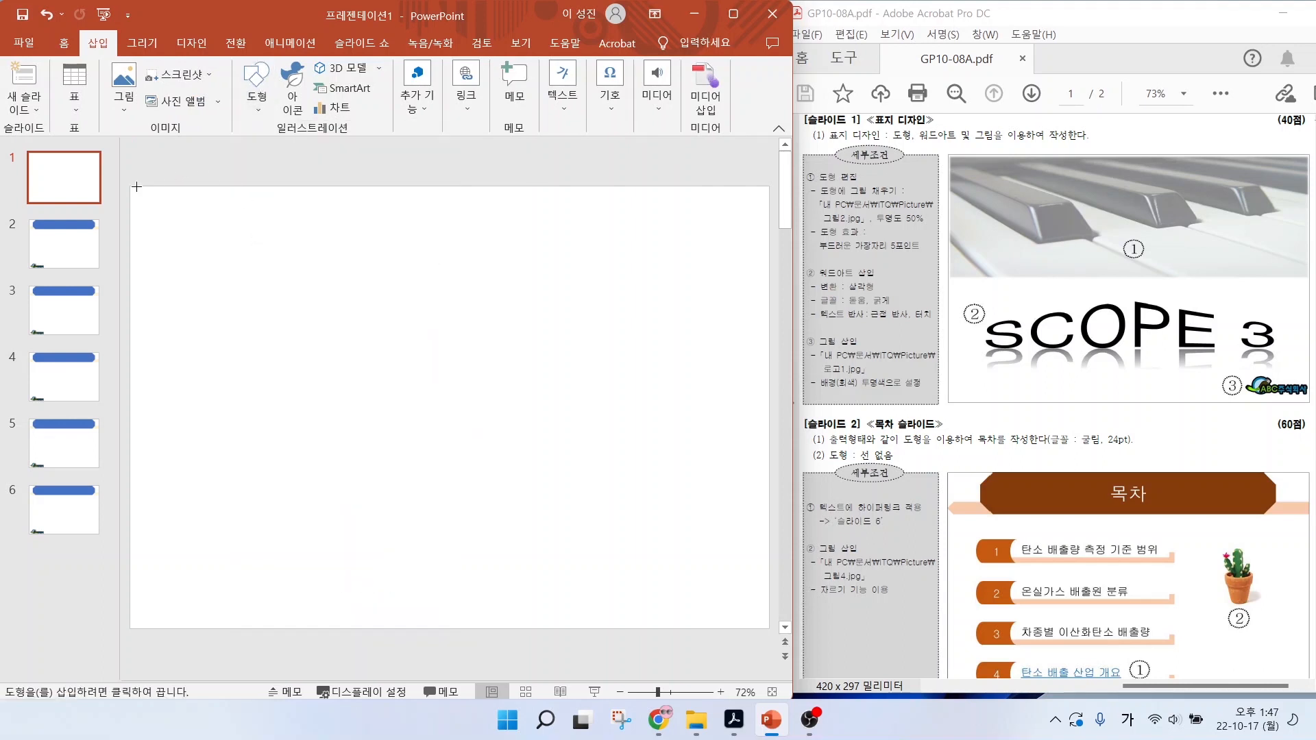
pyautogui.moveTo(130, 186); pyautogui.dragTo(770, 364)
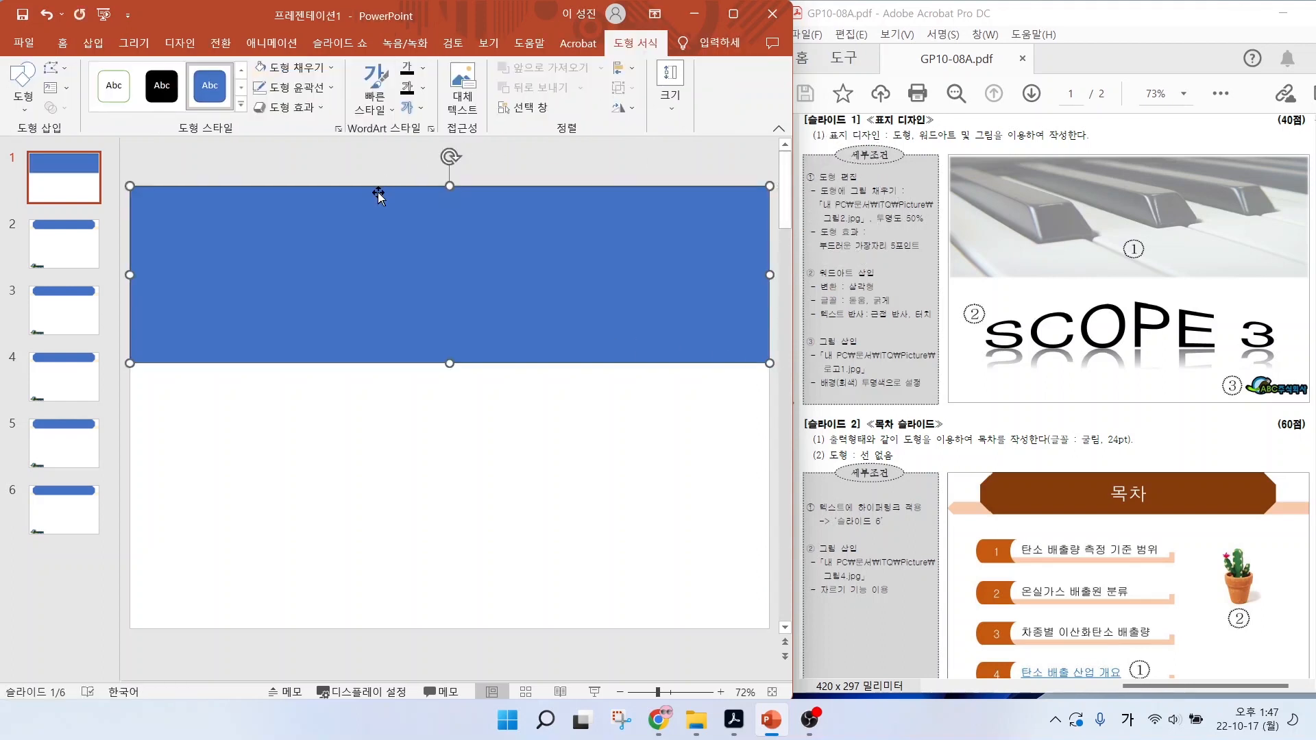
pyautogui.hotkey('ctrl', '2')
pyautogui.moveTo(649, 59)
pyautogui.mouseDown()
pyautogui.moveTo(611, 51)
pyautogui.moveTo(653, 64)
pyautogui.mouseUp()
pyautogui.moveTo(314, 85)
pyautogui.mouseDown()
pyautogui.moveTo(319, 48)
pyautogui.moveTo(327, 88)
pyautogui.mouseUp()
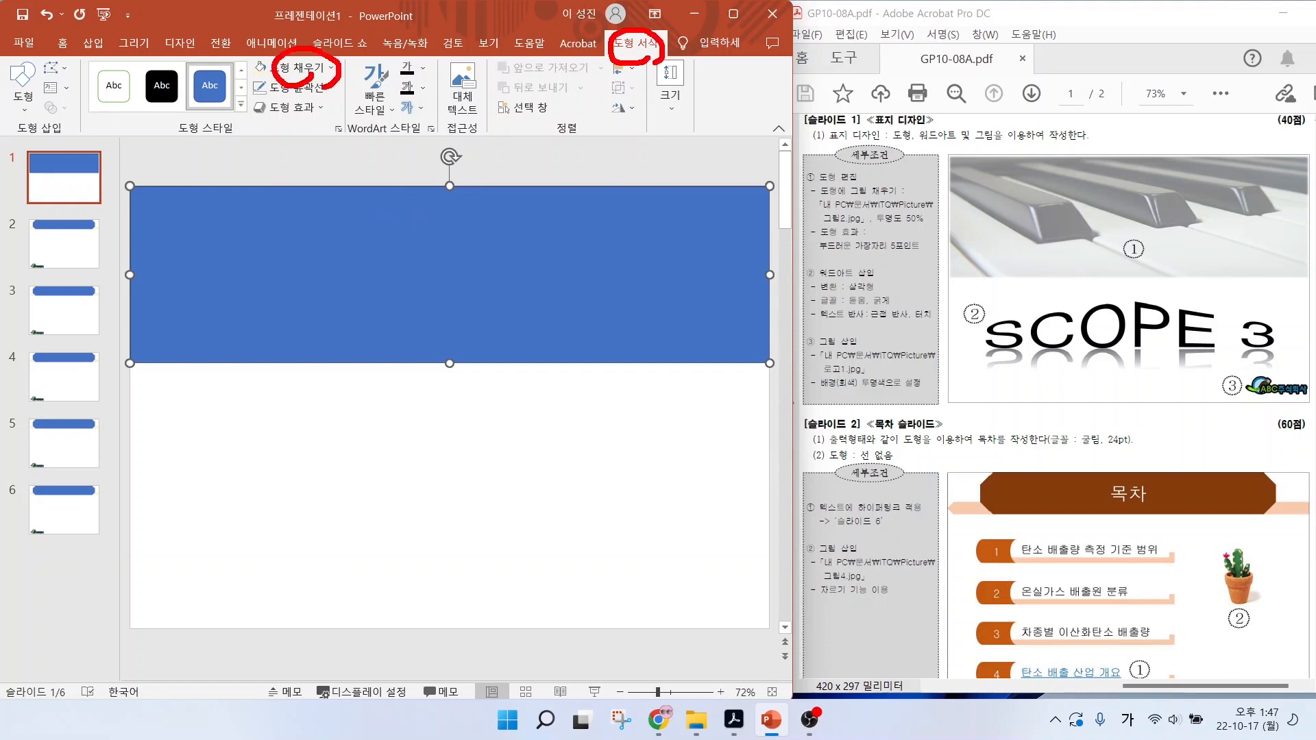
pyautogui.press('Escape')
# - Fill the slide 1 rectangle with the picture file 그림2.jpg from the computer
pyautogui.click(295, 68)
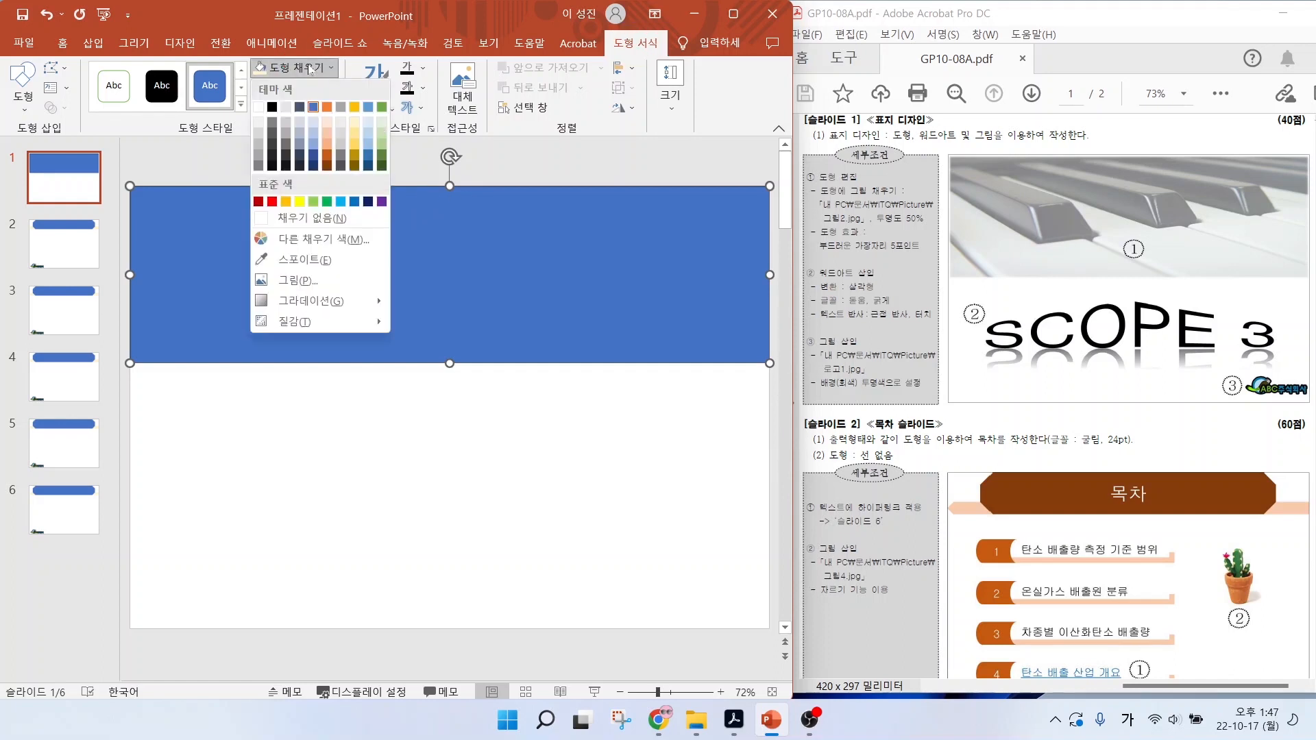
pyautogui.click(298, 280)
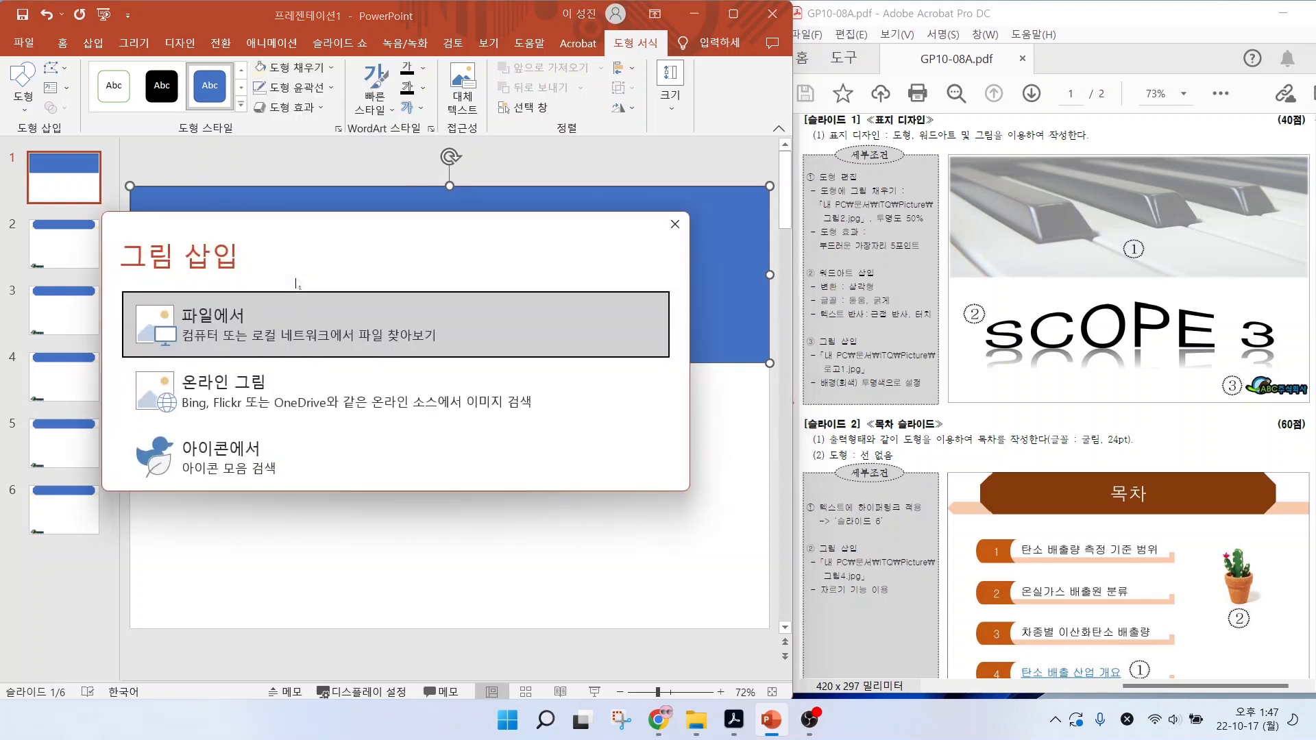
pyautogui.click(258, 349)
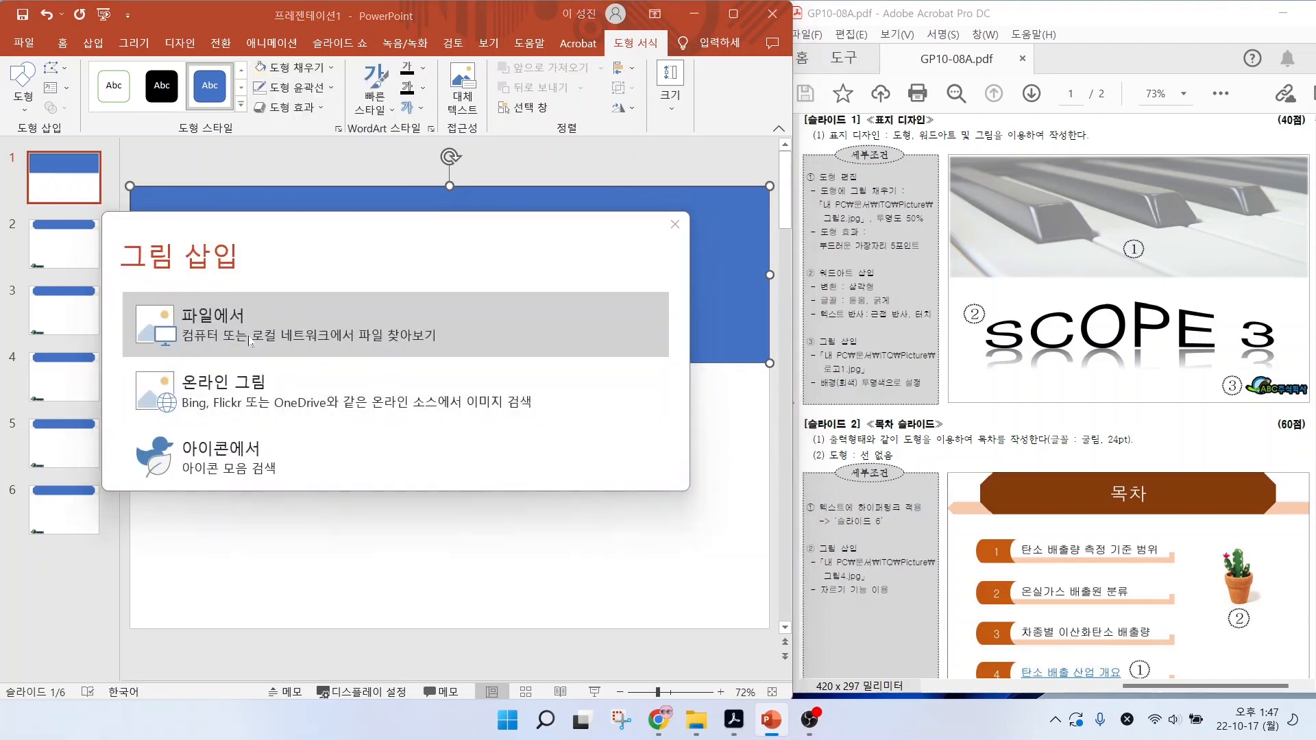
pyautogui.click(328, 164)
pyautogui.doubleClick(328, 165)
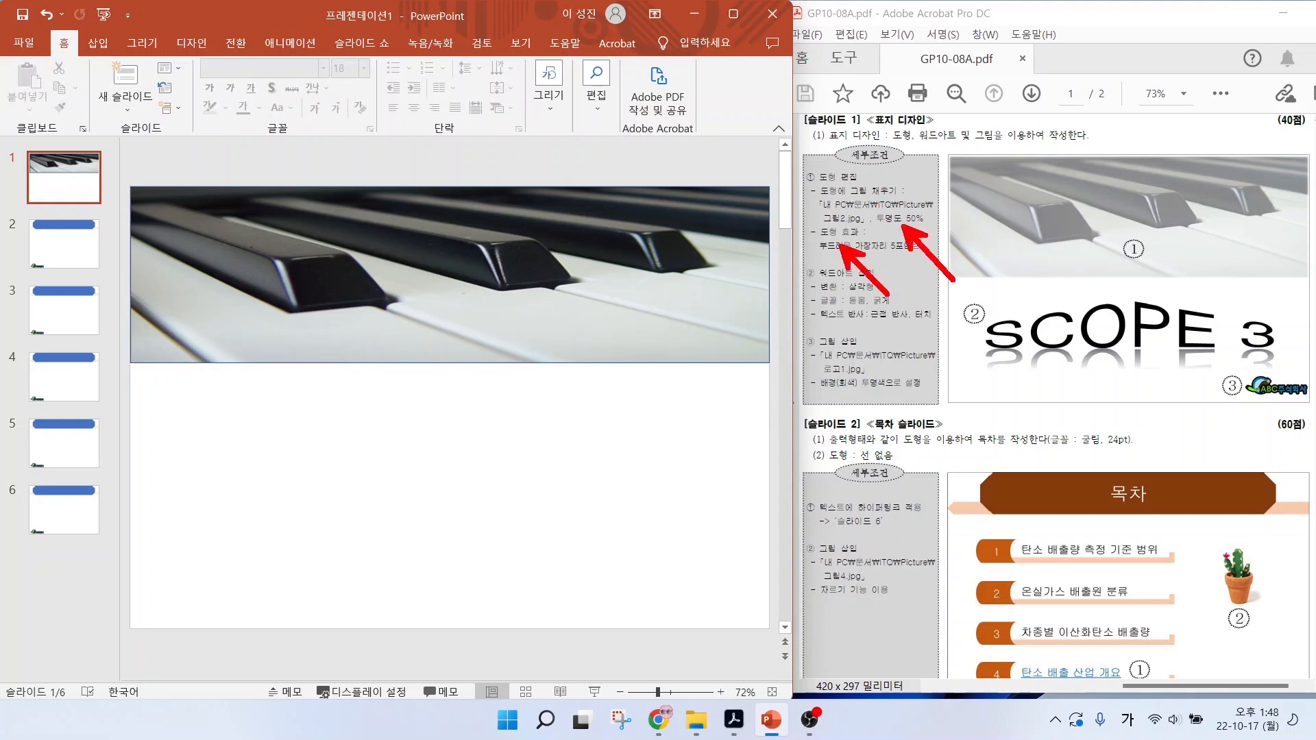
# - Apply the 5-point soft edges (부드러운 가장자리) shape effect to the piano picture rectangle
pyautogui.click(412, 287)
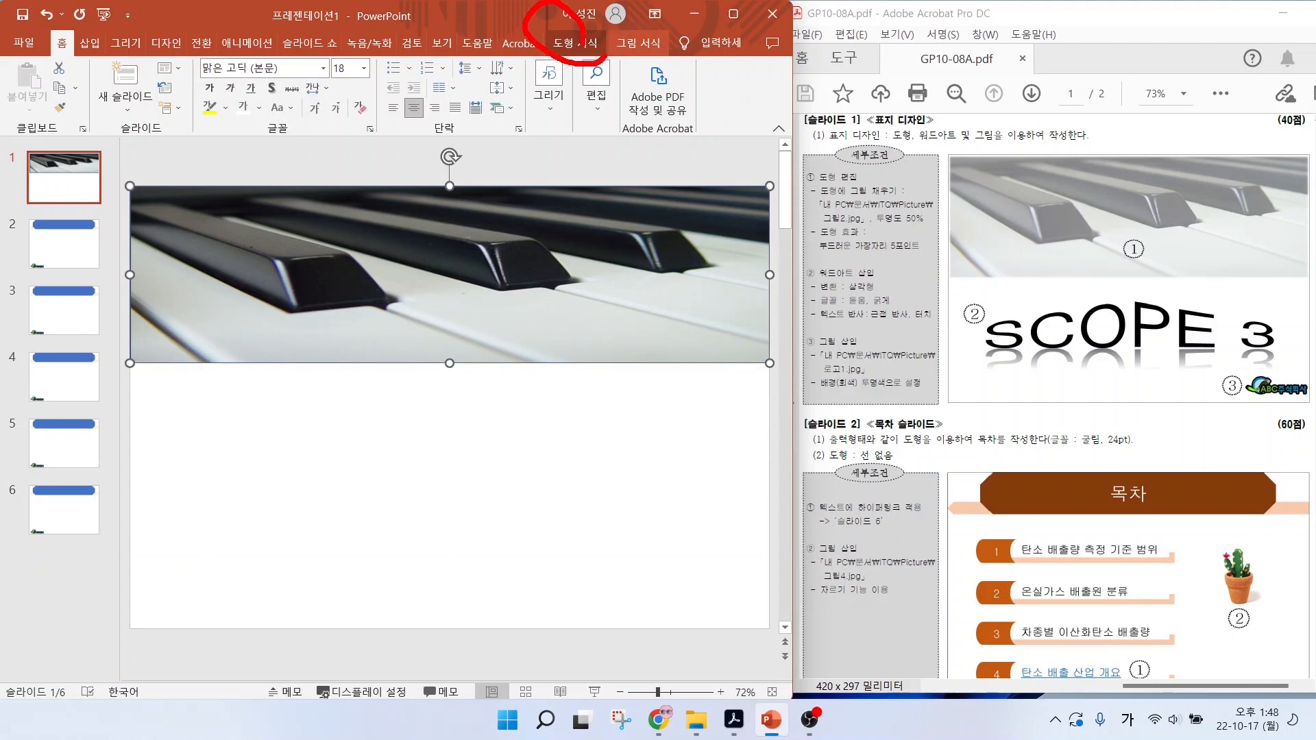
pyautogui.click(573, 41)
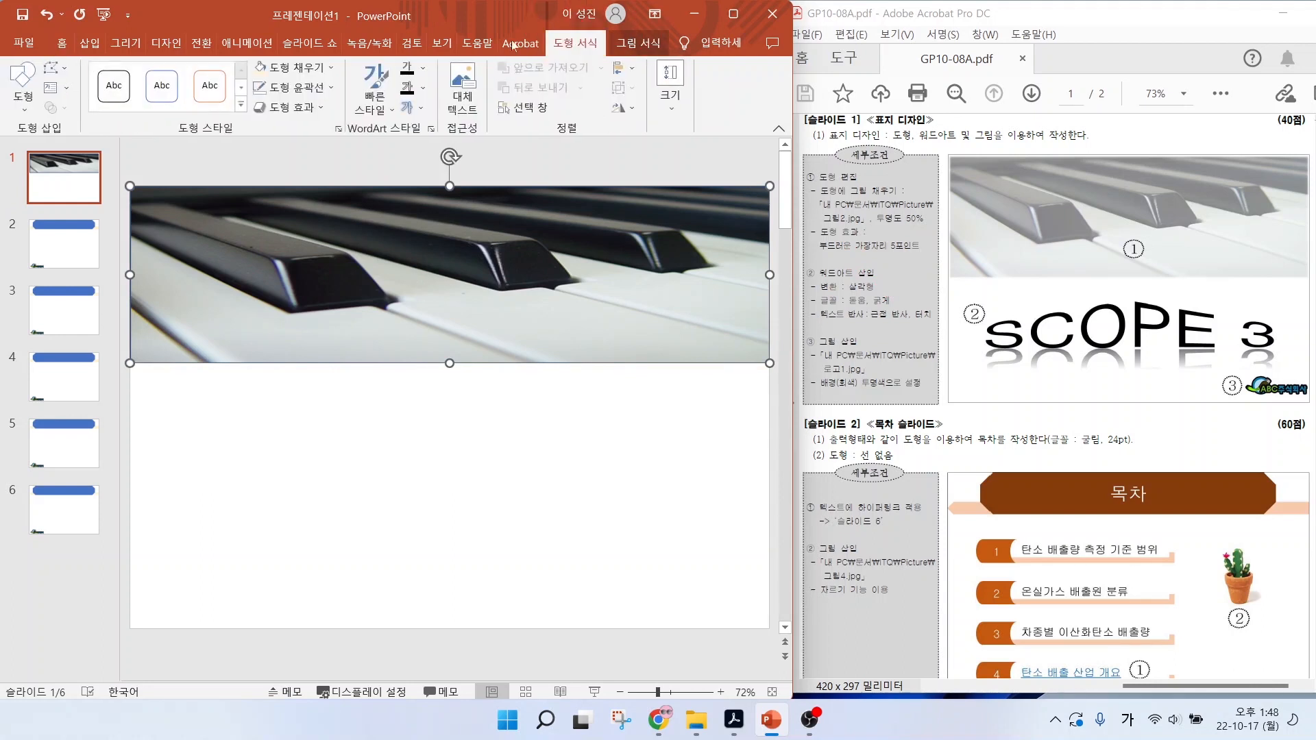
pyautogui.click(288, 107)
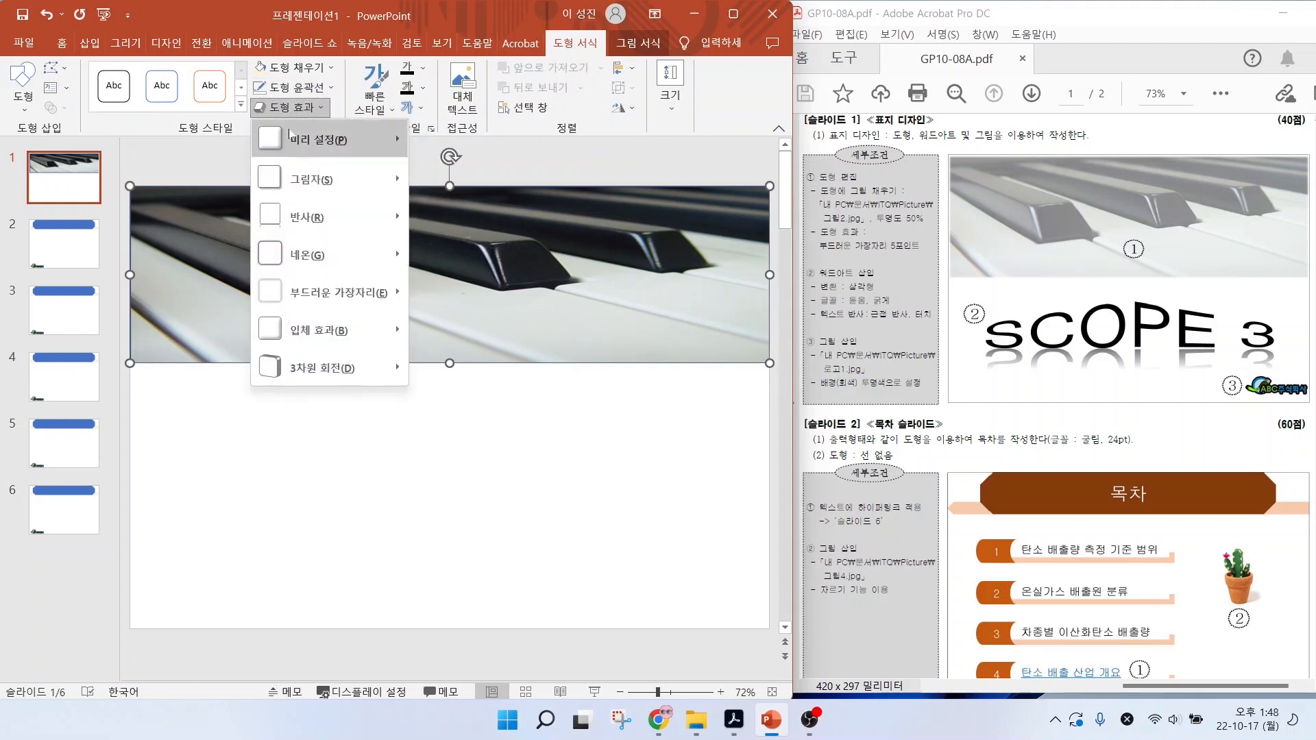
pyautogui.moveTo(390, 294)
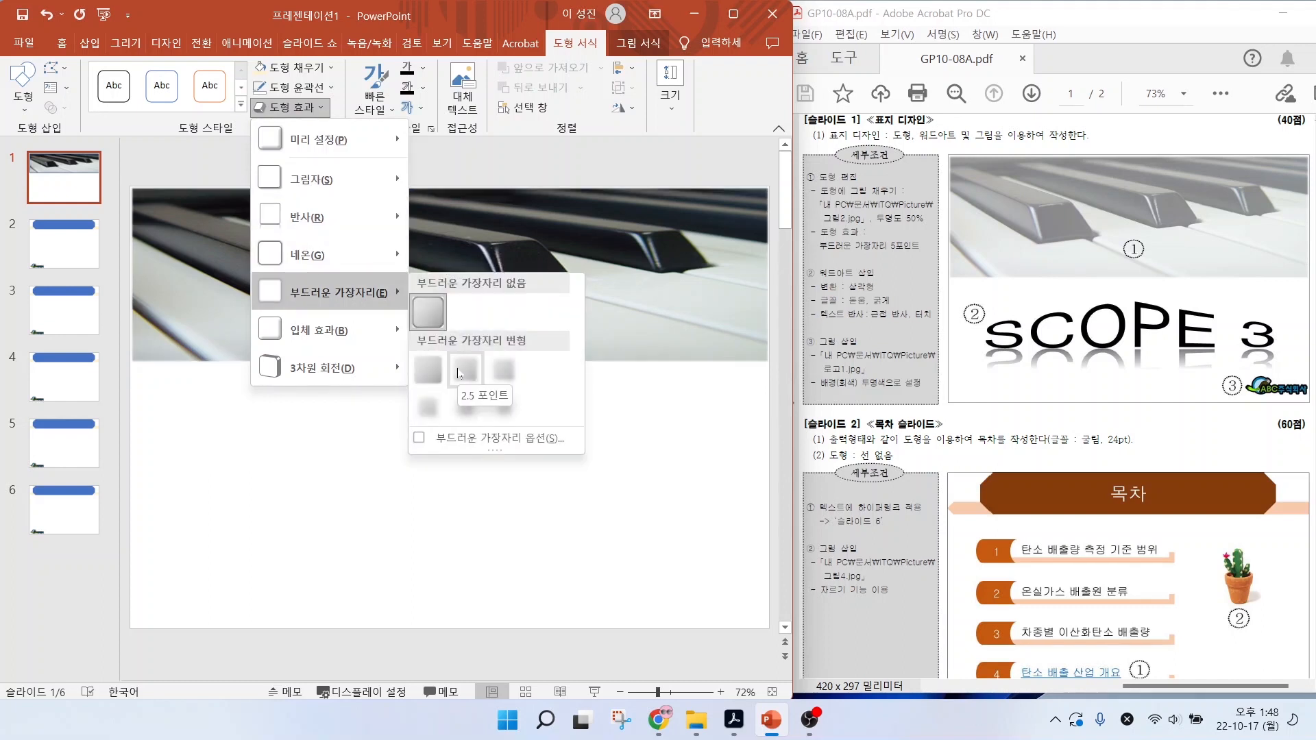
pyautogui.click(501, 371)
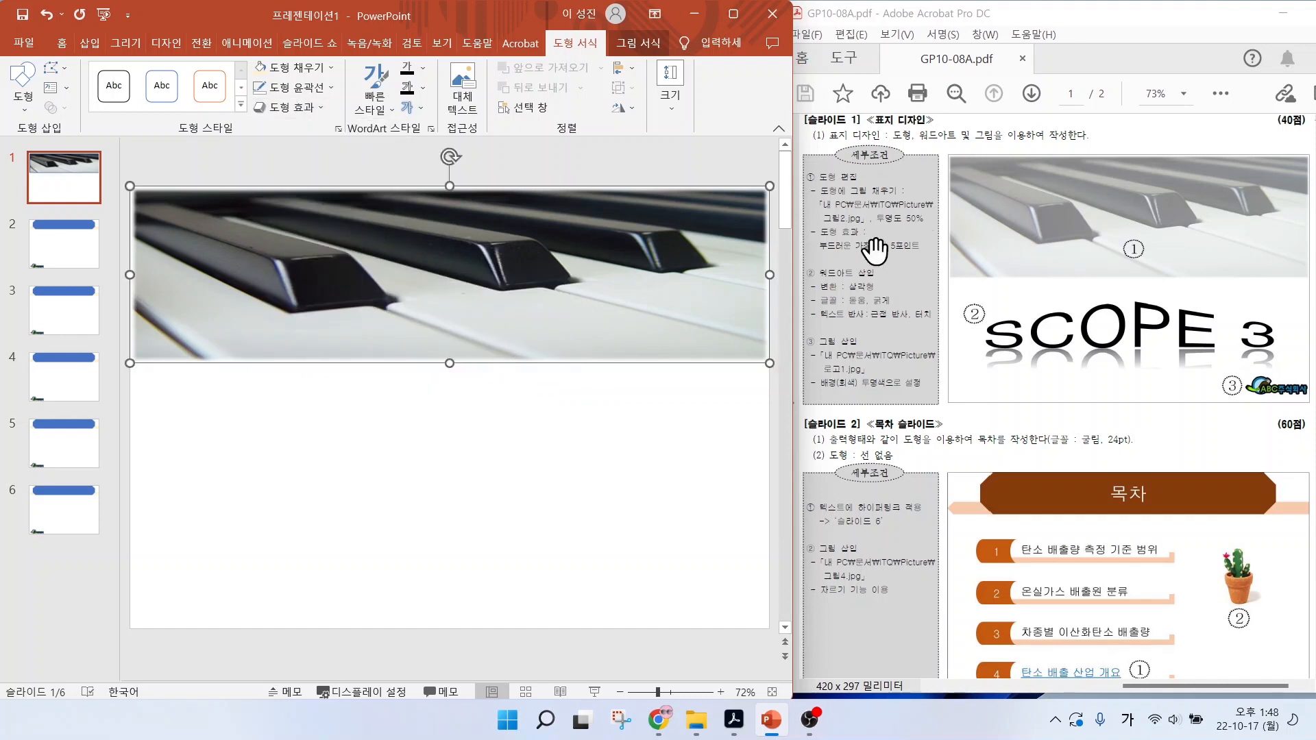
# - Set the transparency (투명도) of the rectangle's picture fill to 50% and close the format settings
pyautogui.rightClick(280, 264)
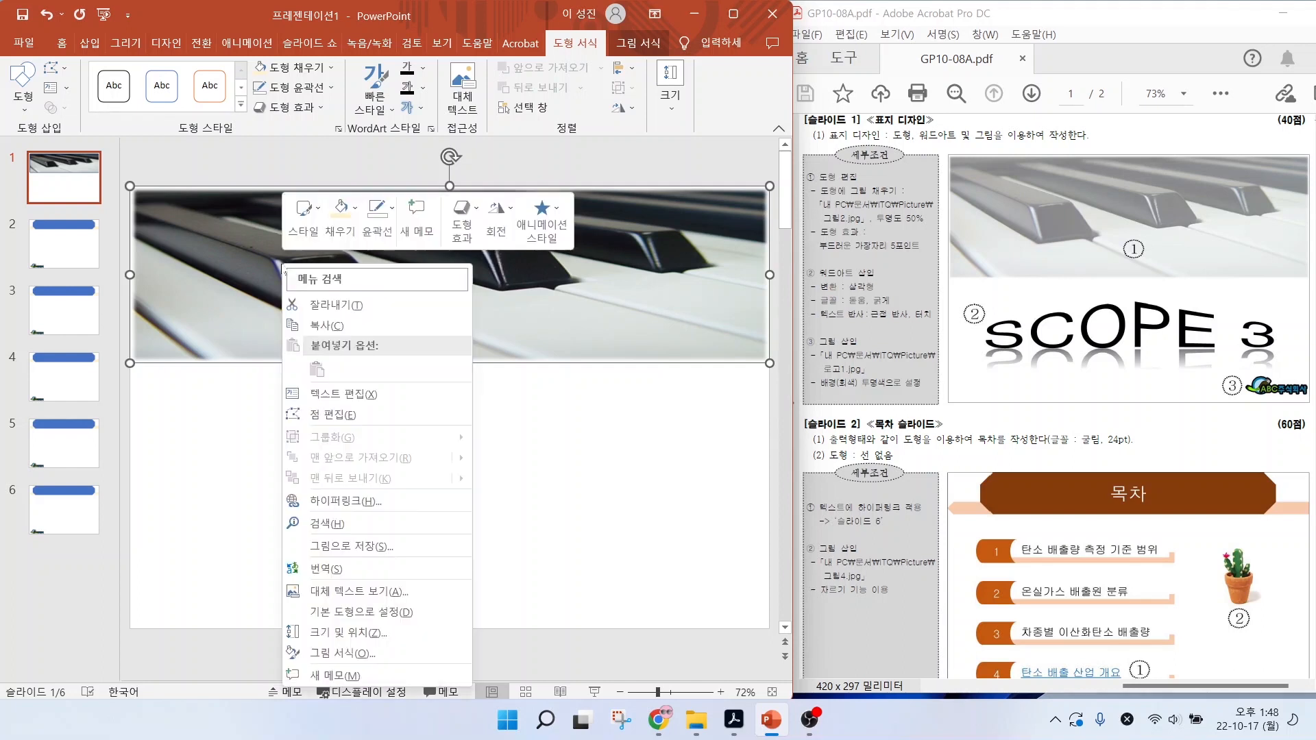
pyautogui.click(321, 654)
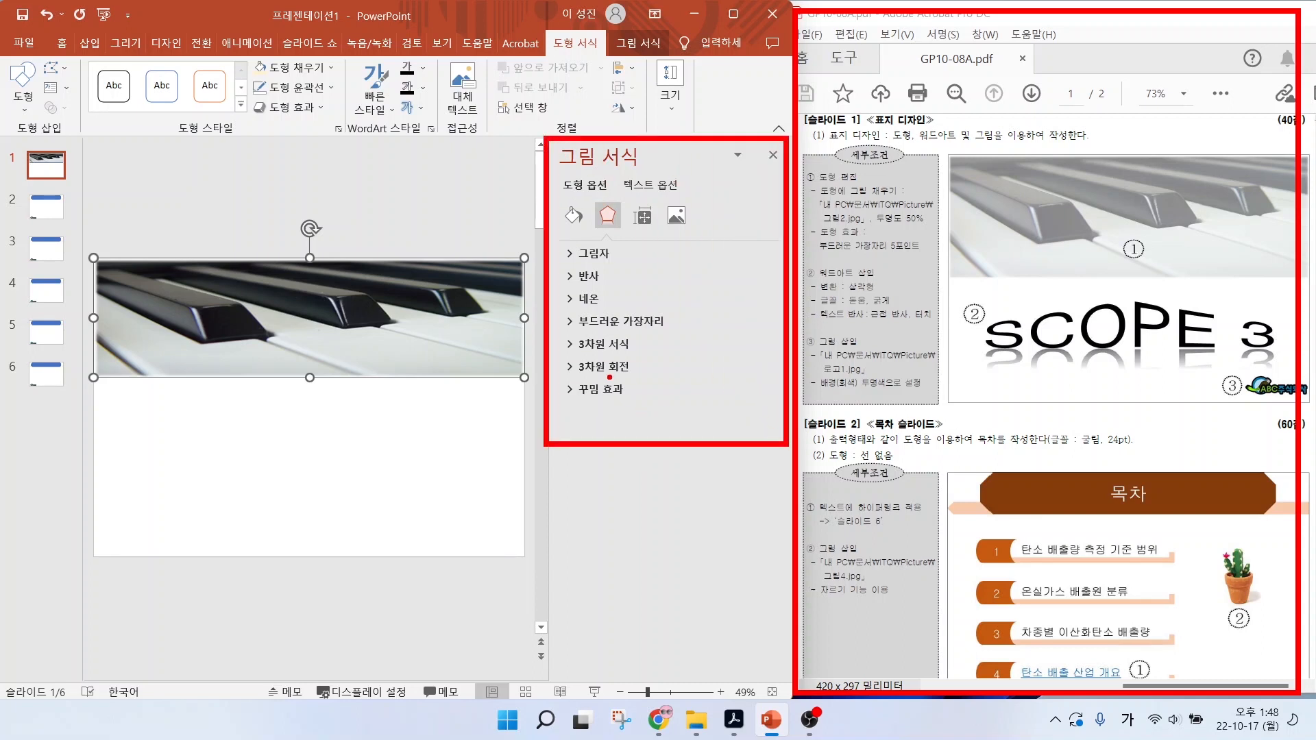
pyautogui.press('Escape')
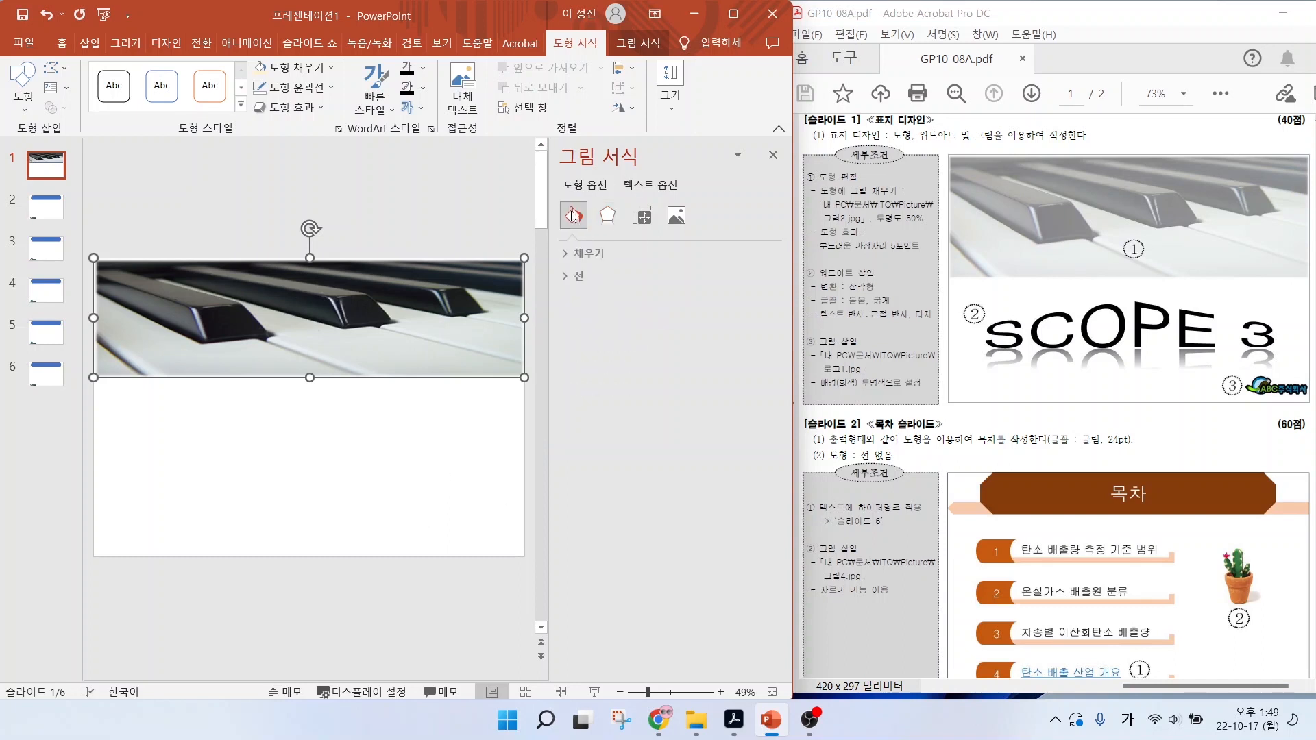
pyautogui.click(642, 218)
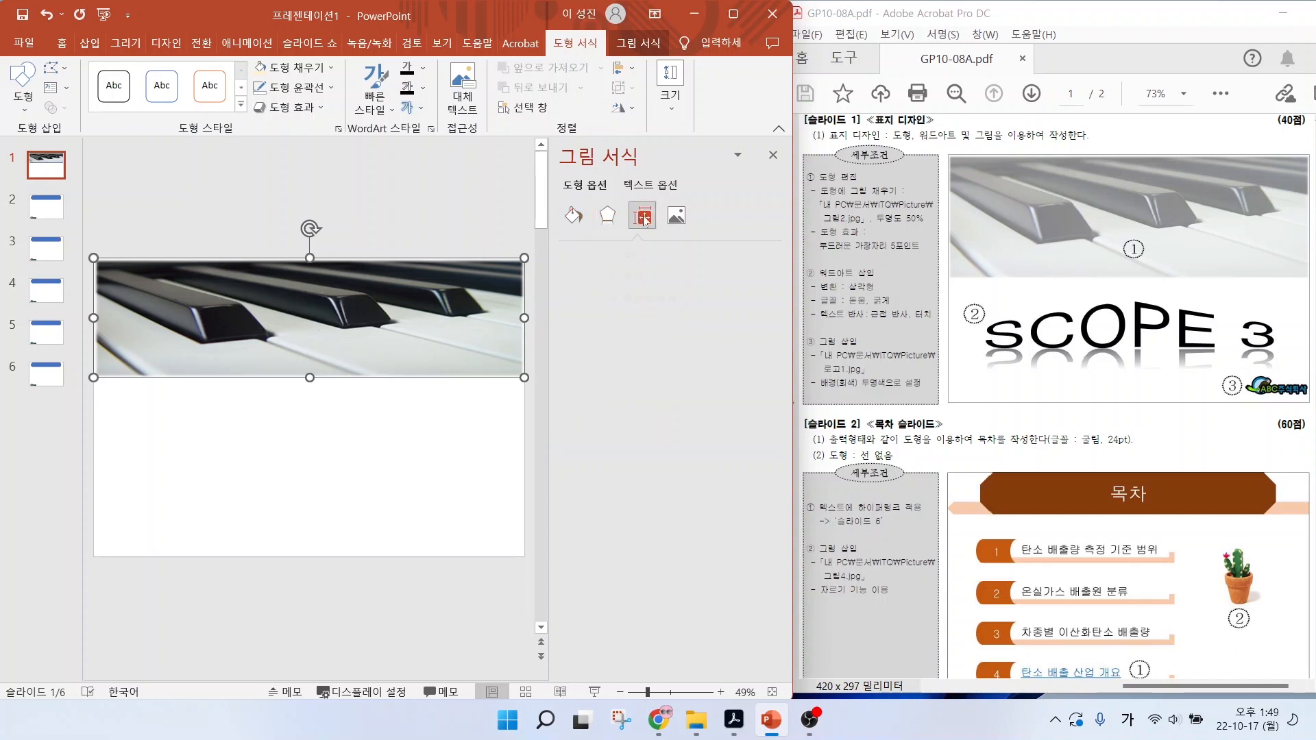
pyautogui.click(607, 216)
pyautogui.click(574, 216)
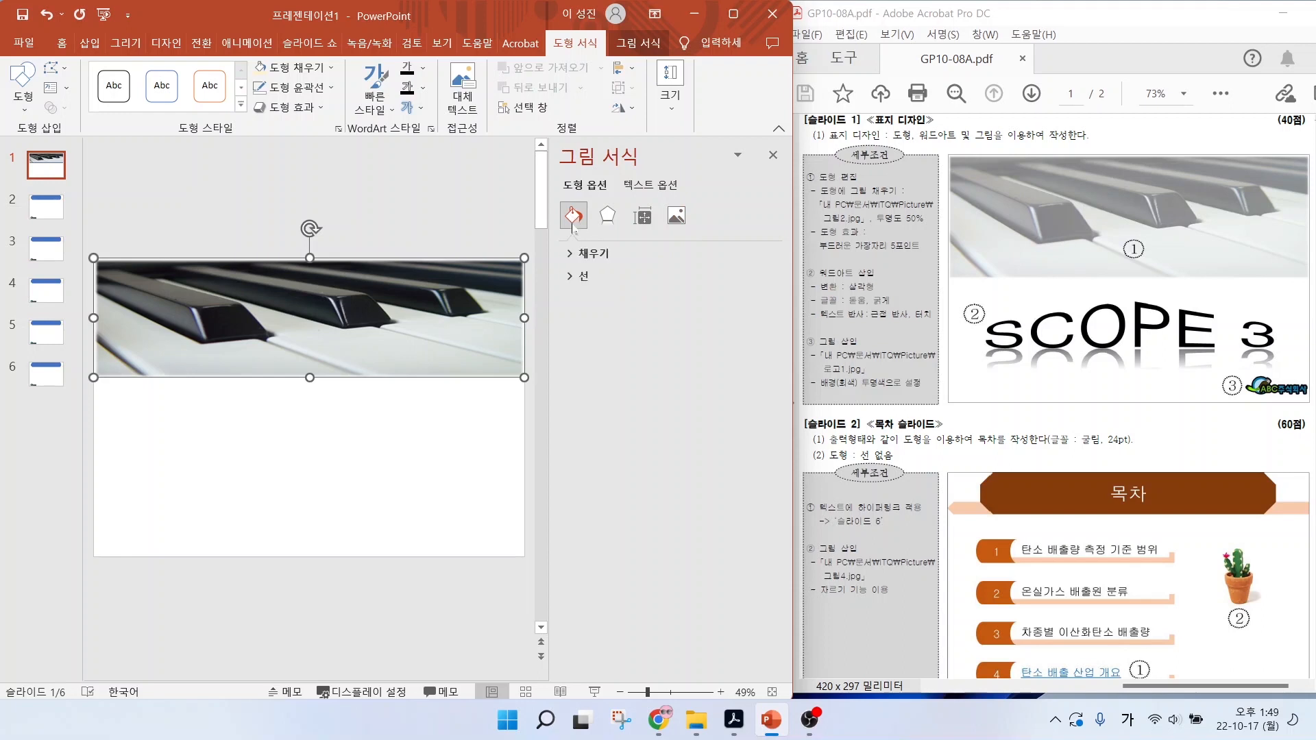
pyautogui.click(584, 254)
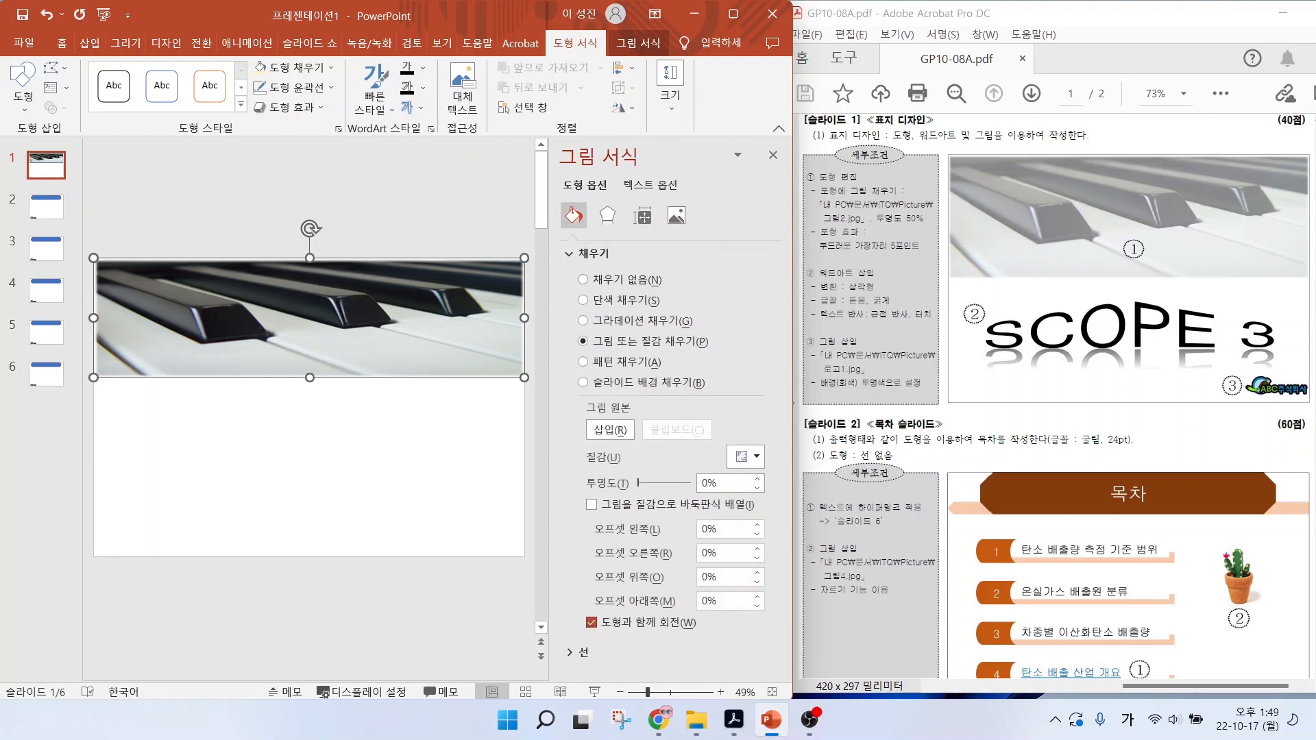
pyautogui.moveTo(722, 485); pyautogui.dragTo(679, 488)
pyautogui.write('50')
pyautogui.press('Return')
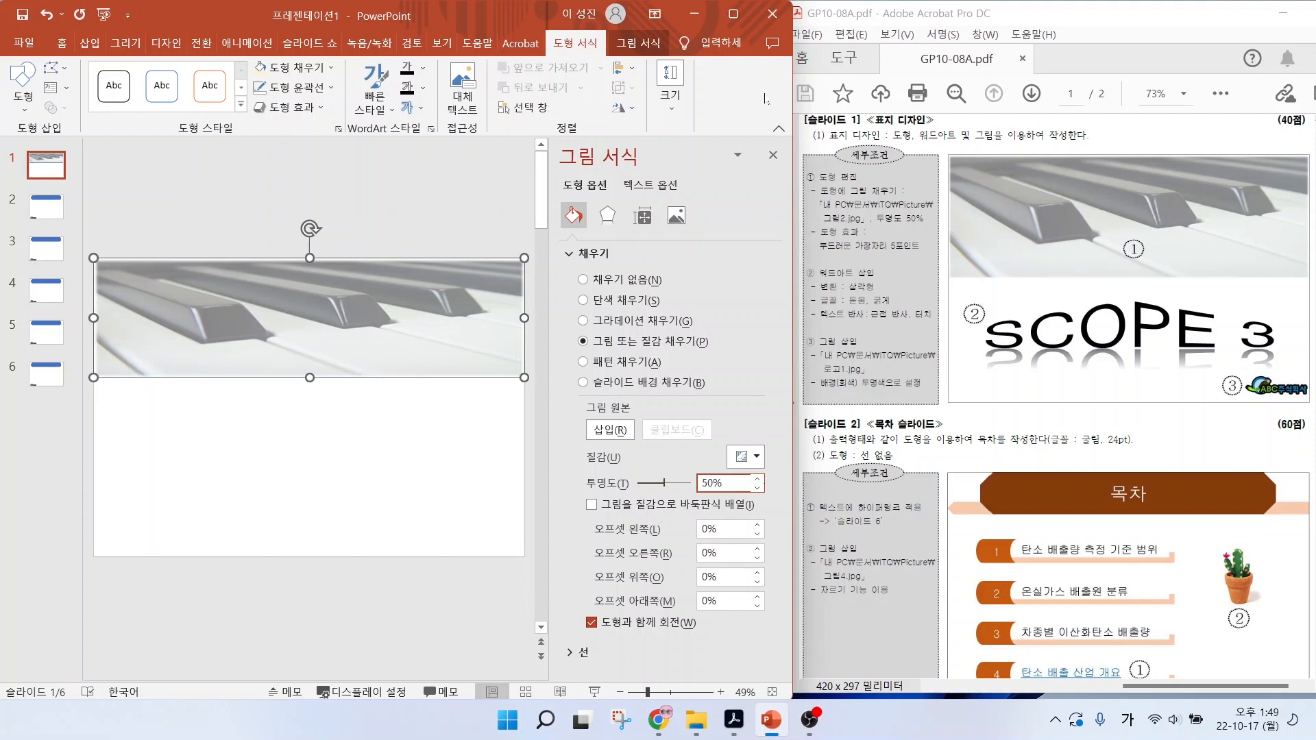
pyautogui.click(774, 155)
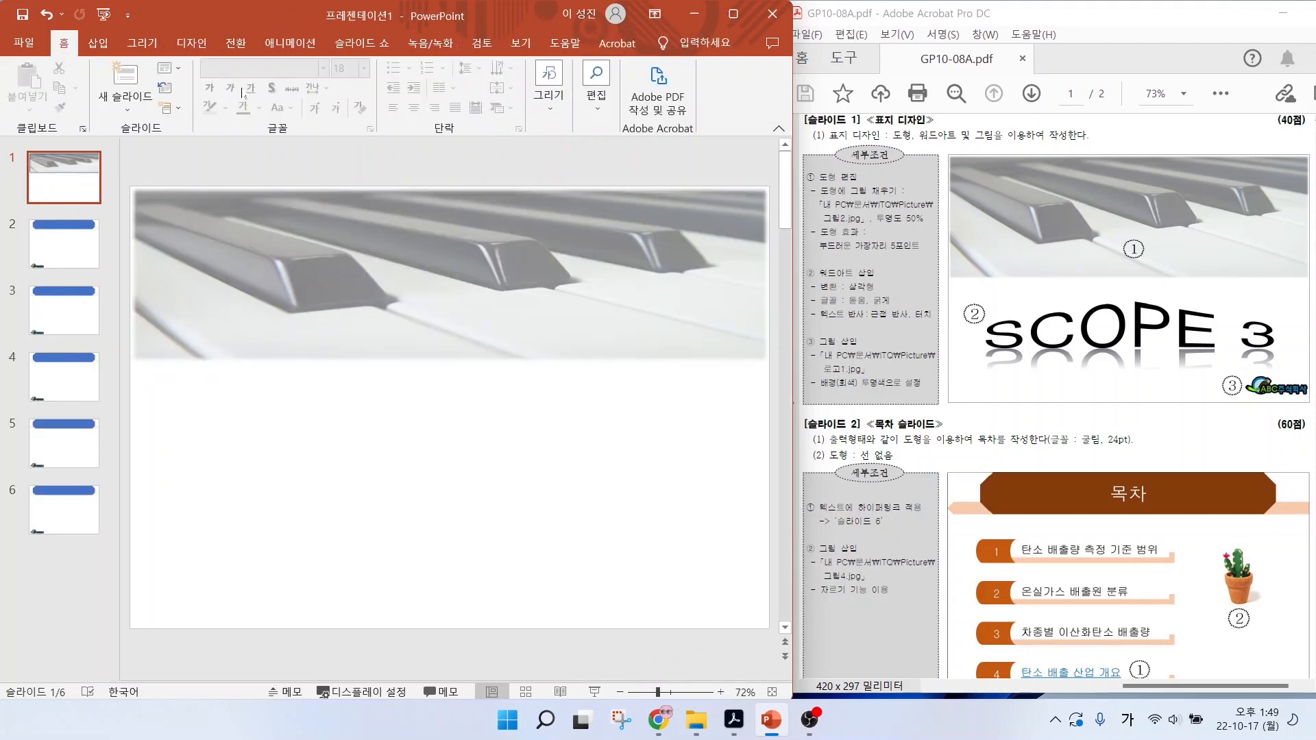
# - Insert WordArt in the first, plain black style on slide 1 with the text SCOPE3
pyautogui.click(98, 45)
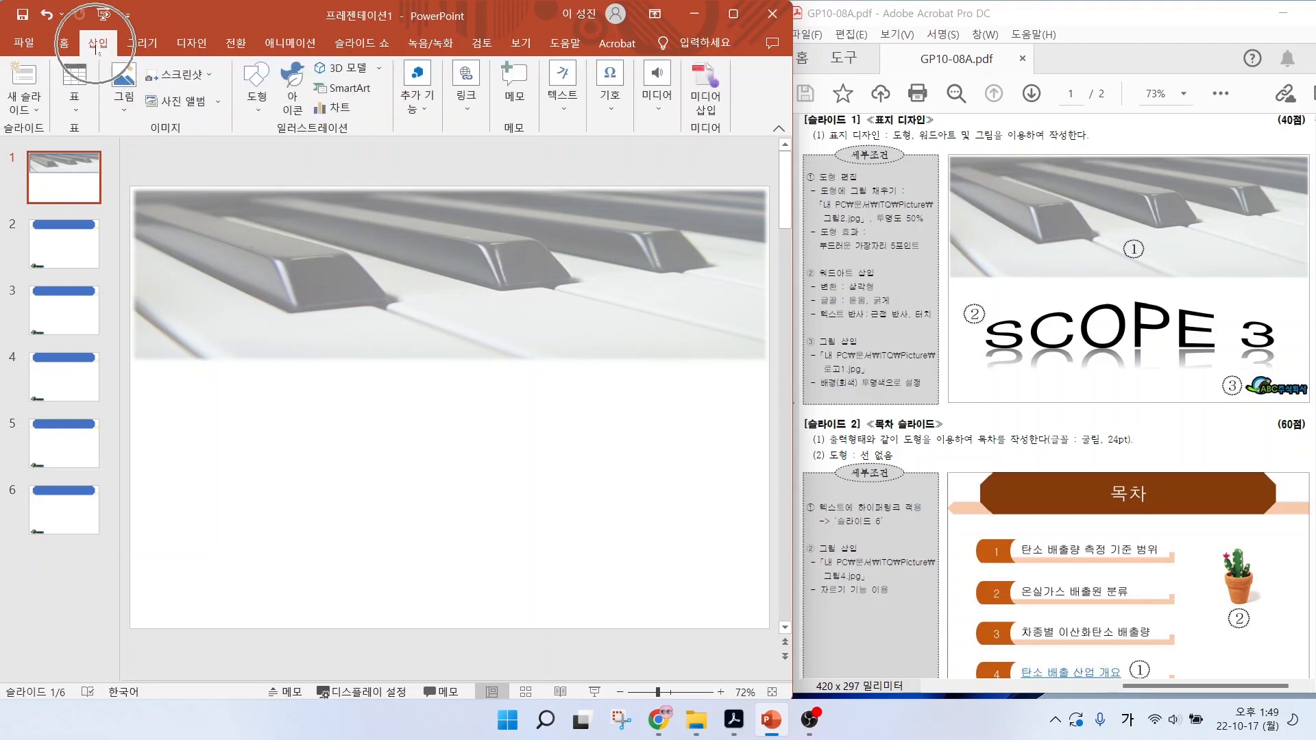
pyautogui.click(565, 110)
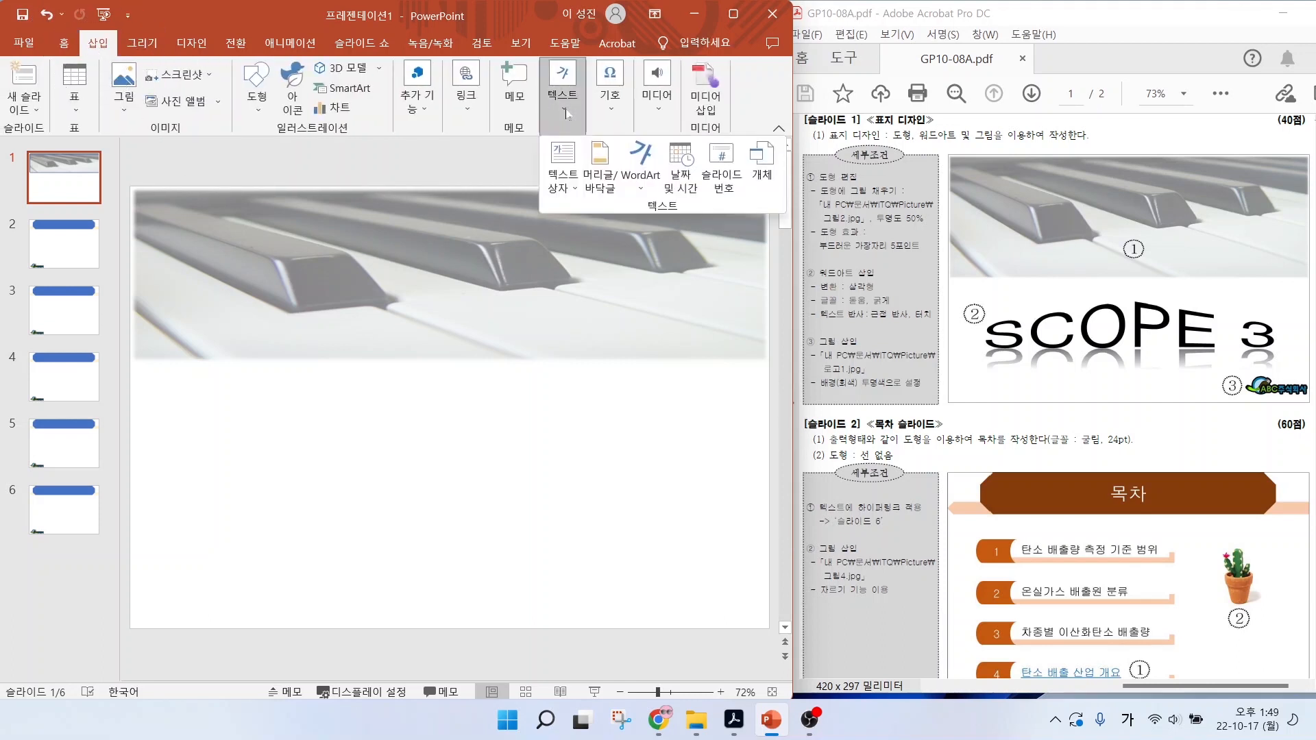
pyautogui.click(641, 161)
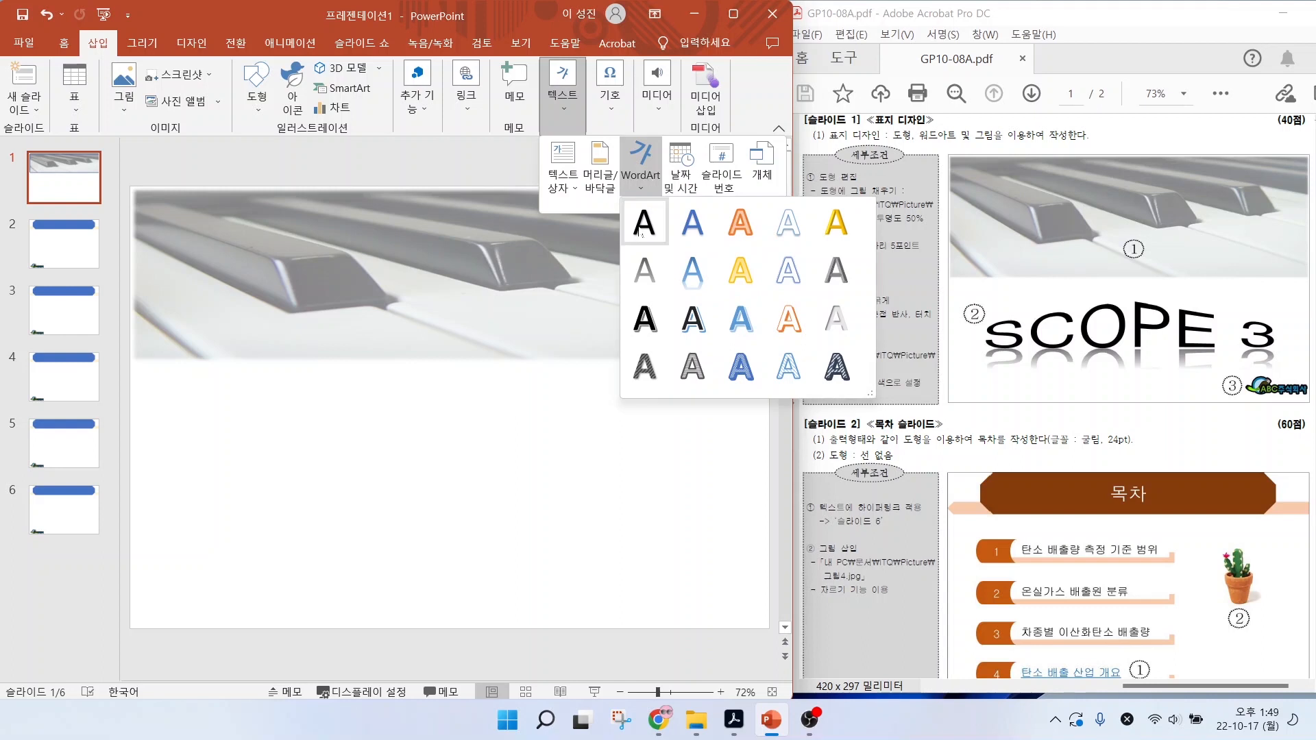
pyautogui.click(643, 224)
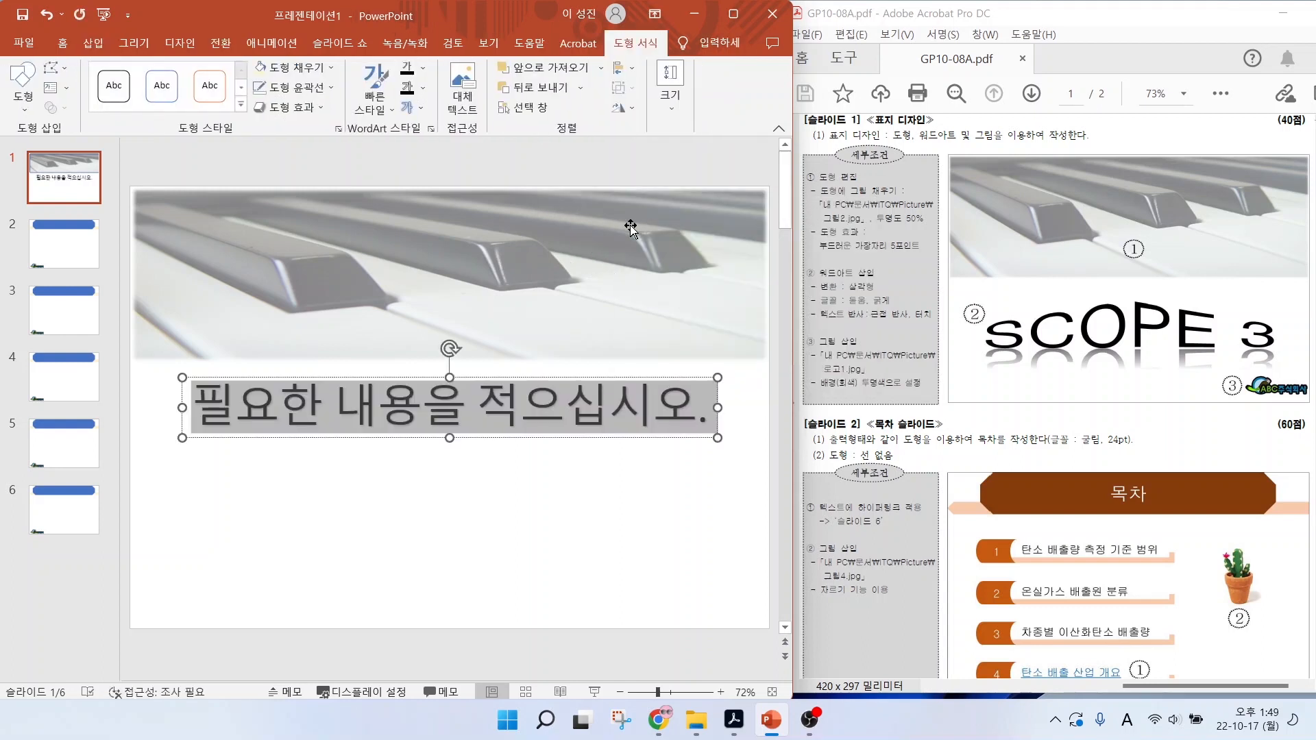
pyautogui.press('capslock')
pyautogui.write('SCOPE3')
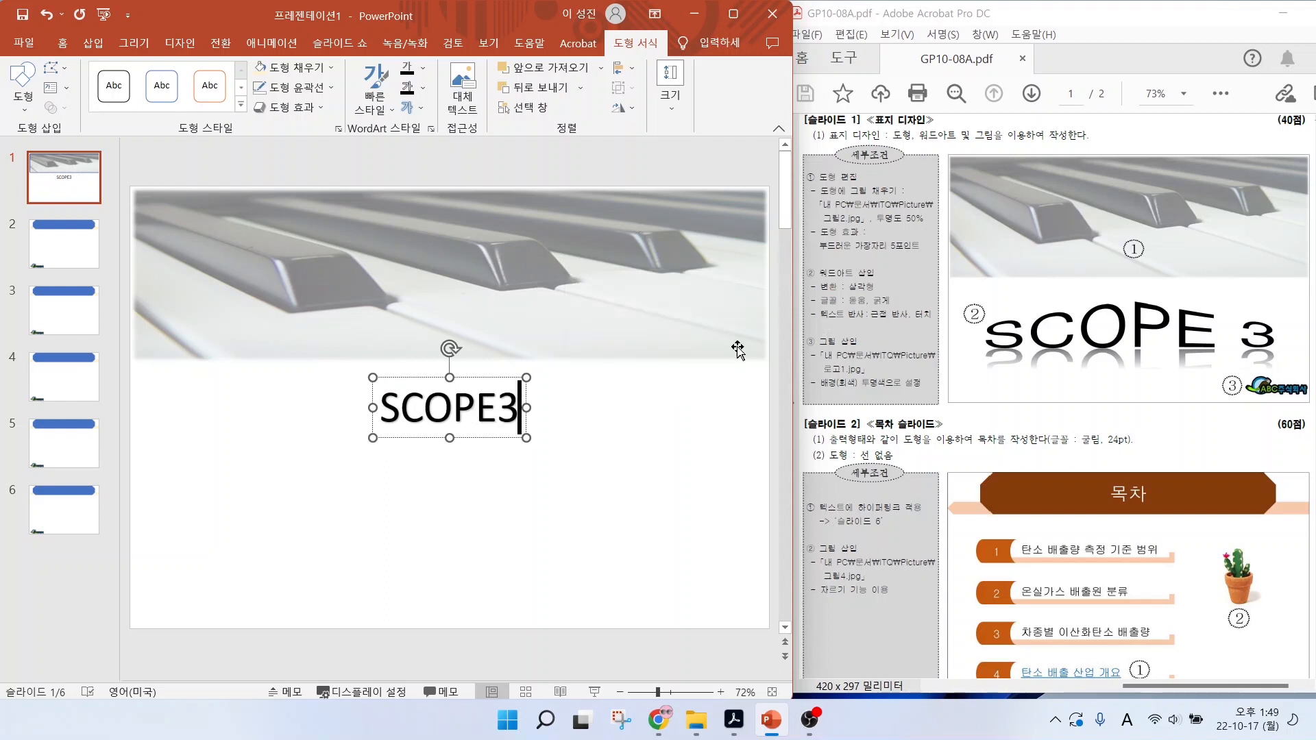
# - Set the SCOPE3 WordArt text to the 돋움 font in bold
pyautogui.click(381, 409)
pyautogui.moveTo(381, 408); pyautogui.dragTo(526, 410)
pyautogui.click(488, 439)
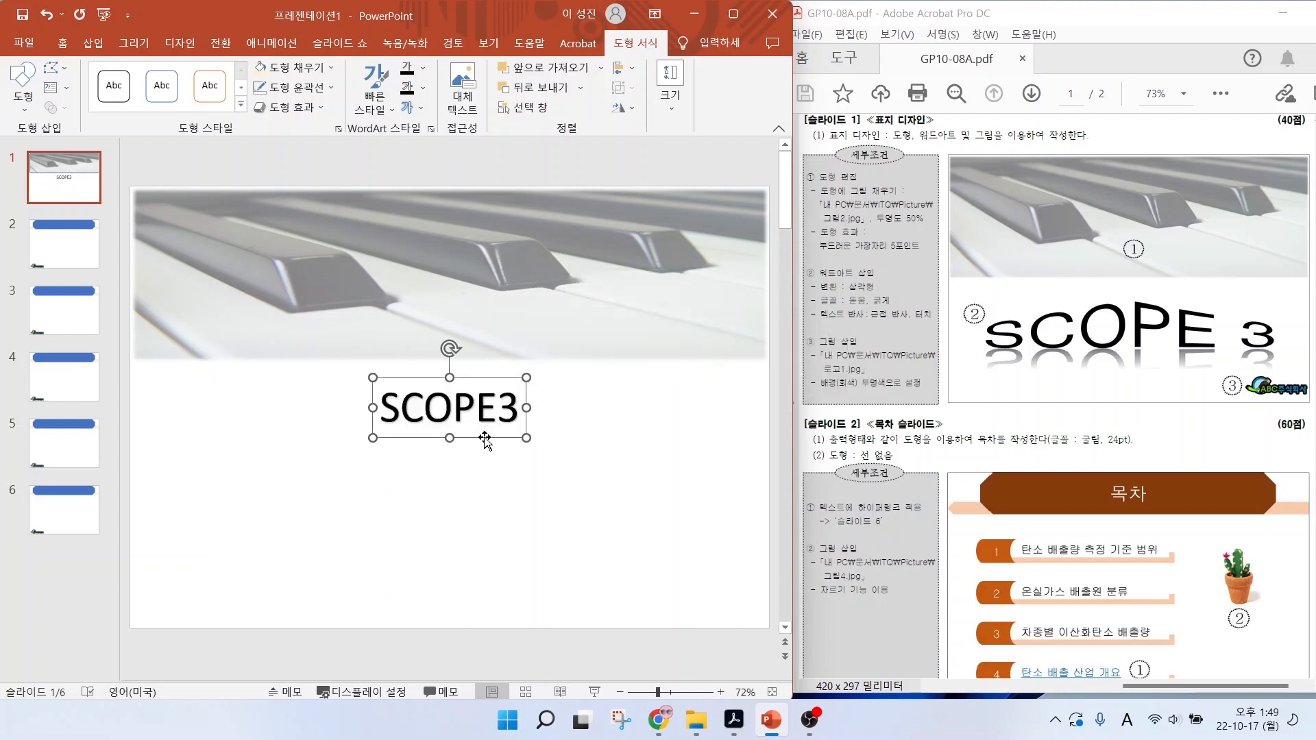
pyautogui.moveTo(381, 409); pyautogui.dragTo(527, 410)
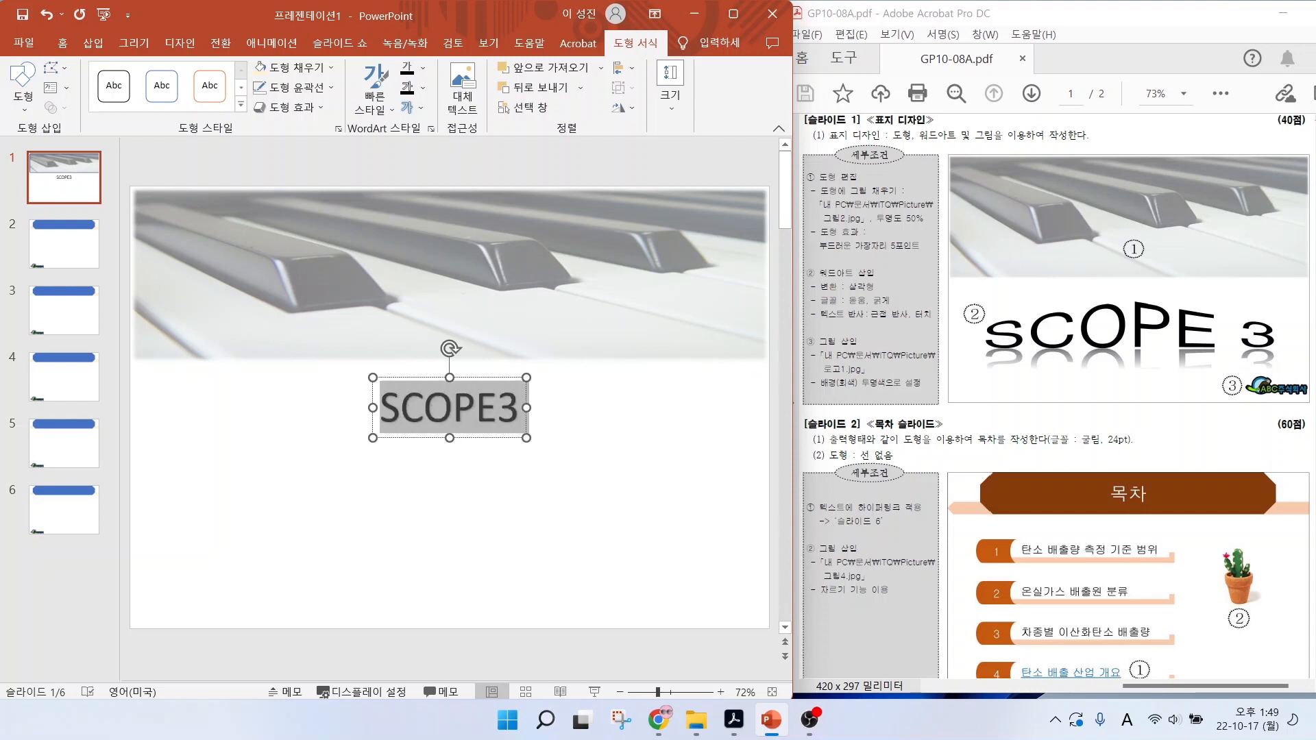
pyautogui.click(63, 44)
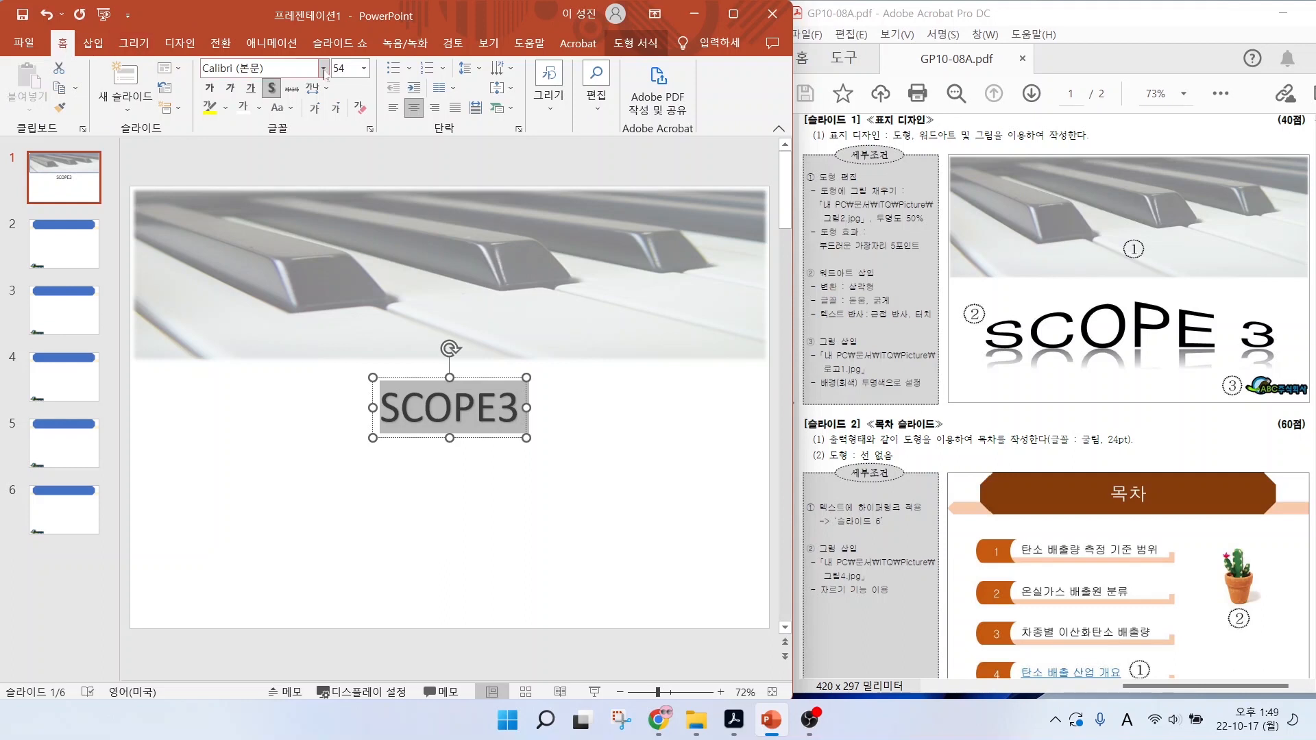
pyautogui.click(323, 69)
pyautogui.click(324, 193)
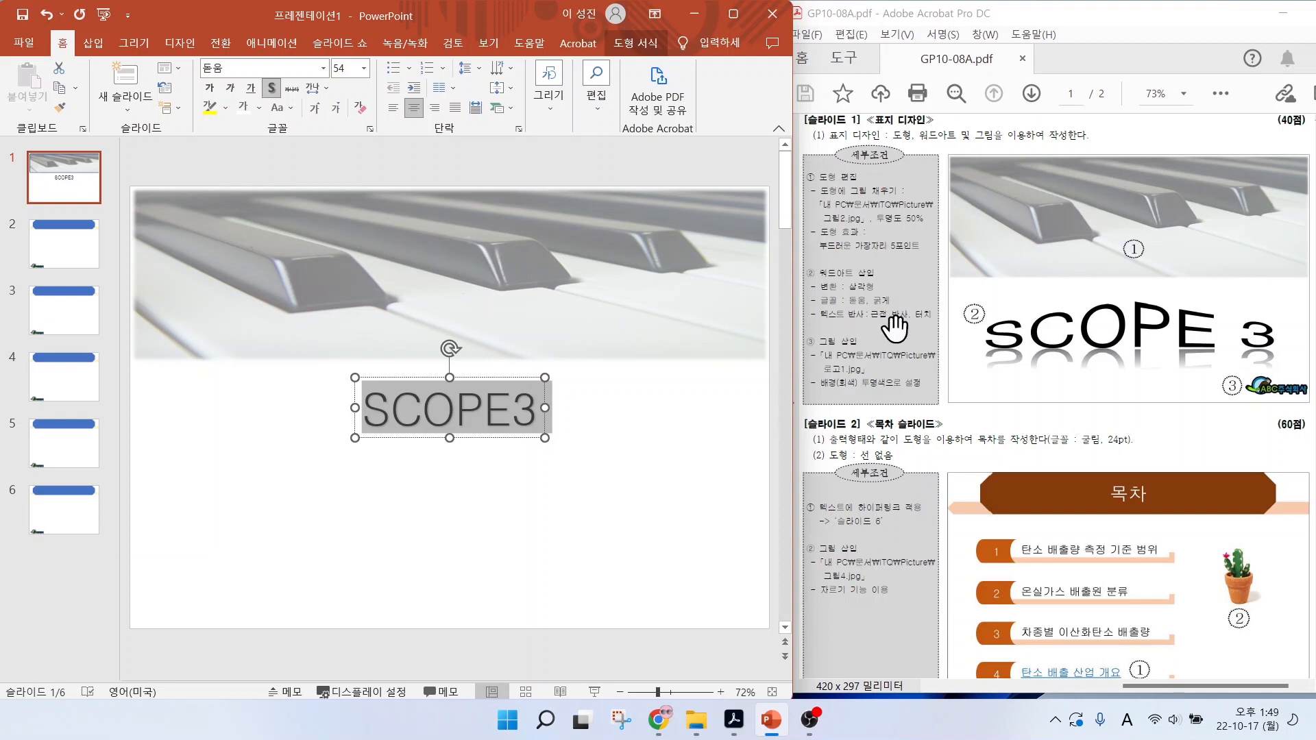
pyautogui.click(210, 88)
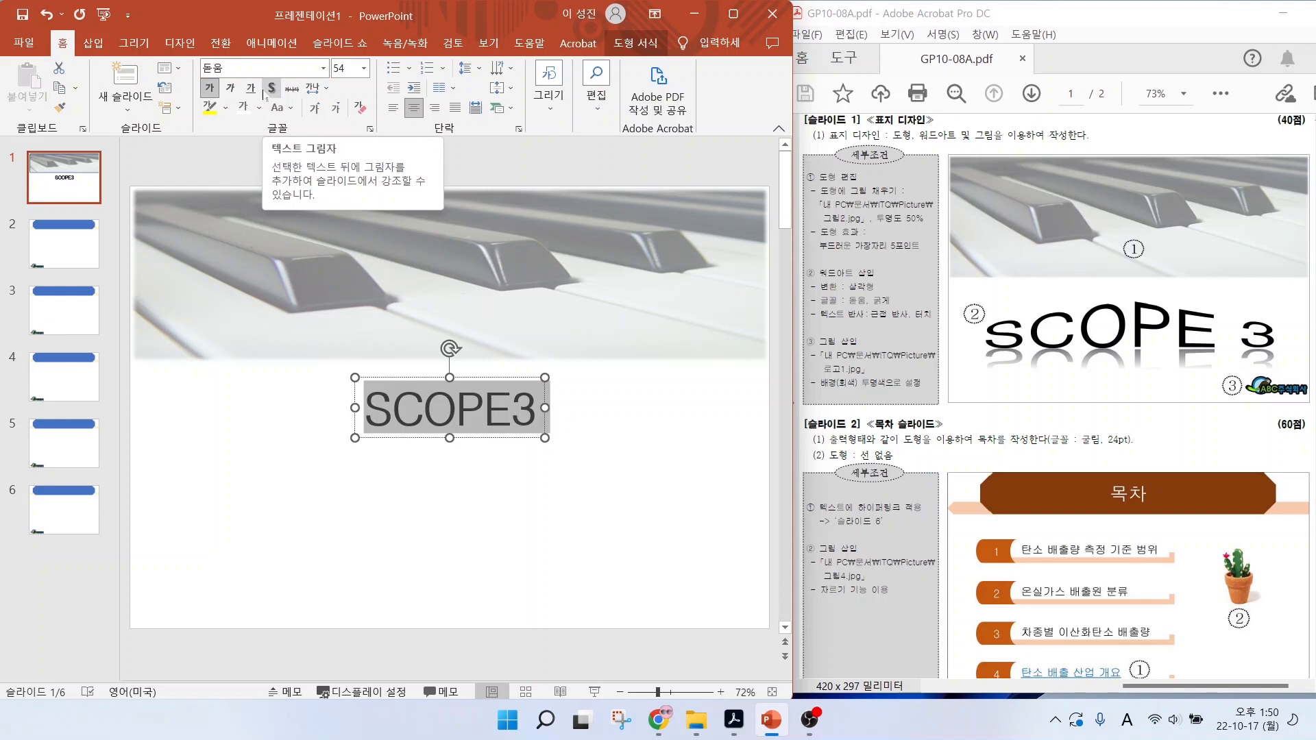
pyautogui.click(633, 48)
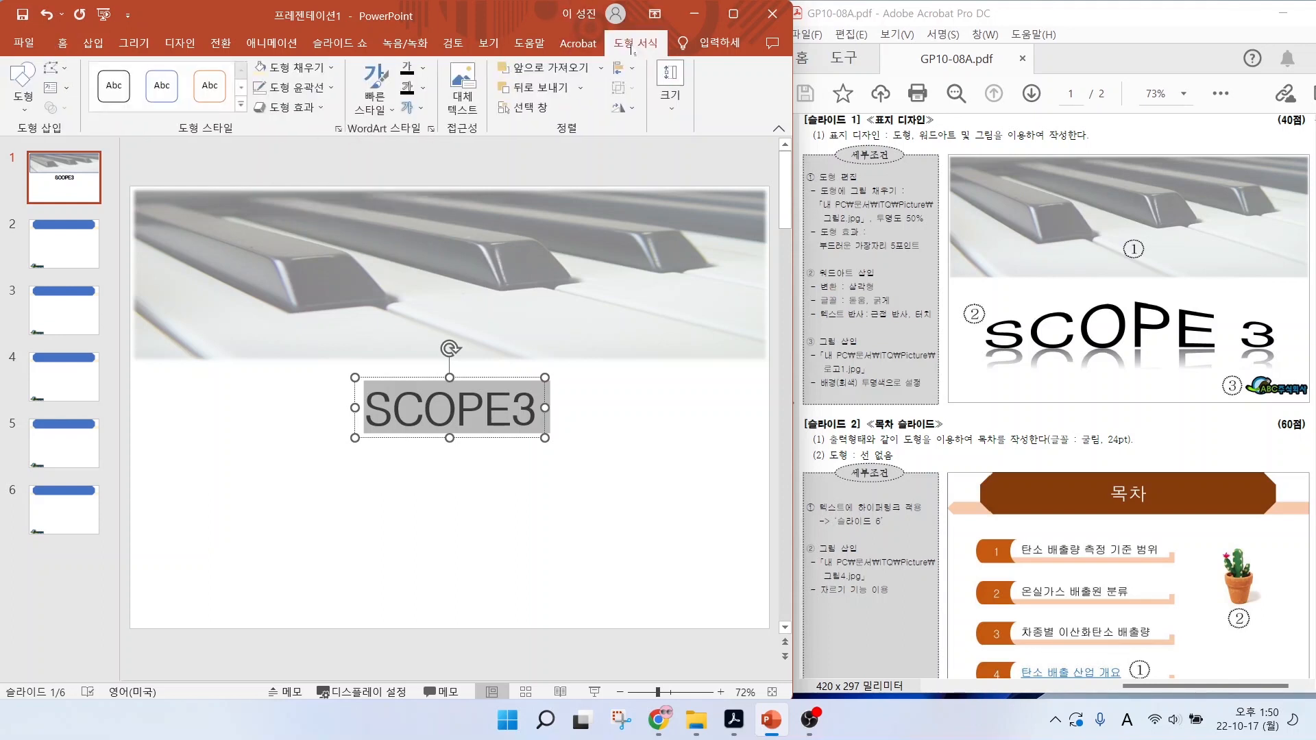
pyautogui.moveTo(213, 117)
pyautogui.mouseDown()
pyautogui.moveTo(166, 25)
pyautogui.moveTo(213, 140)
pyautogui.mouseUp()
pyautogui.moveTo(344, 385); pyautogui.dragTo(279, 323)
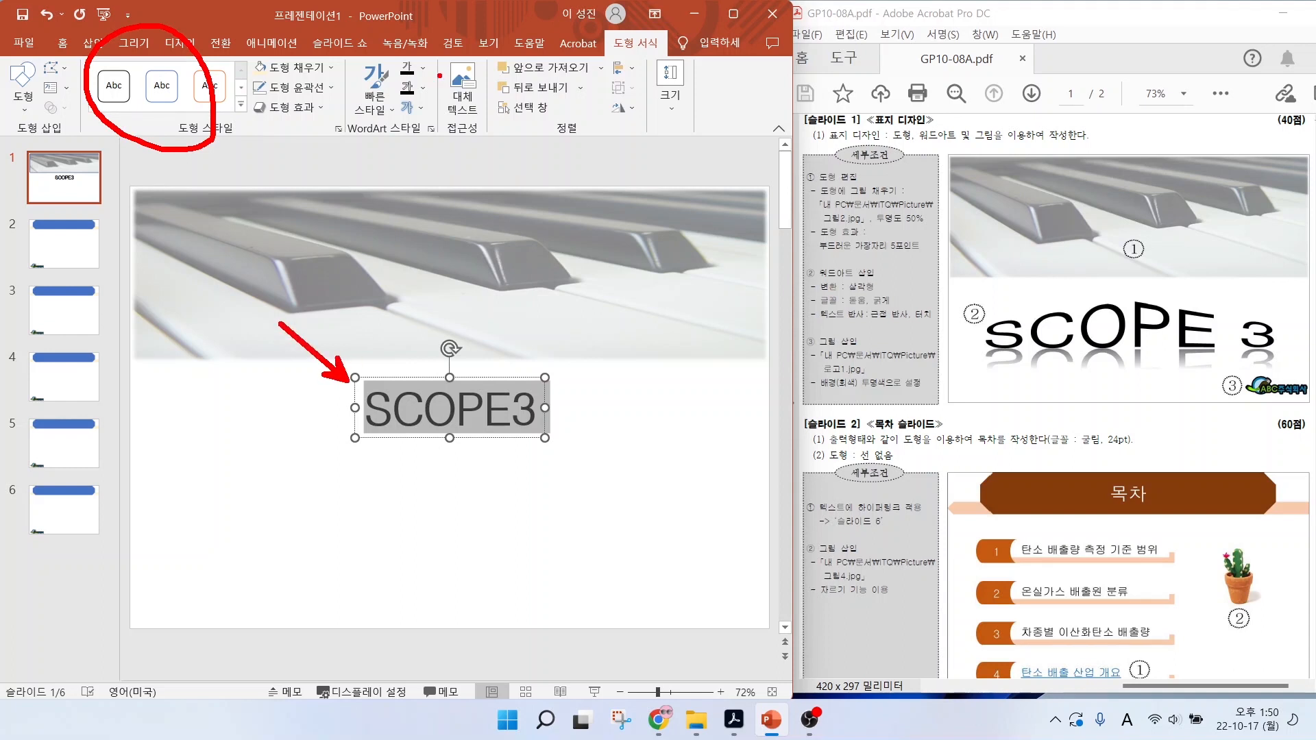
pyautogui.moveTo(403, 140); pyautogui.dragTo(446, 133)
pyautogui.moveTo(431, 51); pyautogui.dragTo(447, 142)
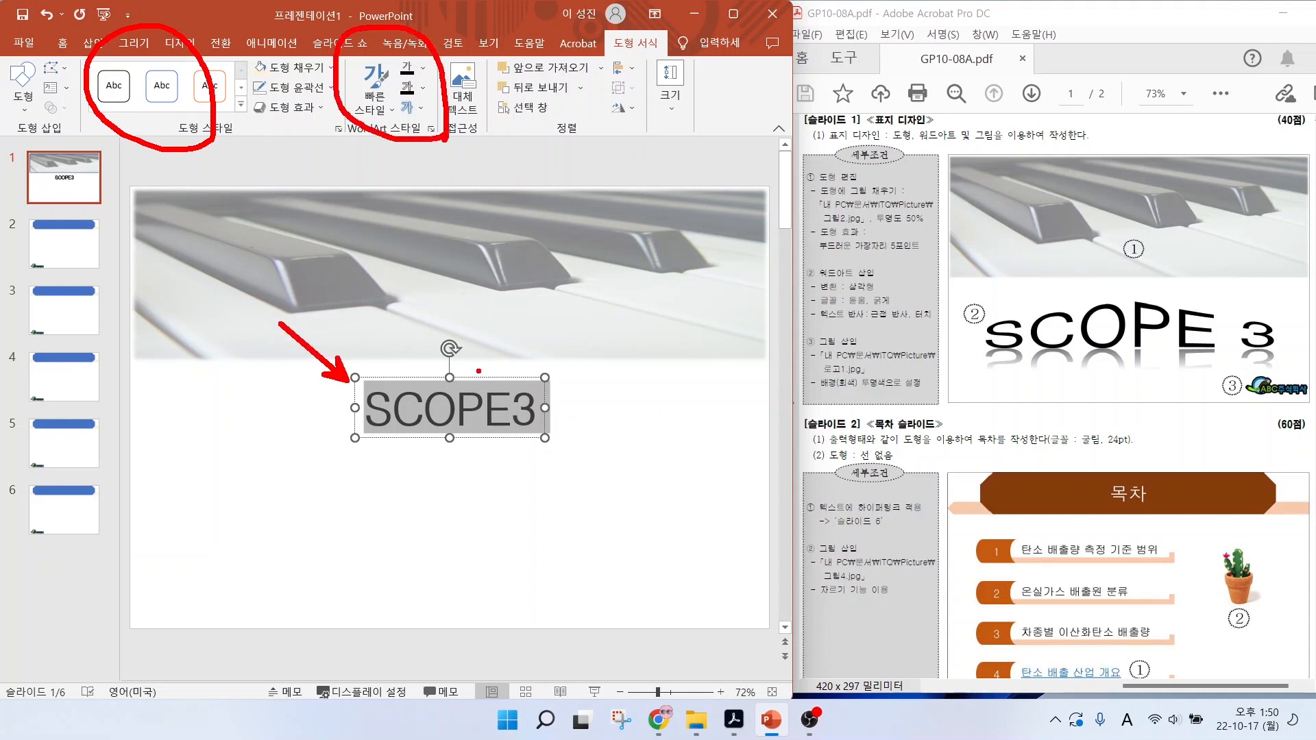
pyautogui.moveTo(483, 404); pyautogui.dragTo(525, 350)
pyautogui.moveTo(869, 286); pyautogui.dragTo(913, 251)
pyautogui.moveTo(867, 317); pyautogui.dragTo(893, 364)
pyautogui.press('Escape')
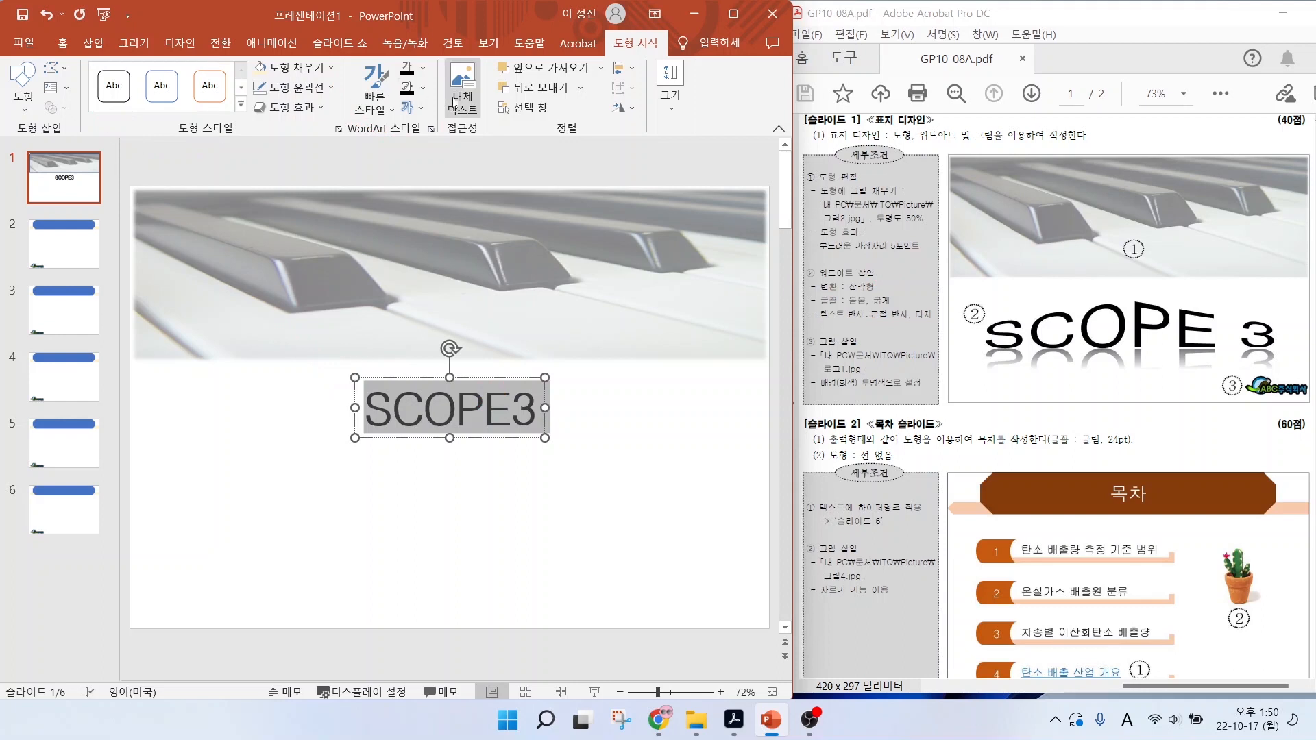
# - Apply the tight, touching reflection (근접 반사, 터치) and the triangle (삼각형) transform to the SCOPE3 WordArt
pyautogui.click(414, 107)
pyautogui.moveTo(464, 185)
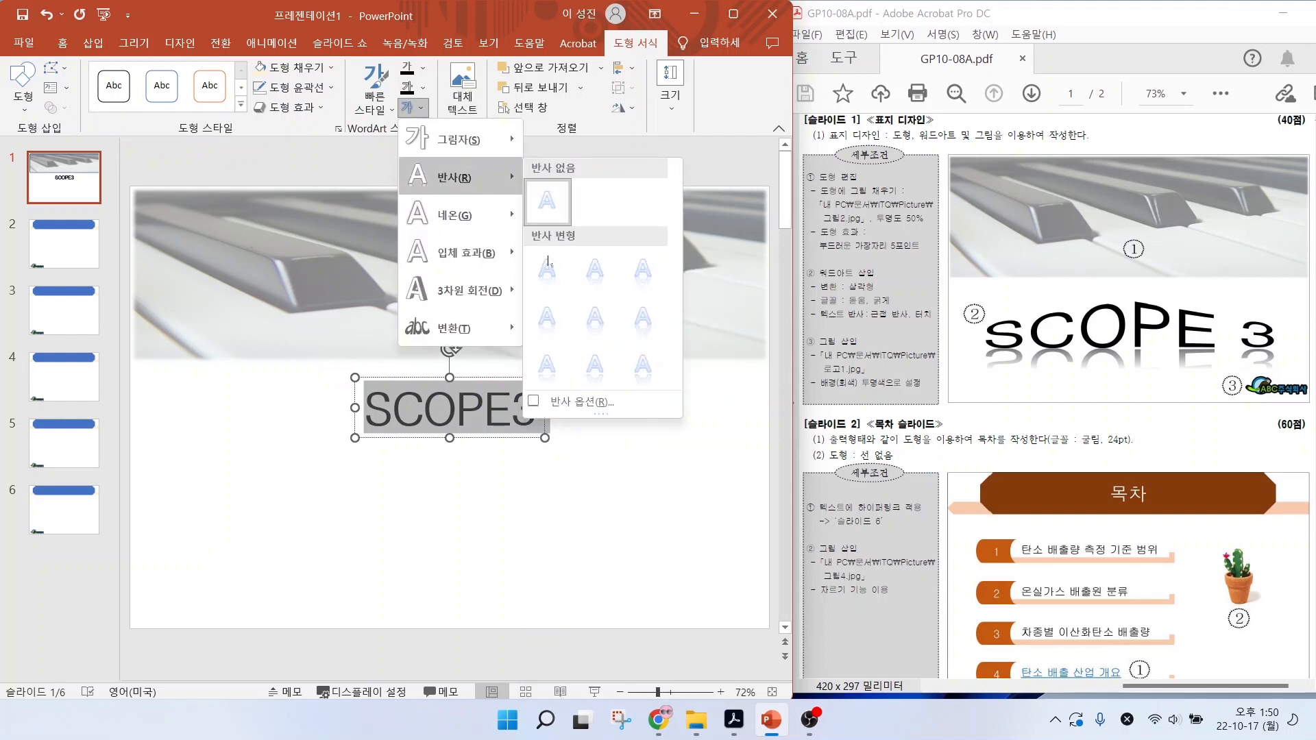
pyautogui.click(548, 277)
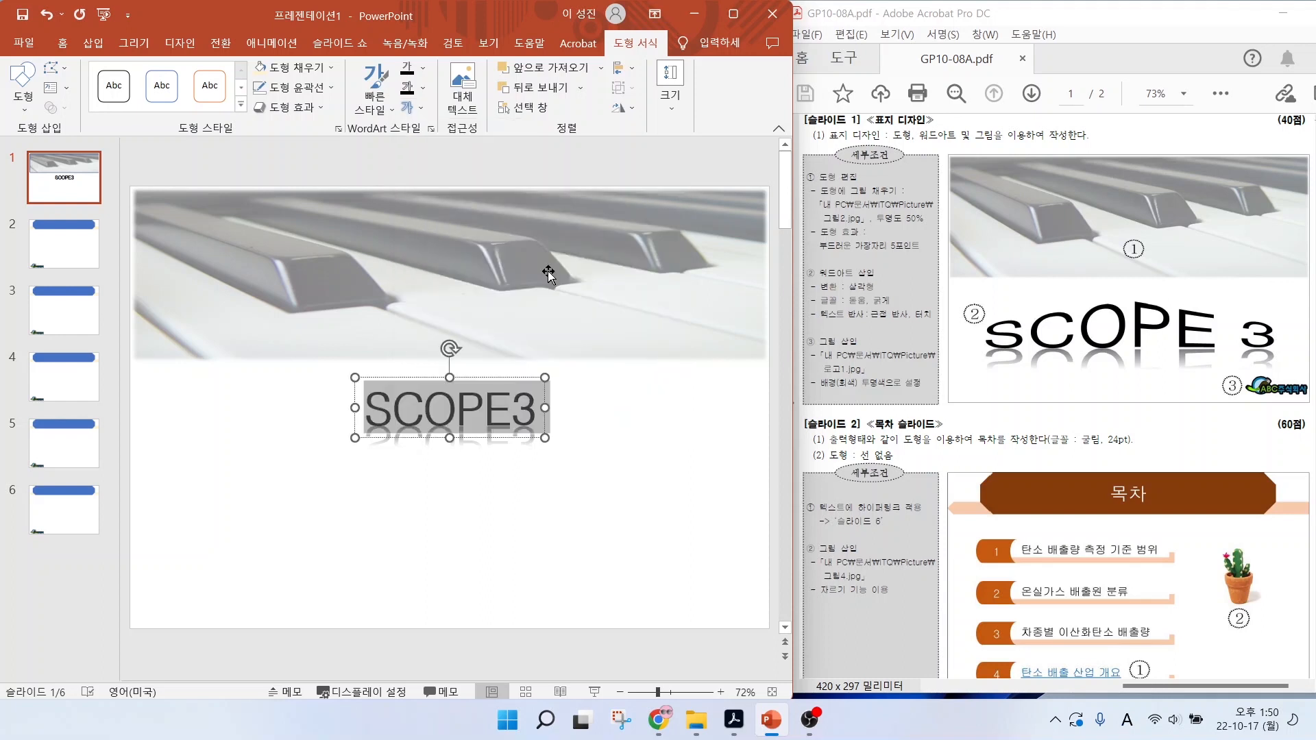
pyautogui.click(411, 107)
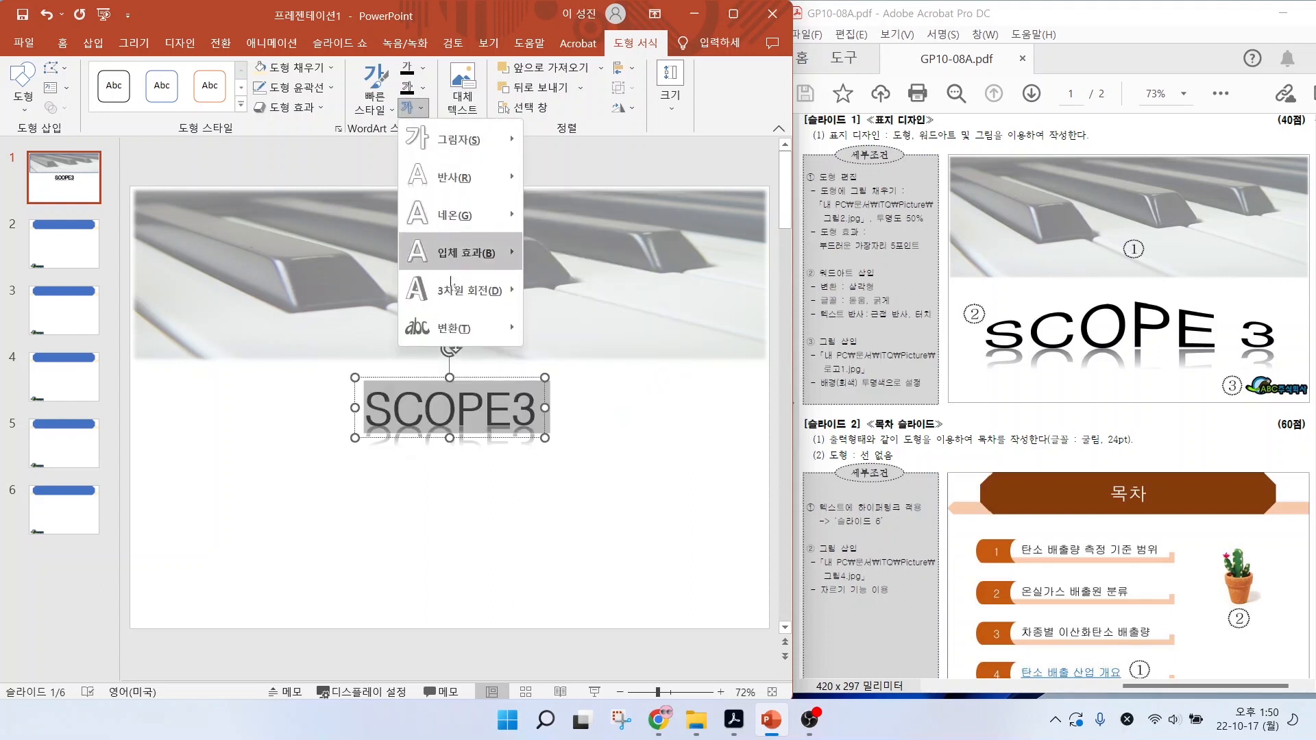
pyautogui.moveTo(452, 327)
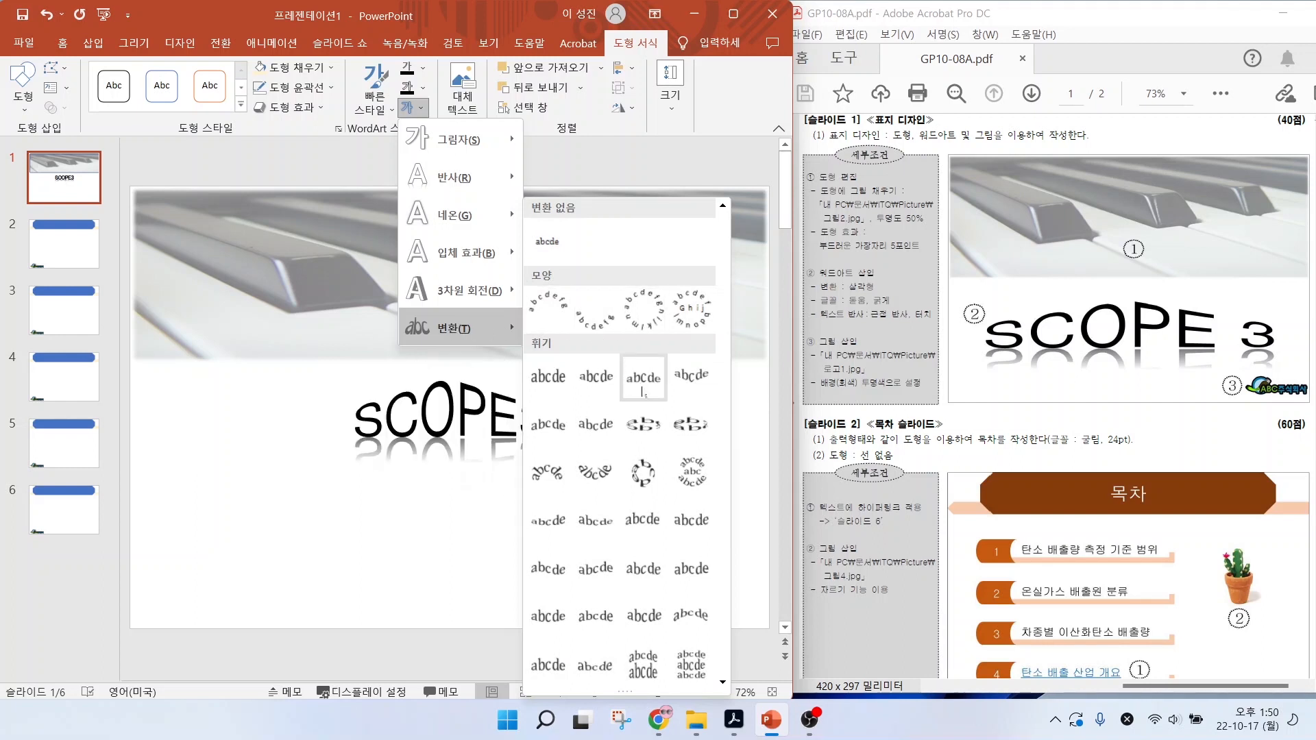
pyautogui.click(643, 390)
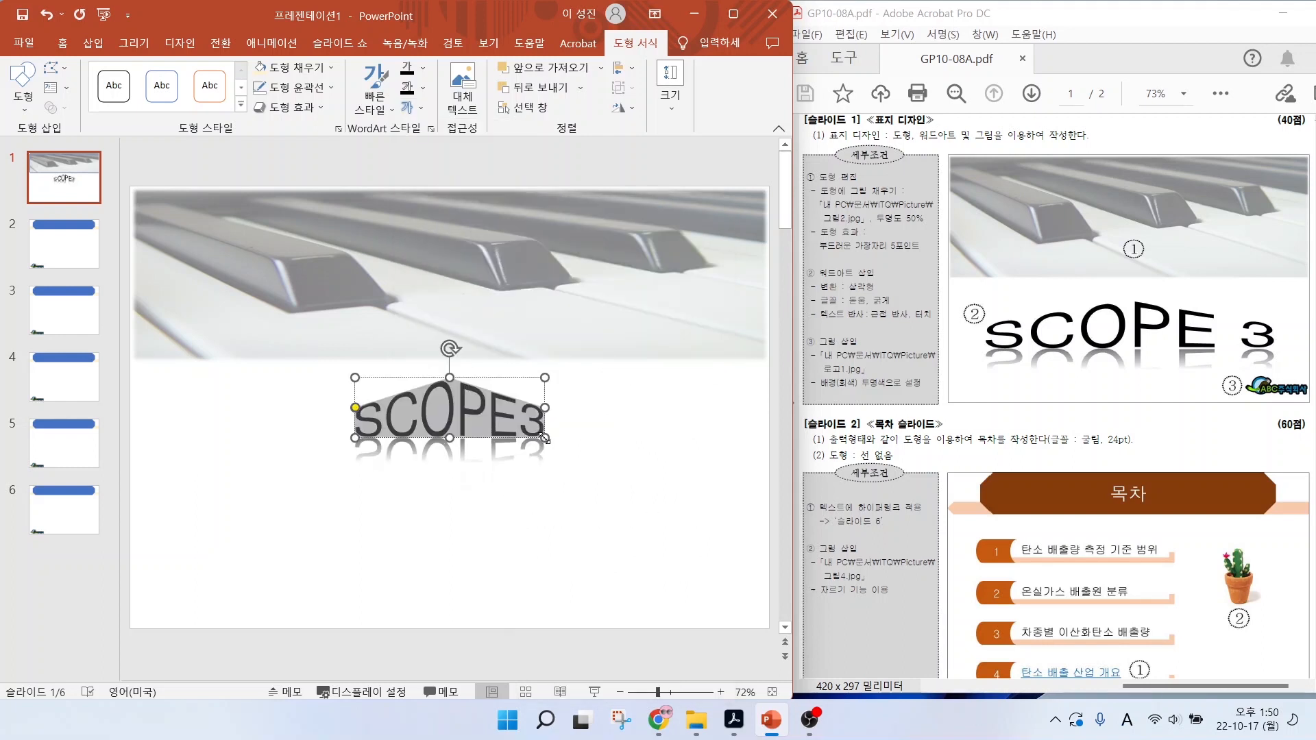
# - Enlarge the SCOPE3 WordArt in both directions so it spans most of the slide's width beneath the piano picture, and deselect it
pyautogui.moveTo(545, 437); pyautogui.dragTo(668, 490)
pyautogui.moveTo(355, 377); pyautogui.dragTo(214, 363)
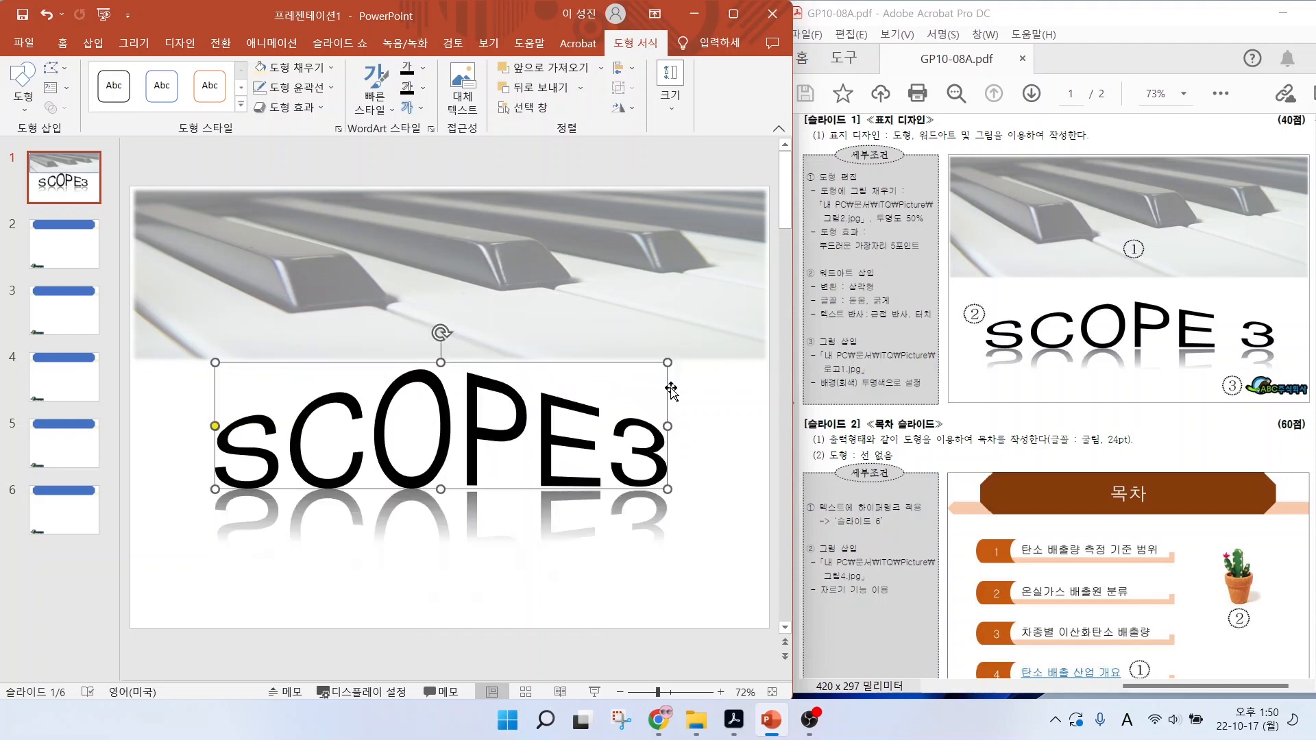
pyautogui.moveTo(668, 489); pyautogui.dragTo(682, 489)
pyautogui.click(651, 554)
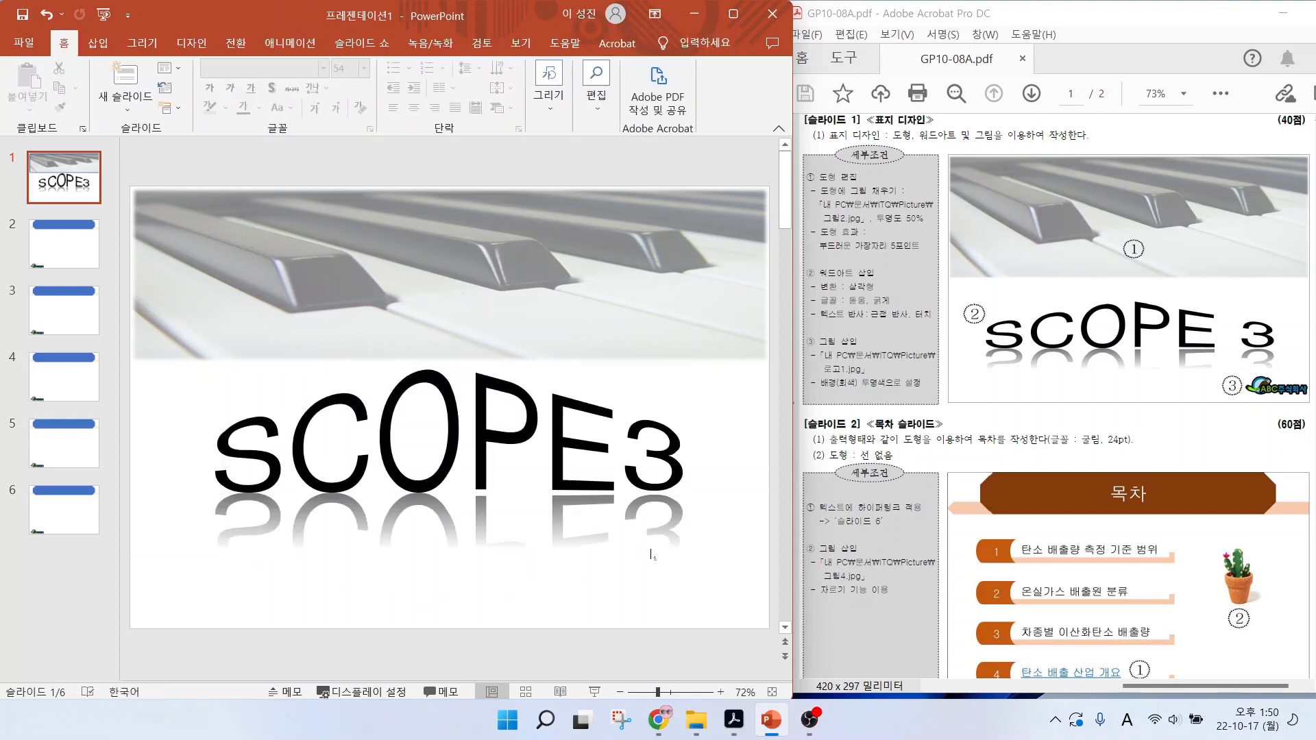
# - Insert the picture 로고1.jpg from the Picture folder in the slide's lower-right corner, scaled down to about 2.69 by 8.18 cm
pyautogui.click(98, 42)
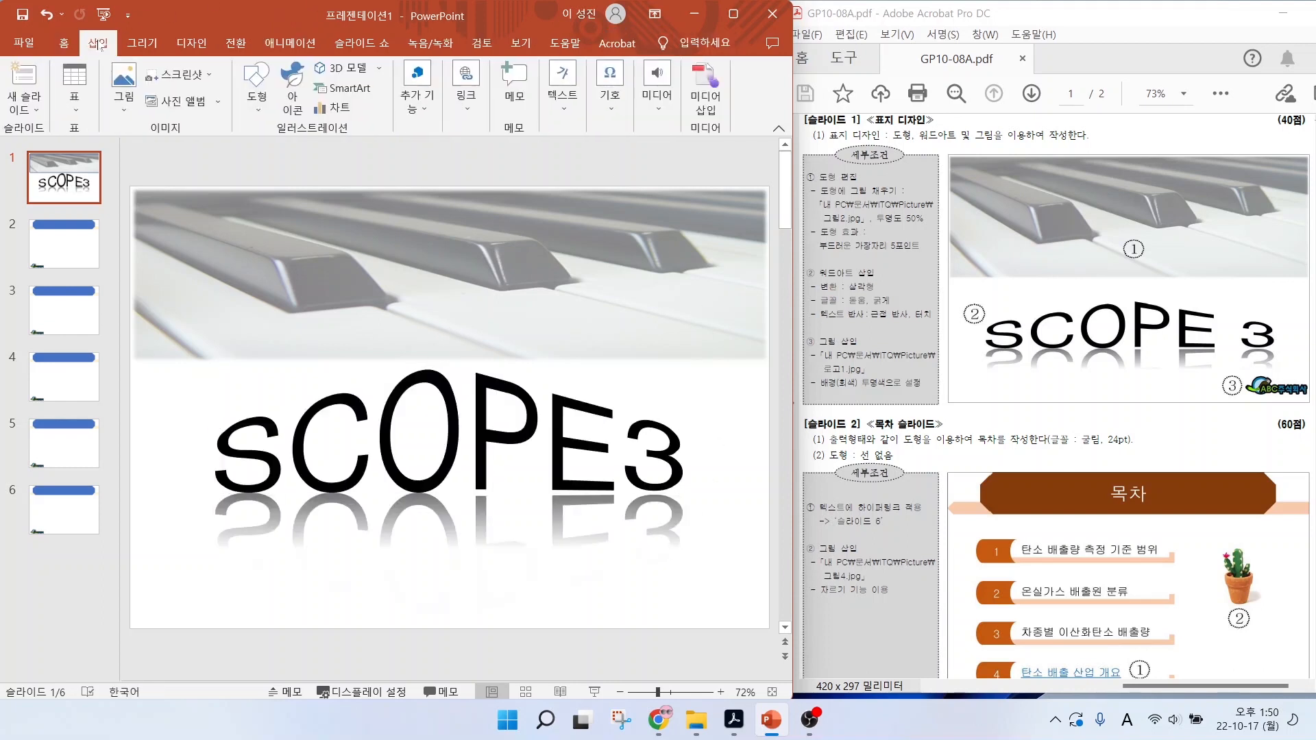
pyautogui.click(122, 81)
pyautogui.click(165, 156)
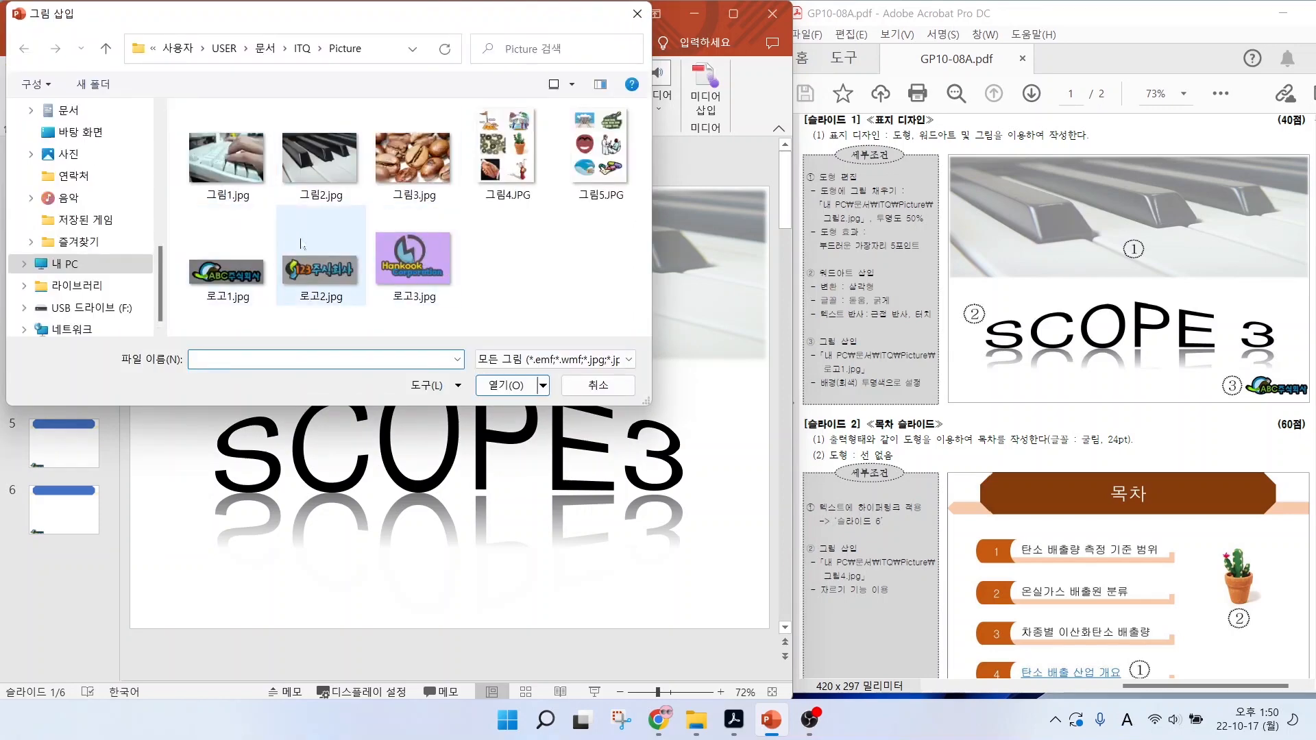
pyautogui.click(235, 283)
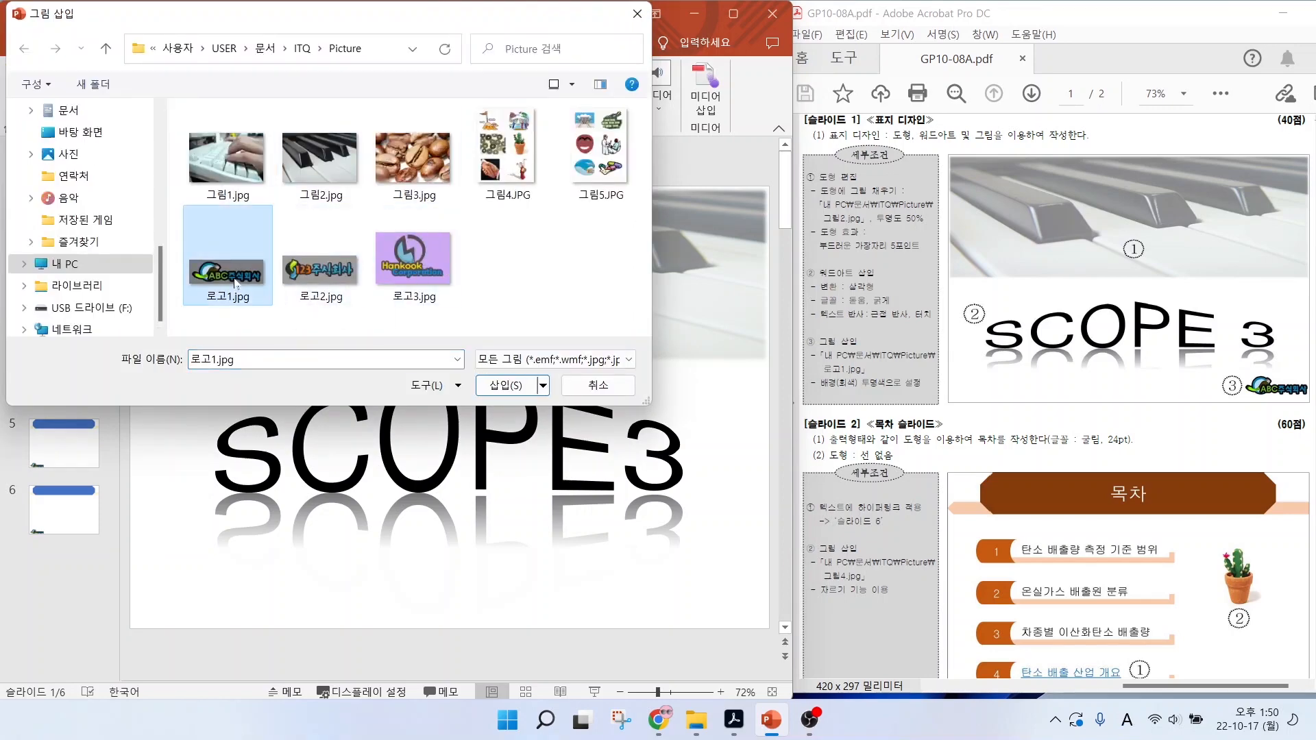
pyautogui.click(506, 385)
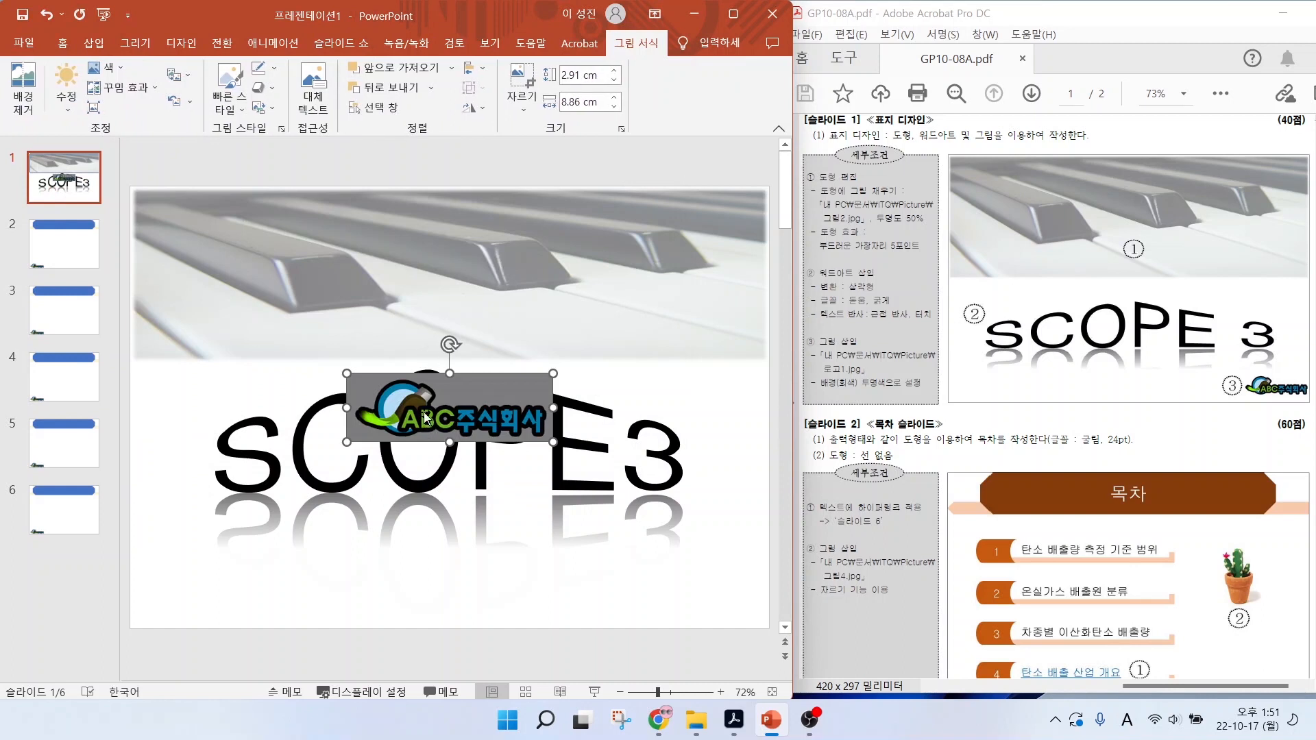
pyautogui.moveTo(432, 411); pyautogui.dragTo(643, 592)
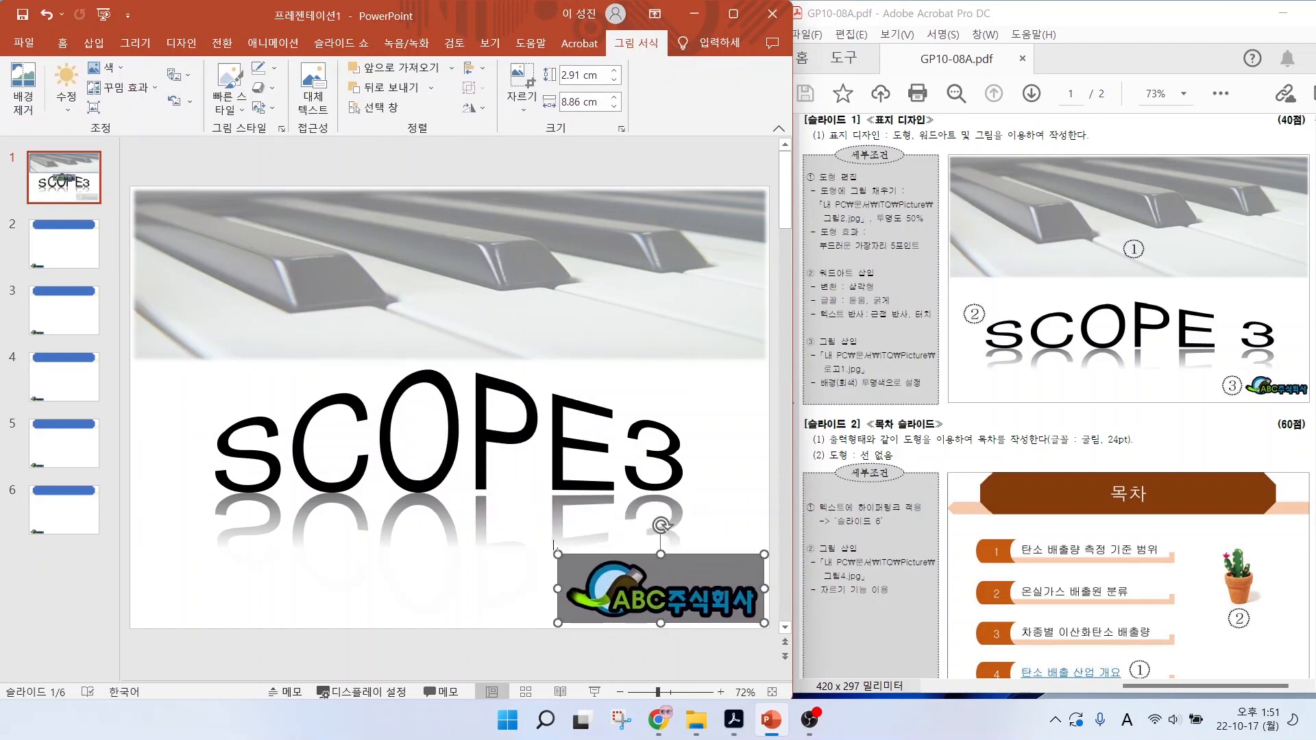
pyautogui.moveTo(558, 554); pyautogui.dragTo(574, 560)
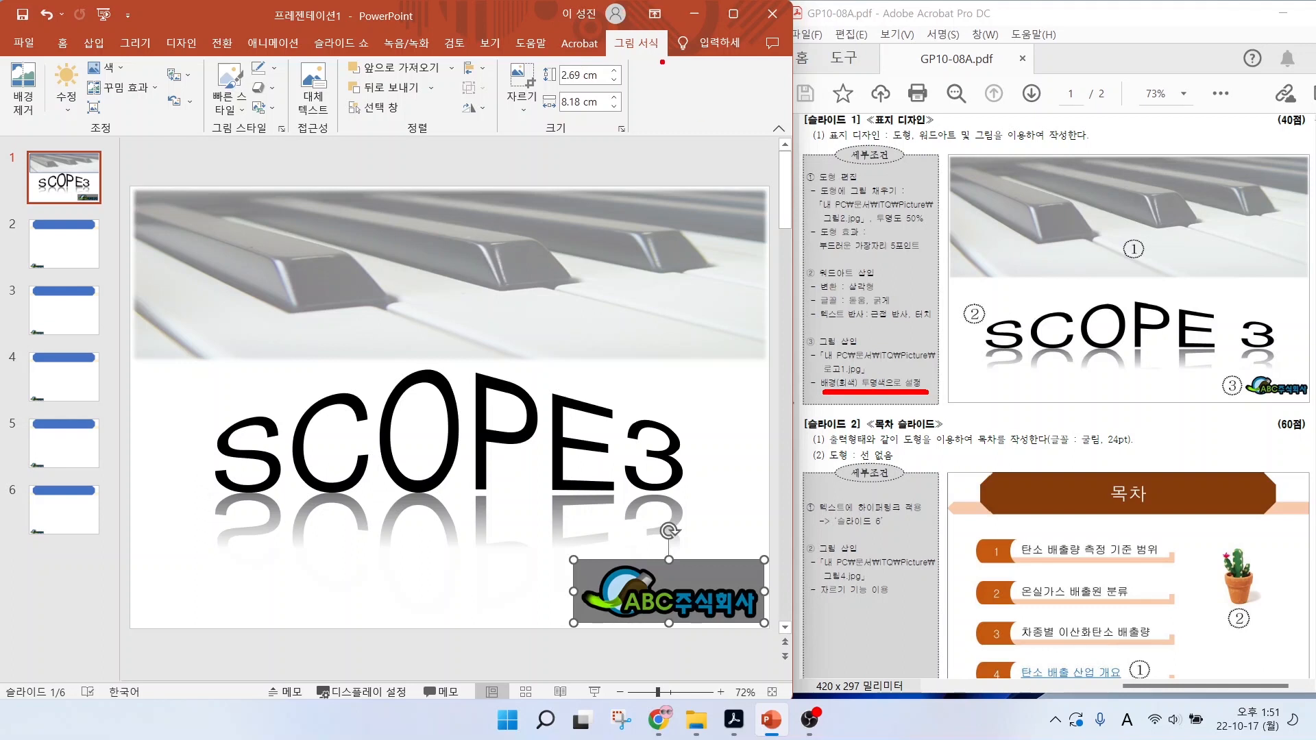
pyautogui.moveTo(662, 62)
pyautogui.mouseDown()
pyautogui.moveTo(646, 75)
pyautogui.moveTo(616, 34)
pyautogui.moveTo(664, 74)
pyautogui.mouseUp()
pyautogui.moveTo(127, 76)
pyautogui.mouseDown()
pyautogui.moveTo(97, 53)
pyautogui.moveTo(128, 81)
pyautogui.mouseUp()
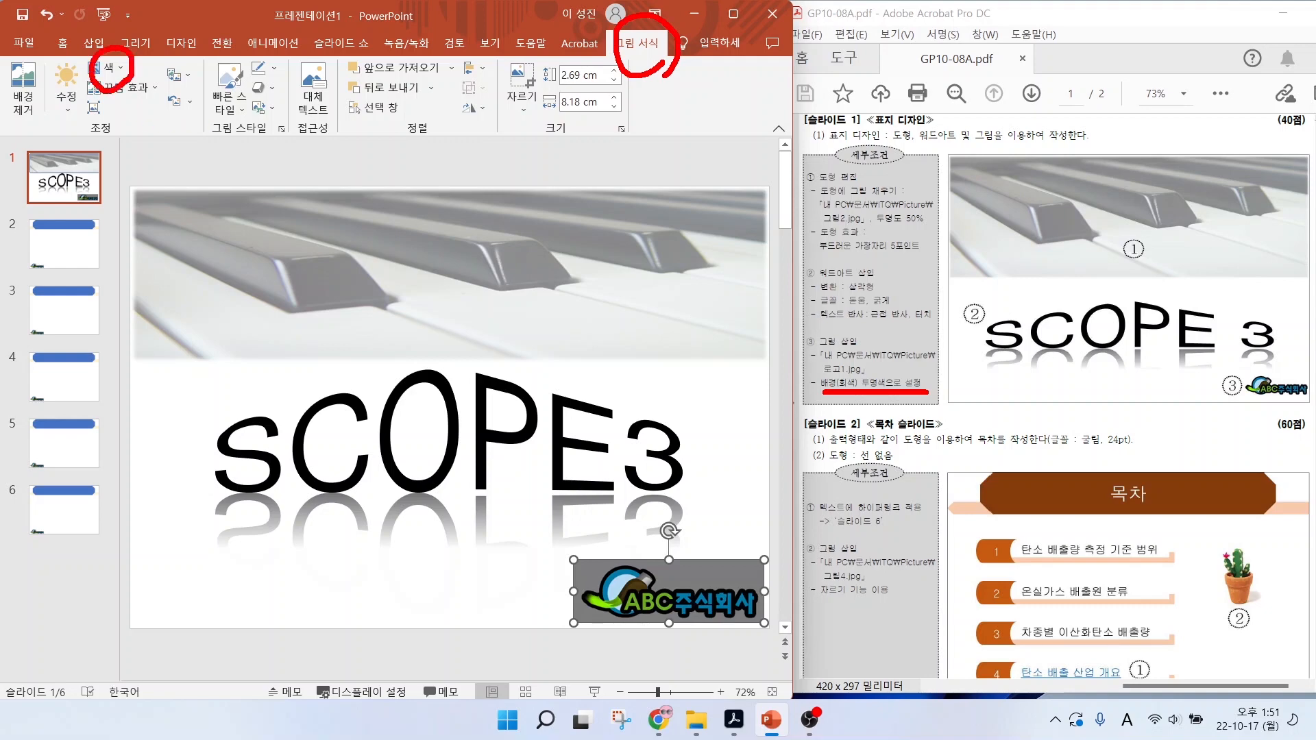
# - Set the logo's grey background as the transparent color, deselect the logo and go to slide 2
pyautogui.click(120, 70)
pyautogui.click(152, 372)
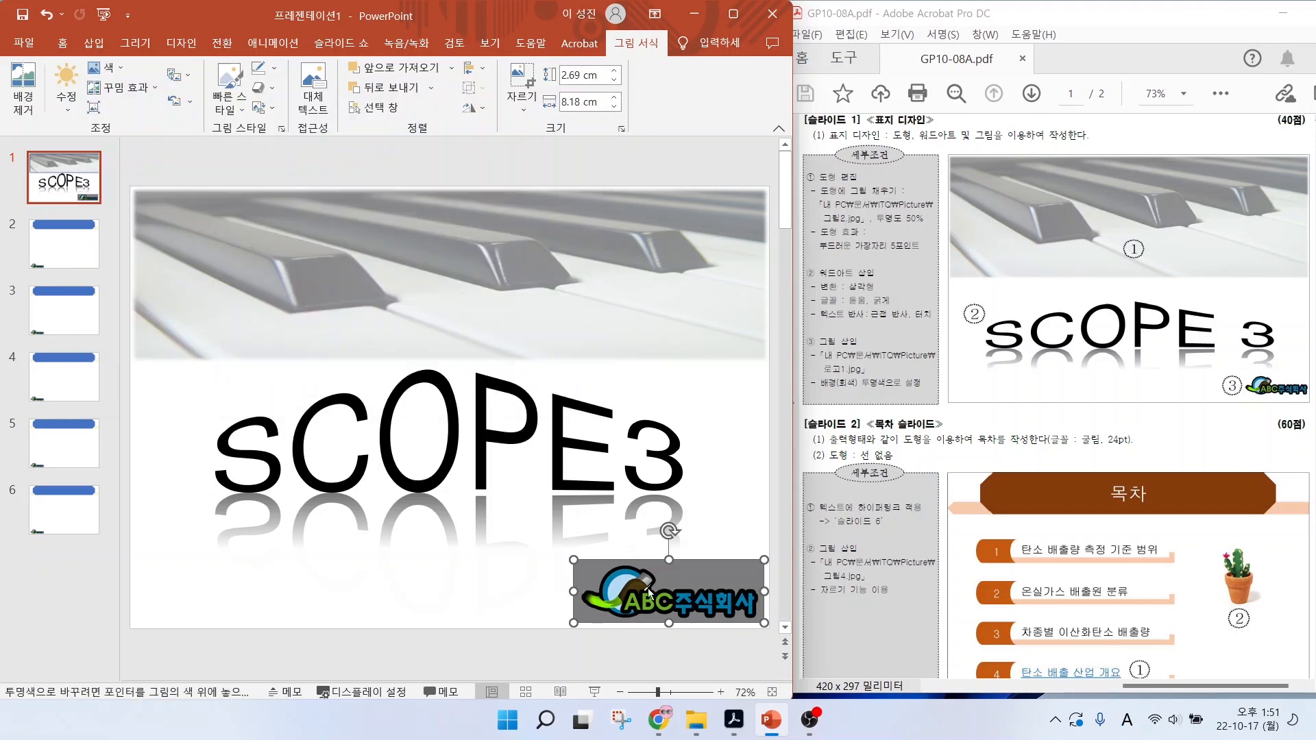
pyautogui.click(702, 569)
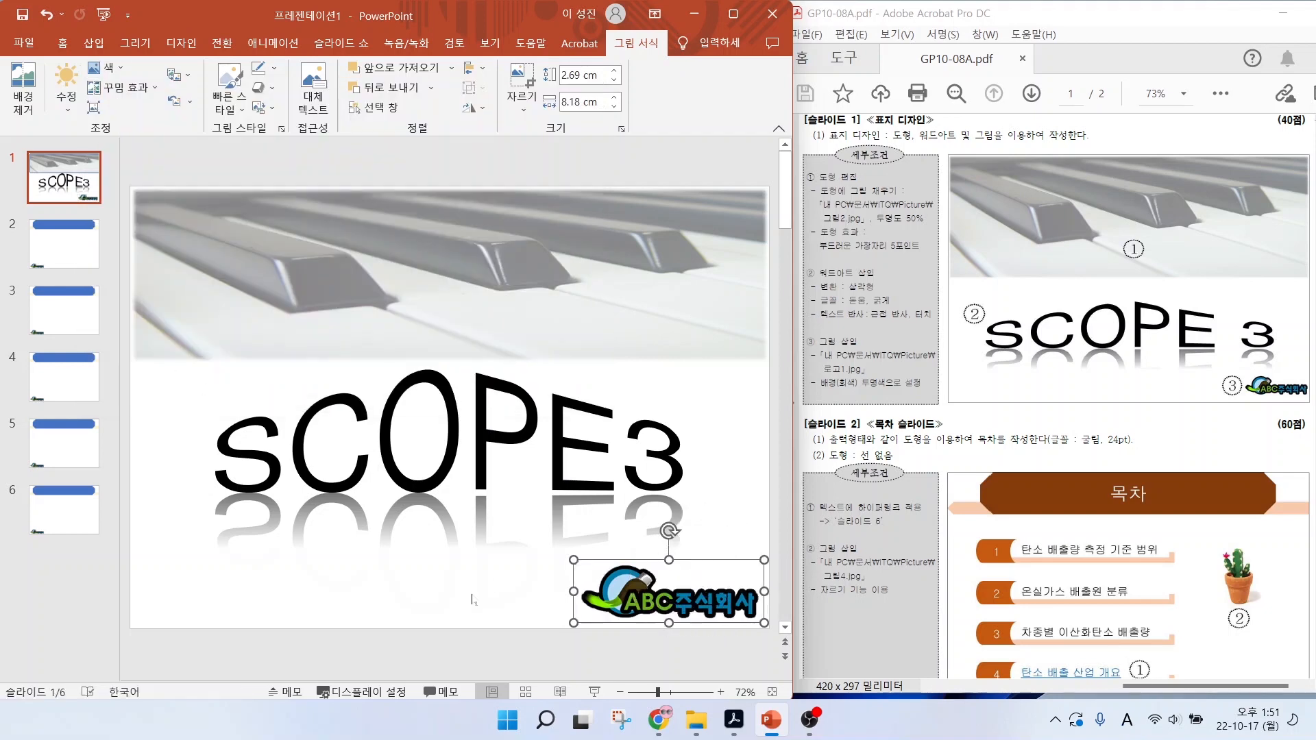
pyautogui.click(434, 608)
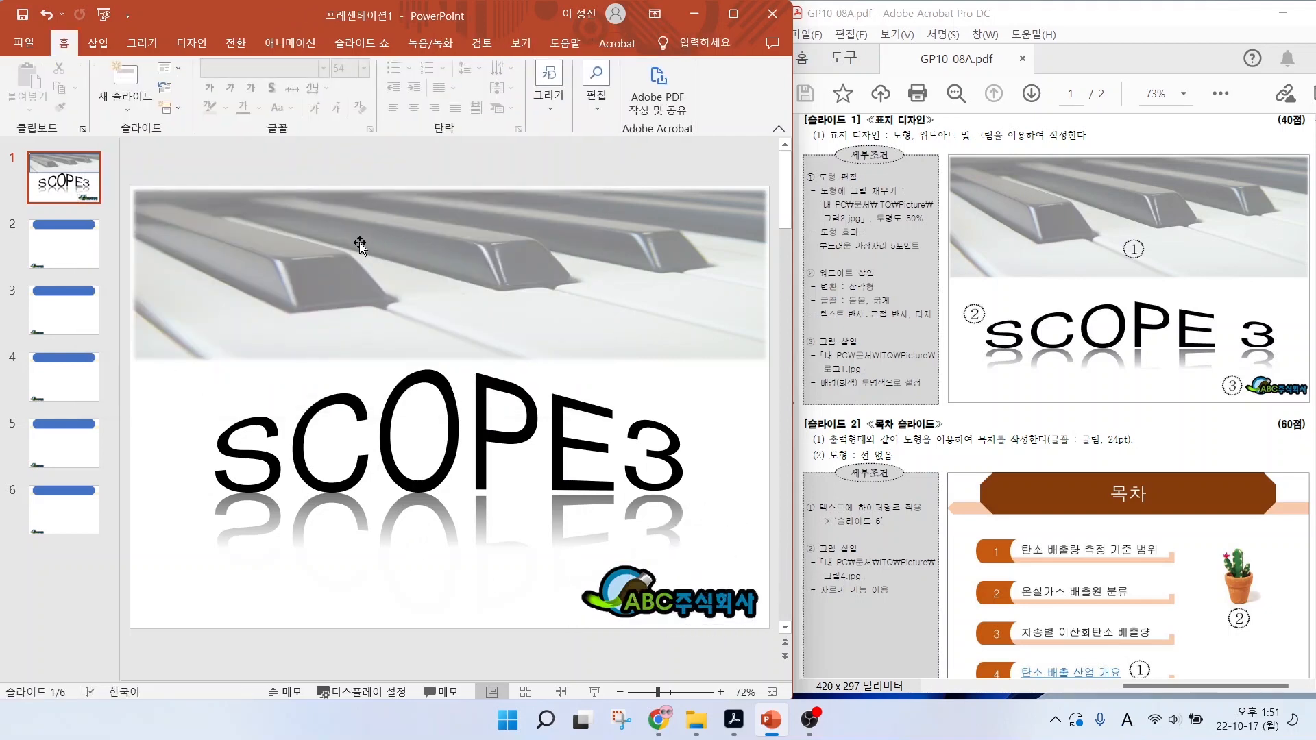
pyautogui.scroll(-1, 669, 473)
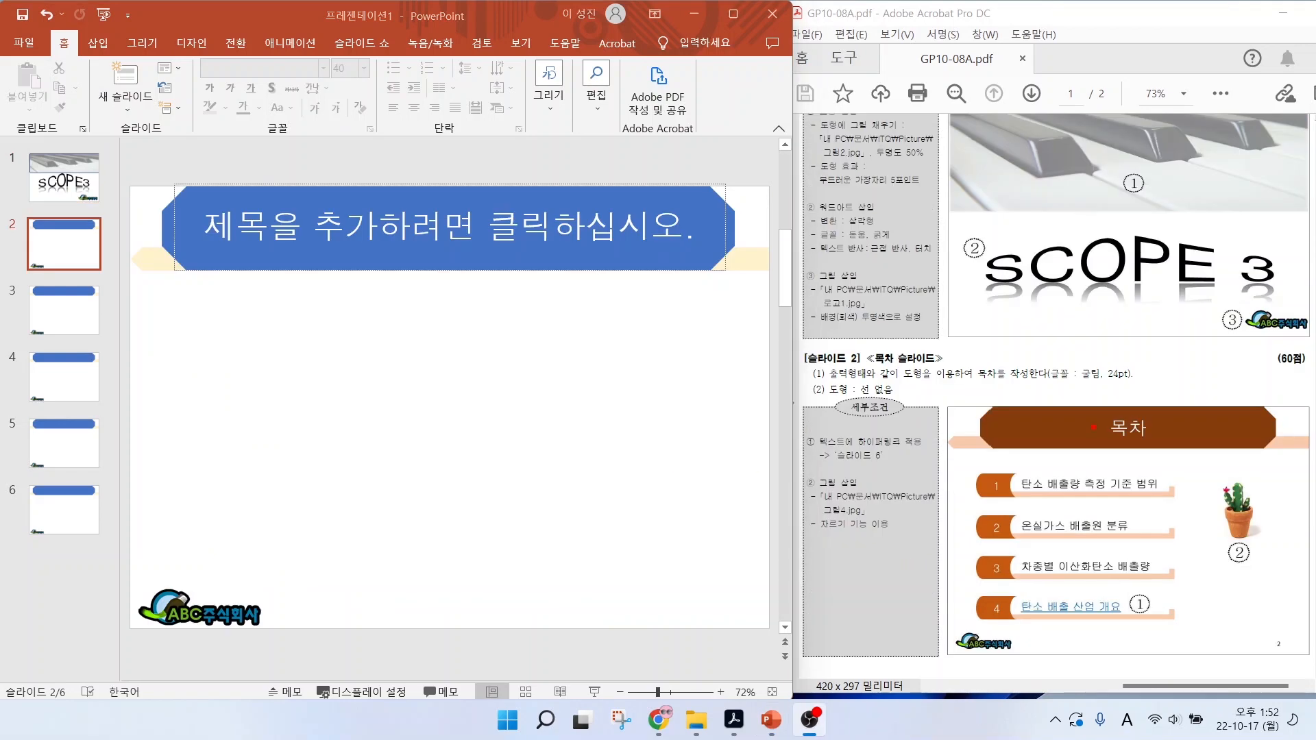
pyautogui.moveTo(909, 382)
pyautogui.mouseDown()
pyautogui.moveTo(1081, 383)
pyautogui.moveTo(1121, 351)
pyautogui.moveTo(1129, 382)
pyautogui.mouseUp()
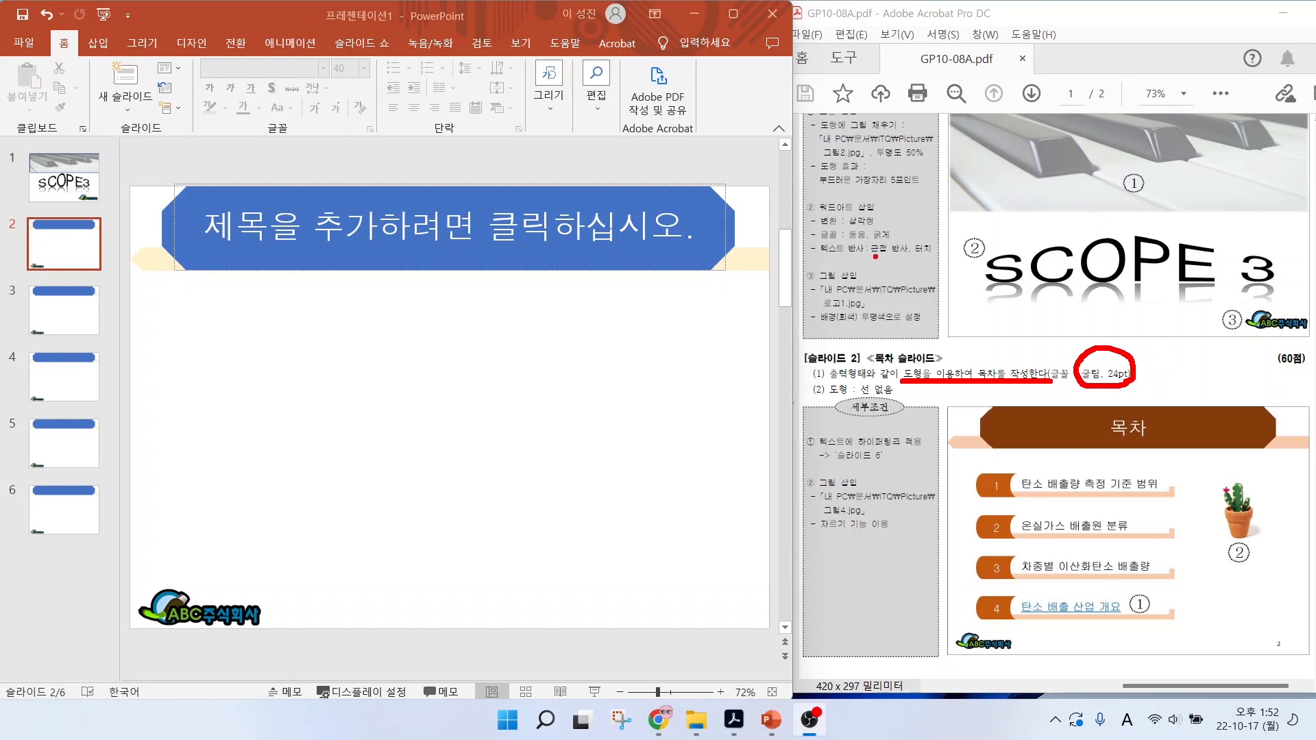
pyautogui.press('Escape')
# - Enter 목차 as the title of slide 2
pyautogui.click(398, 224)
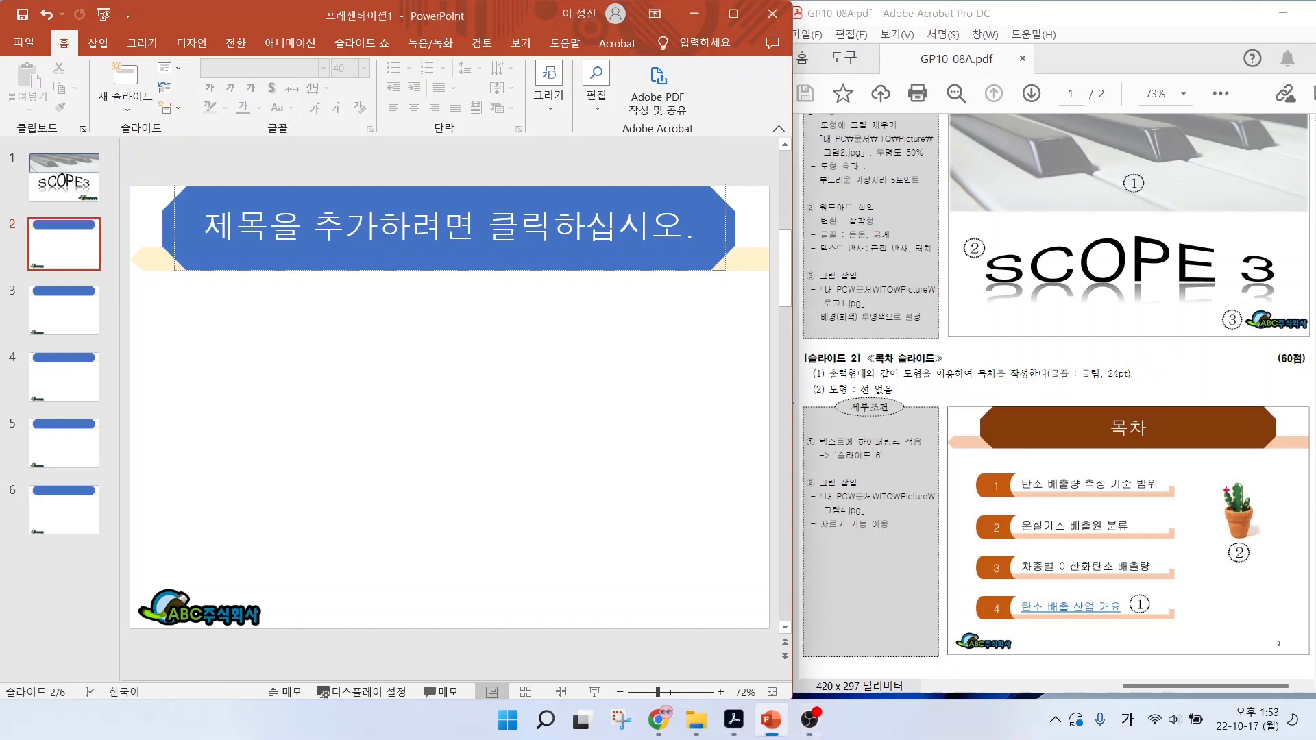
pyautogui.click(397, 223)
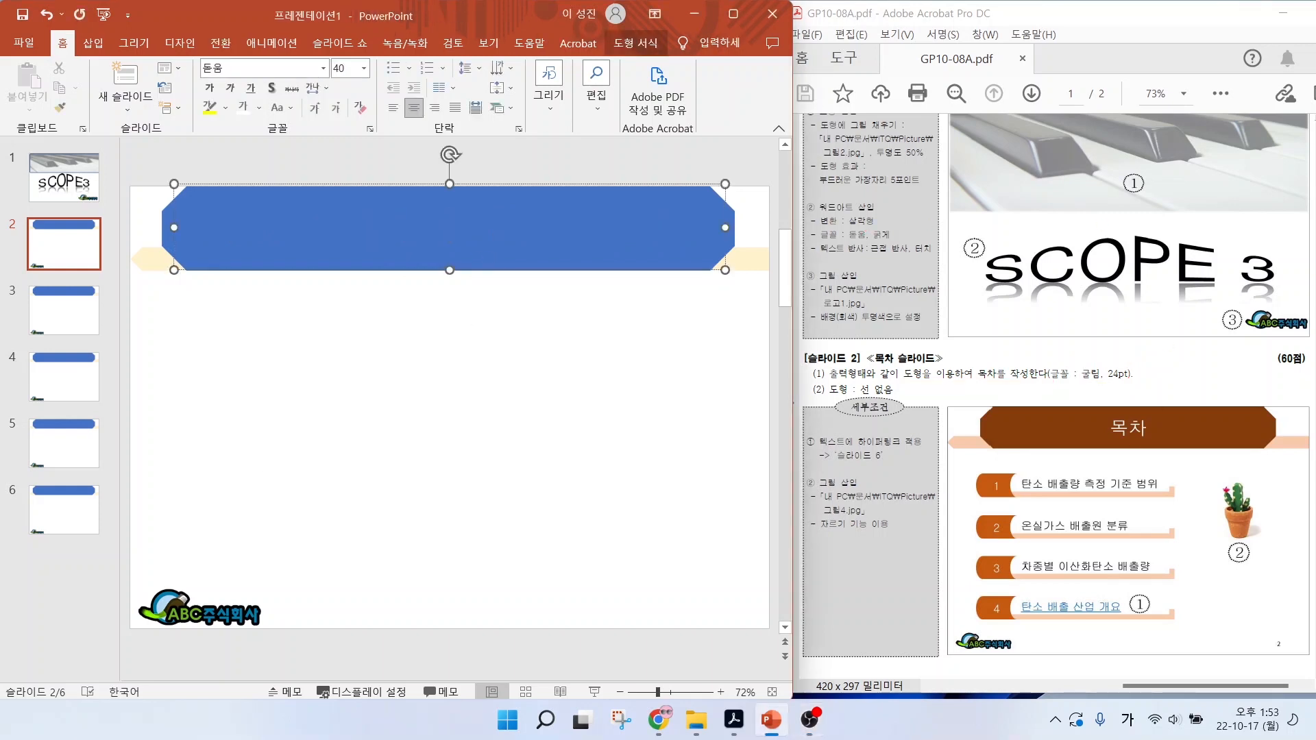
pyautogui.write('목차')
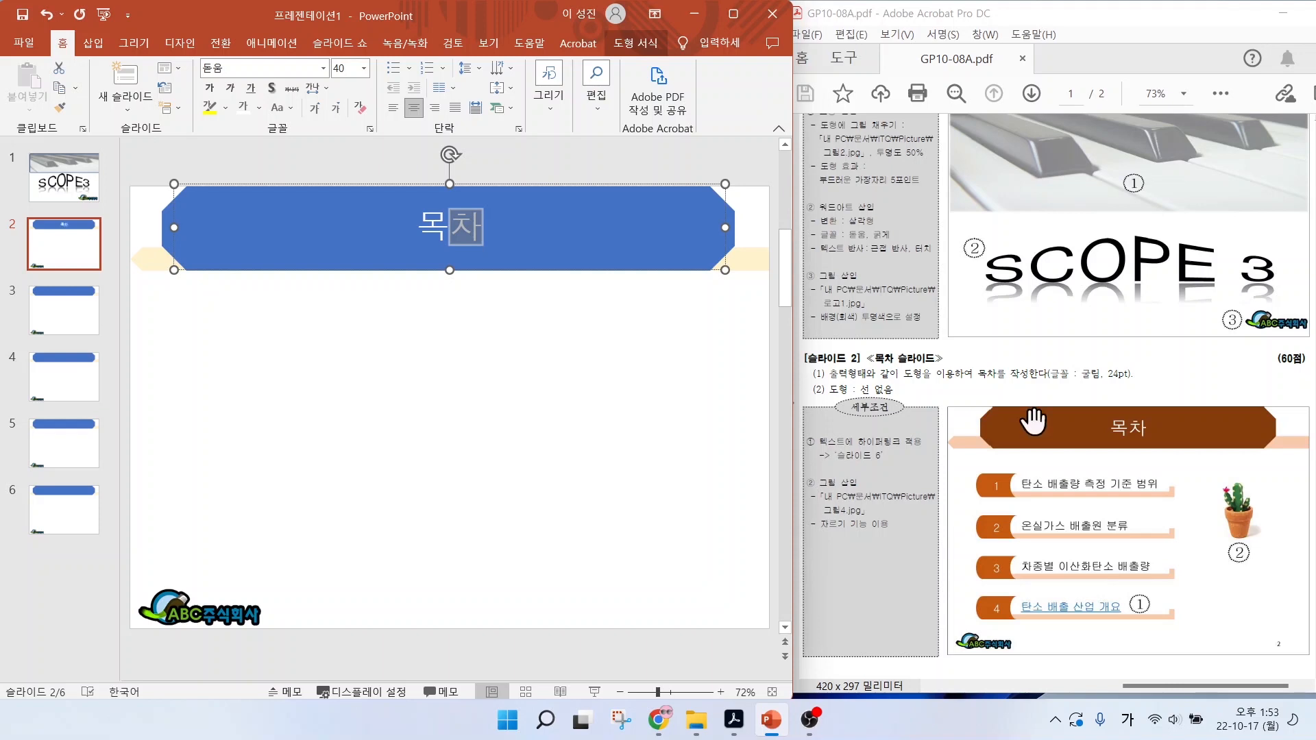
pyautogui.moveTo(1126, 389)
pyautogui.mouseDown()
pyautogui.moveTo(1100, 354)
pyautogui.moveTo(1138, 396)
pyautogui.mouseUp()
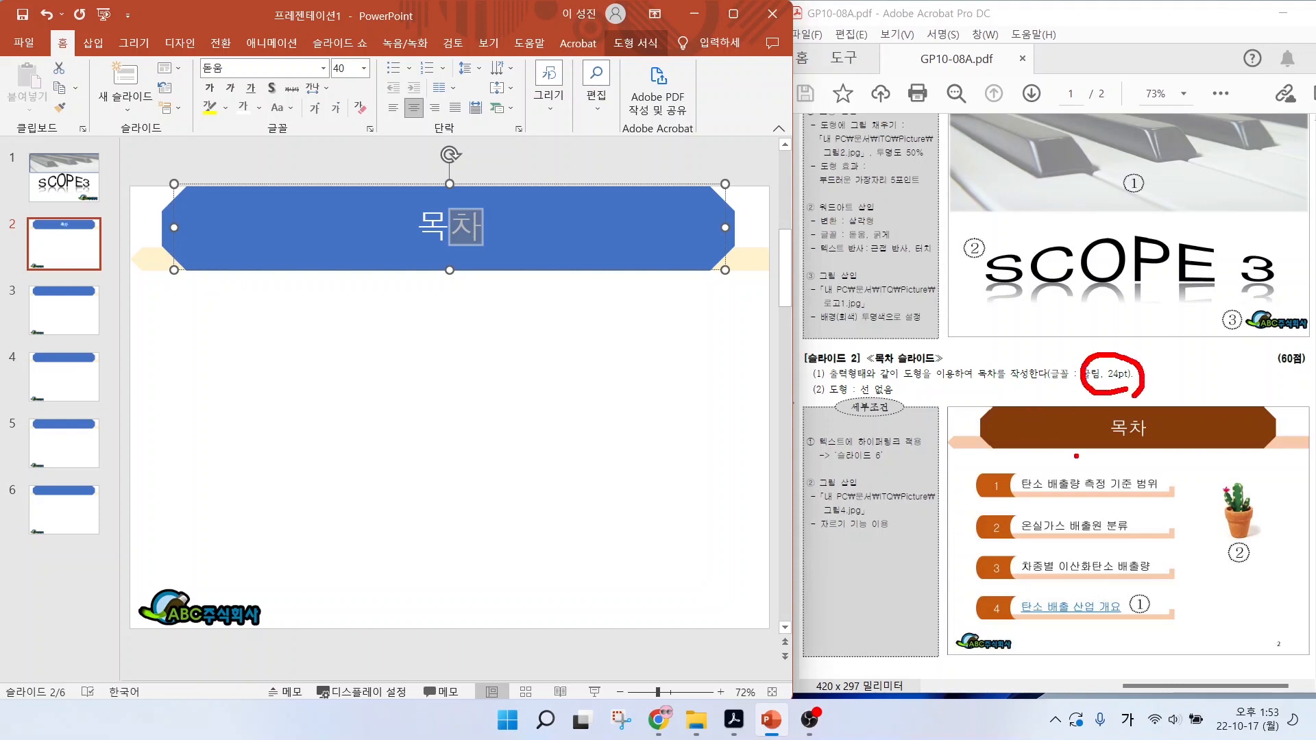
pyautogui.moveTo(977, 469); pyautogui.dragTo(1172, 625)
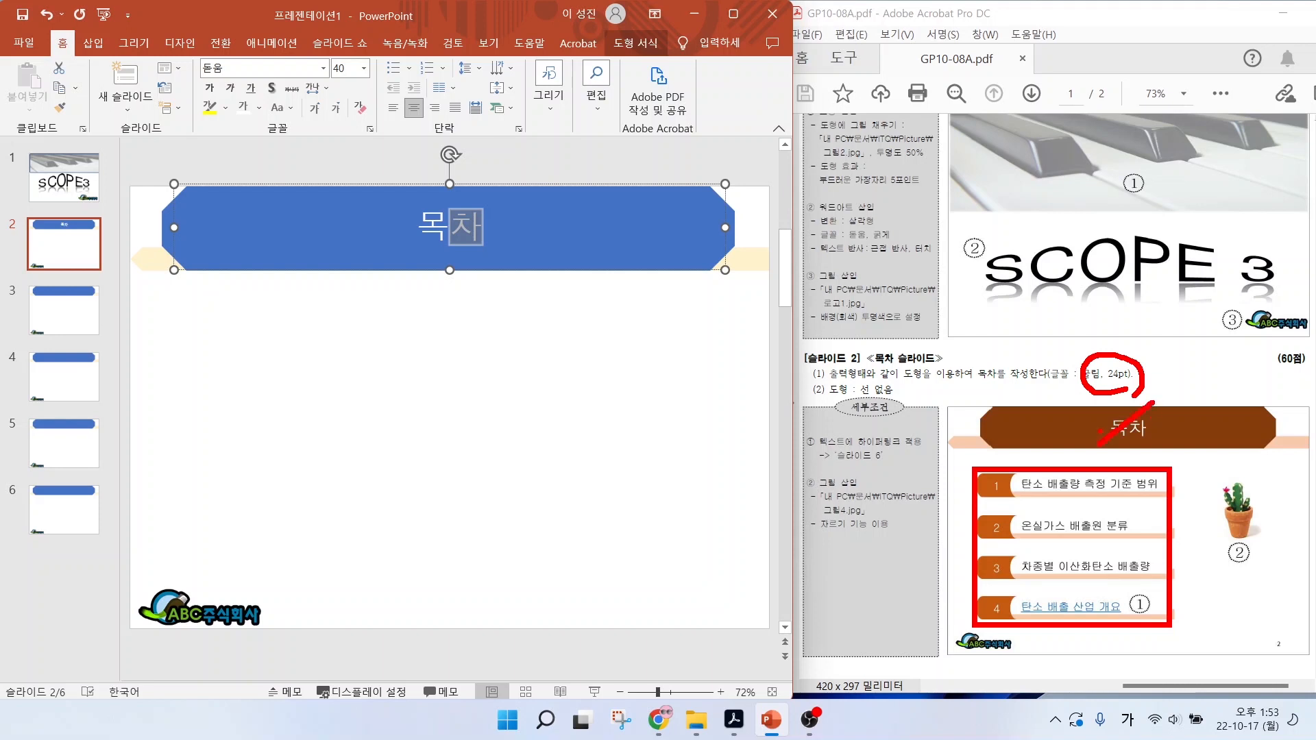
# - Draw a long thin L-shape beneath the title bar, flip it horizontally and align its left end near the title bar's left edge
pyautogui.click(413, 340)
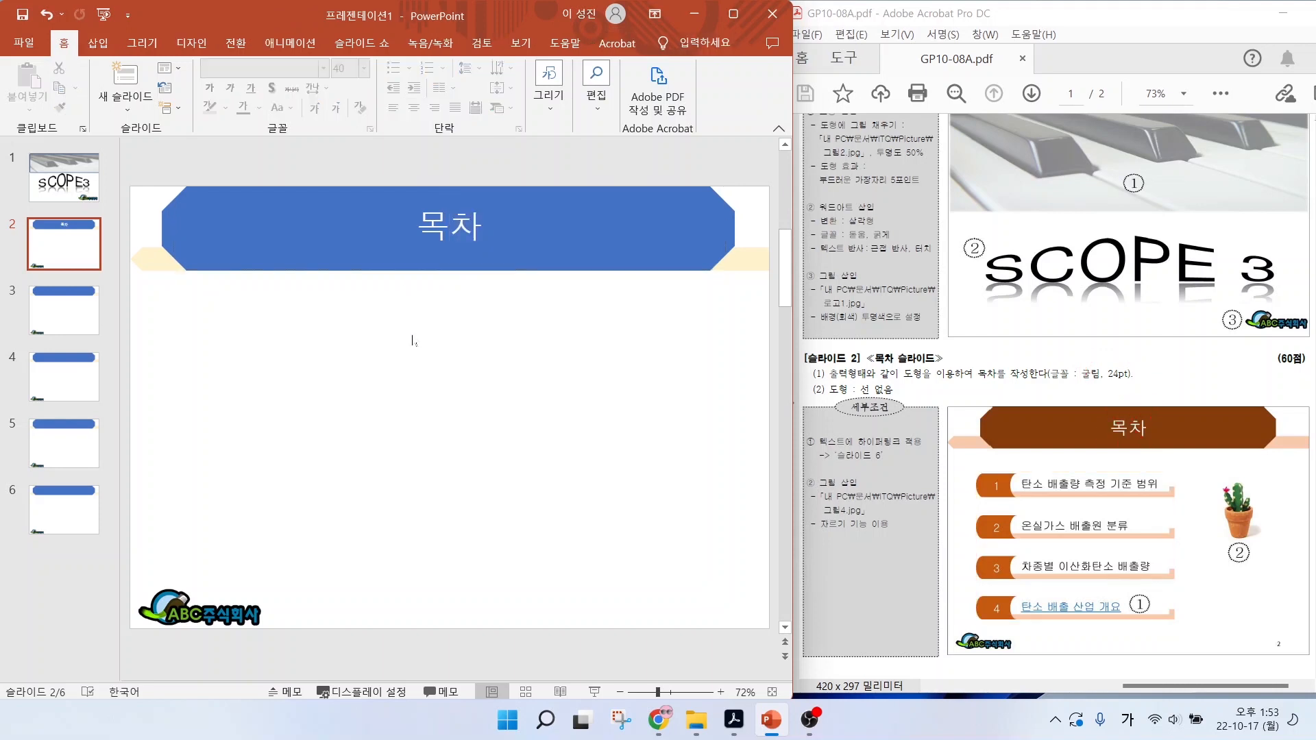
pyautogui.click(98, 42)
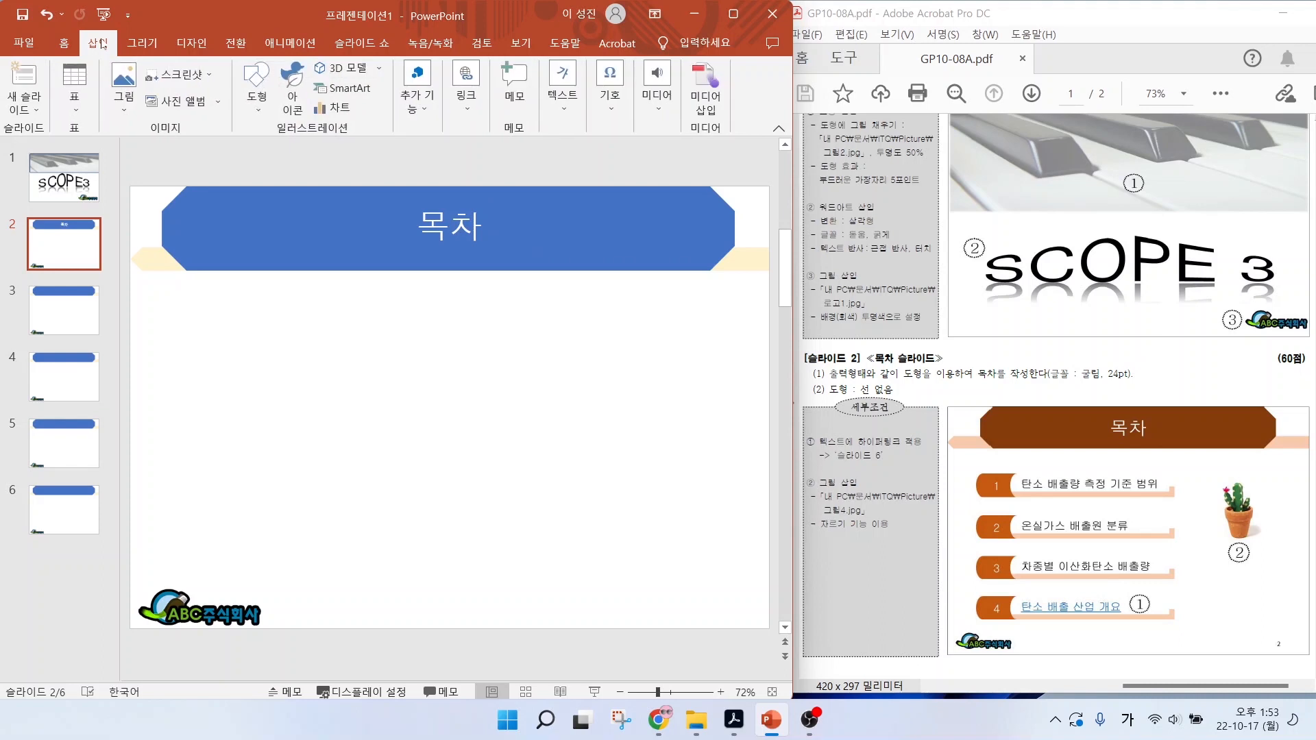
pyautogui.click(263, 110)
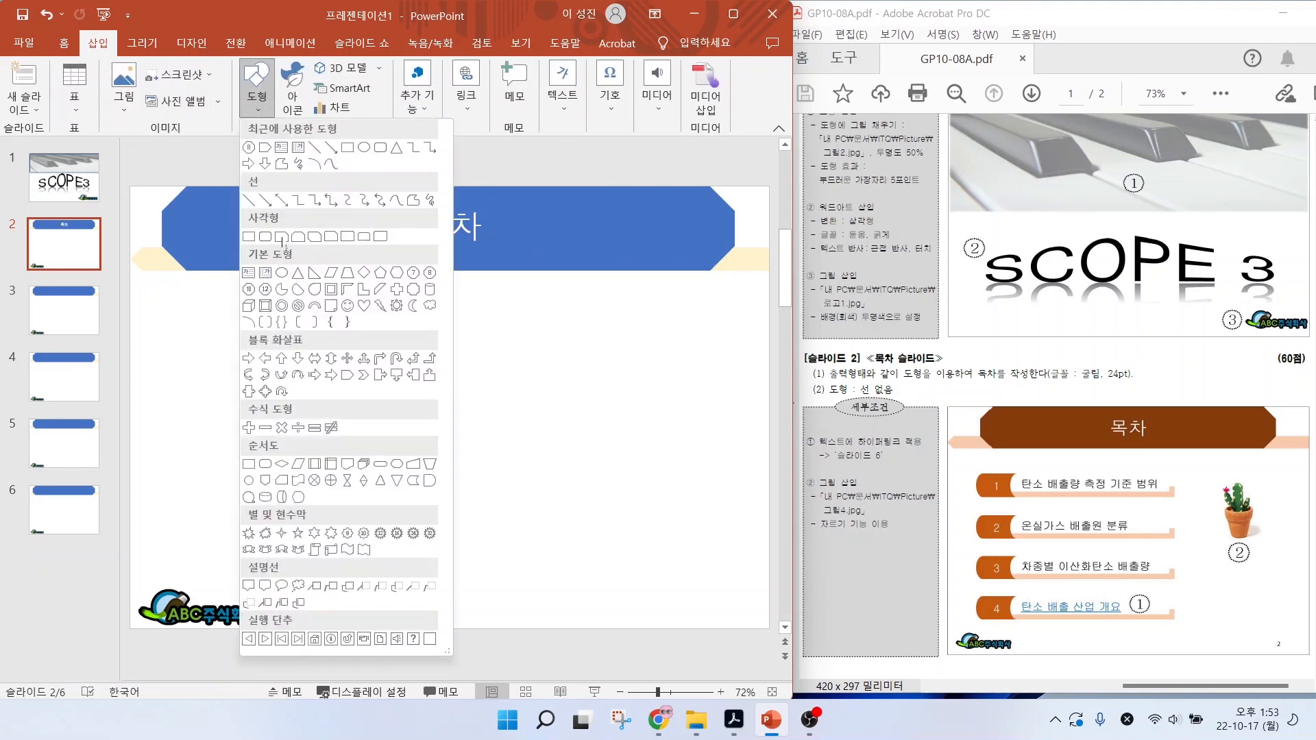
pyautogui.click(364, 291)
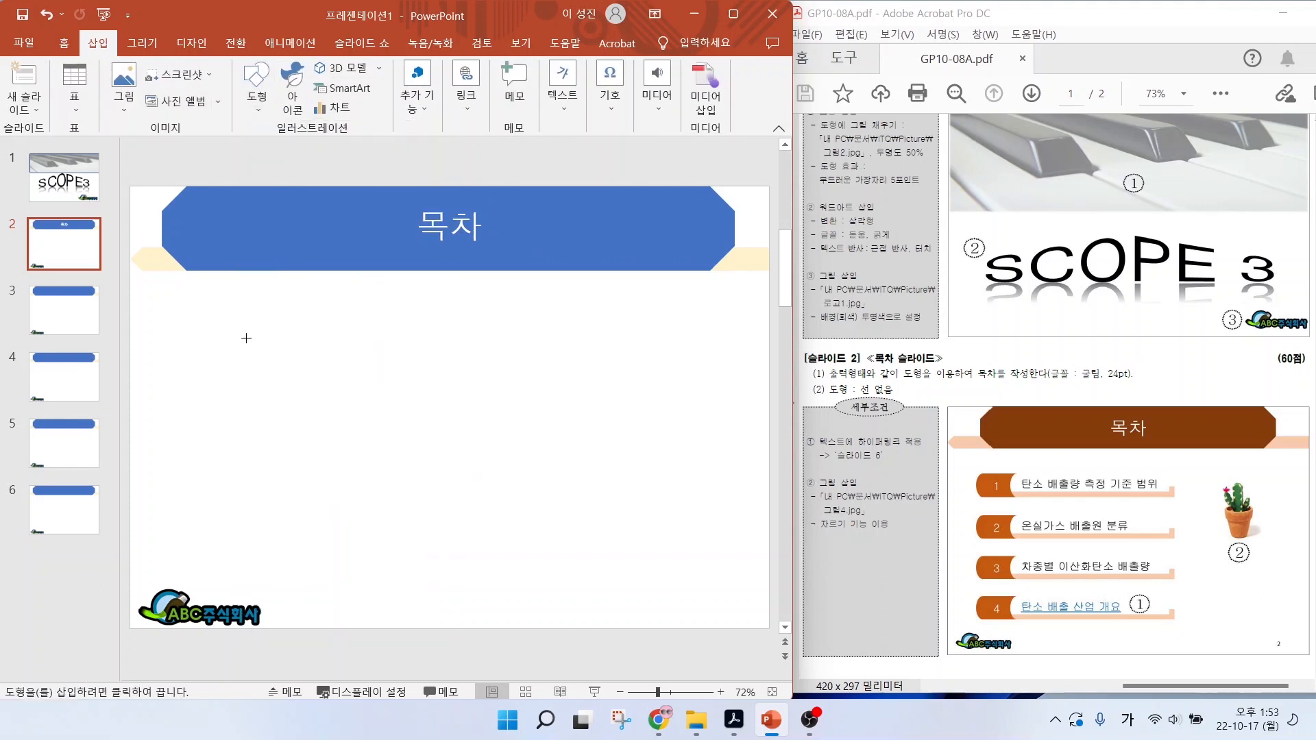
pyautogui.moveTo(268, 332); pyautogui.dragTo(625, 368)
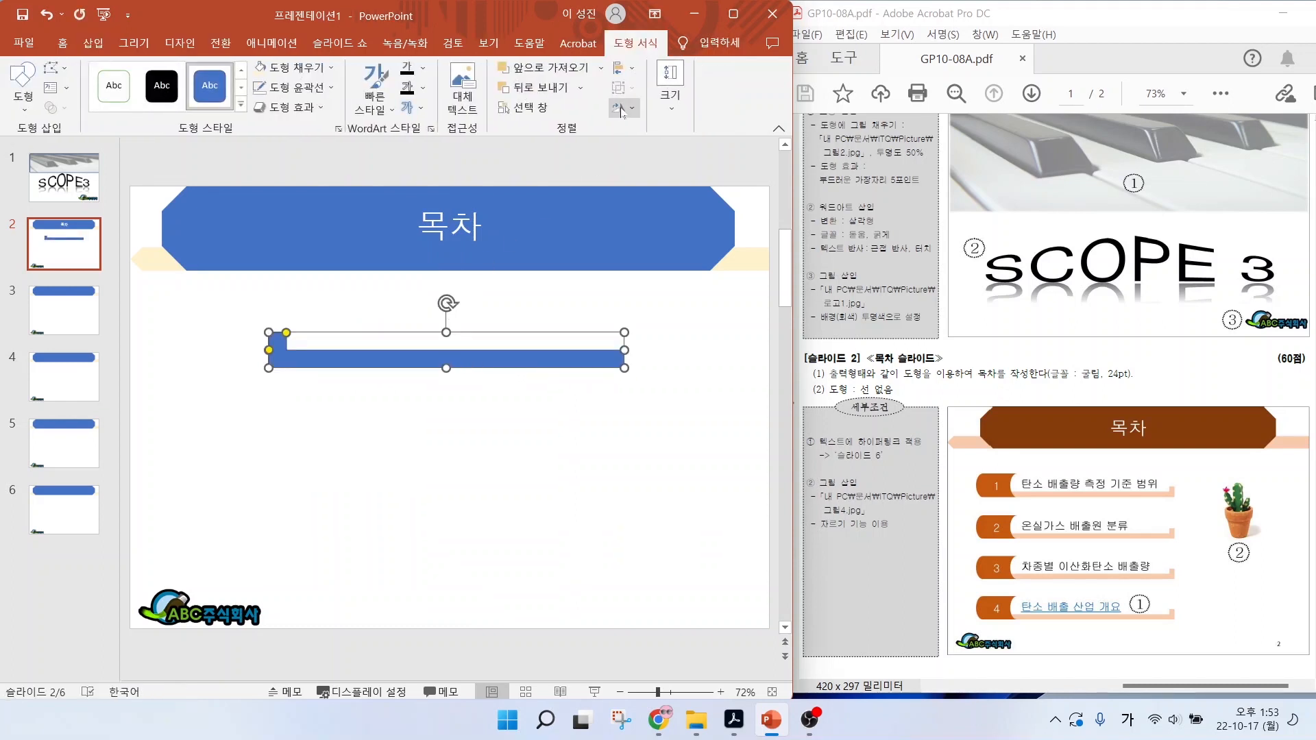
pyautogui.click(622, 109)
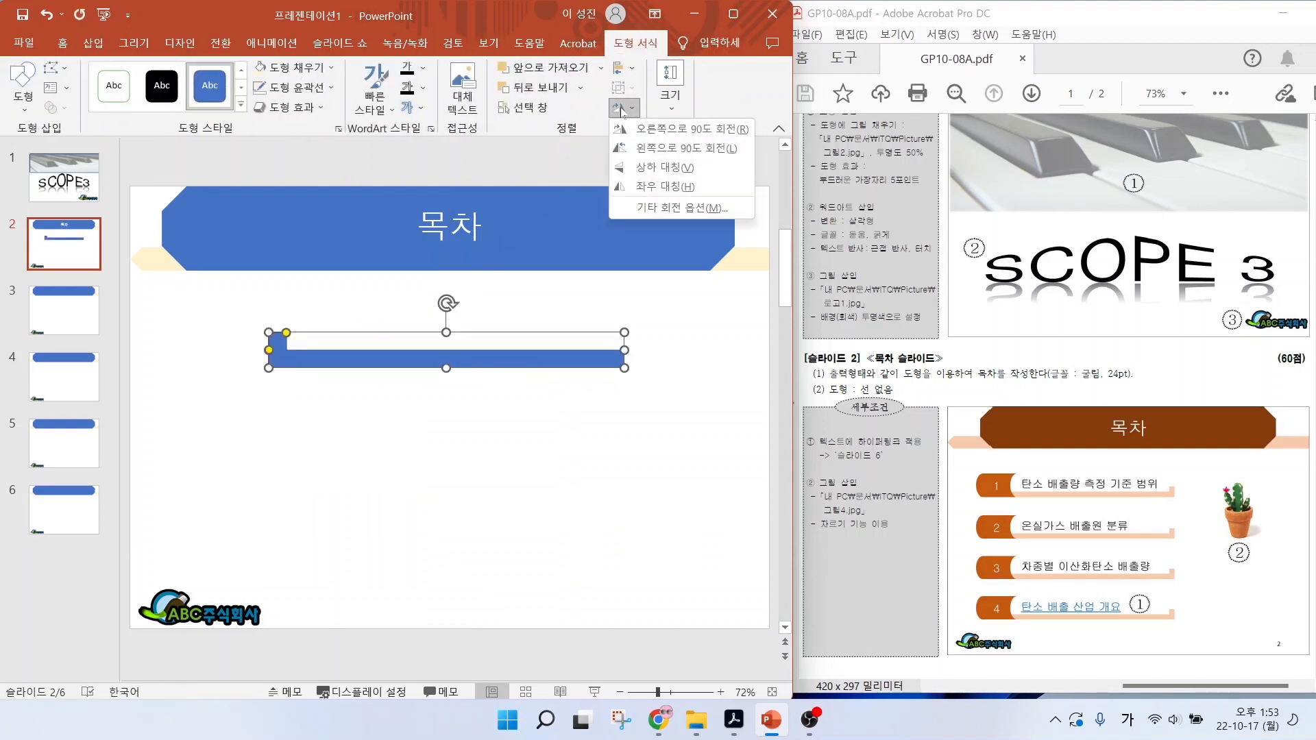
pyautogui.click(660, 186)
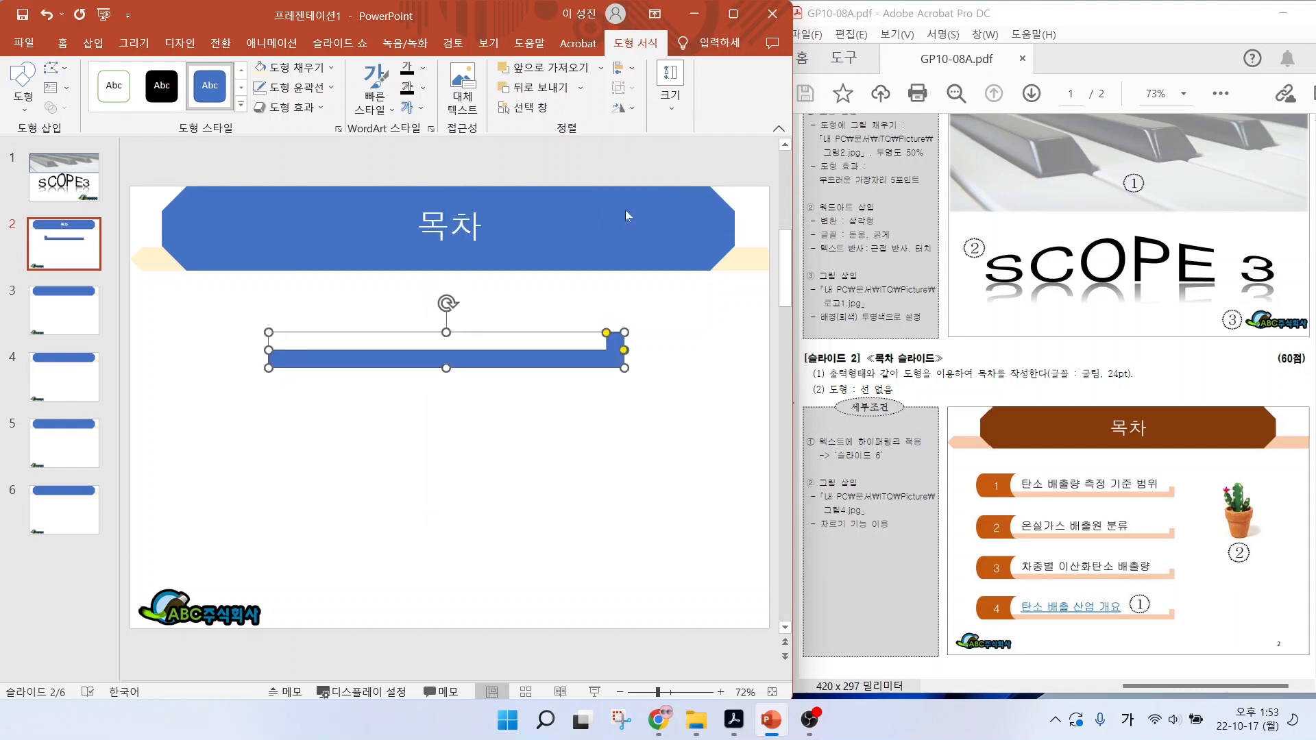
pyautogui.moveTo(330, 357); pyautogui.dragTo(223, 357)
pyautogui.moveTo(518, 369); pyautogui.dragTo(599, 359)
# - Remove the L-shape's outline and fill it with the lightest theme green
pyautogui.moveTo(899, 392)
pyautogui.mouseDown()
pyautogui.moveTo(847, 381)
pyautogui.moveTo(894, 385)
pyautogui.moveTo(941, 368)
pyautogui.mouseUp()
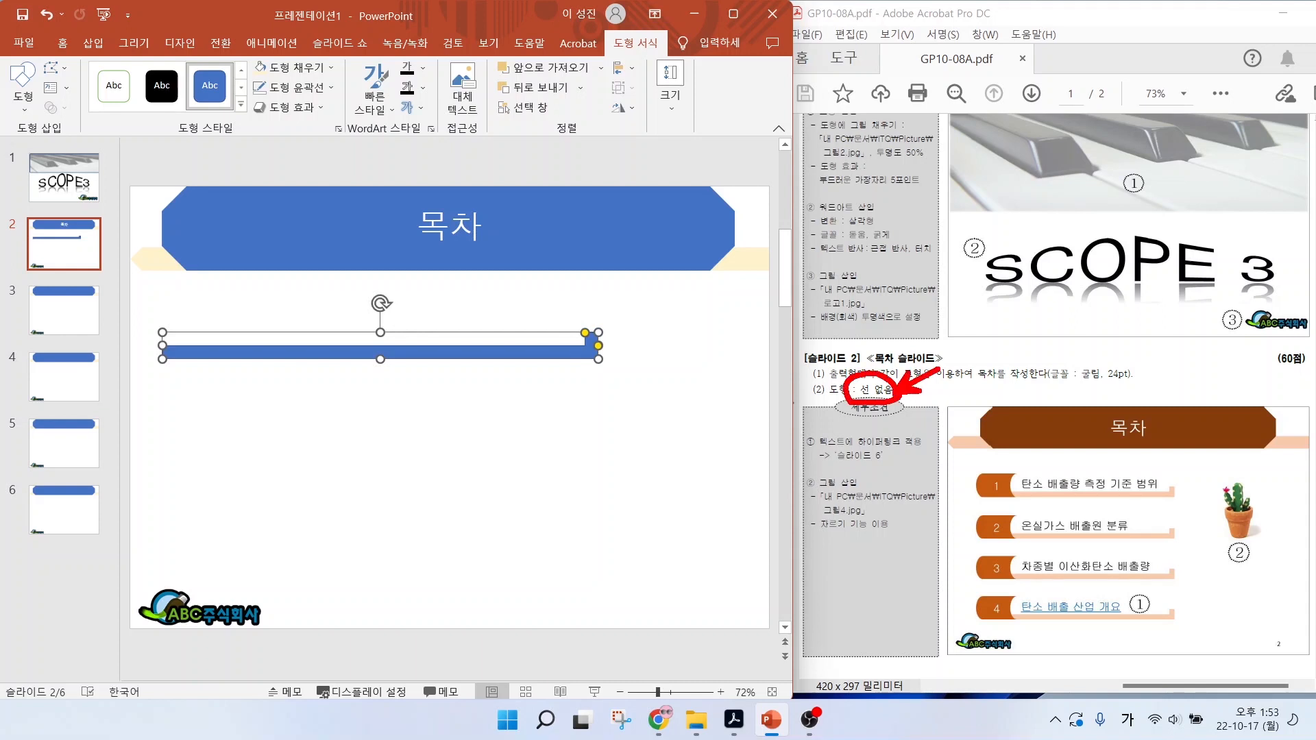
pyautogui.click(295, 87)
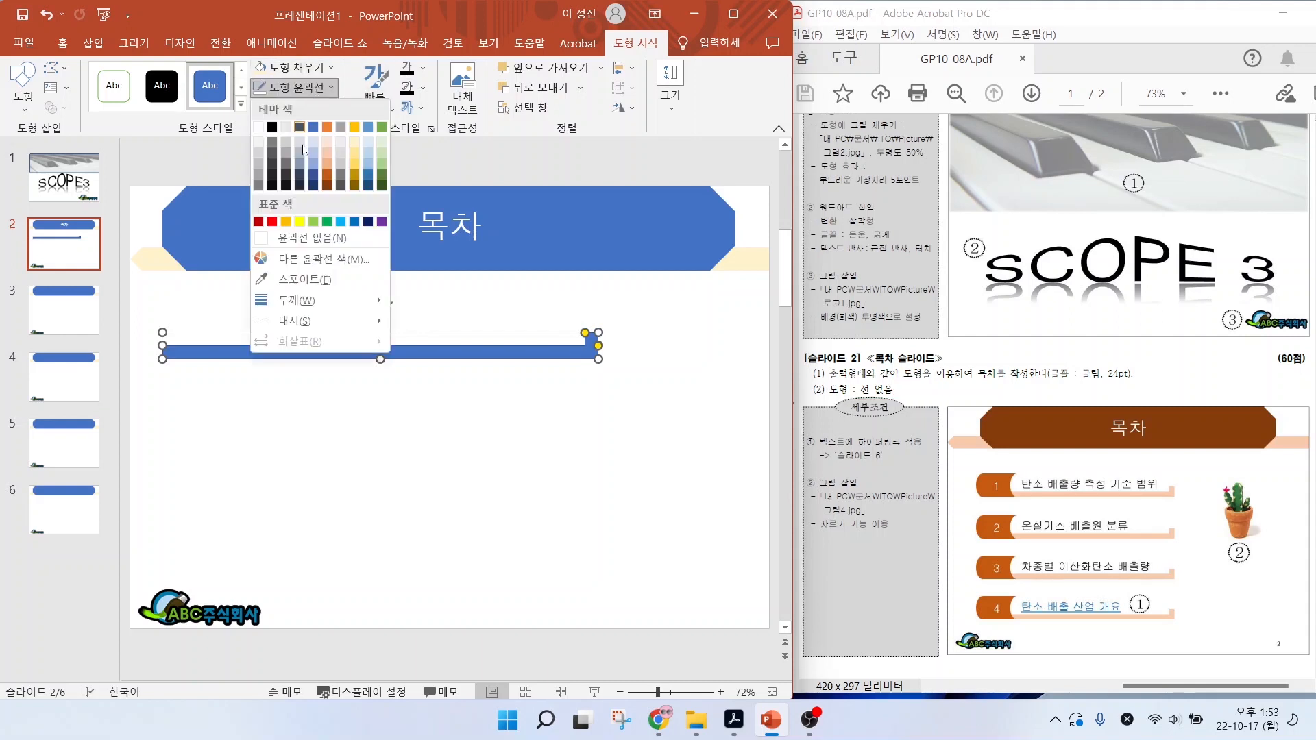
pyautogui.click(300, 238)
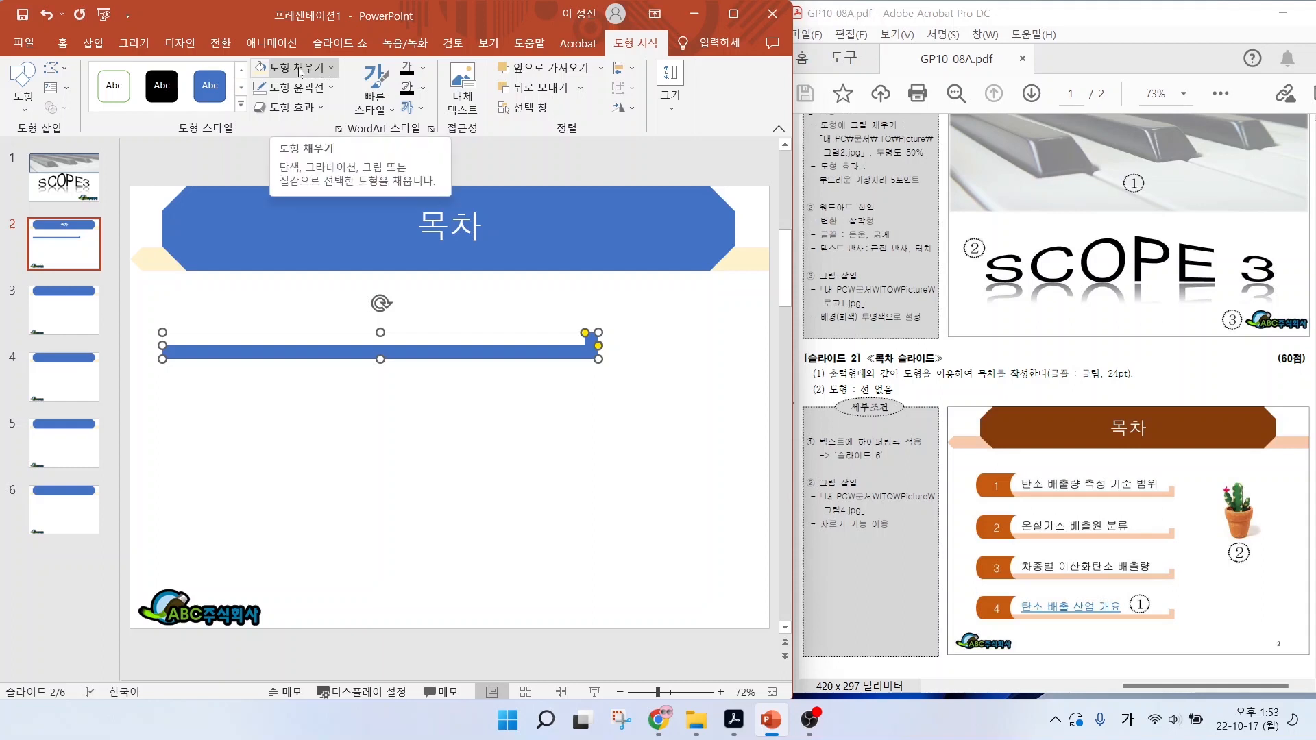
pyautogui.click(330, 68)
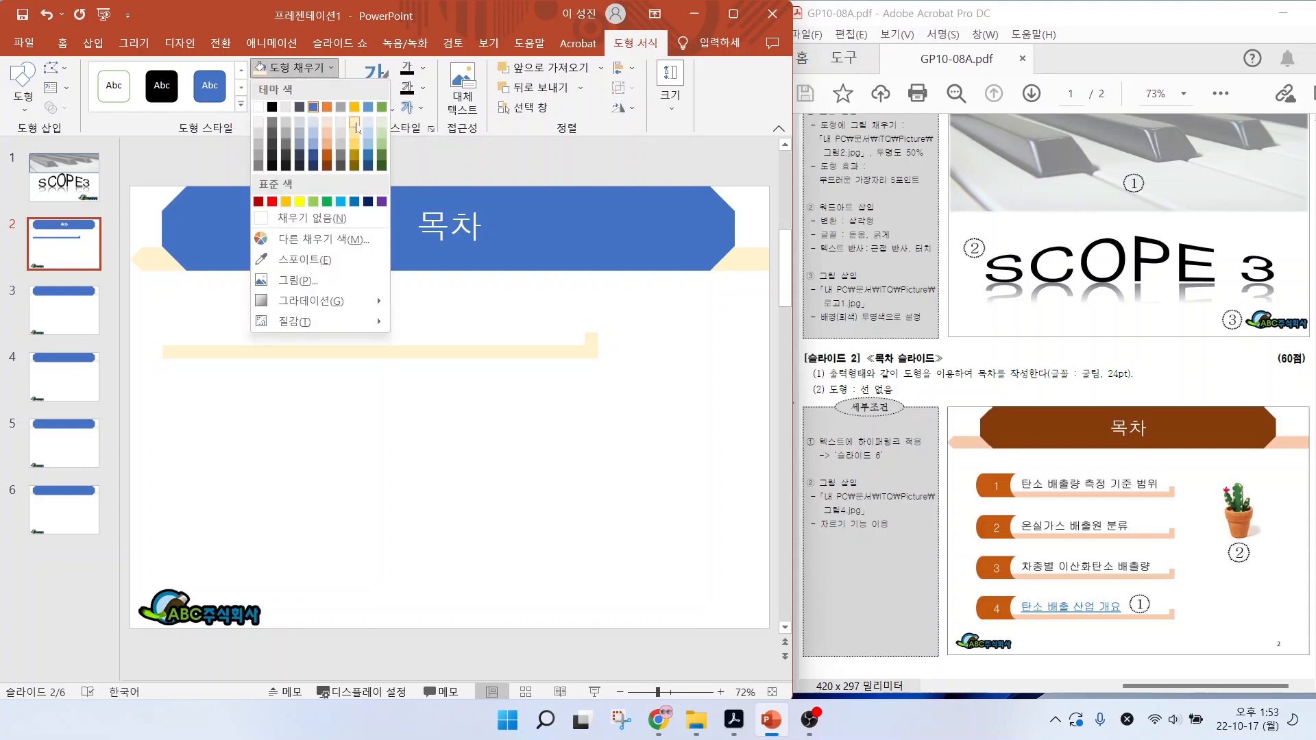
pyautogui.click(382, 122)
pyautogui.press('Escape')
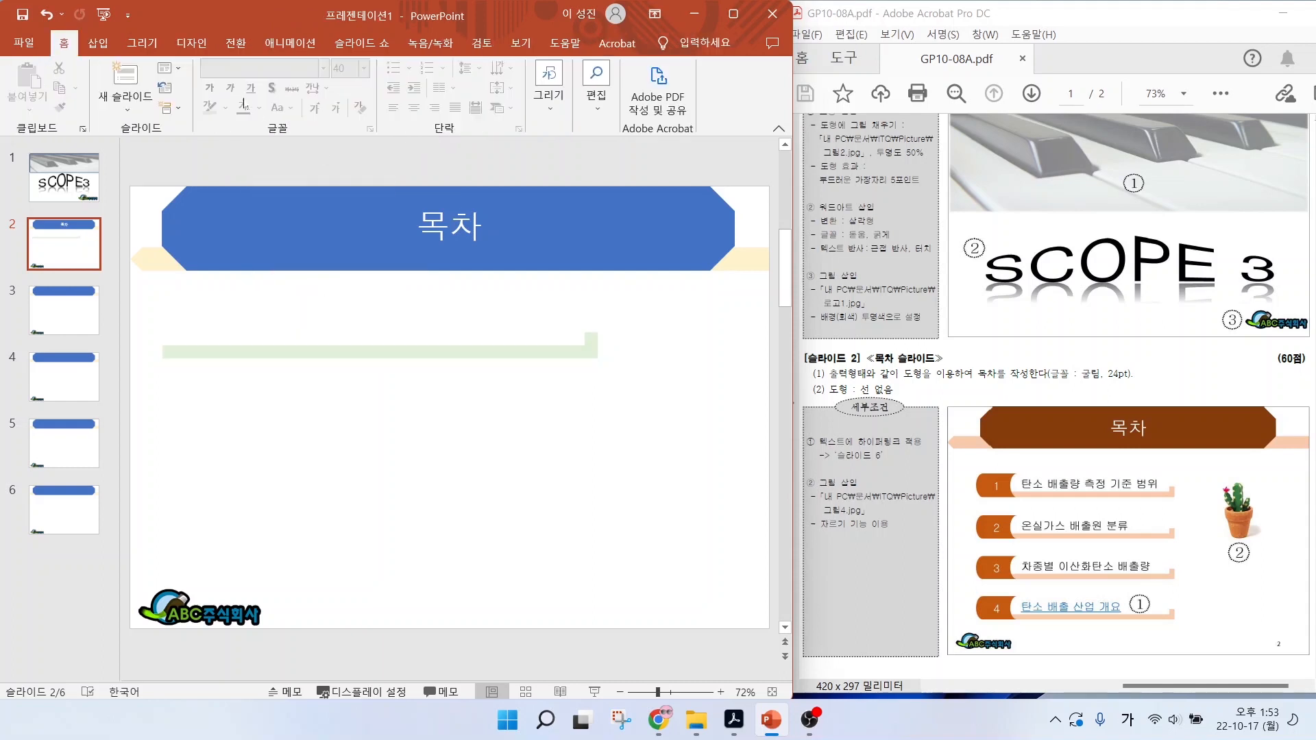
# - Draw a flowchart Stored Data shape over the left end of the L-shape, level with its lower edge
pyautogui.click(94, 45)
pyautogui.click(255, 103)
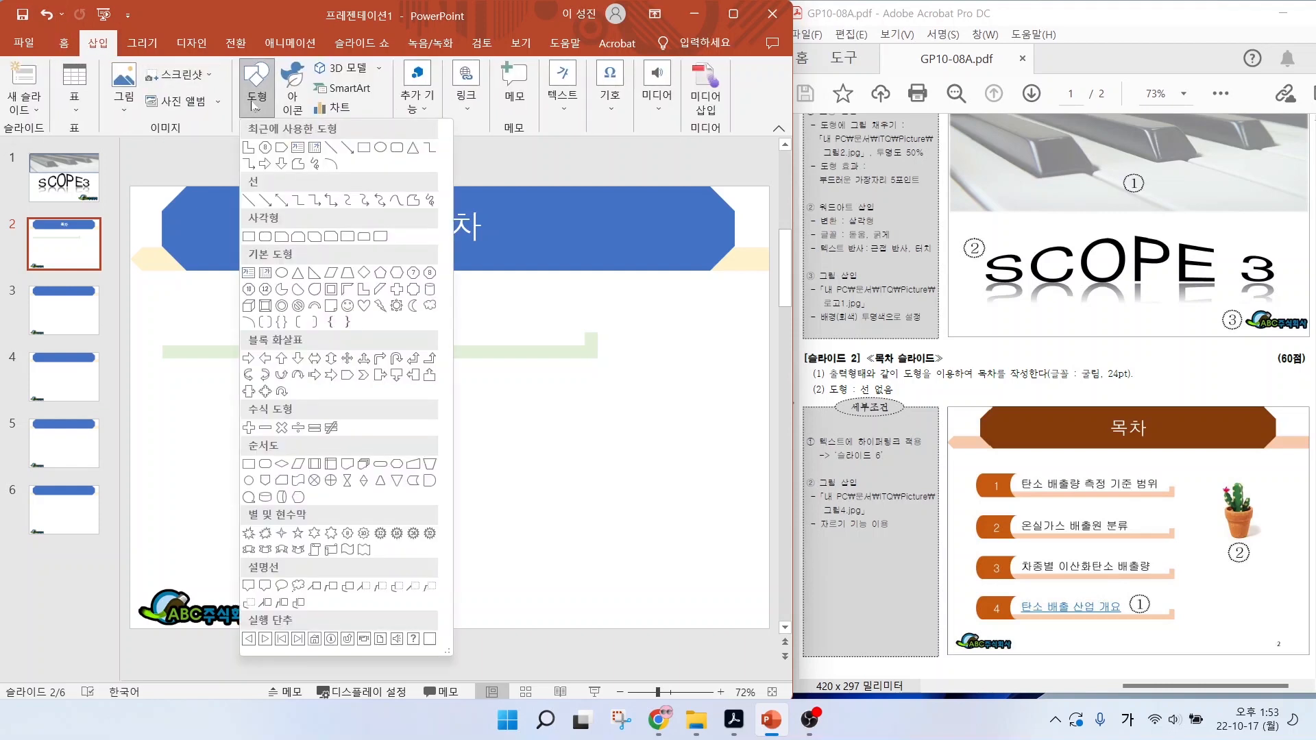
pyautogui.click(413, 481)
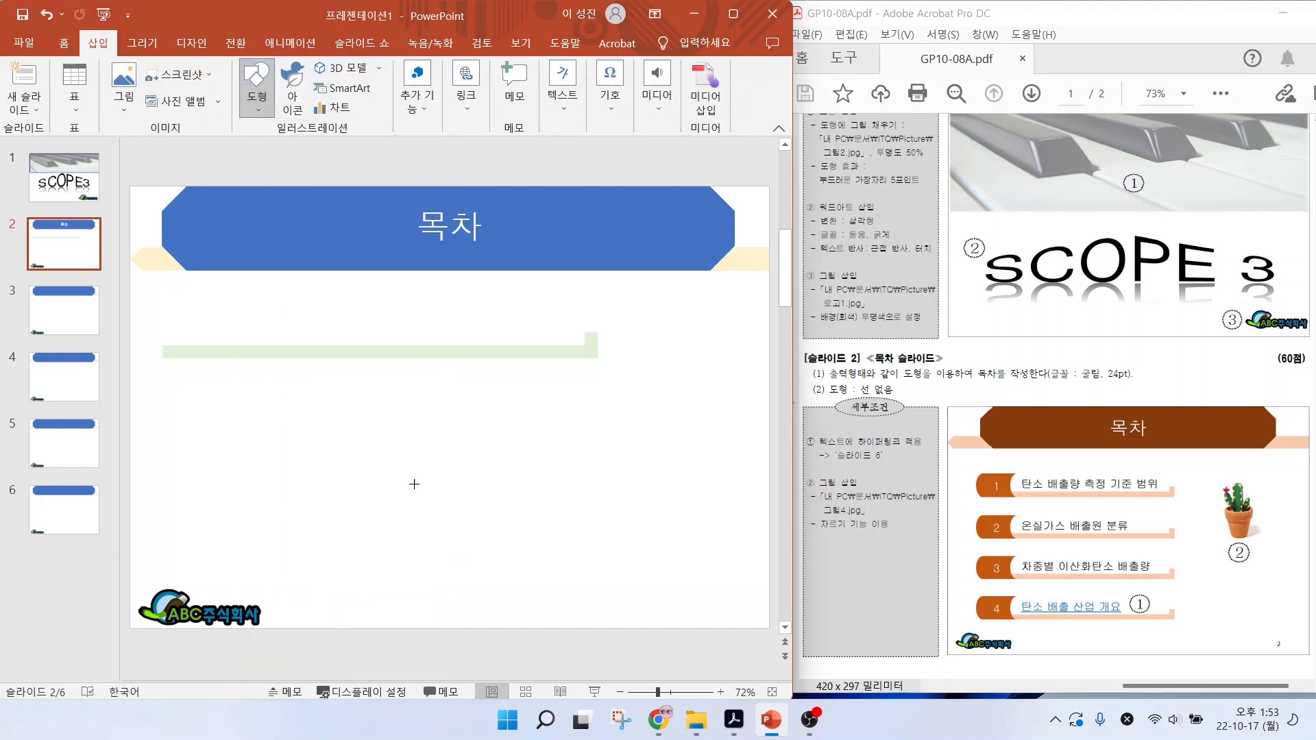
pyautogui.moveTo(155, 298); pyautogui.dragTo(250, 358)
# - Fill the Stored Data shape with standard green and remove its outline
pyautogui.click(292, 67)
pyautogui.click(327, 220)
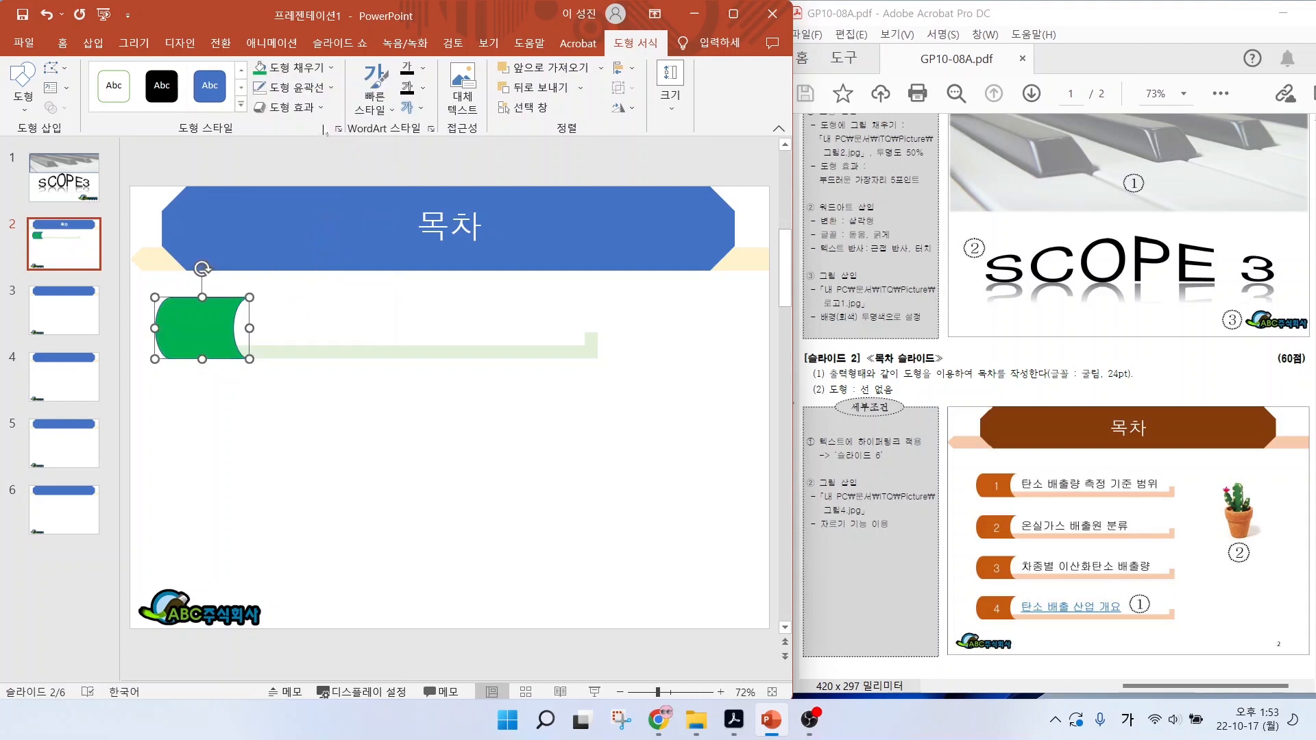
pyautogui.click(292, 87)
pyautogui.click(293, 238)
pyautogui.click(290, 376)
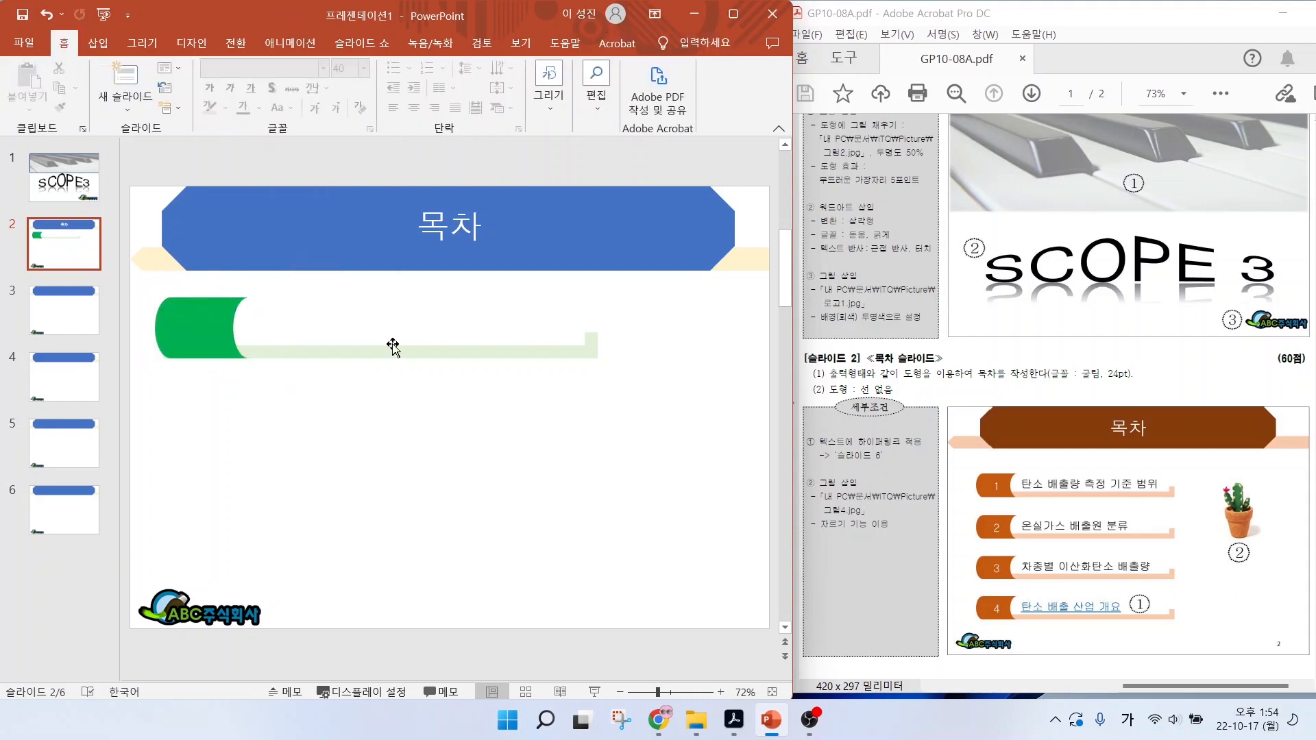
# - Add a horizontal text box above the L-shape's bar, right of the green shape, containing 탄소
pyautogui.moveTo(1012, 464)
pyautogui.mouseDown()
pyautogui.moveTo(1073, 488)
pyautogui.moveTo(1176, 499)
pyautogui.mouseUp()
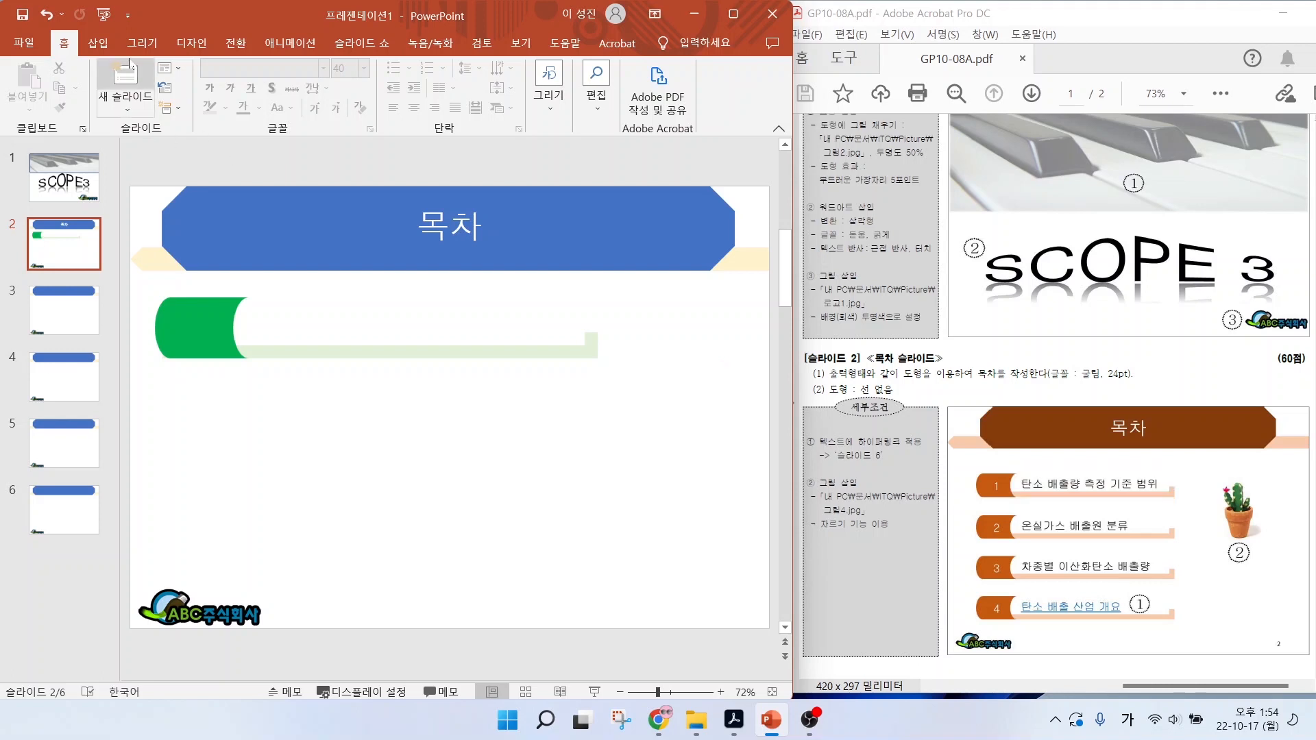
pyautogui.click(98, 44)
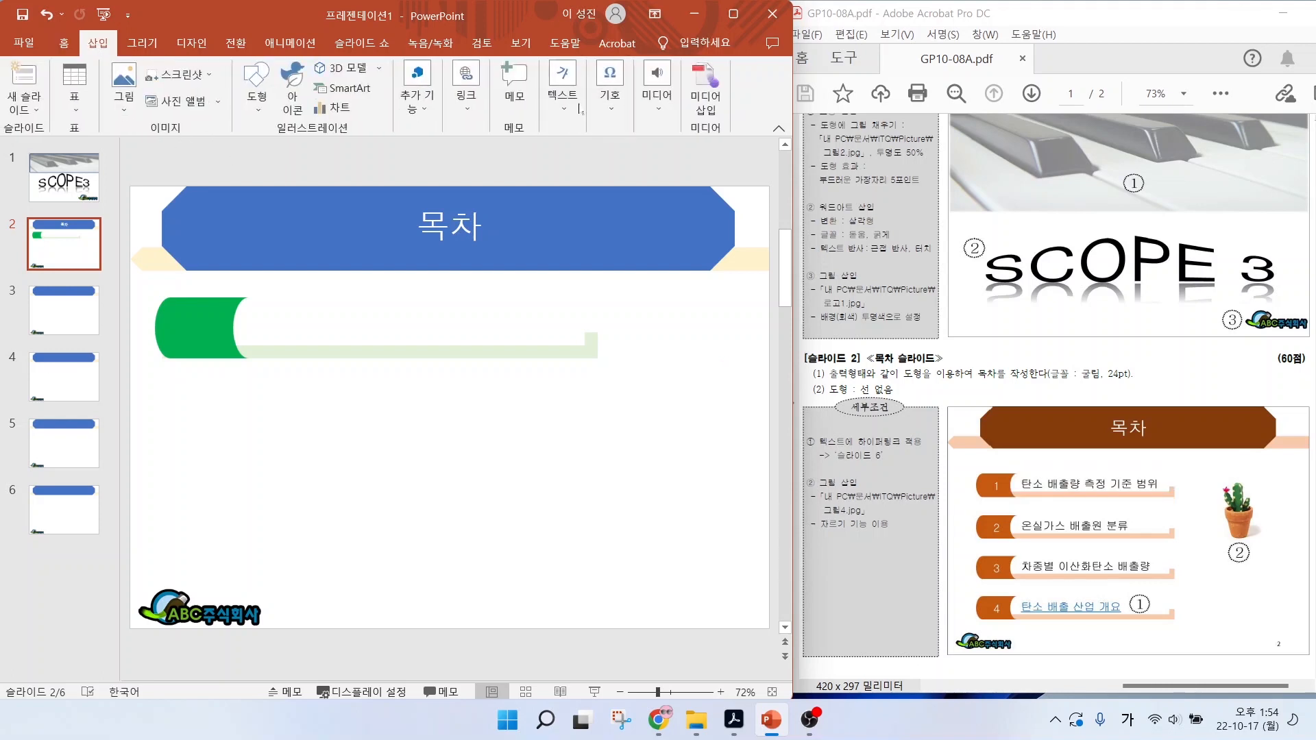
pyautogui.click(562, 88)
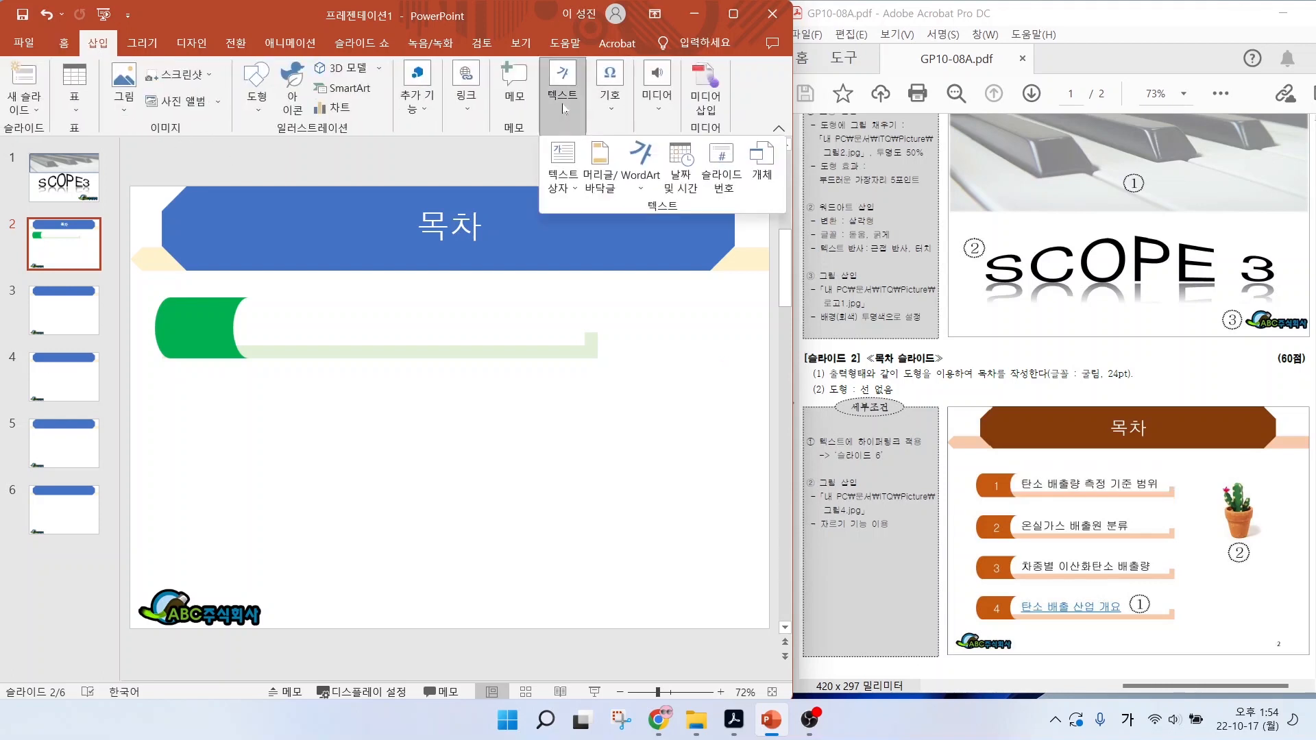
pyautogui.click(564, 184)
pyautogui.click(586, 208)
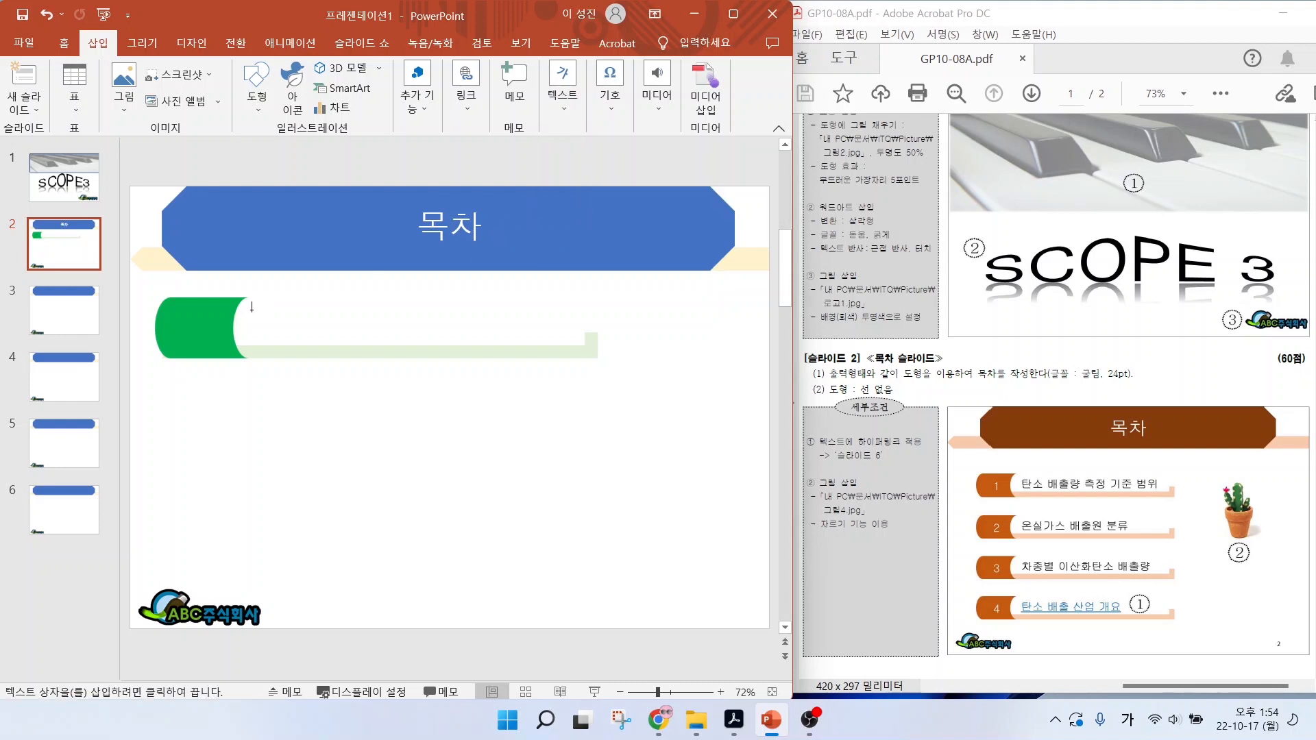
pyautogui.moveTo(252, 306); pyautogui.dragTo(581, 343)
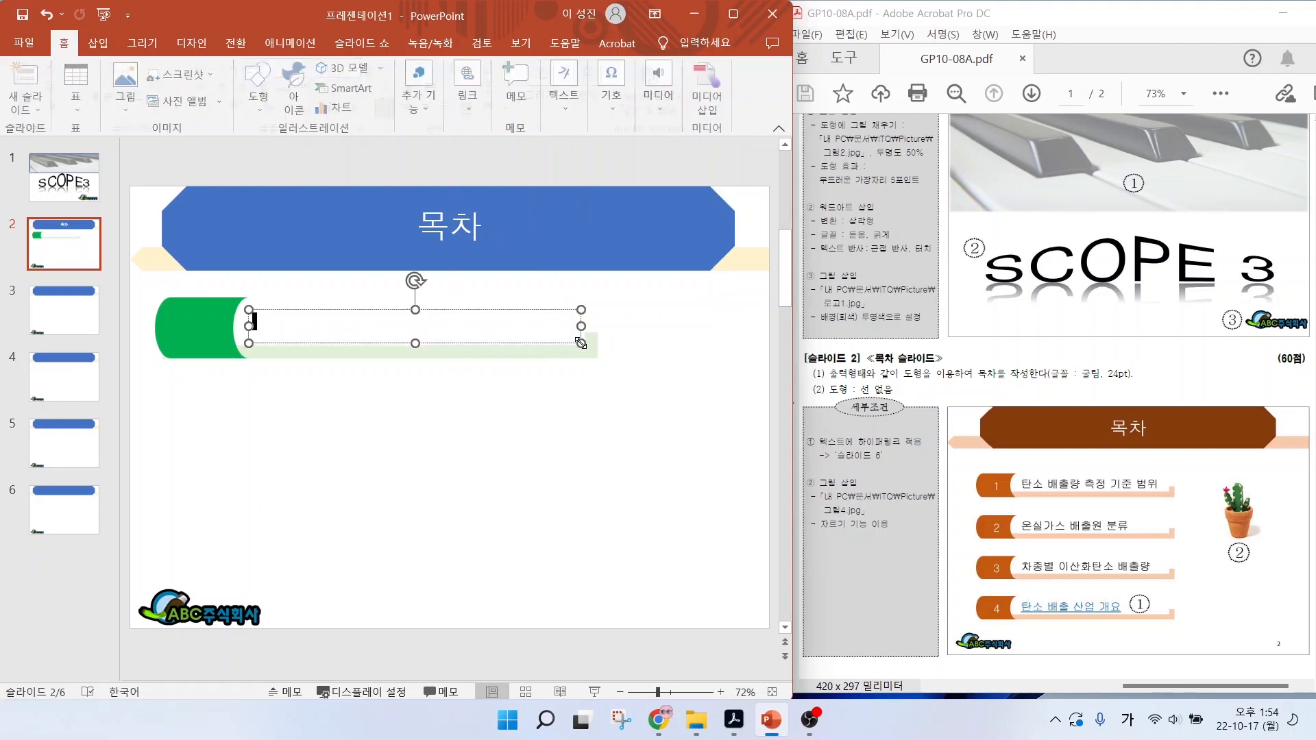
pyautogui.write('탄소')
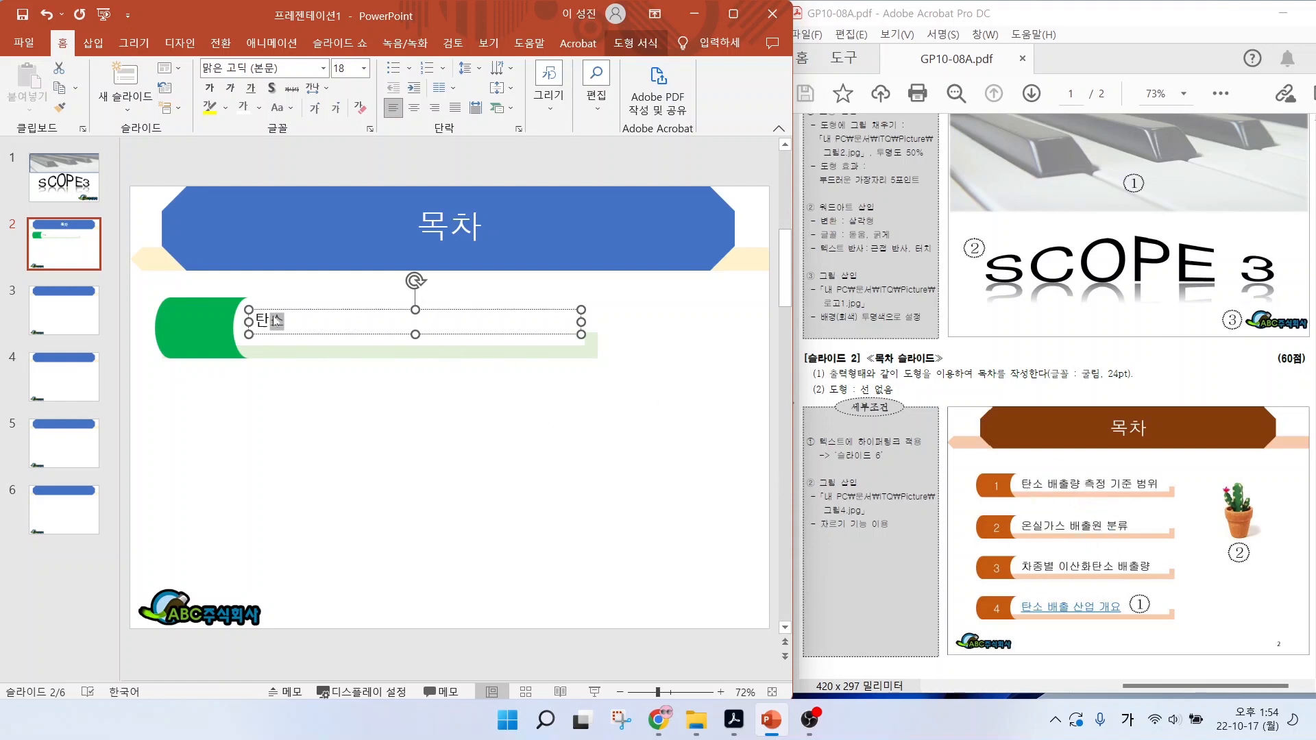
# - Set the 탄소 text to the 굴림 font at 24 pt
pyautogui.moveTo(288, 328); pyautogui.dragTo(253, 323)
pyautogui.click(324, 68)
pyautogui.scroll(-10, 426, 478)
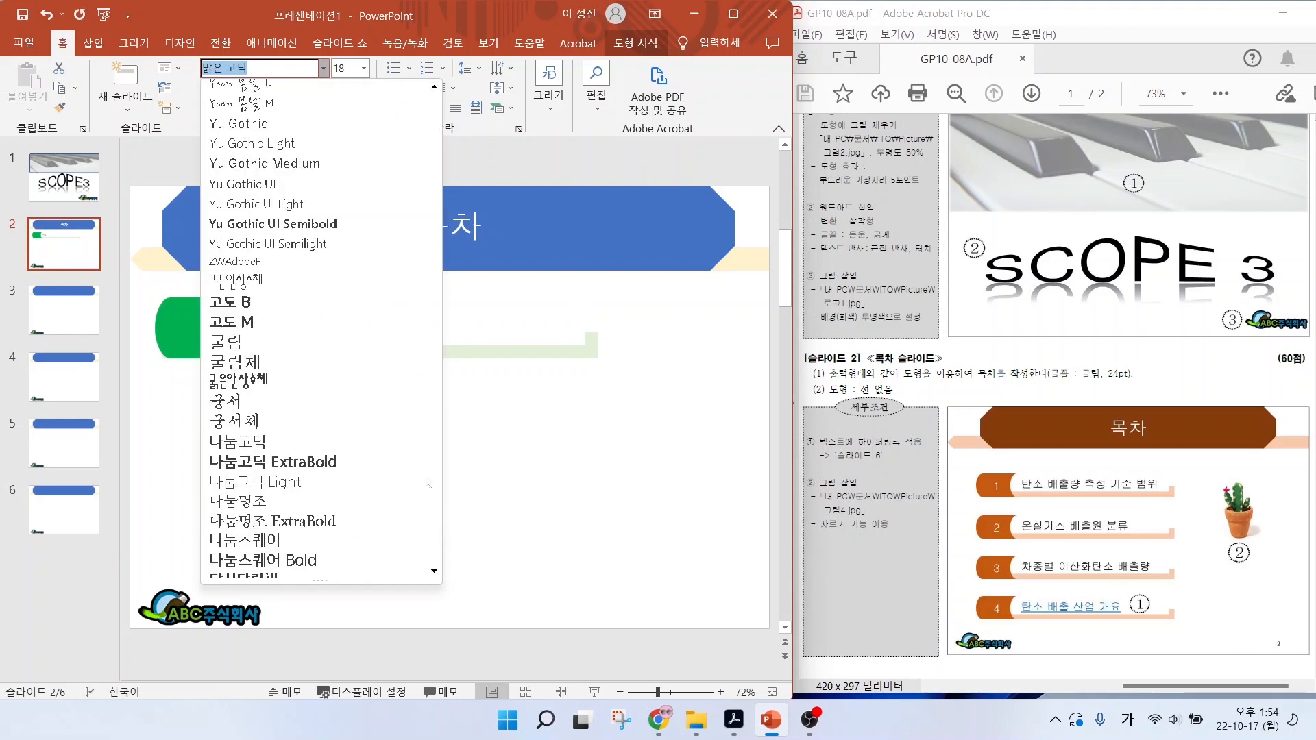
pyautogui.click(294, 344)
pyautogui.click(344, 70)
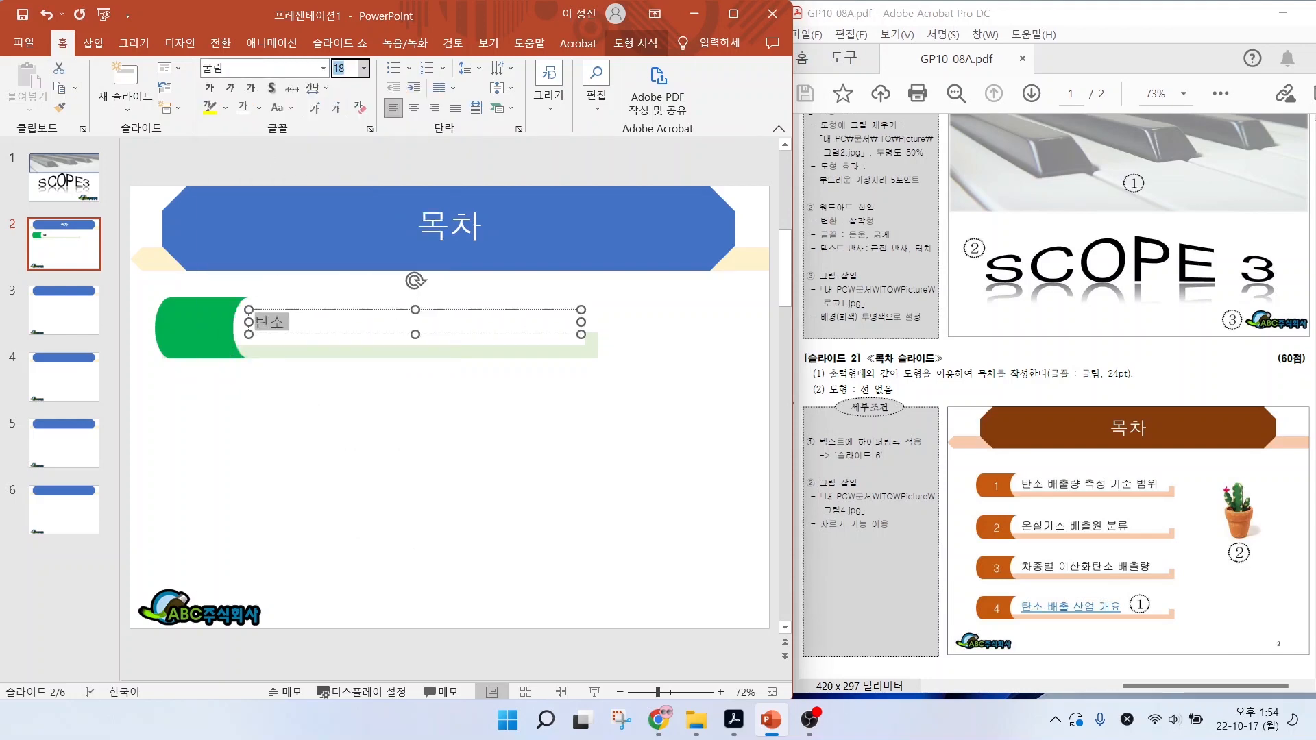
pyautogui.write('24')
pyautogui.press('Return')
# - Set the green Stored Data shape's font to 굴림 at 24 pt and deselect it
pyautogui.click(199, 327)
pyautogui.click(324, 69)
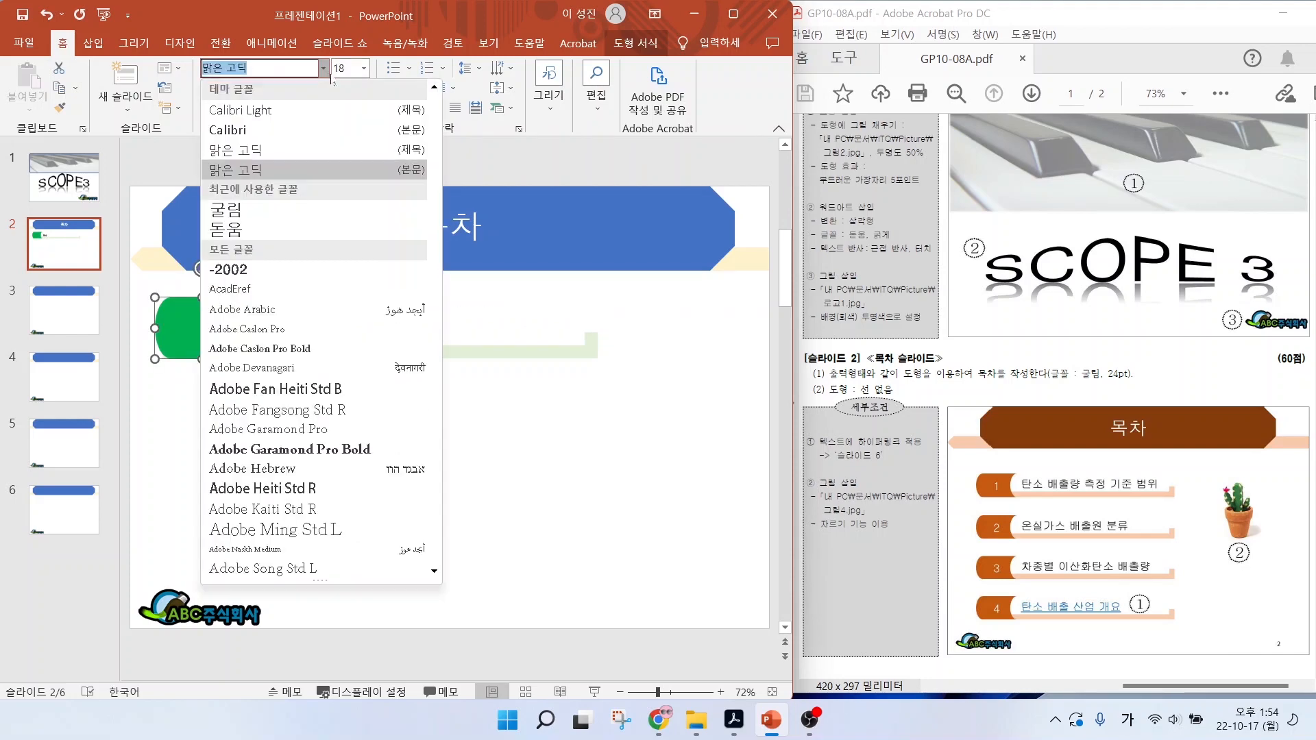
pyautogui.click(288, 210)
pyautogui.click(162, 390)
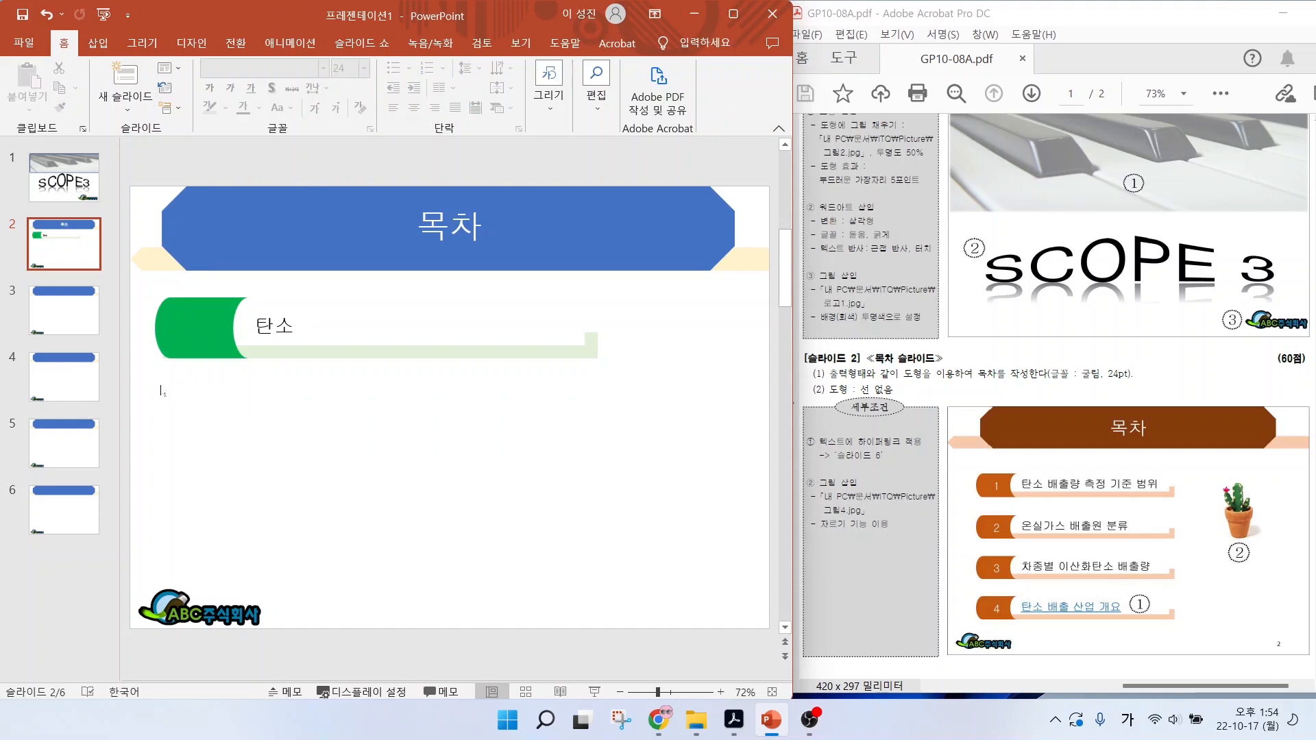
# - Copy the whole entry downward three times to make four evenly spaced rows, and complete the first row's text as 탄소 배출량 측정 기준 범위
pyautogui.moveTo(142, 395); pyautogui.dragTo(636, 282)
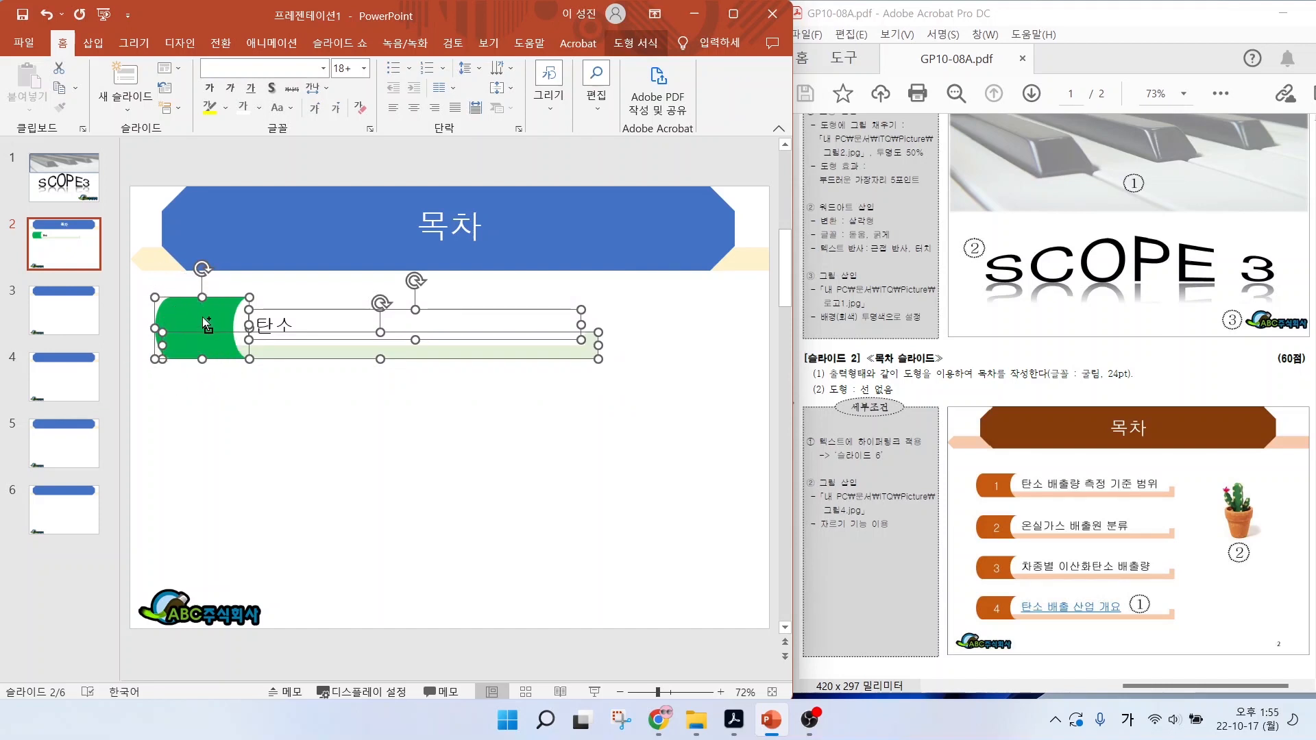
pyautogui.moveTo(203, 317); pyautogui.dragTo(209, 548)
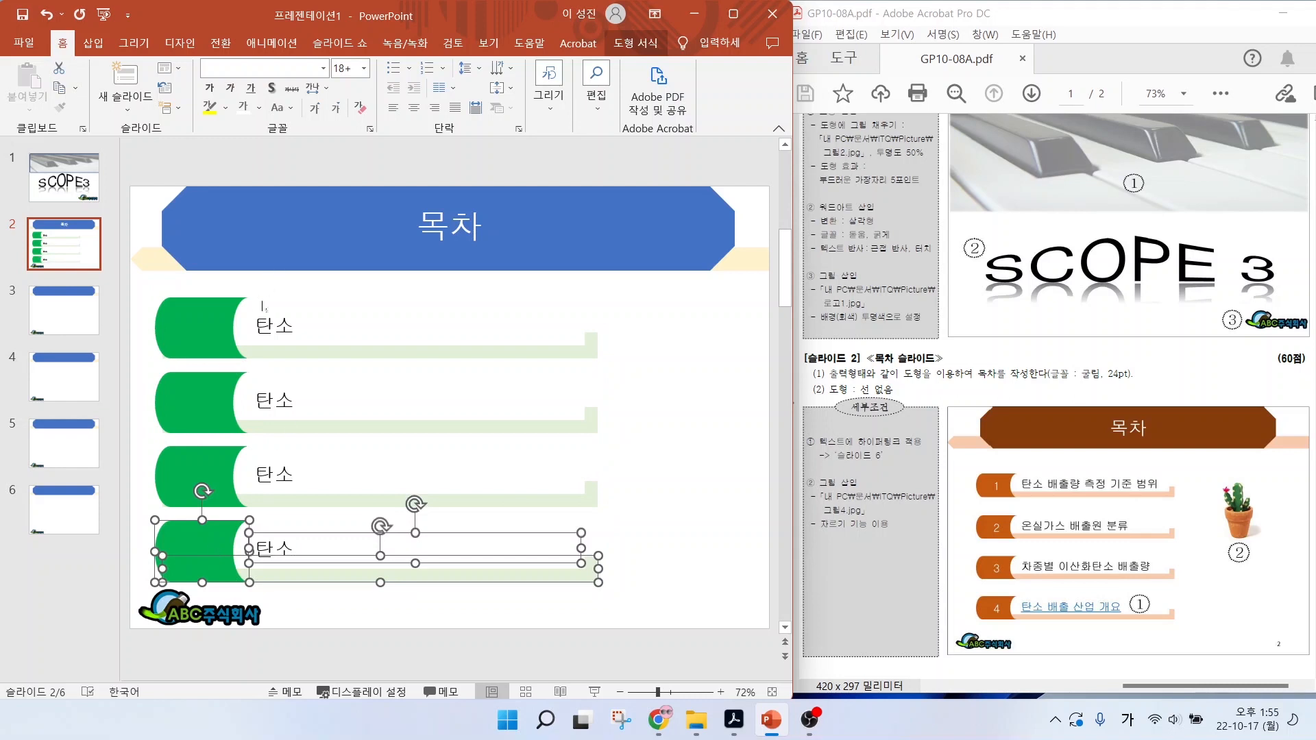
pyautogui.click(255, 325)
pyautogui.press('End')
pyautogui.write('배출량 측정 기준 범위')
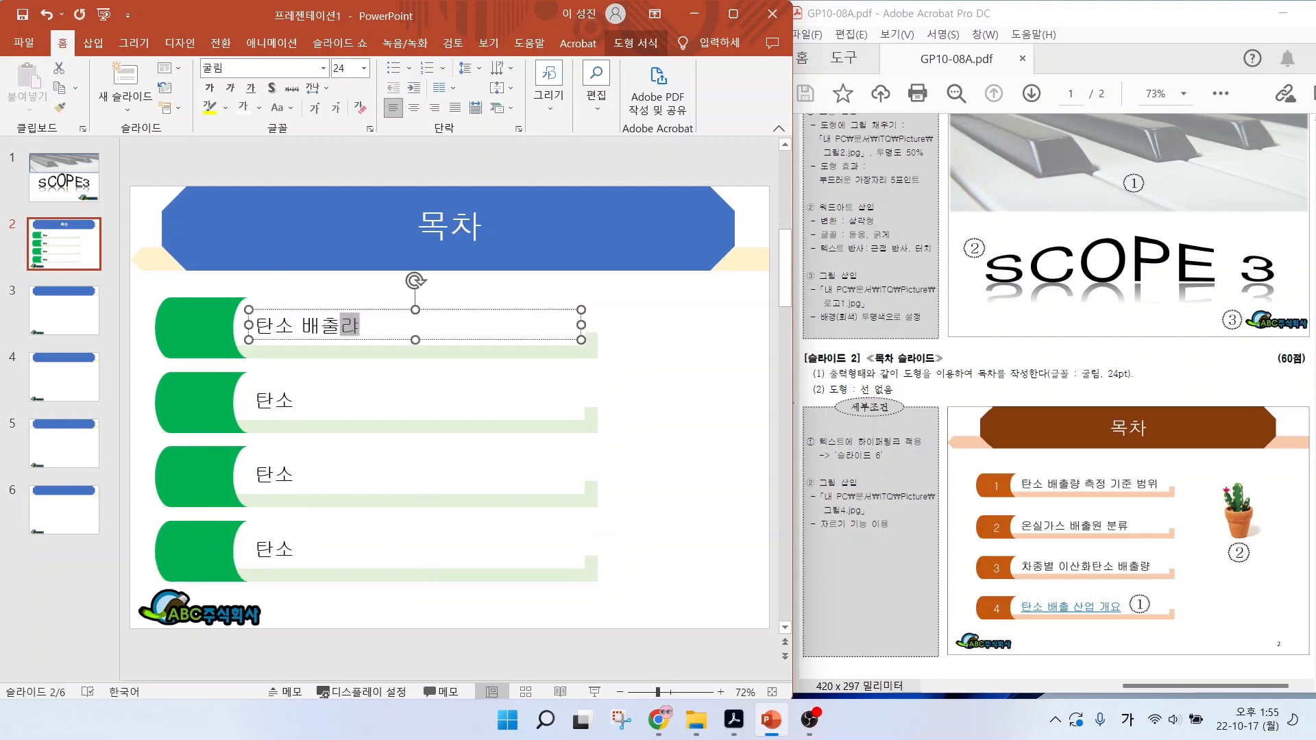
# - Set the second, third and fourth row texts to 온실가스 배출원 분류, 차종별 이산화탄소 배출량 and 탄소 배출 산업 개요
pyautogui.moveTo(256, 401); pyautogui.dragTo(314, 405)
pyautogui.write('온')
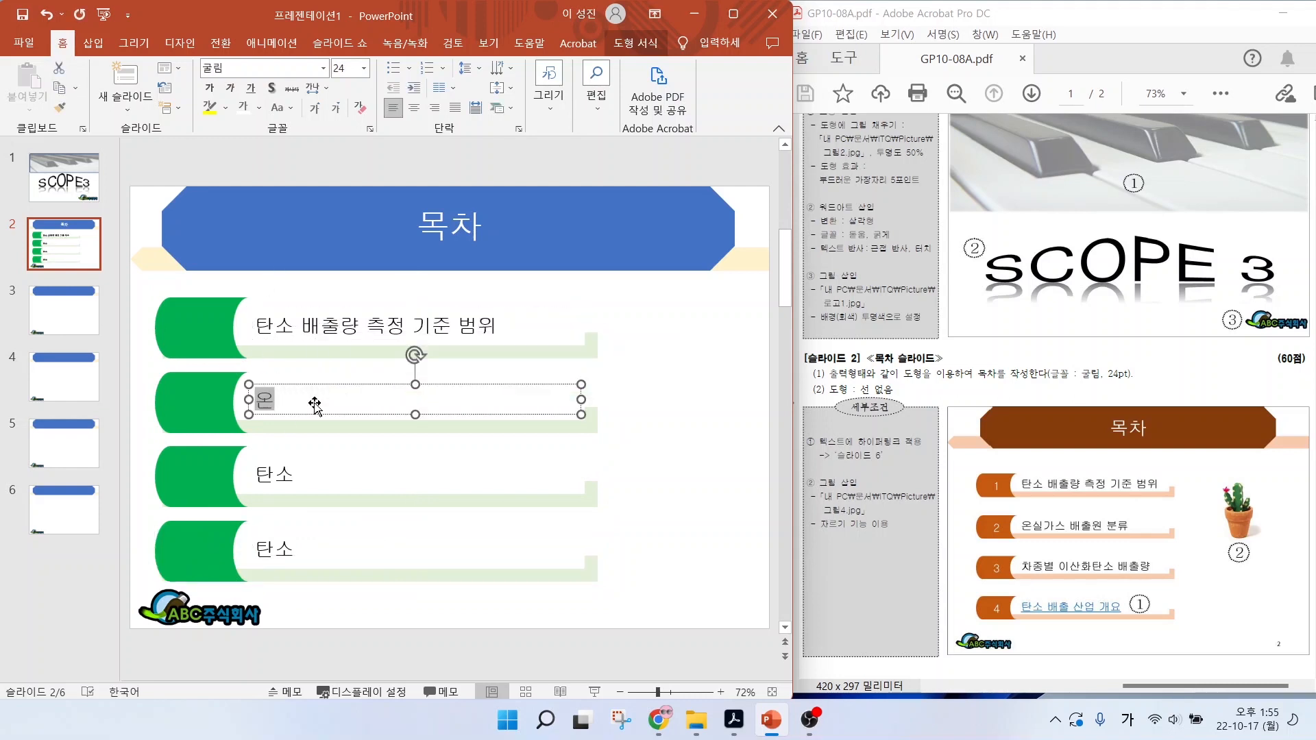
pyautogui.write('실가스 배출원 분ㄹ')
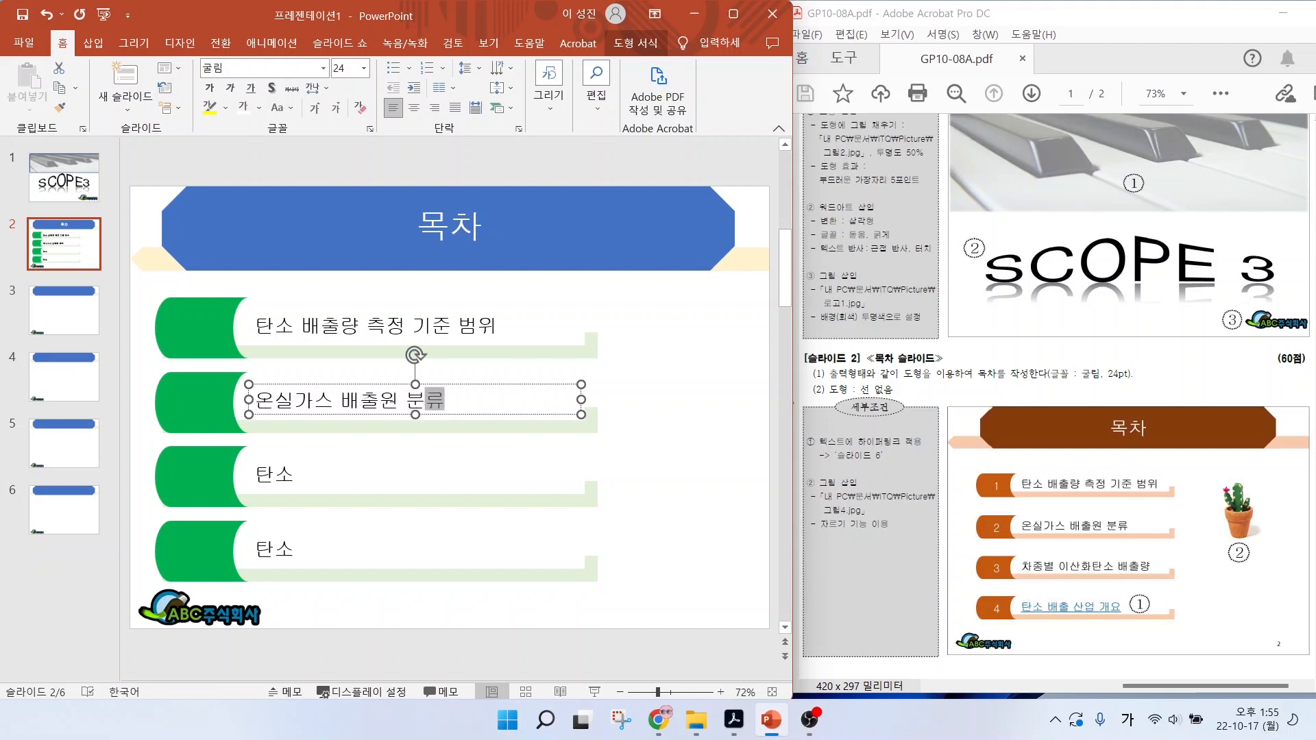
pyautogui.moveTo(255, 475); pyautogui.dragTo(295, 476)
pyautogui.write('차종별 이산화탄소 배출량')
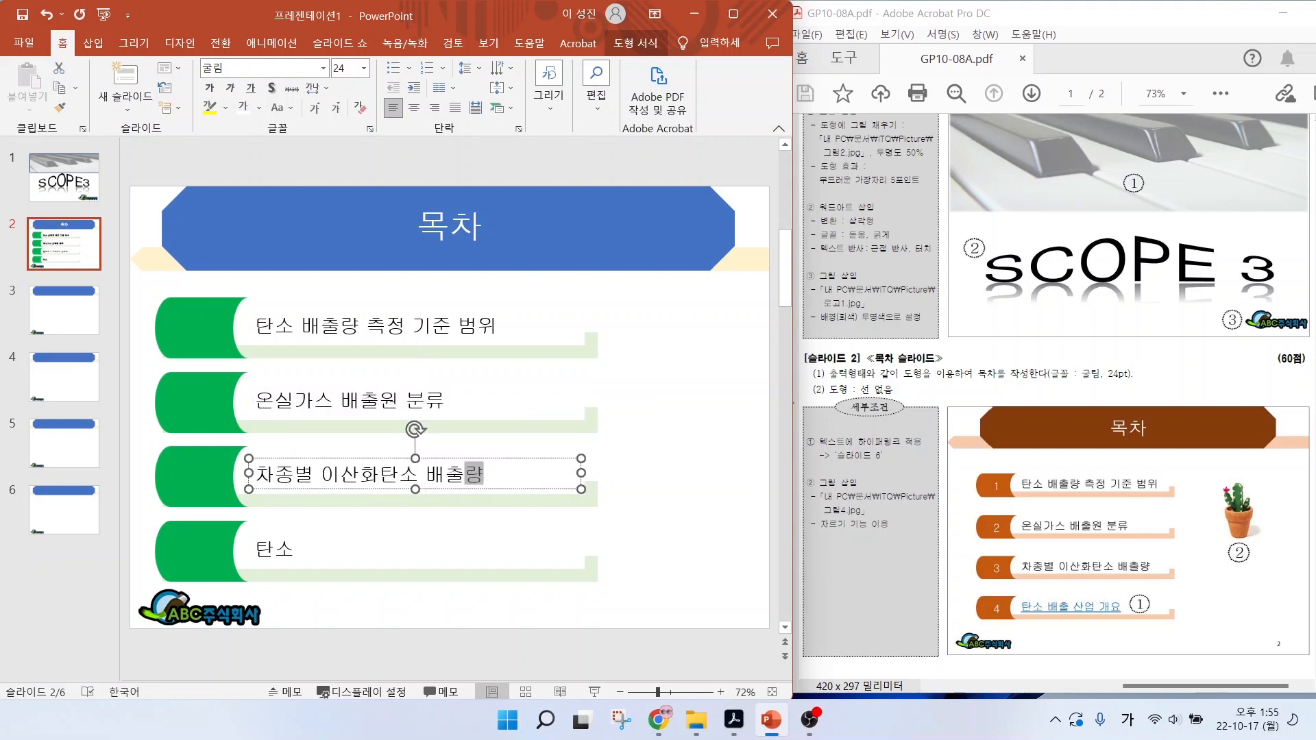
pyautogui.click(302, 550)
pyautogui.write('배출 산업 개요')
# - Number the four green shapes 1, 2, 3 and 4 from the first row to the last
pyautogui.click(190, 330)
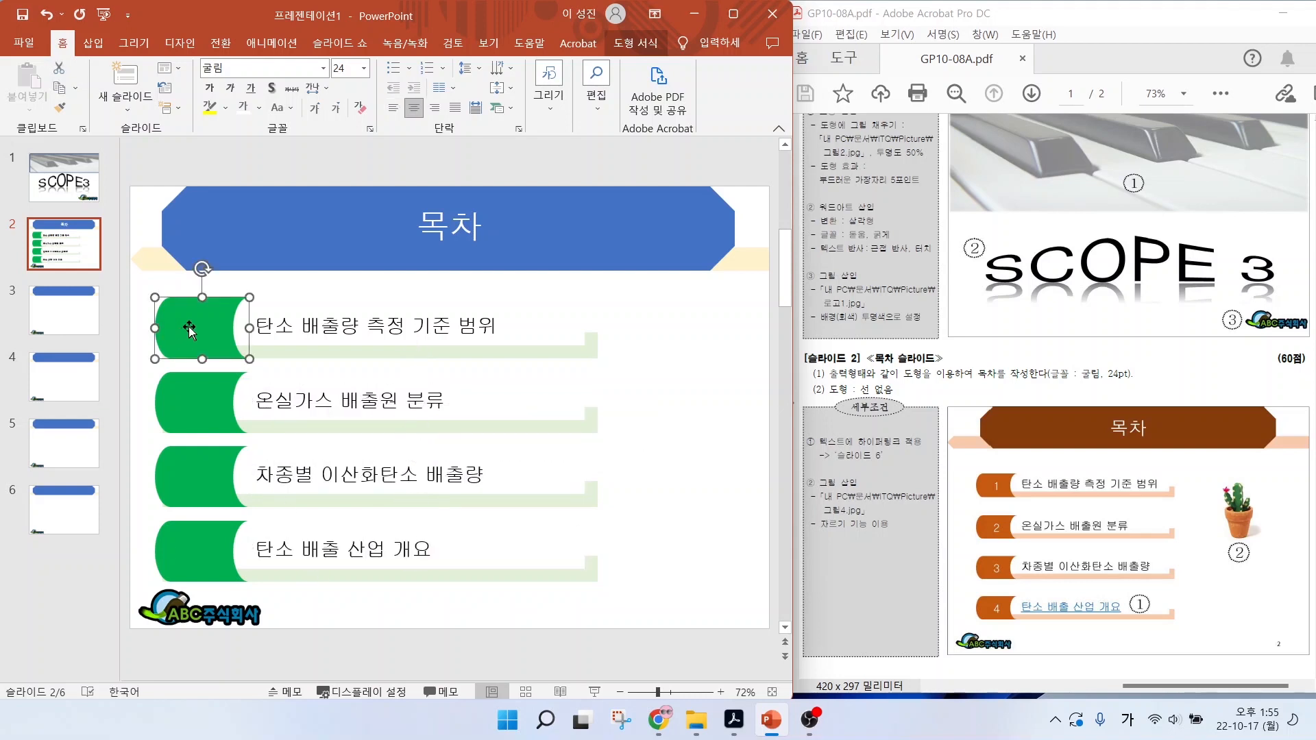
pyautogui.write('1')
pyautogui.click(195, 403)
pyautogui.write('2')
pyautogui.click(198, 477)
pyautogui.write('3')
pyautogui.click(195, 545)
pyautogui.write('4')
pyautogui.click(667, 562)
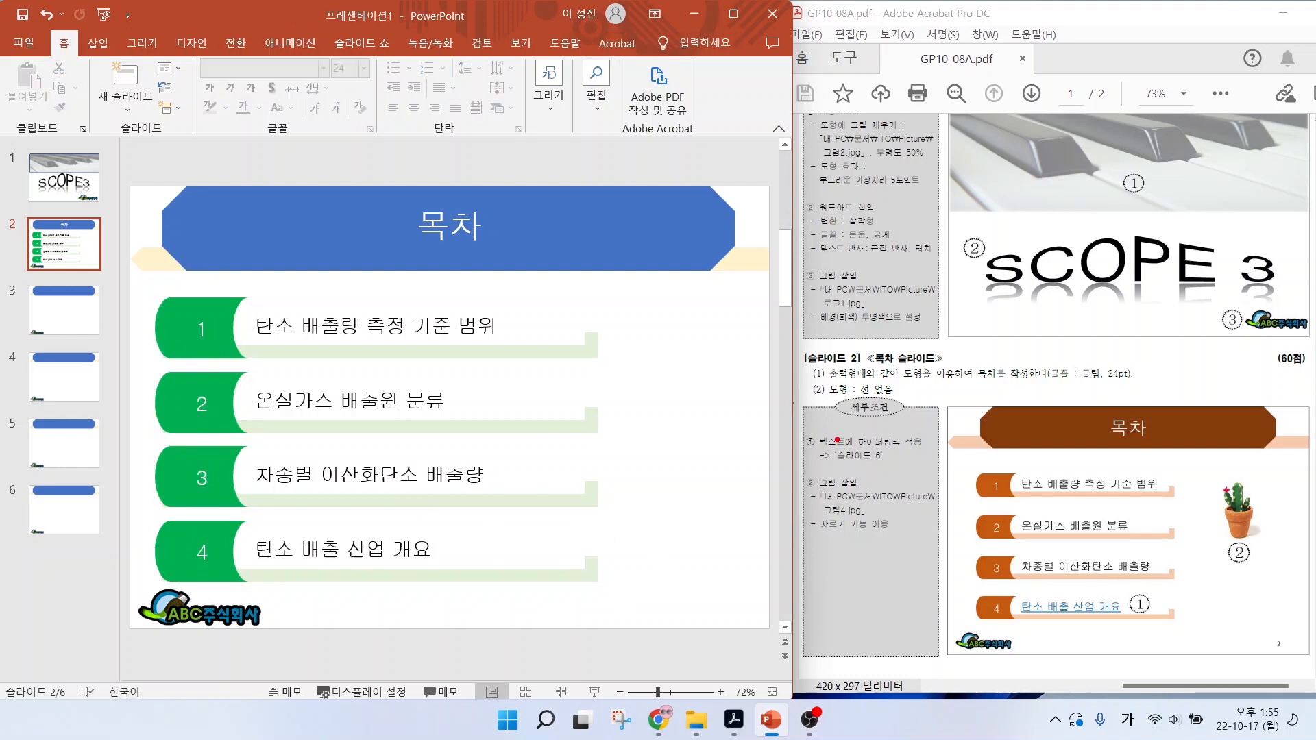
pyautogui.moveTo(832, 449); pyautogui.dragTo(925, 446)
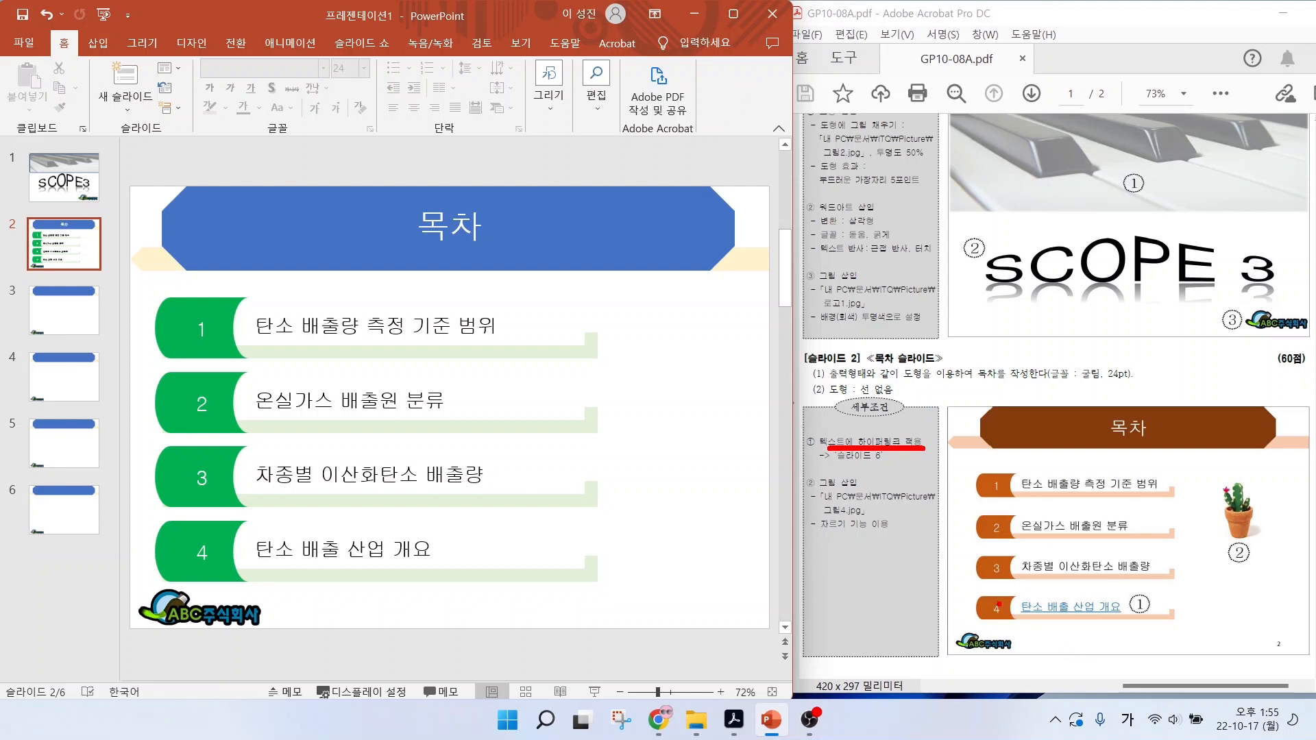
pyautogui.moveTo(977, 588); pyautogui.dragTo(1195, 633)
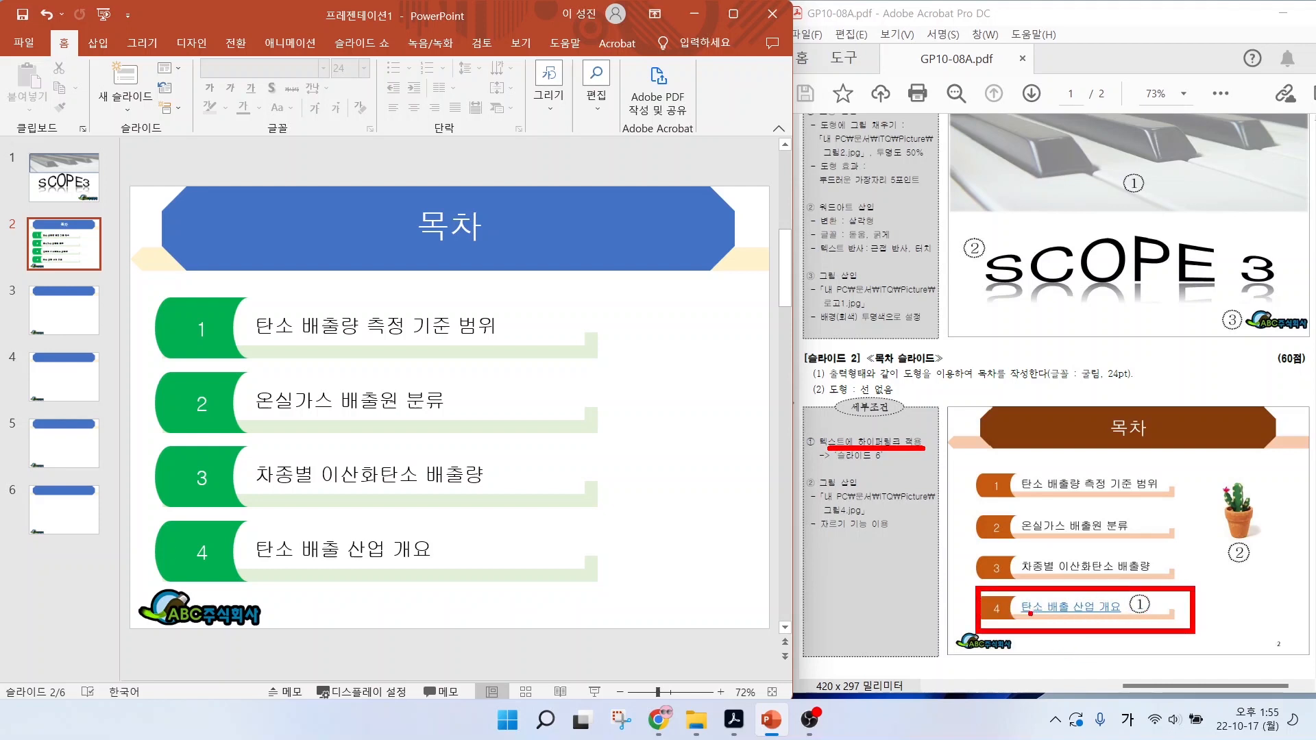
pyautogui.moveTo(1026, 613); pyautogui.dragTo(1119, 612)
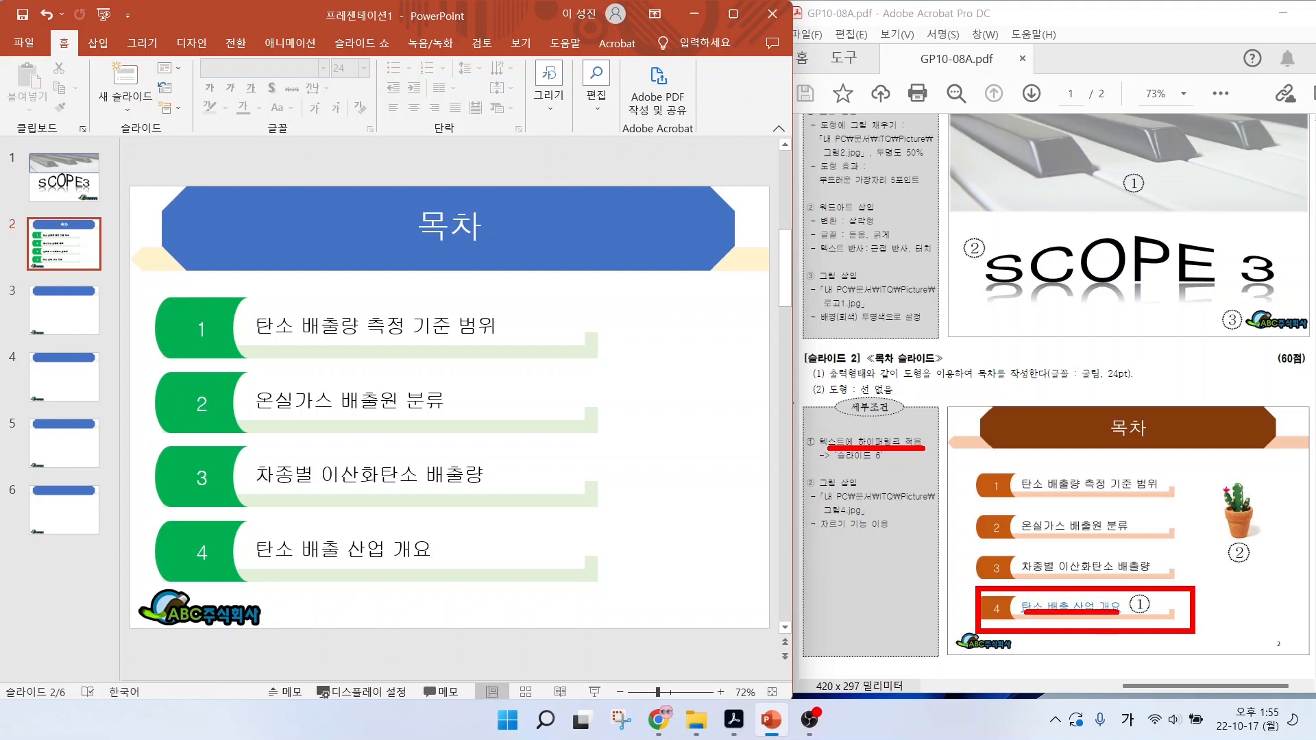
pyautogui.press('Escape')
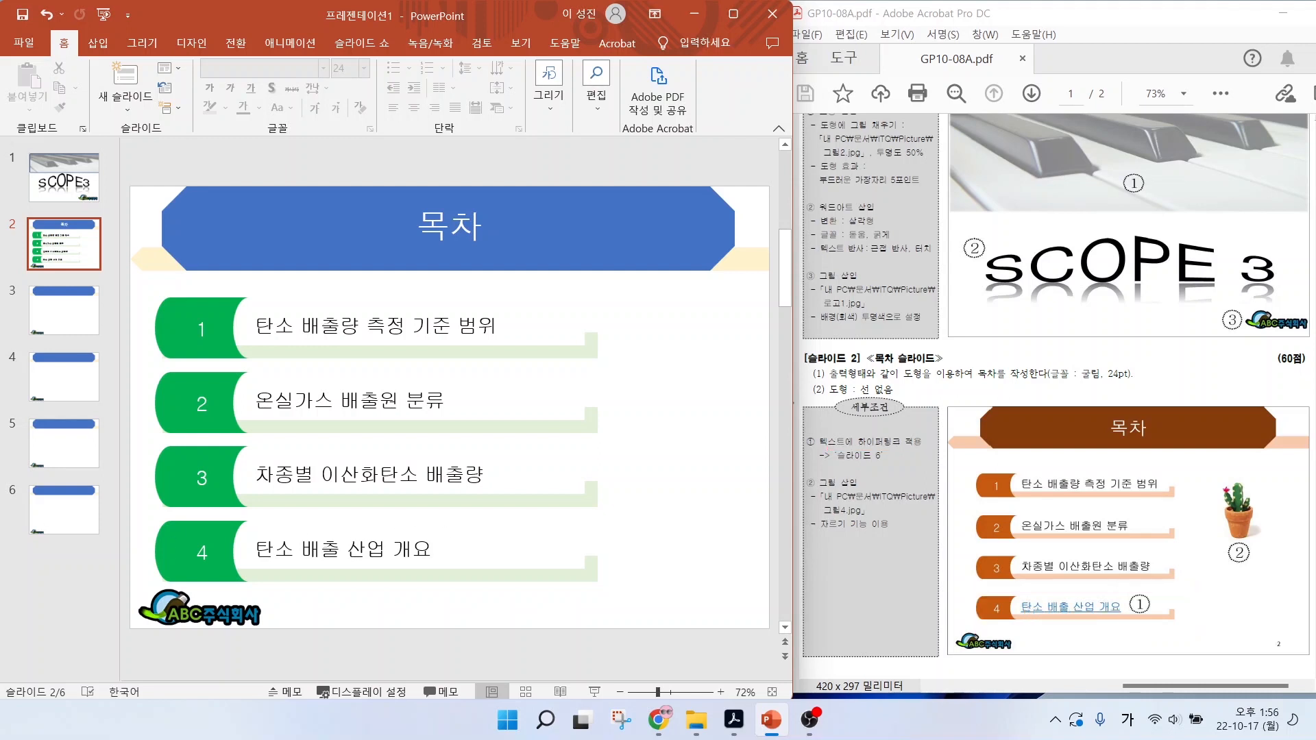
# - Hyperlink the fourth row's text 탄소 배출 산업 개요 to slide 6 of this presentation
pyautogui.moveTo(256, 548); pyautogui.dragTo(437, 549)
pyautogui.click(90, 44)
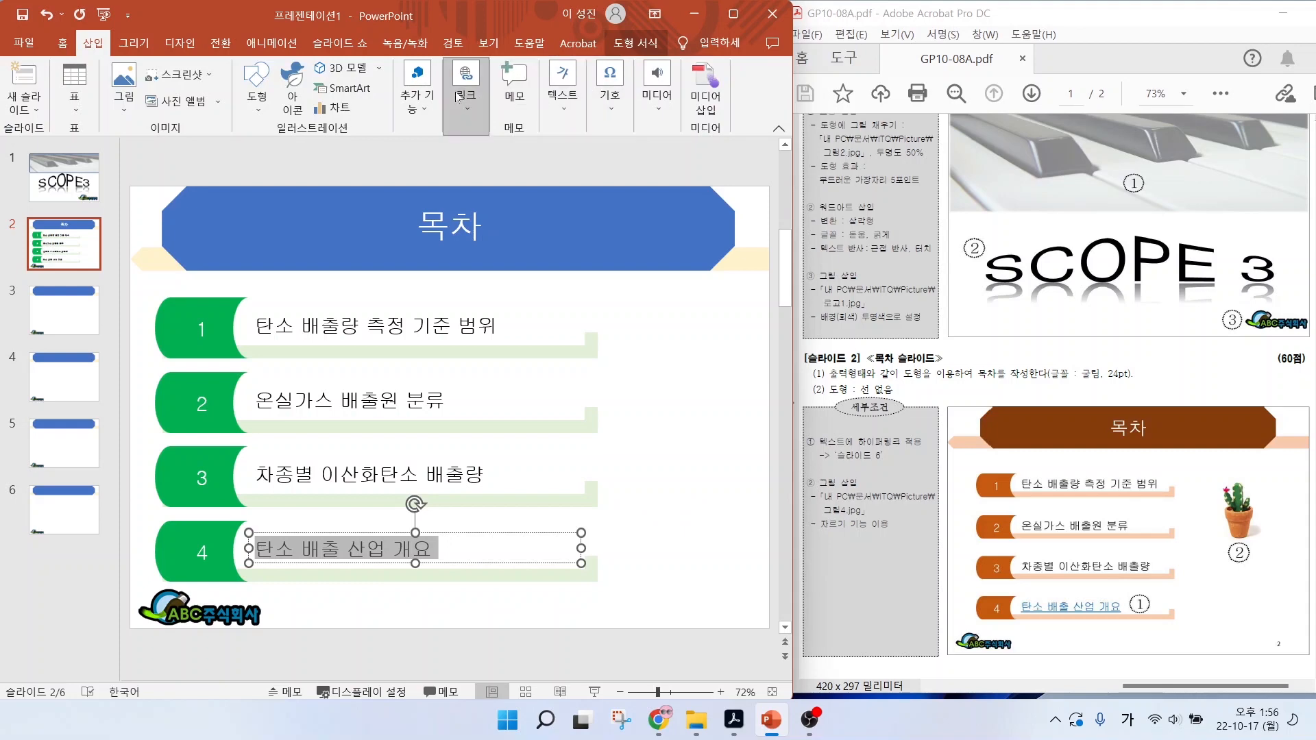
pyautogui.click(457, 96)
pyautogui.click(501, 166)
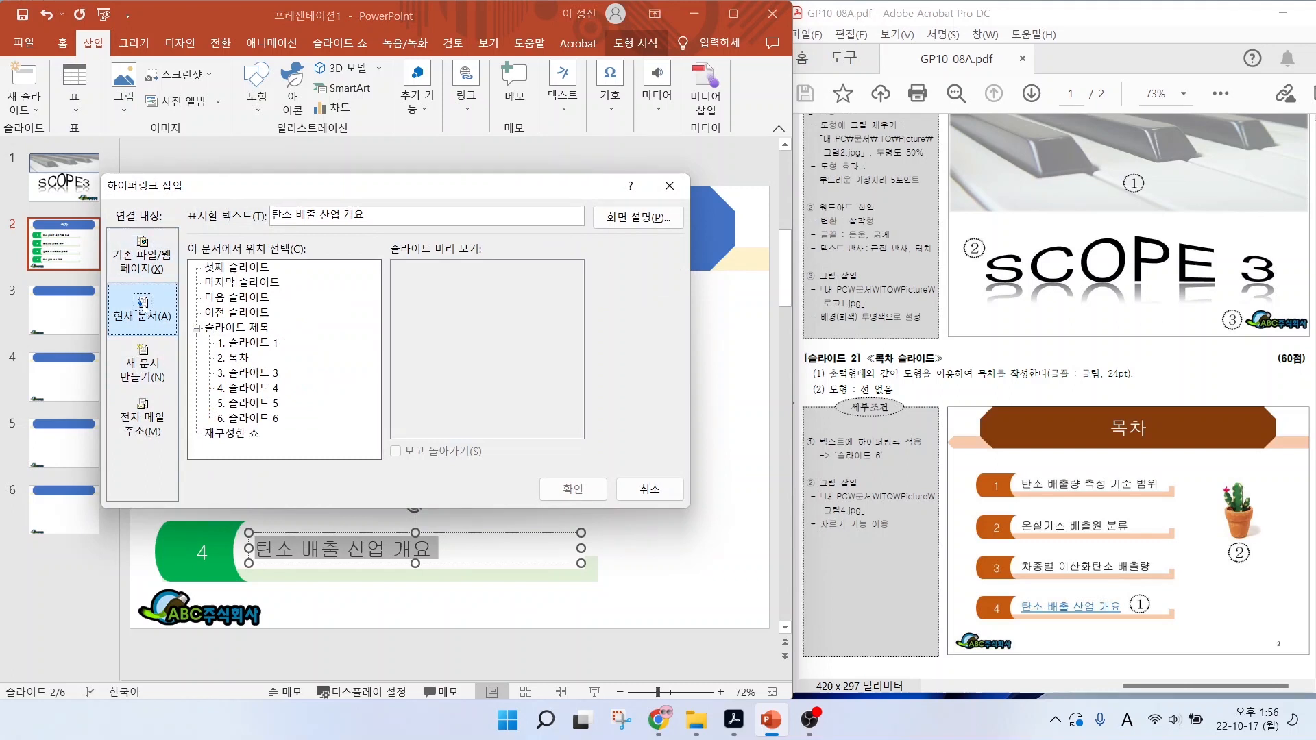
pyautogui.click(270, 419)
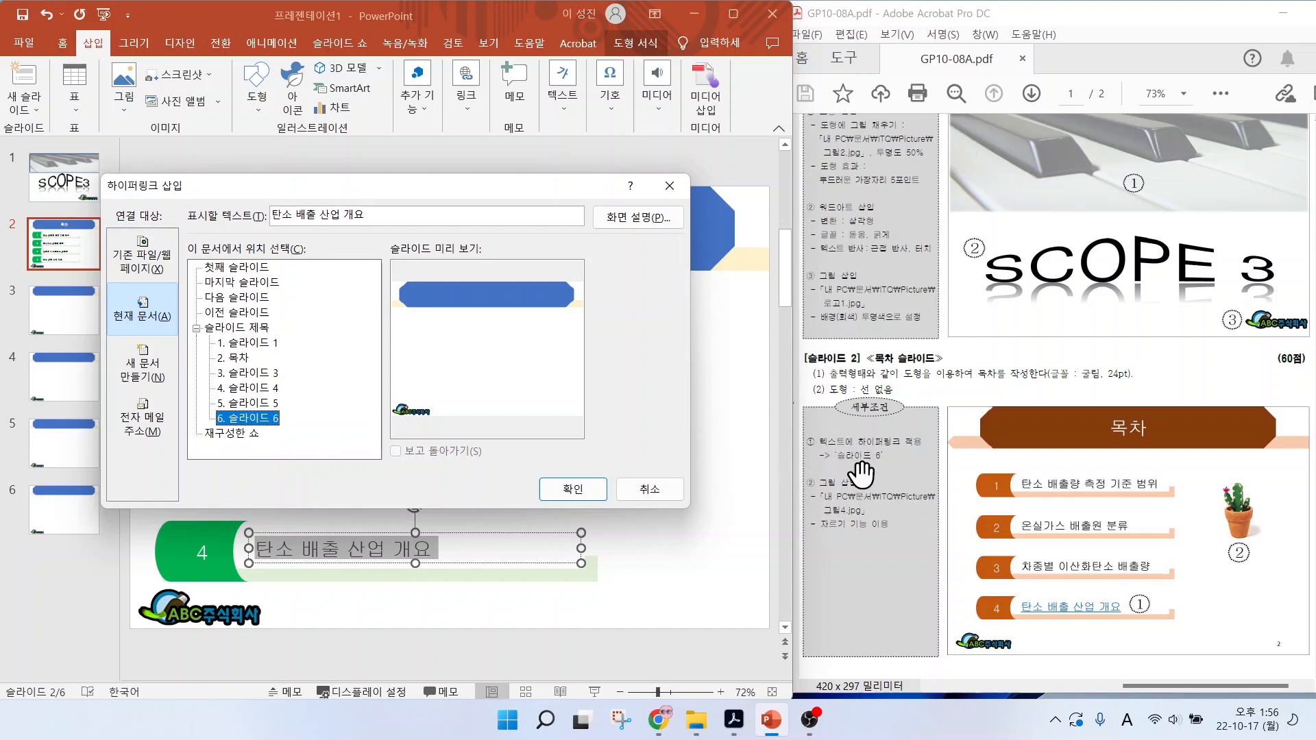
pyautogui.click(563, 491)
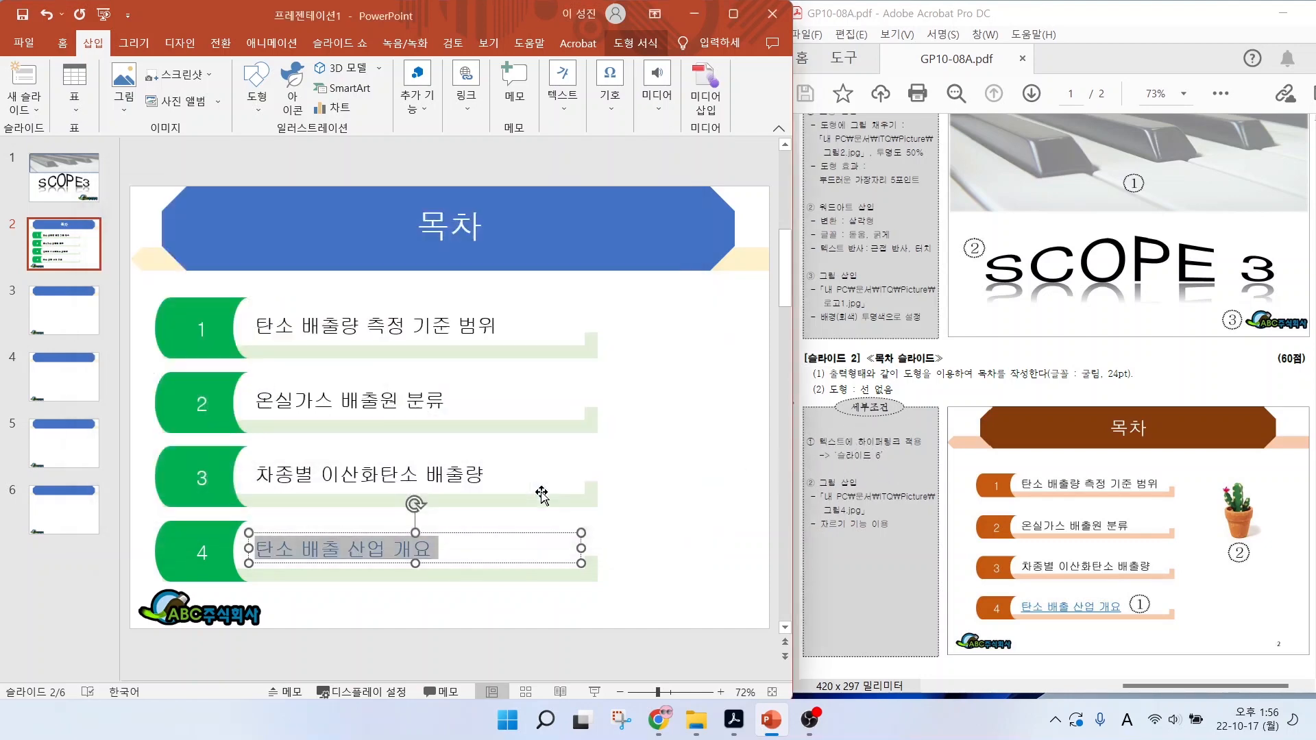
pyautogui.click(645, 553)
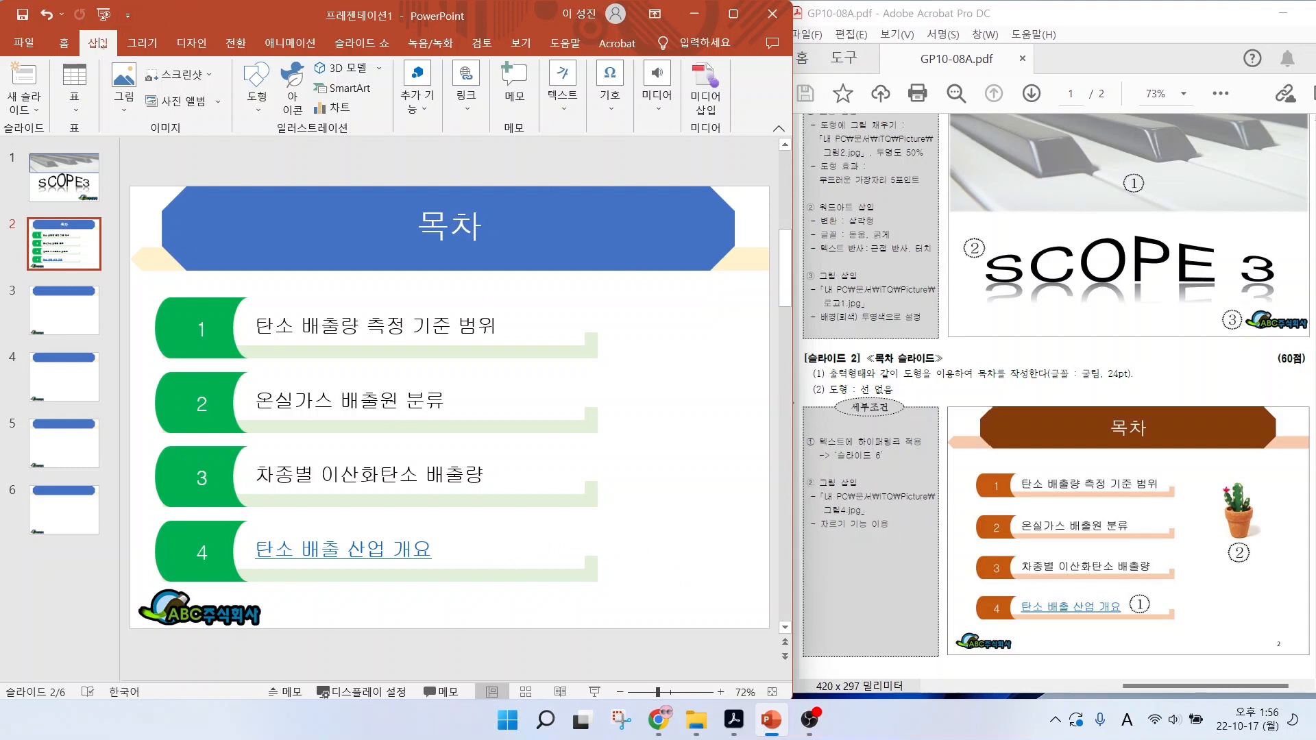
# - Insert the picture 그림4.JPG from the ITQ Picture folder onto slide 2
pyautogui.click(124, 86)
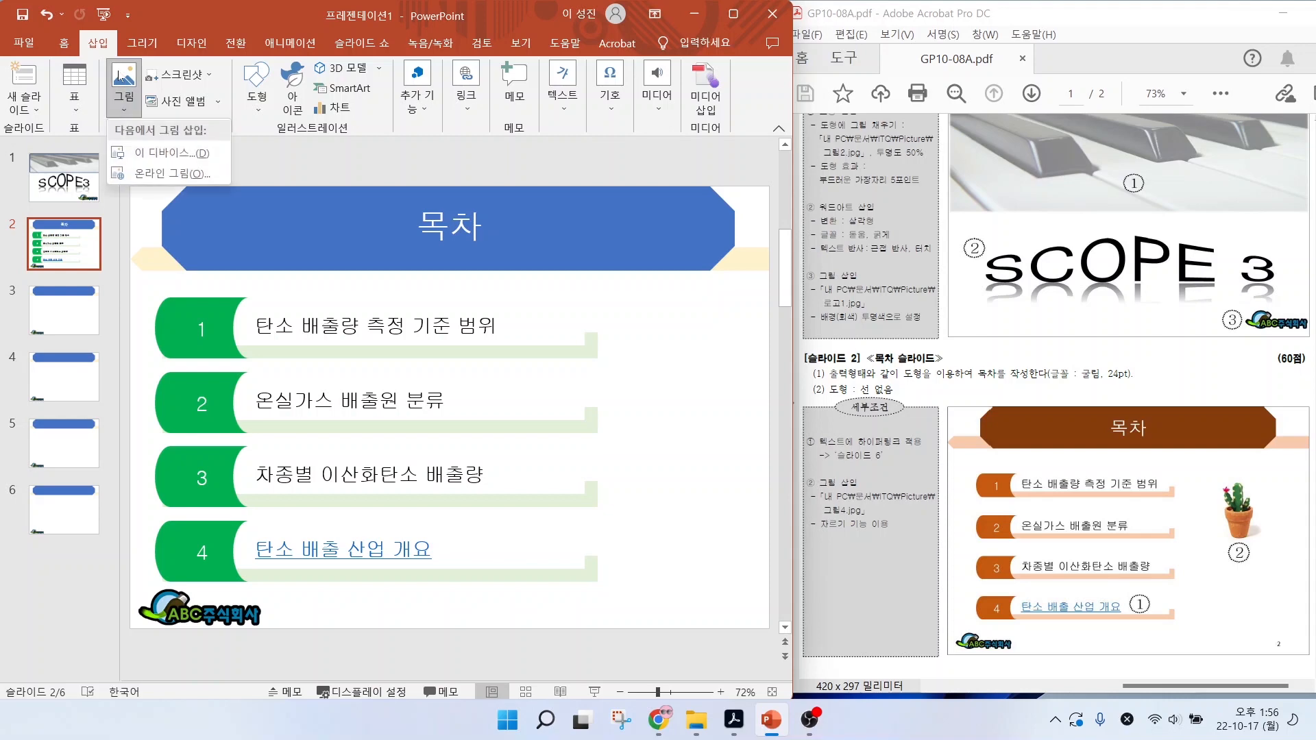
pyautogui.click(149, 159)
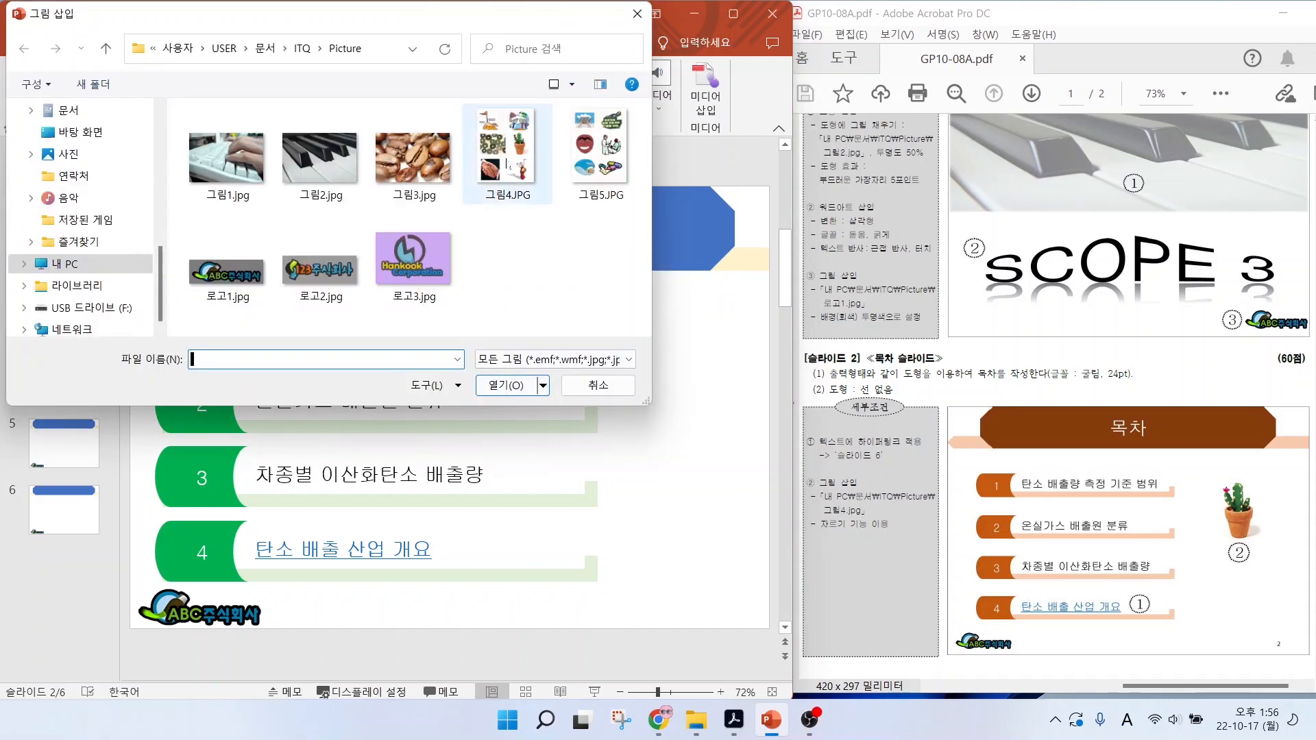
pyautogui.click(512, 164)
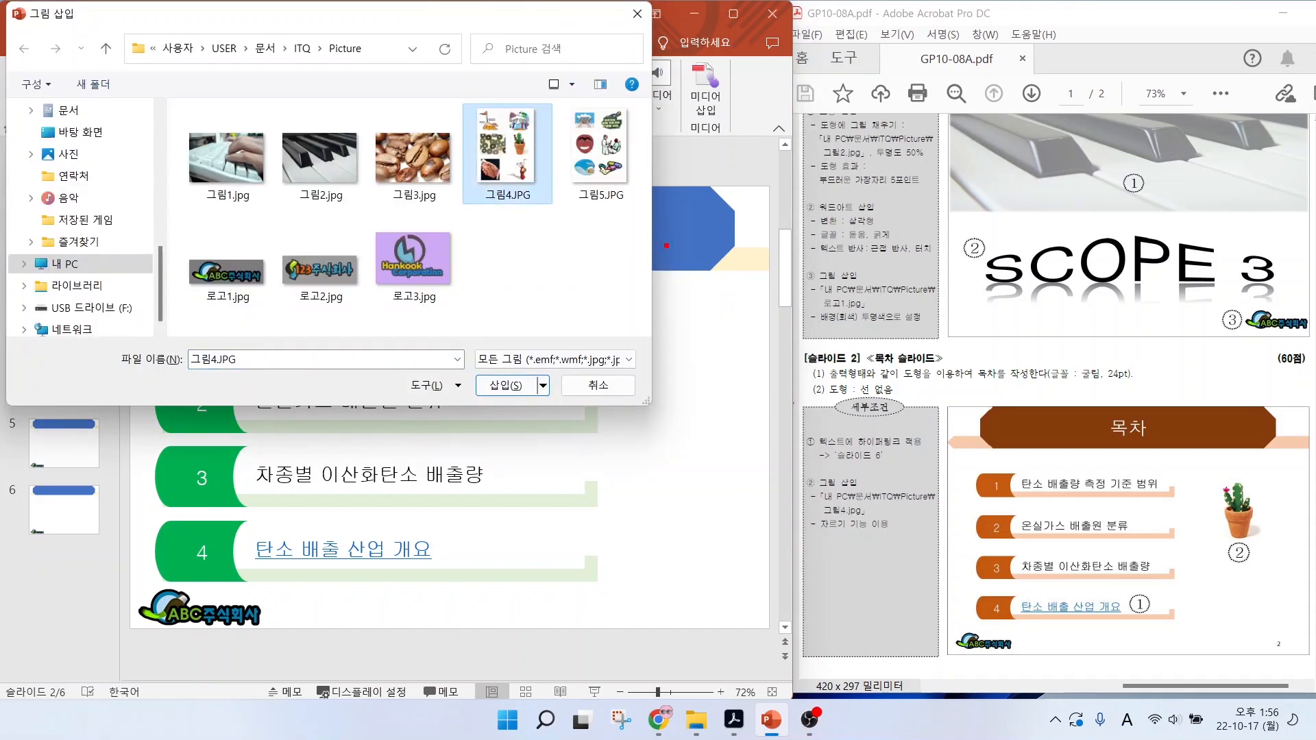
pyautogui.moveTo(1272, 566)
pyautogui.mouseDown()
pyautogui.moveTo(1191, 535)
pyautogui.moveTo(1273, 483)
pyautogui.moveTo(1258, 562)
pyautogui.mouseUp()
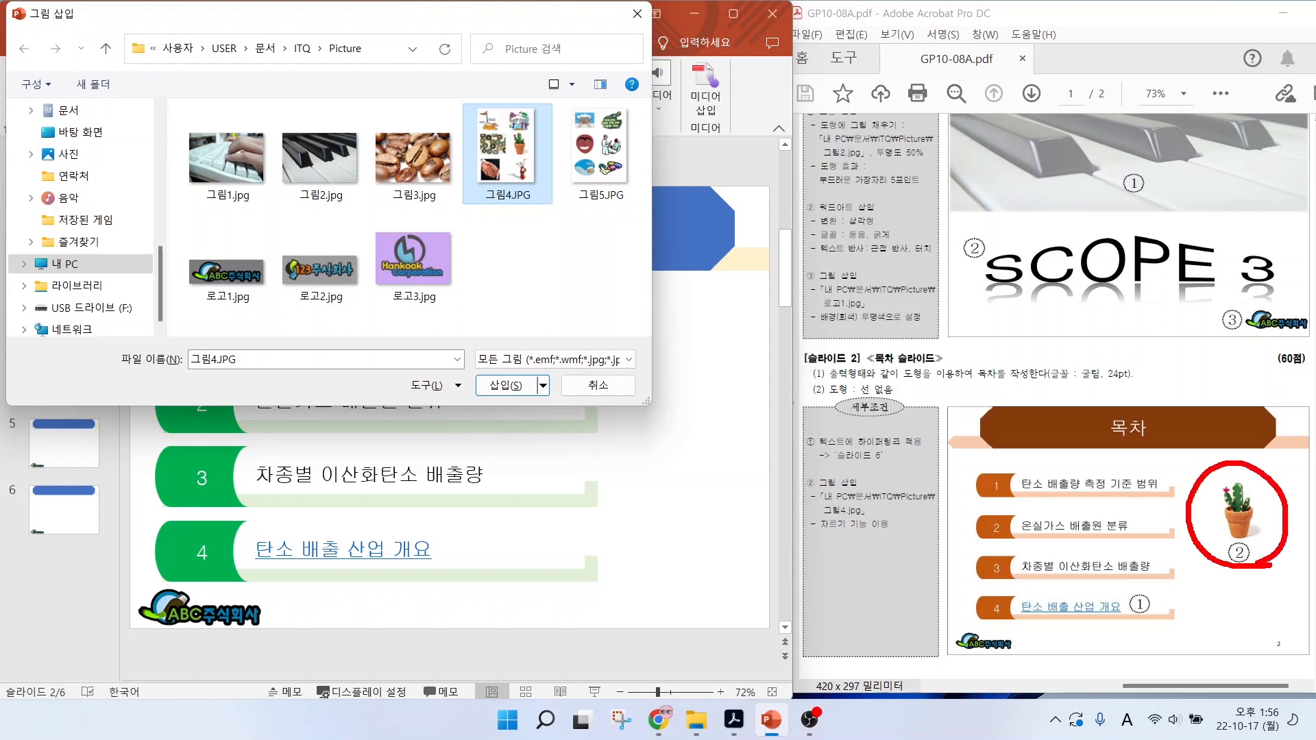
pyautogui.moveTo(537, 162)
pyautogui.mouseDown()
pyautogui.moveTo(468, 118)
pyautogui.moveTo(542, 127)
pyautogui.moveTo(541, 185)
pyautogui.mouseUp()
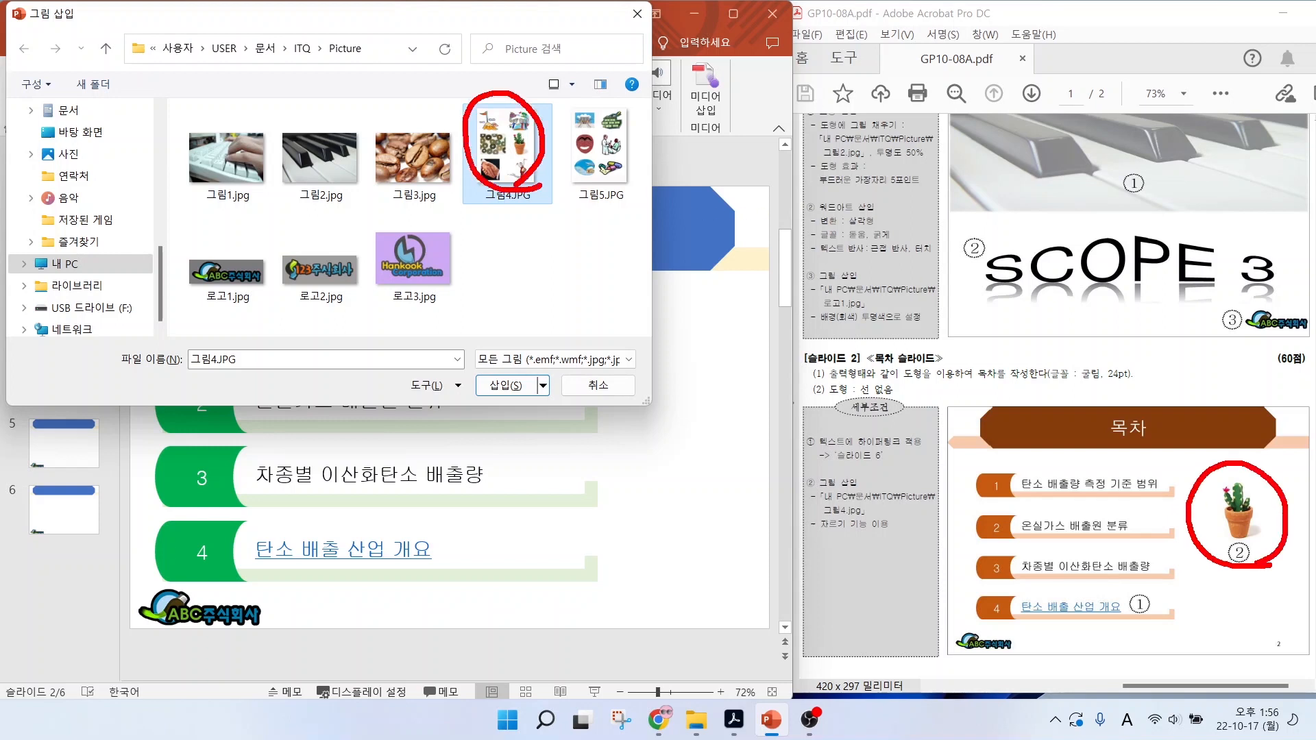
pyautogui.moveTo(829, 541); pyautogui.dragTo(917, 540)
pyautogui.press('Escape')
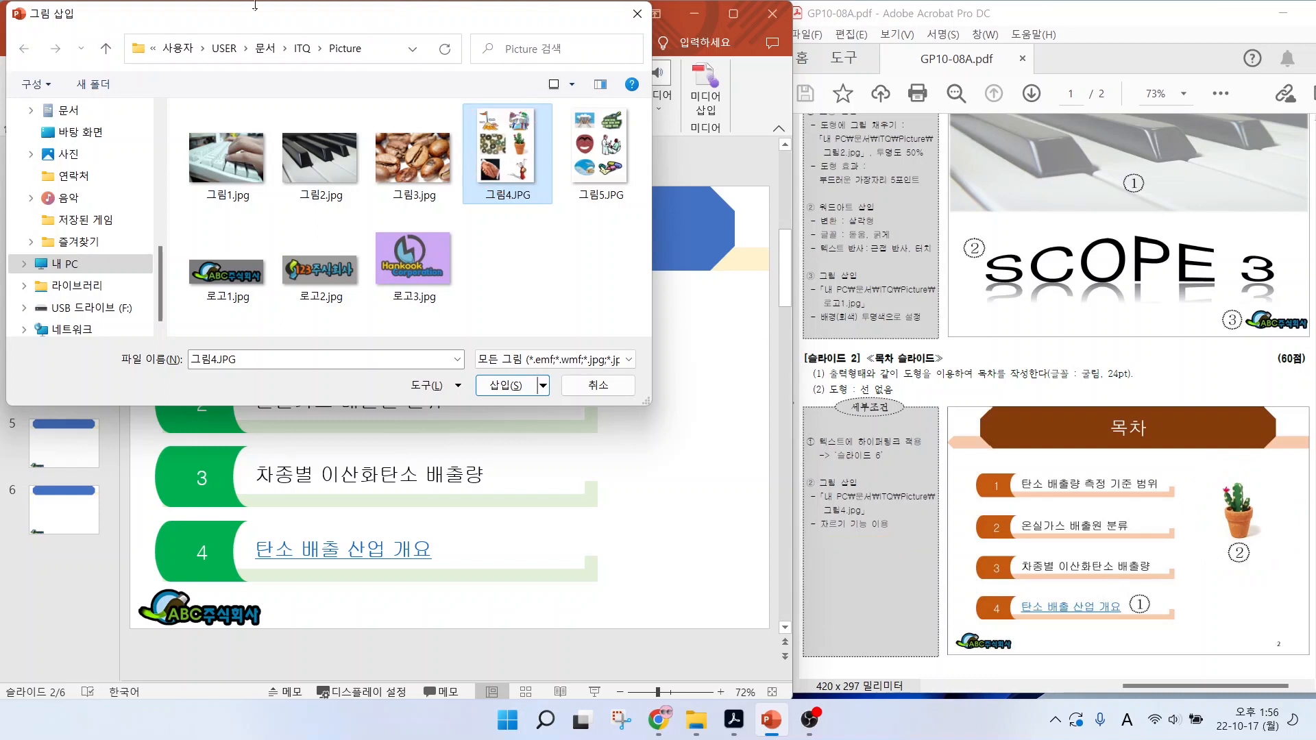
pyautogui.click(494, 384)
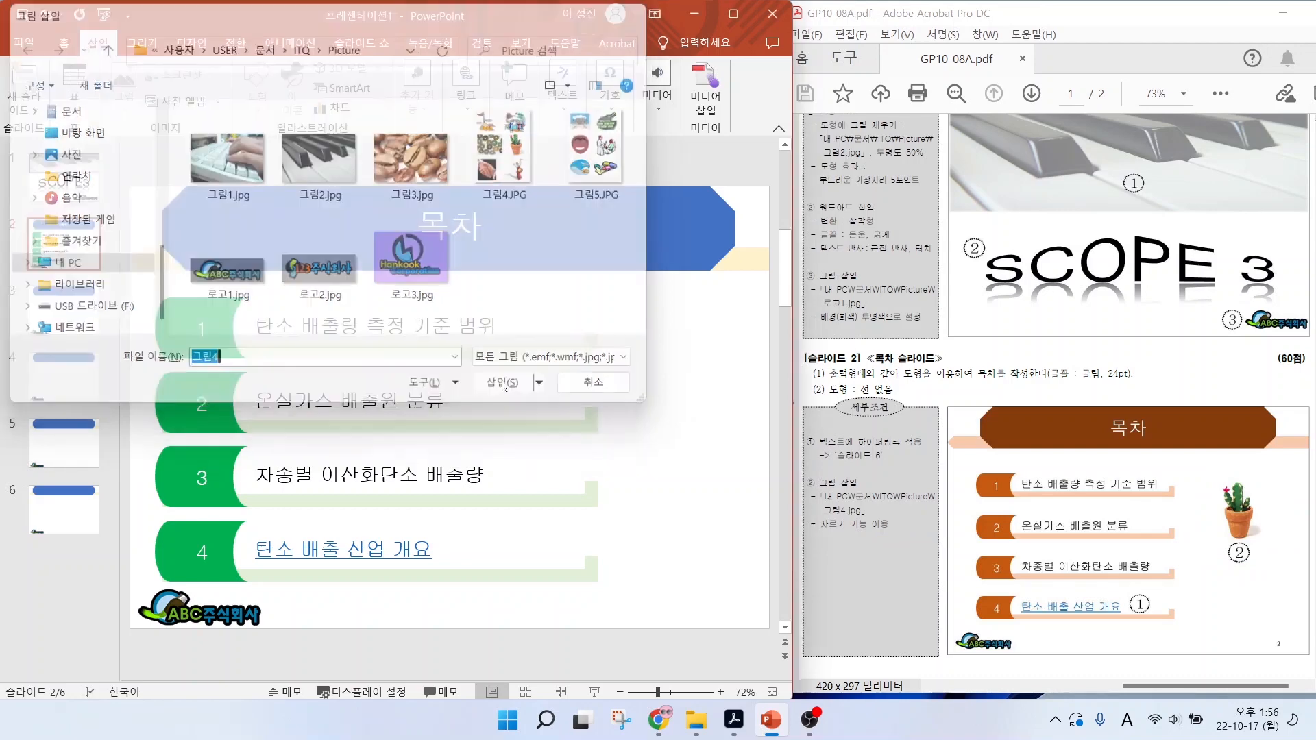
# - Crop the picture to the potted cactus, about 5.3 cm high and 4.1 cm wide, and move it to the right of the first two contents rows
pyautogui.click(524, 104)
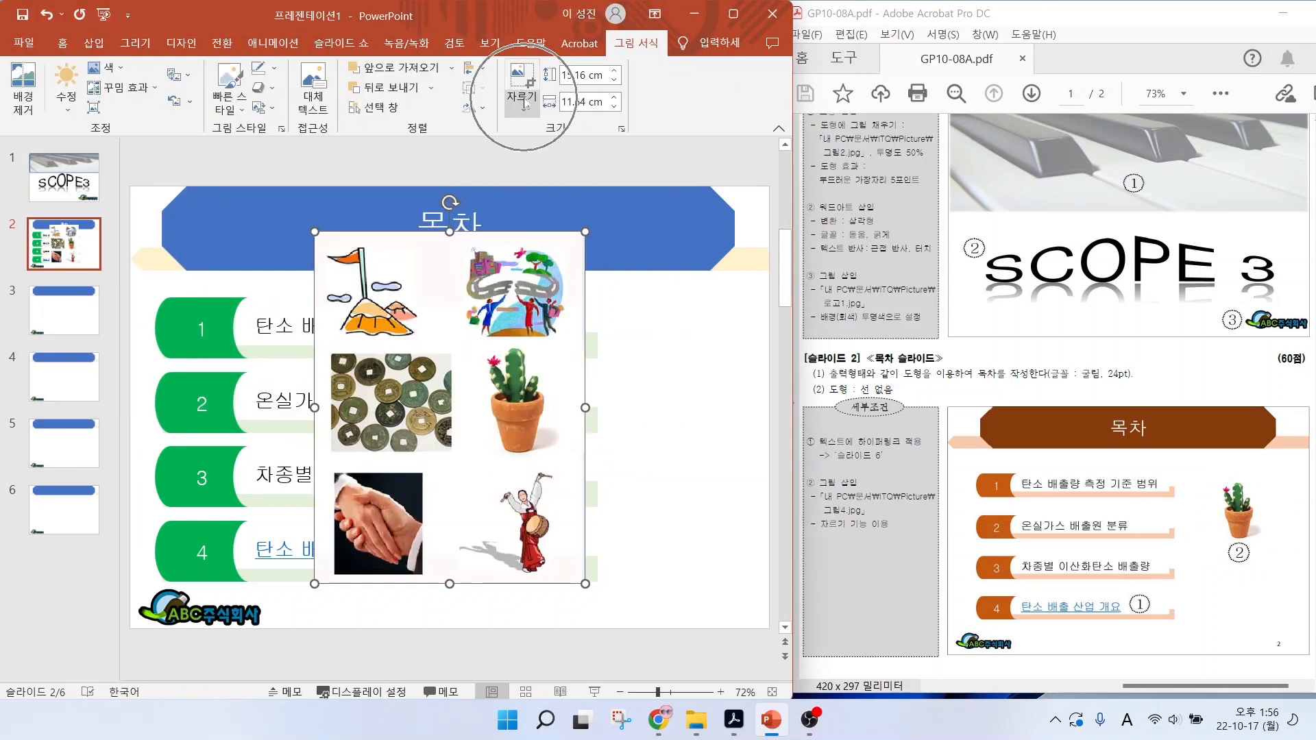
pyautogui.click(531, 129)
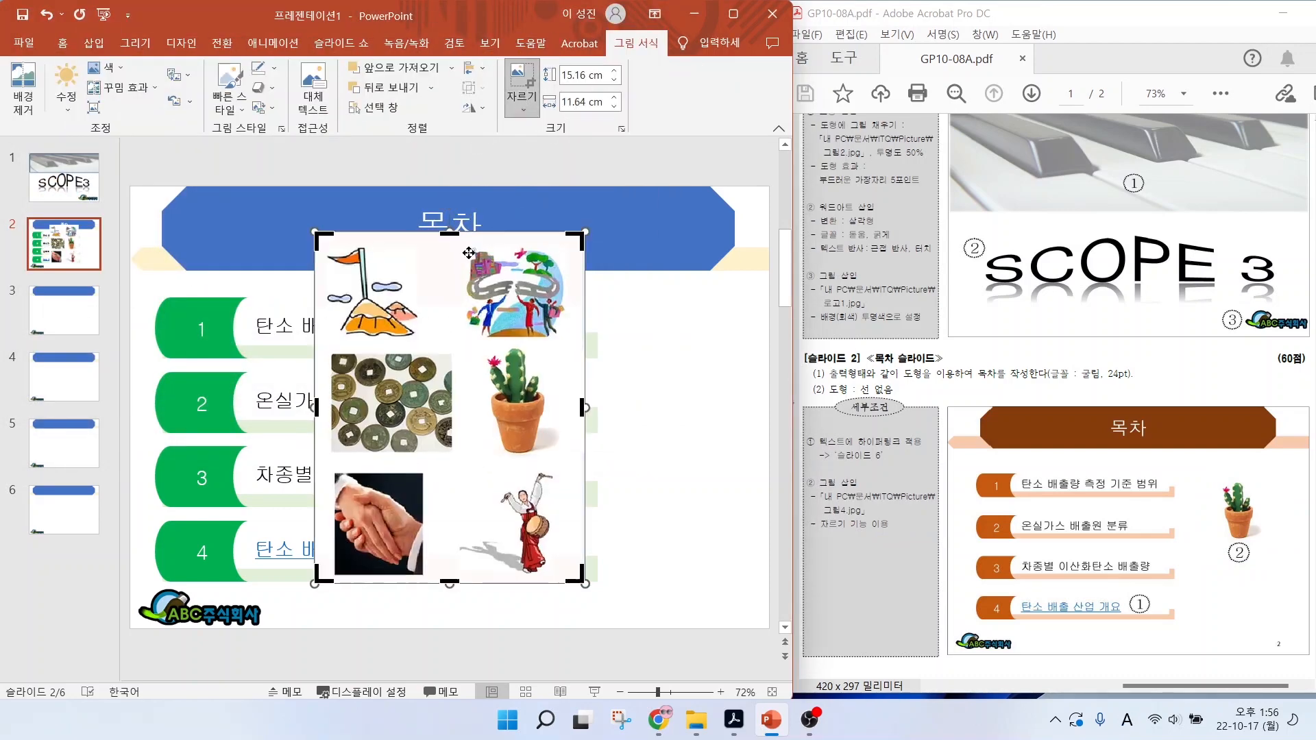
pyautogui.moveTo(576, 240); pyautogui.dragTo(551, 347)
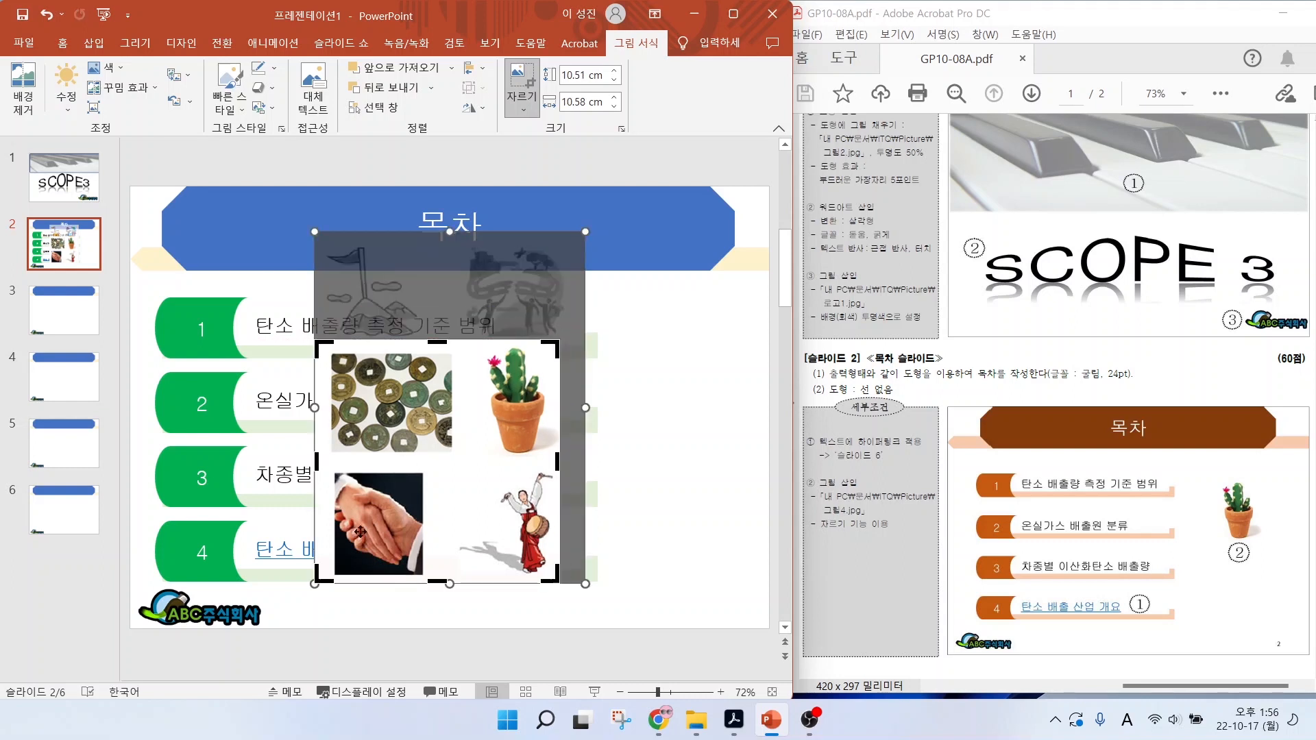
pyautogui.moveTo(322, 575); pyautogui.dragTo(467, 461)
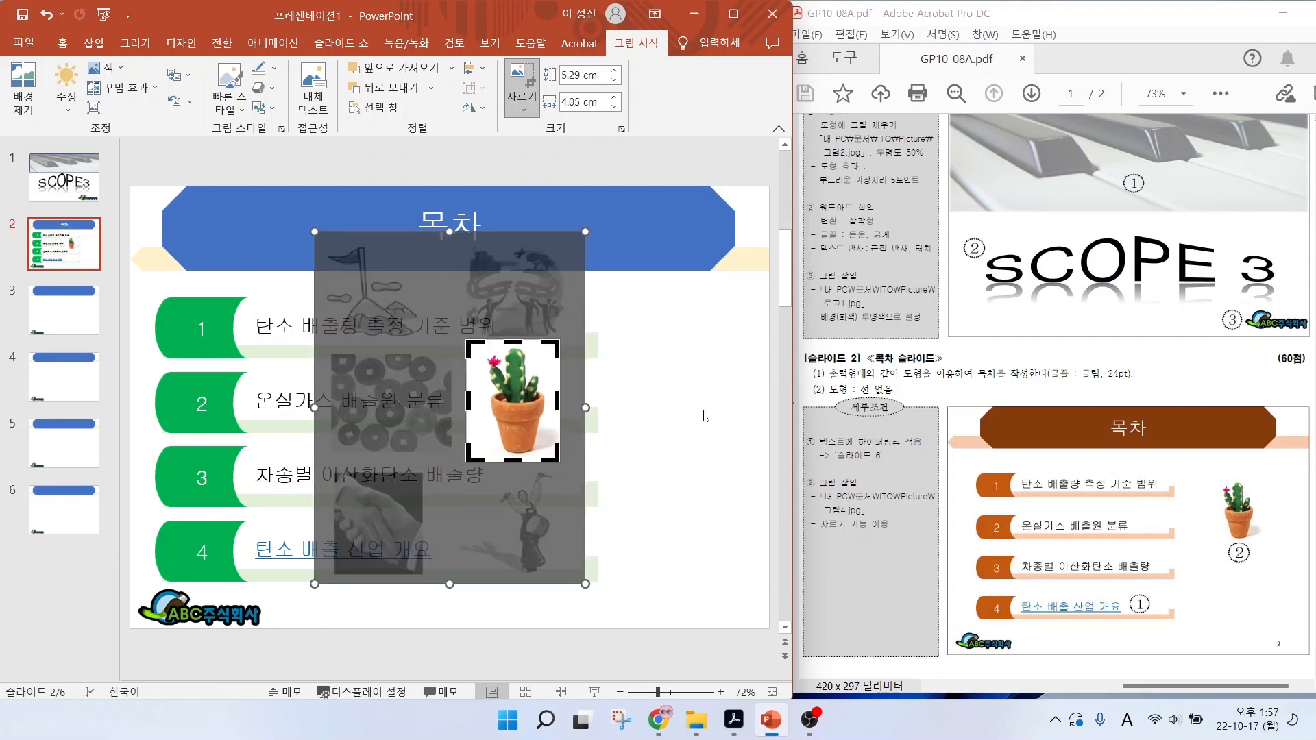
pyautogui.click(702, 334)
pyautogui.moveTo(521, 405); pyautogui.dragTo(693, 364)
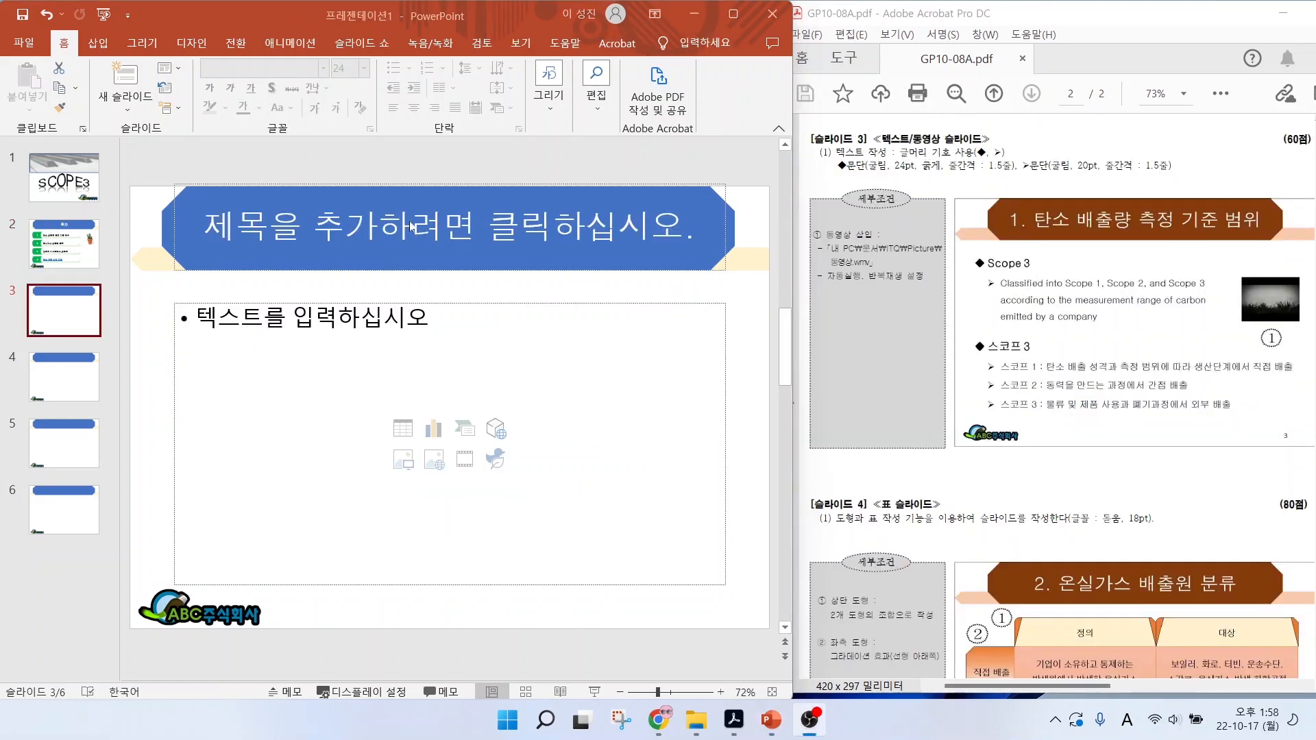
# - Enter slide 3's title as 1. 탄소 배출량 측정 기준 범위
pyautogui.click(439, 229)
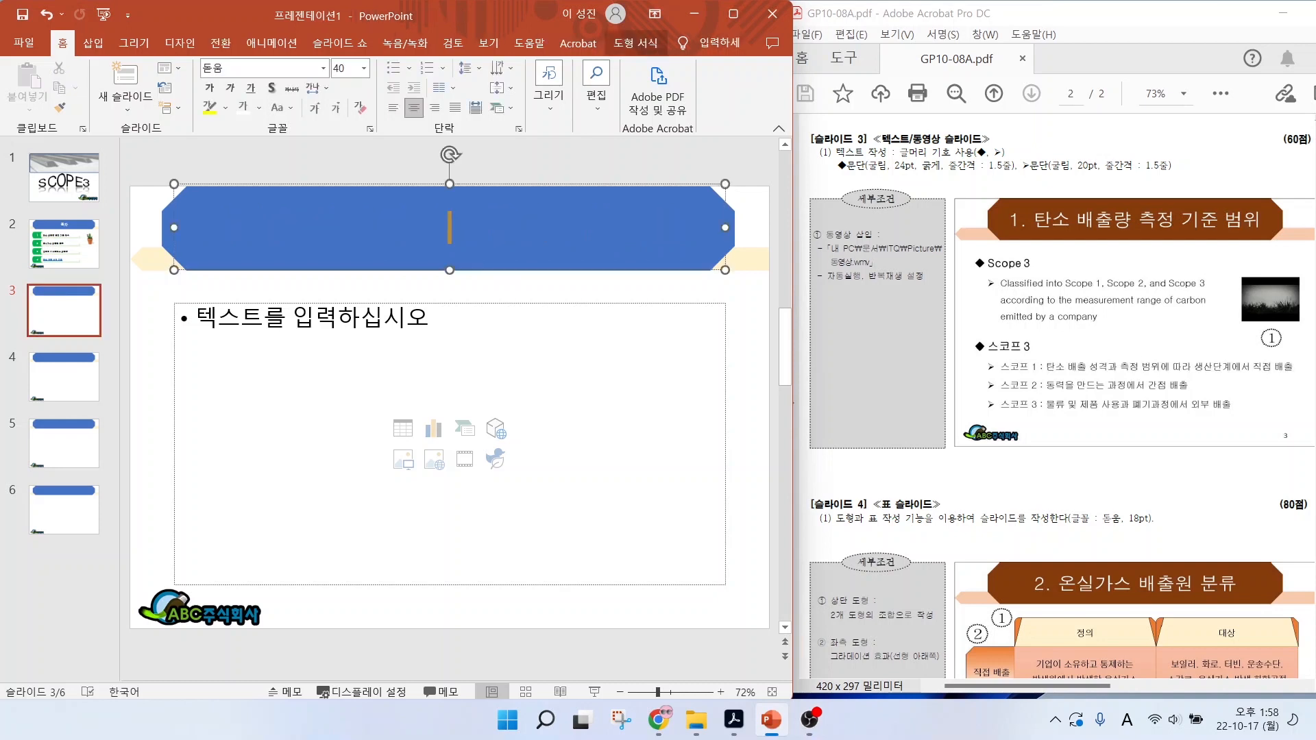
pyautogui.write('1. 탄소 배출량')
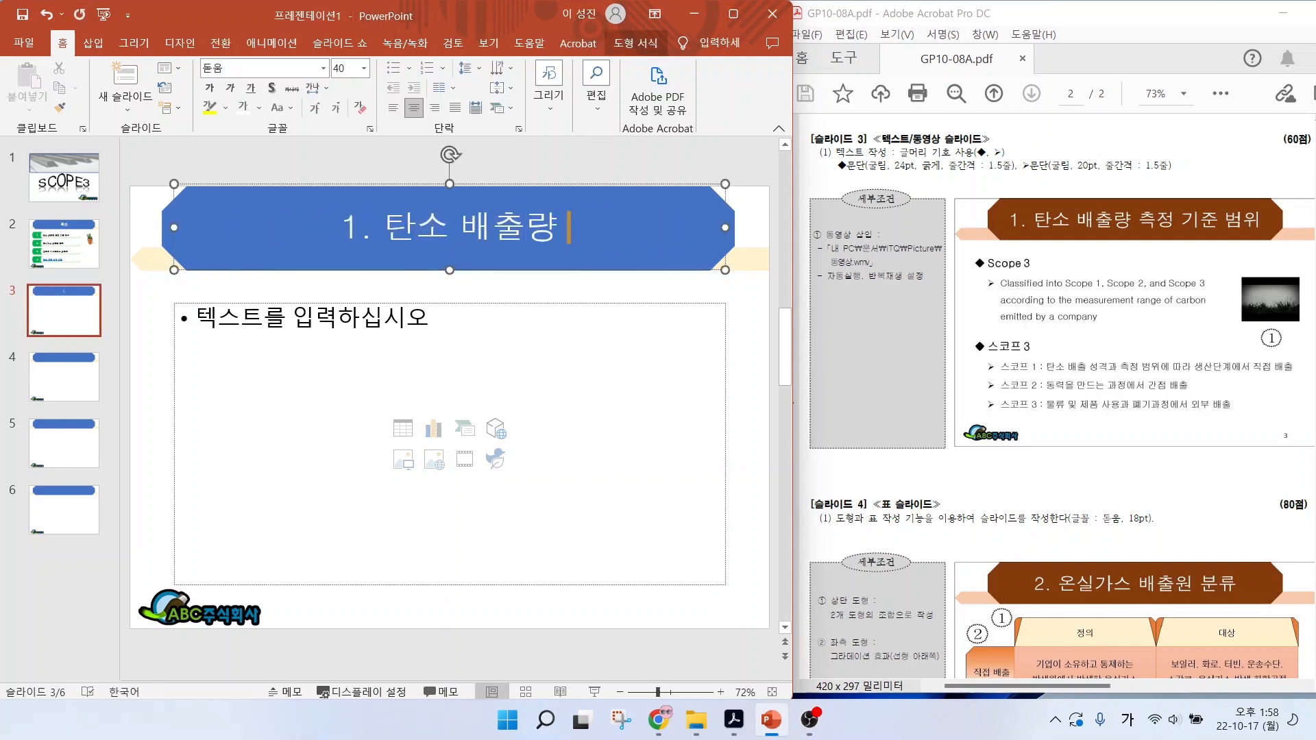
pyautogui.write(' 측정 기준 ㅂ범위')
pyautogui.click(672, 352)
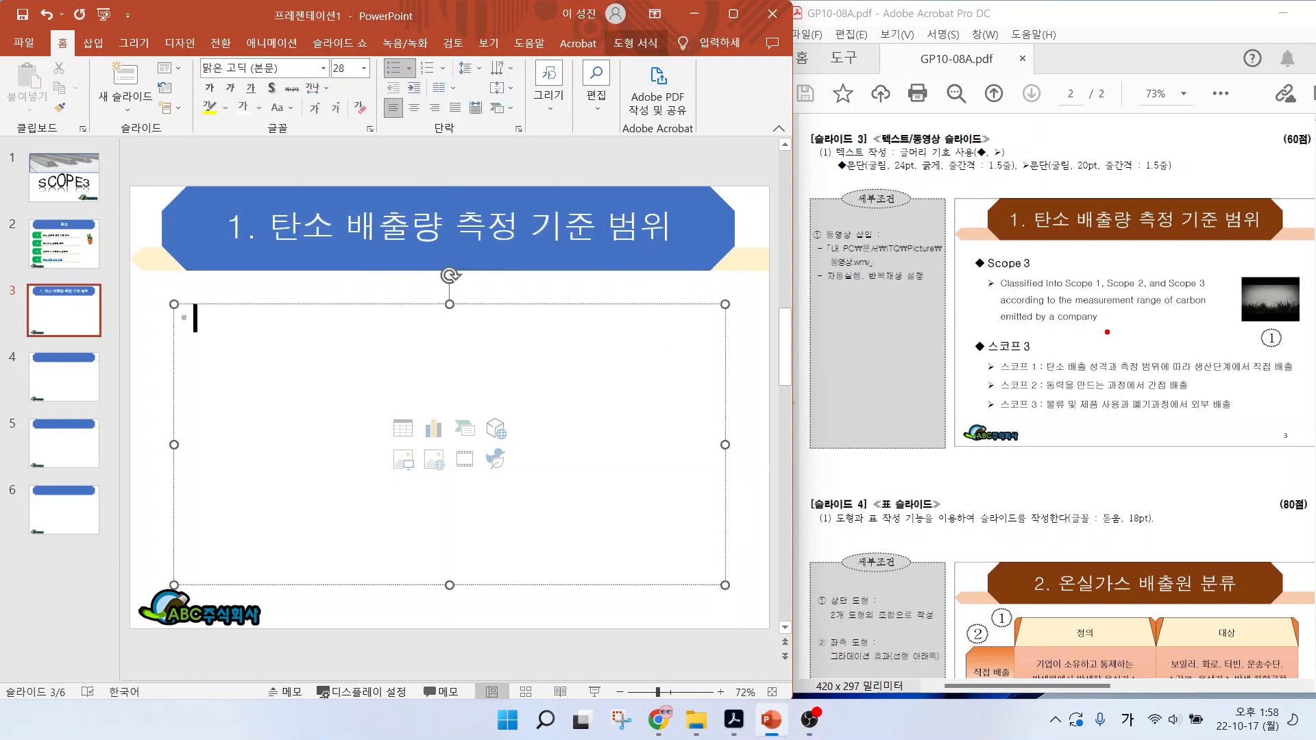
pyautogui.moveTo(1097, 336)
pyautogui.mouseDown()
pyautogui.moveTo(983, 316)
pyautogui.moveTo(1090, 217)
pyautogui.moveTo(1133, 336)
pyautogui.mouseUp()
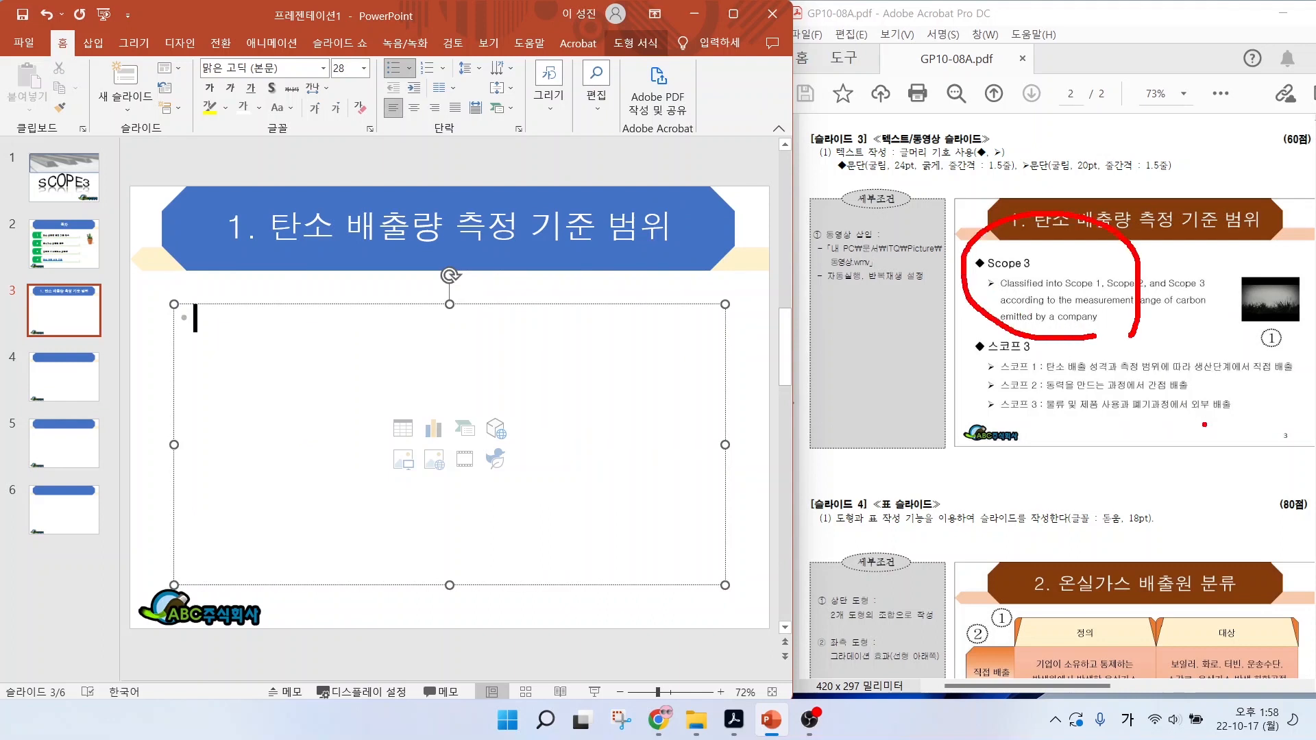
pyautogui.moveTo(1210, 423)
pyautogui.mouseDown()
pyautogui.moveTo(1056, 417)
pyautogui.moveTo(1174, 381)
pyautogui.moveTo(1166, 429)
pyautogui.mouseUp()
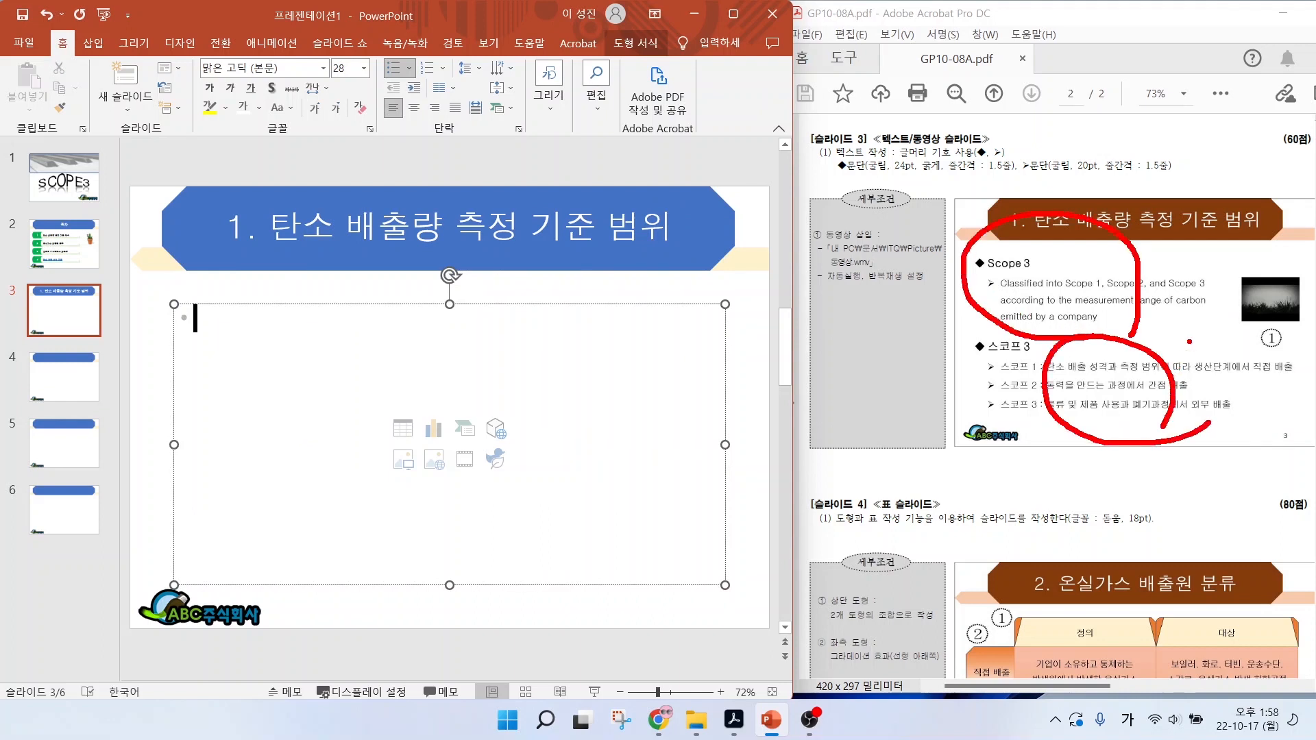
pyautogui.moveTo(1207, 261); pyautogui.dragTo(1207, 332)
pyautogui.moveTo(1292, 348); pyautogui.dragTo(1292, 443)
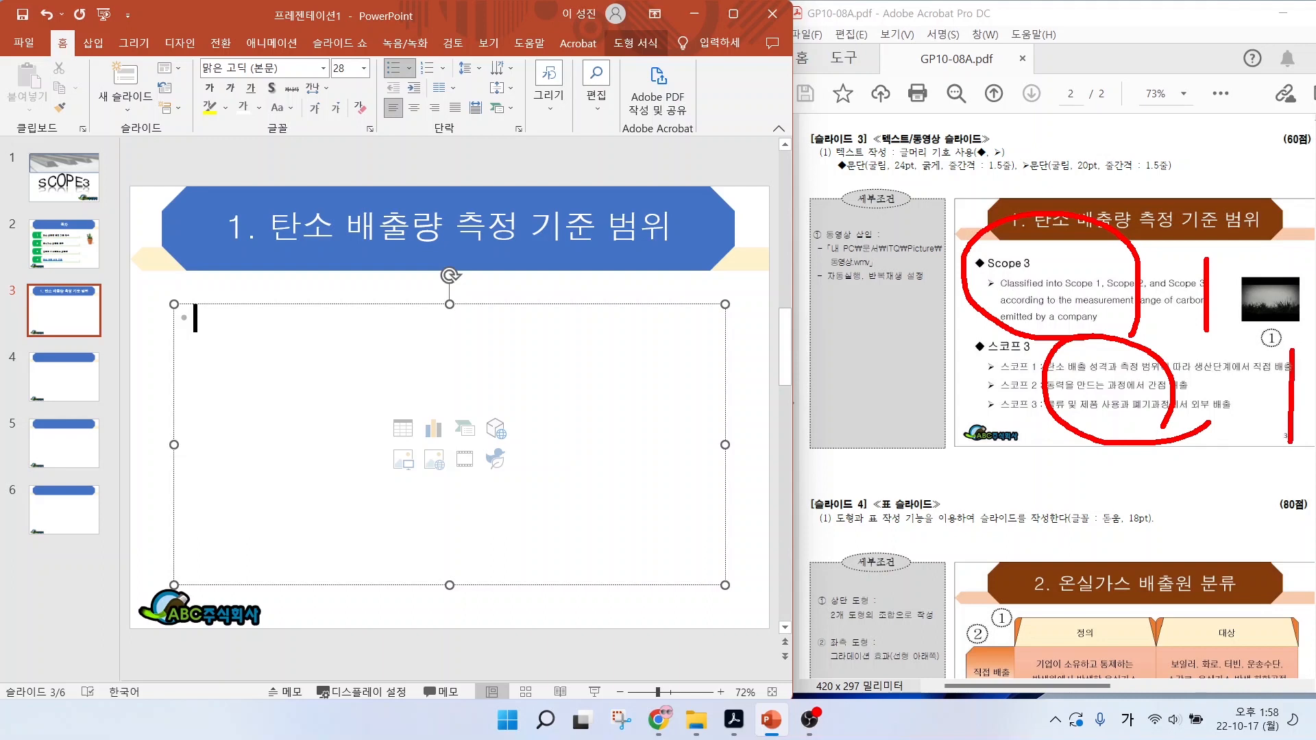
pyautogui.moveTo(968, 332); pyautogui.dragTo(1304, 439)
pyautogui.moveTo(958, 246); pyautogui.dragTo(1208, 326)
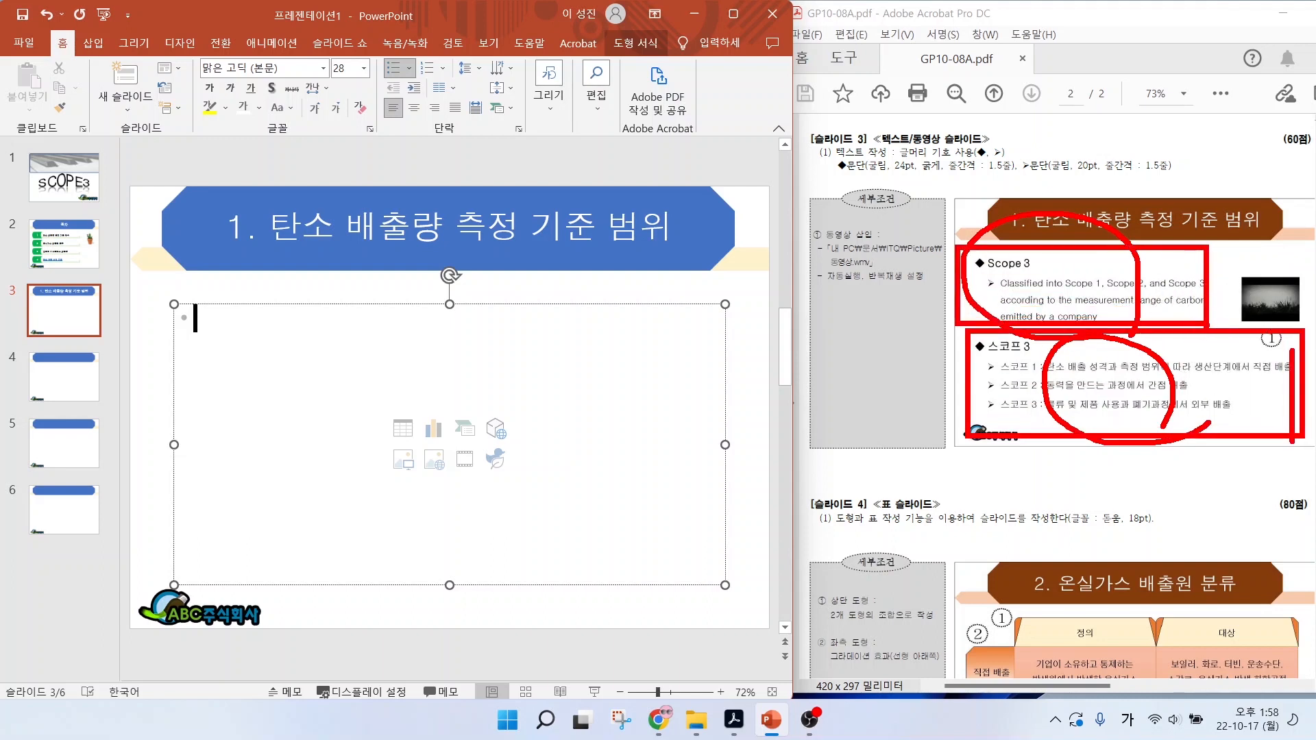
pyautogui.press('Escape')
# - Enter Scope 3 as the first paragraph of slide 3's body text and start a second paragraph
pyautogui.write('ㄴ')
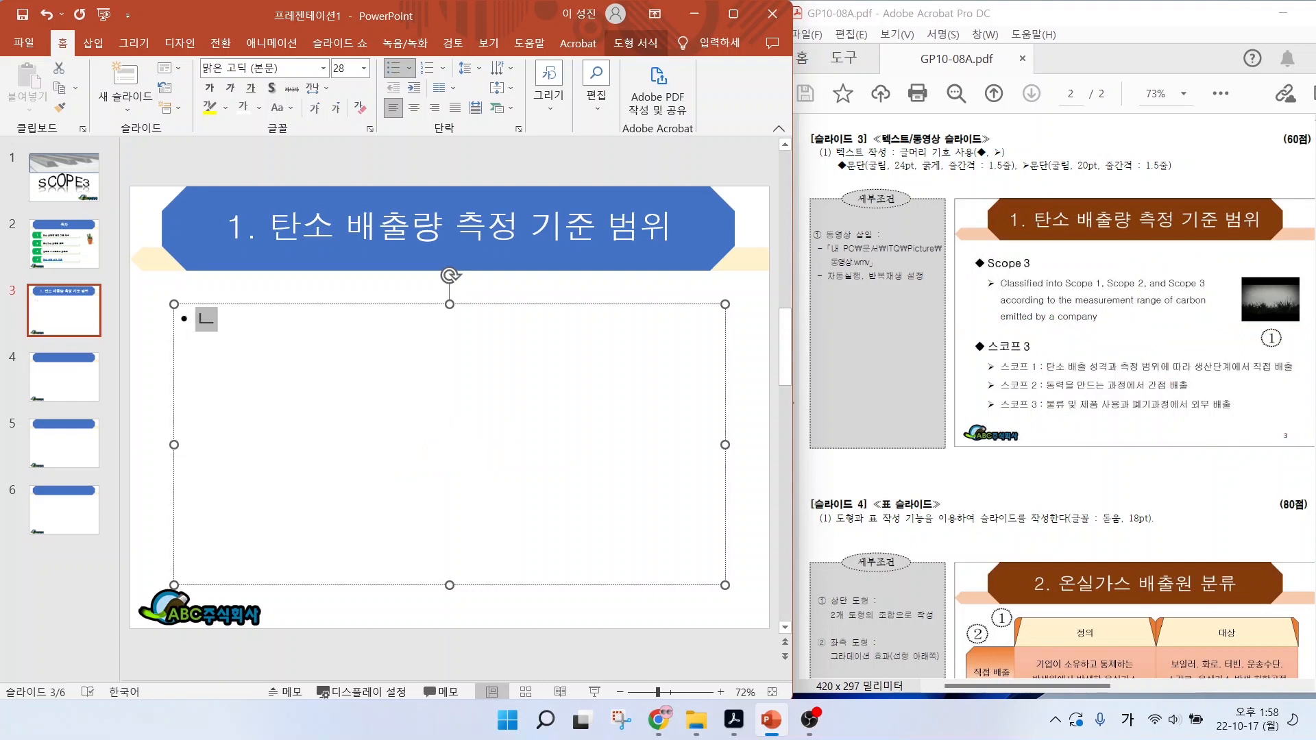
pyautogui.press('BackSpace')
pyautogui.press('Hangul')
pyautogui.write('Scope 3')
pyautogui.press('Return')
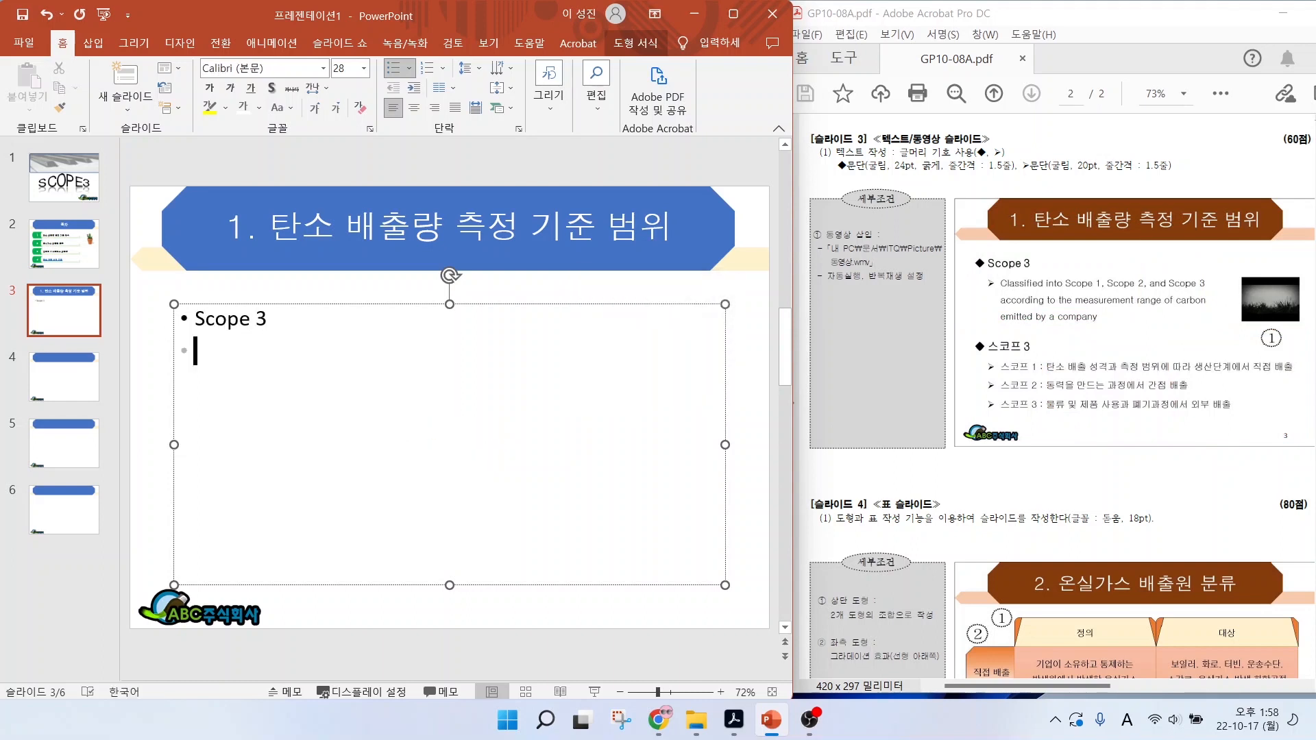
# - Fill the second paragraph with "Classified into Scope 1, Scope 2, and Scope 3 according to the measurement range of carbon emiltted by a company"
pyautogui.write('Classified into Scope 1, s')
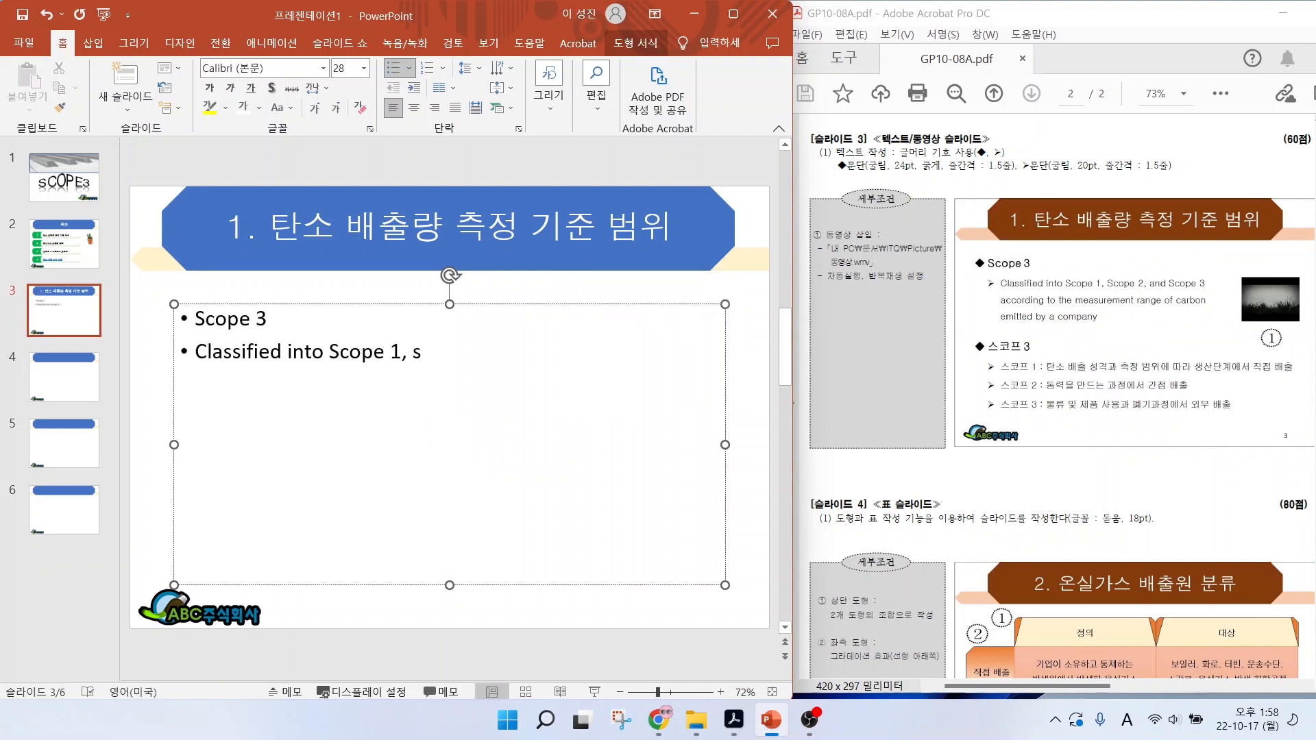
pyautogui.press('BackSpace')
pyautogui.write('Scope 2, and Scope 3 according to the ')
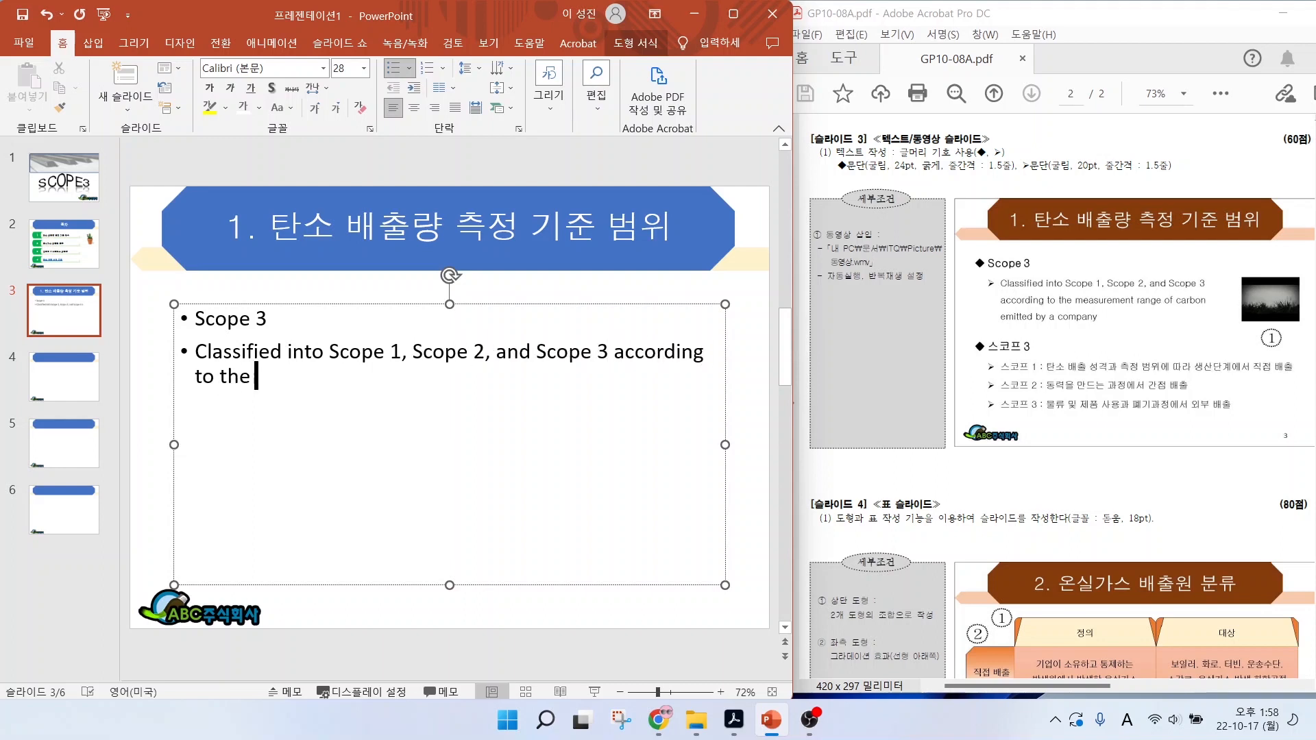
pyautogui.write('measurement range of carbon emiltted')
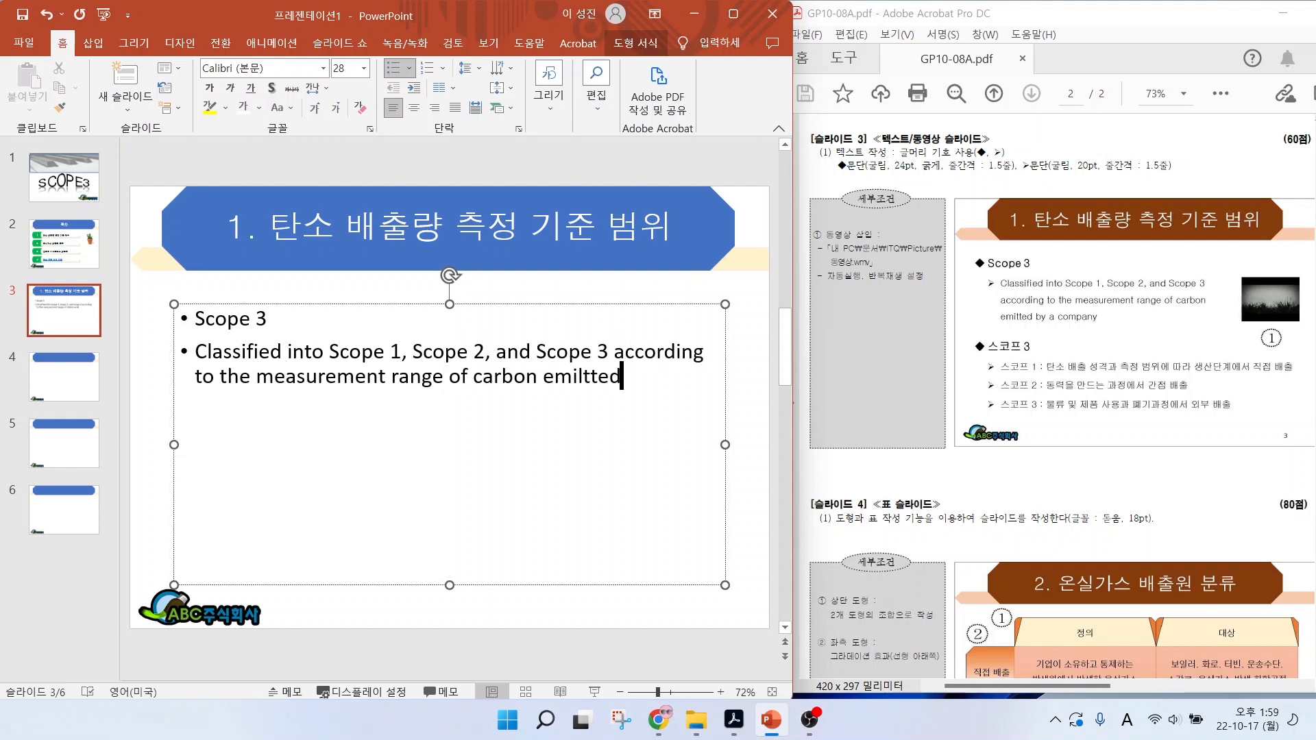
pyautogui.write(' by a company')
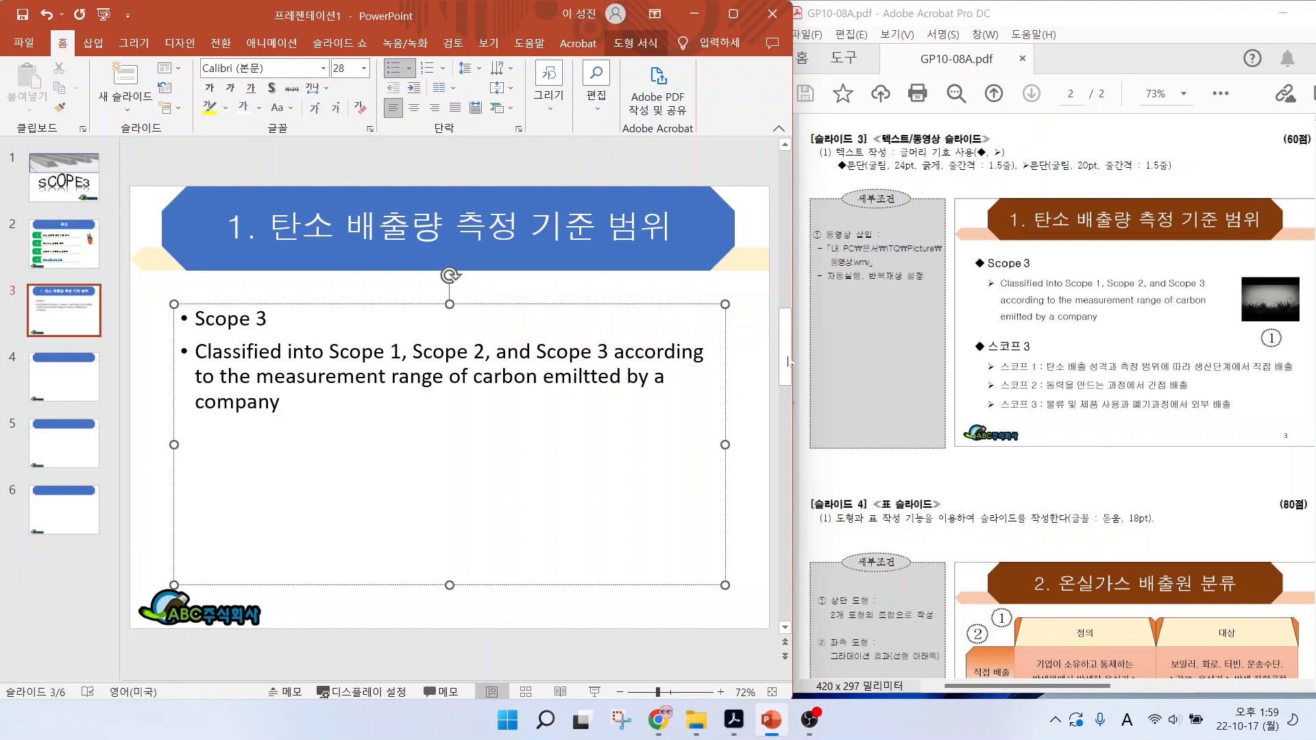
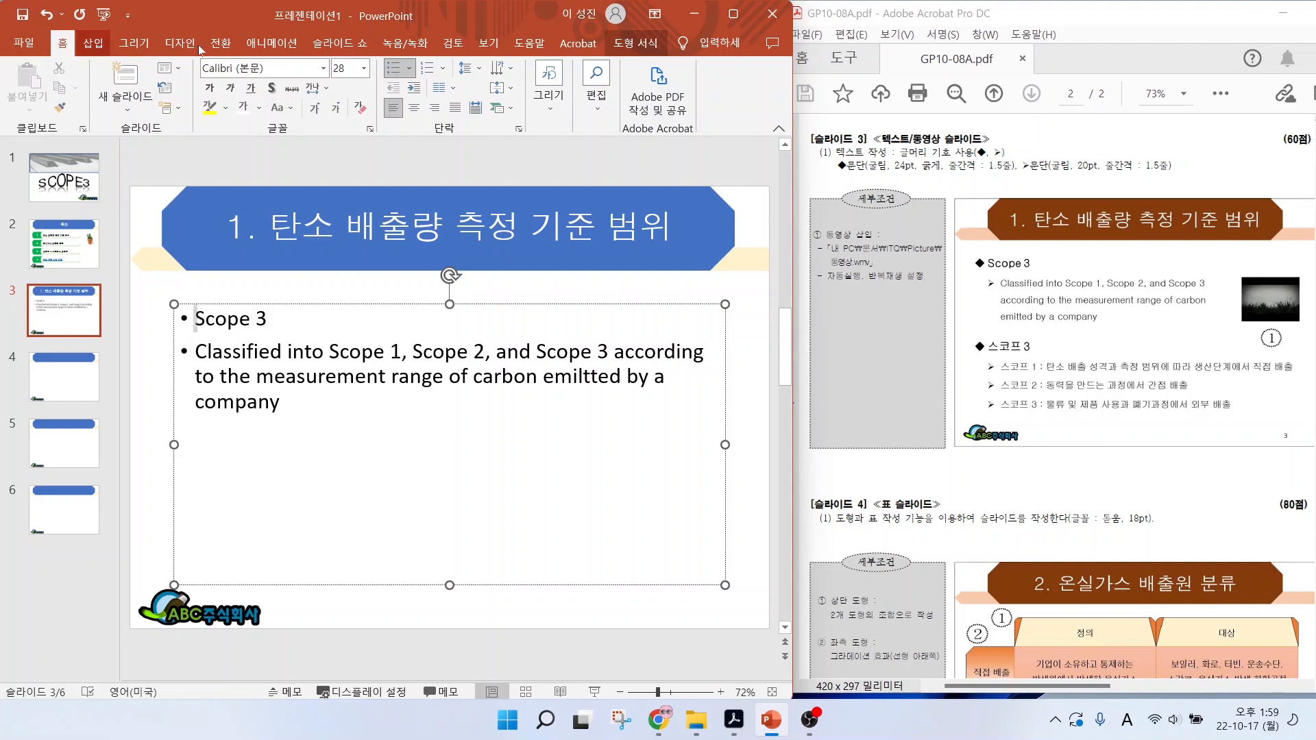
# - Change the bullet of the Scope 3 paragraph to the solid diamond ◆
pyautogui.click(410, 71)
pyautogui.click(563, 124)
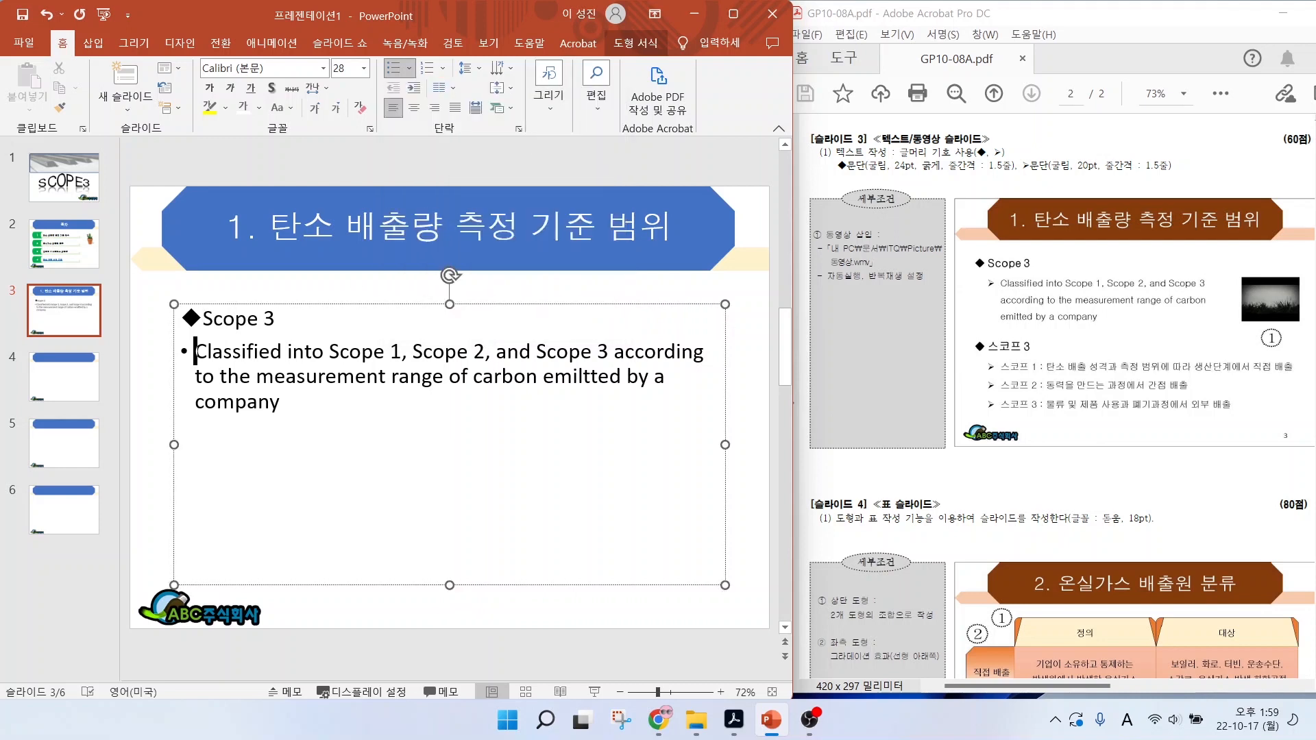
# - Demote the Classified into… paragraph one list level and change its bullet to the arrow ➢
pyautogui.click(413, 89)
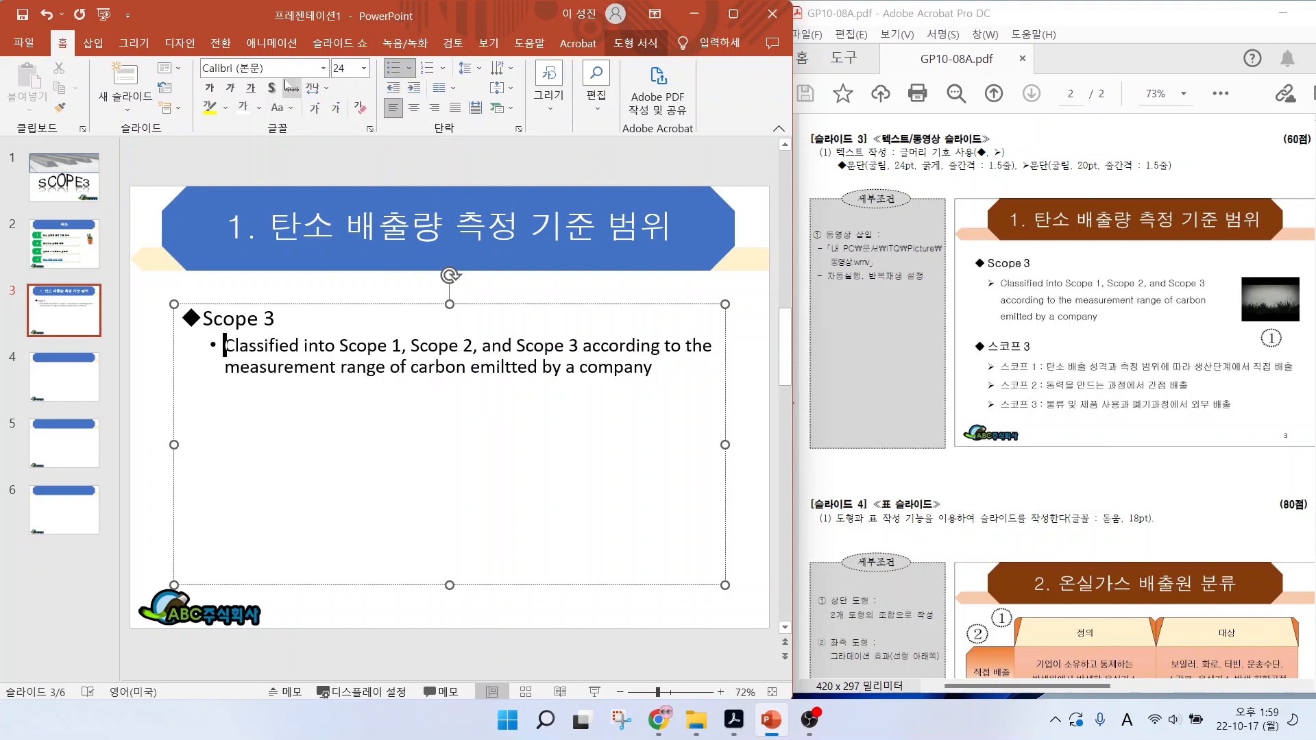
pyautogui.click(414, 70)
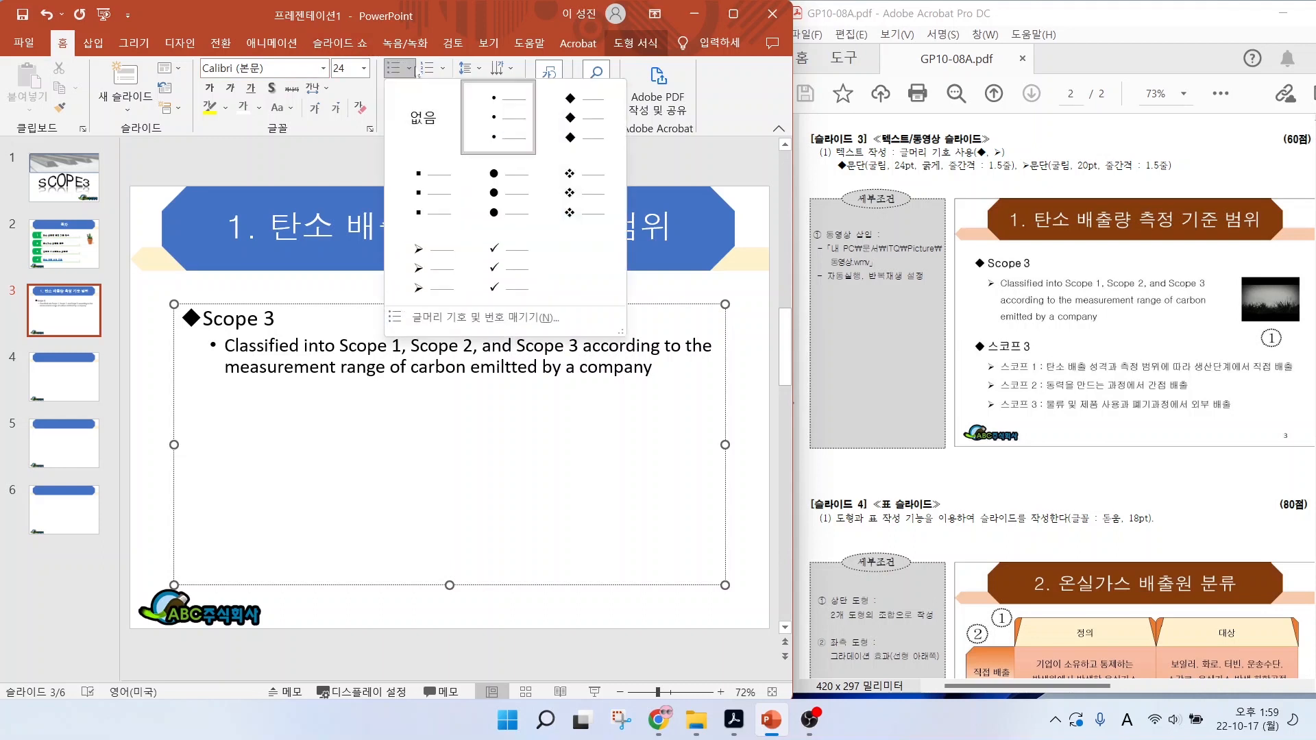
pyautogui.click(435, 268)
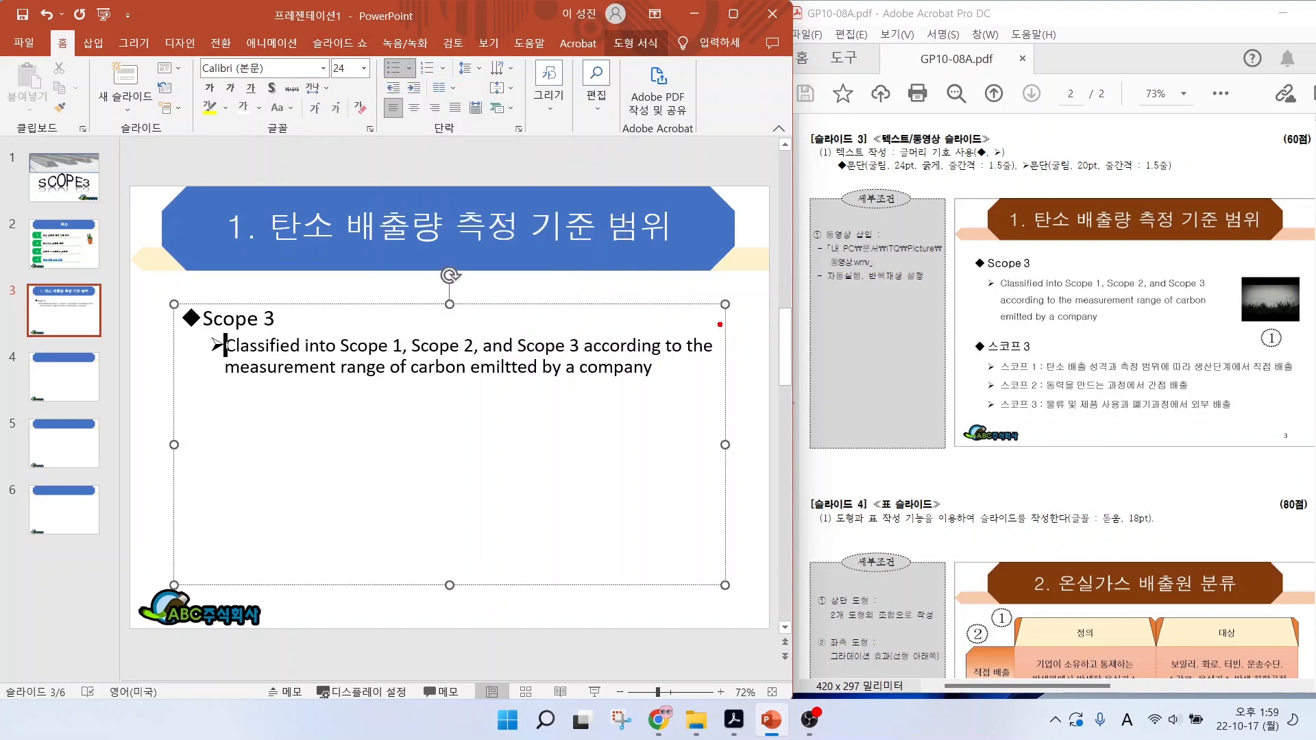
pyautogui.moveTo(889, 175)
pyautogui.mouseDown()
pyautogui.moveTo(878, 147)
pyautogui.moveTo(897, 174)
pyautogui.mouseUp()
pyautogui.moveTo(1007, 177); pyautogui.dragTo(985, 165)
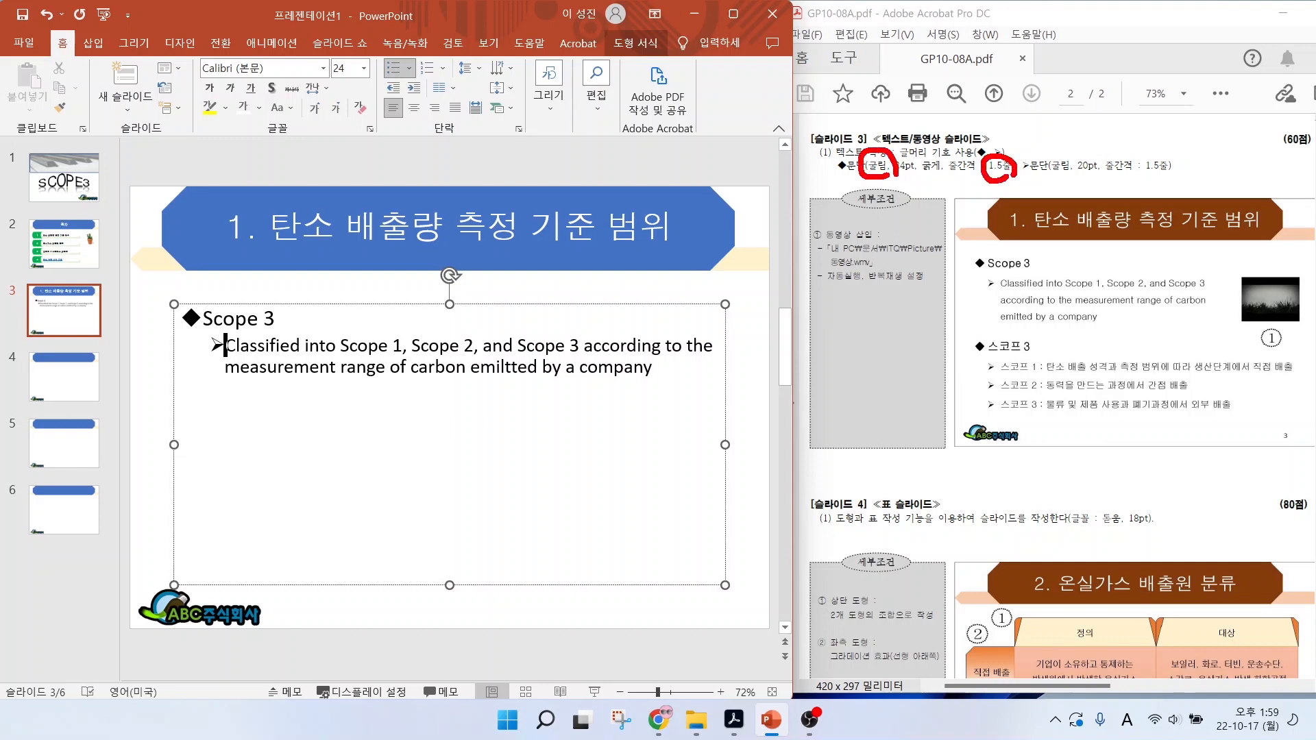
pyautogui.moveTo(1097, 170); pyautogui.dragTo(1071, 157)
pyautogui.moveTo(1171, 177)
pyautogui.mouseDown()
pyautogui.moveTo(1145, 184)
pyautogui.moveTo(1180, 163)
pyautogui.mouseUp()
pyautogui.press('Escape')
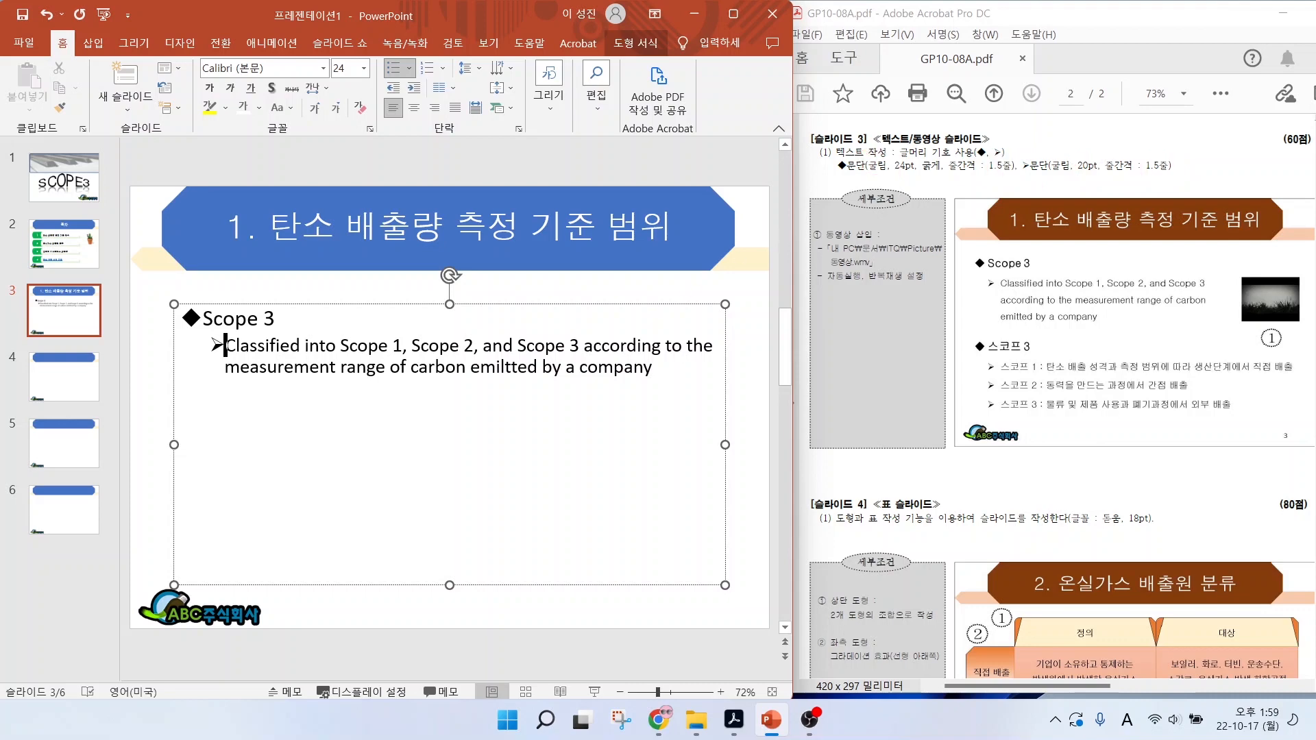
# - Set all of slide 3's body text to the 굴림 font with 1.5 line spacing
pyautogui.hotkey('ctrl', 'a')
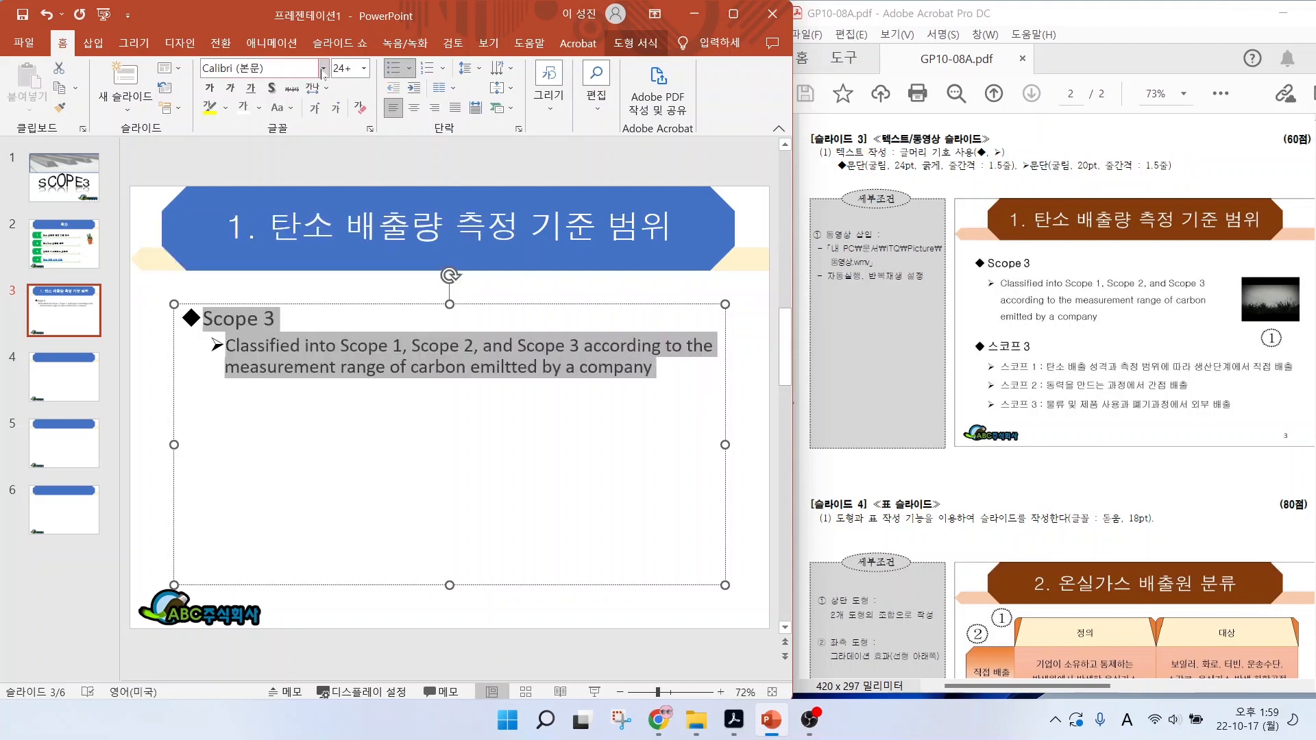
pyautogui.click(323, 68)
pyautogui.click(226, 208)
pyautogui.click(466, 68)
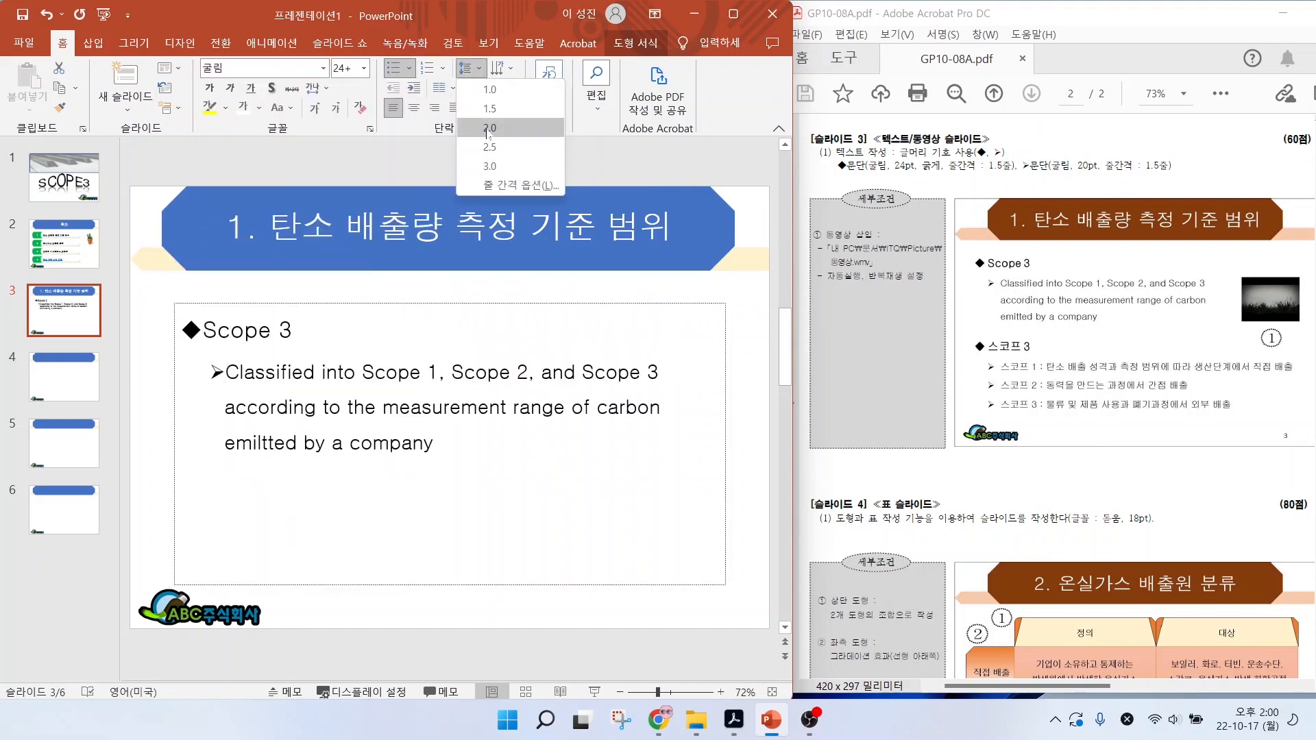
pyautogui.click(489, 110)
pyautogui.click(473, 454)
# - Format the Scope 3 heading paragraph as 24 pt bold
pyautogui.moveTo(295, 331); pyautogui.dragTo(205, 331)
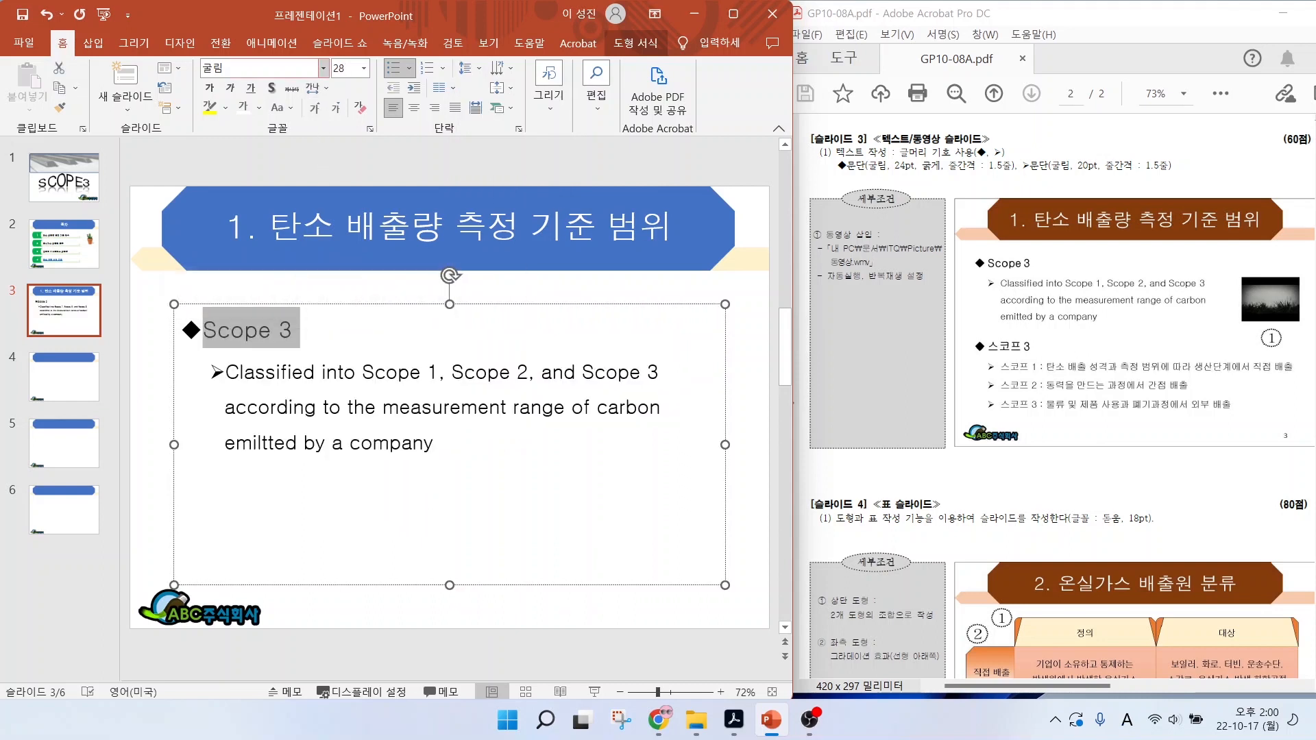
pyautogui.click(342, 68)
pyautogui.write('24')
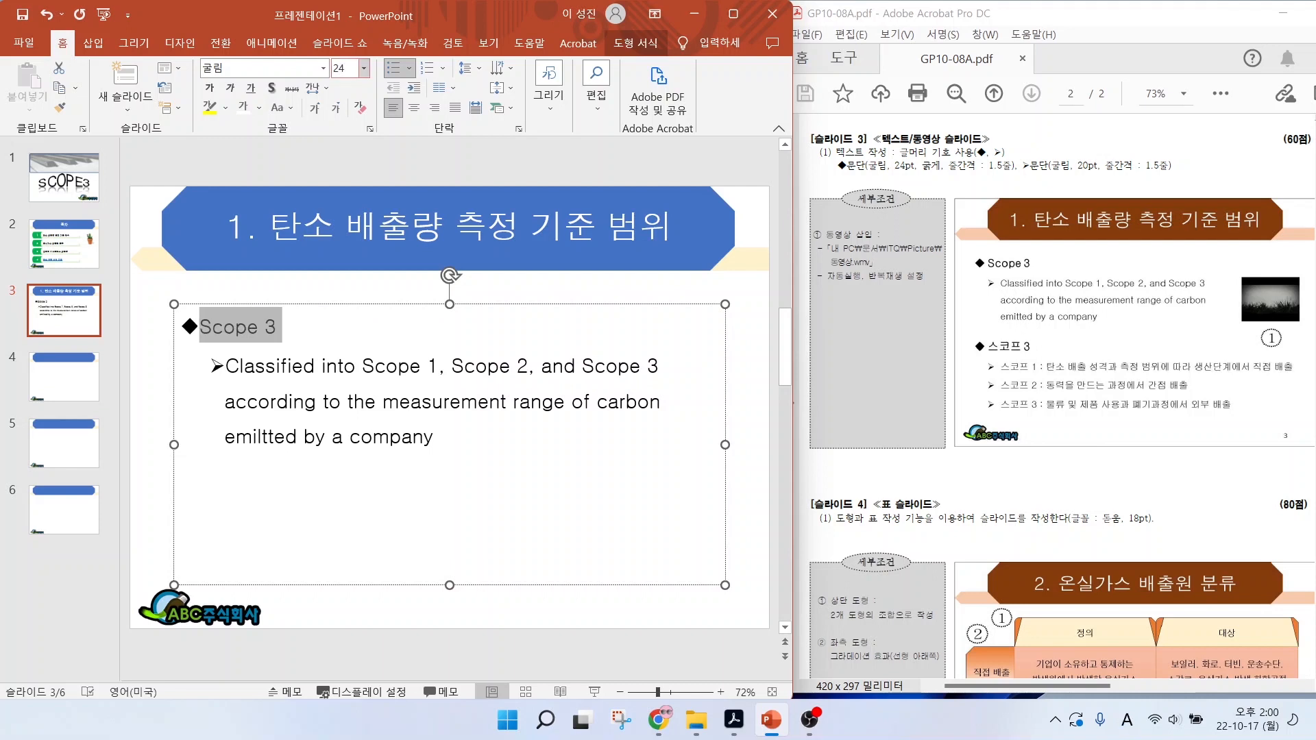
pyautogui.press('Return')
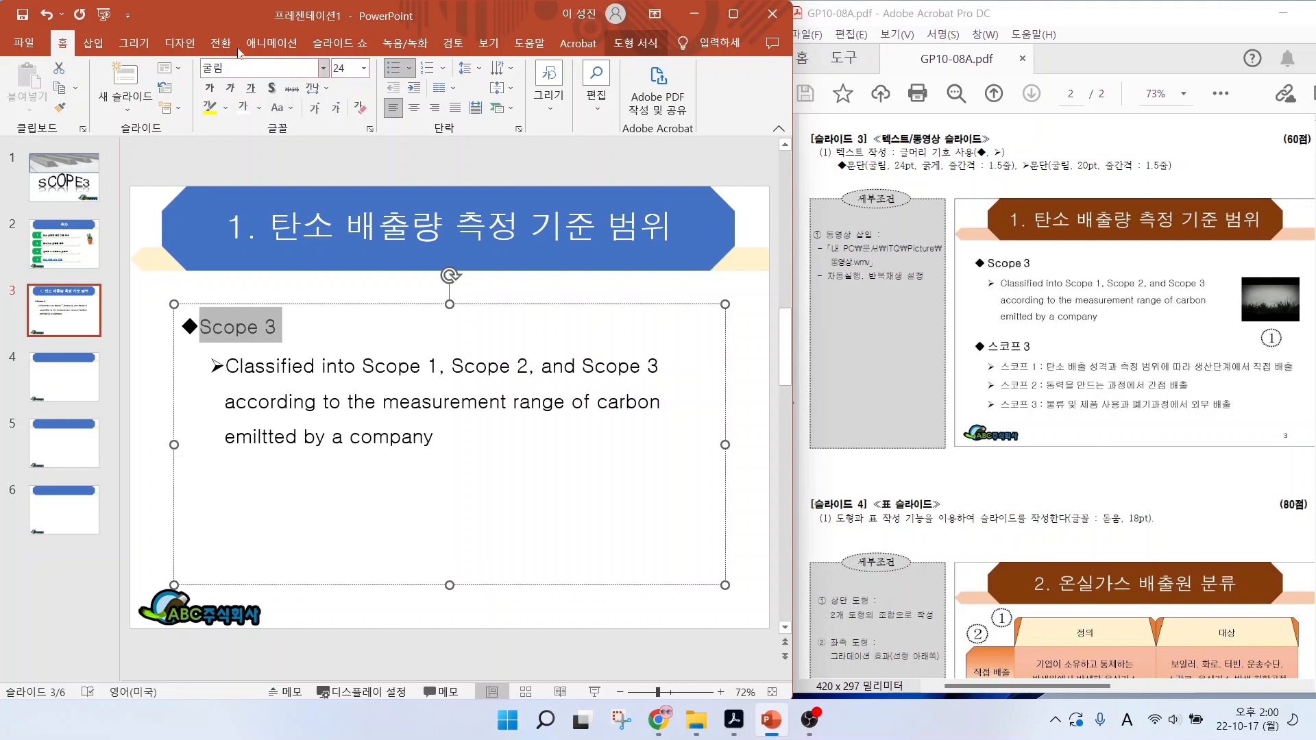
pyautogui.click(210, 88)
# - Set the font size of the Classified into… paragraph to 20 pt
pyautogui.moveTo(439, 437); pyautogui.dragTo(225, 366)
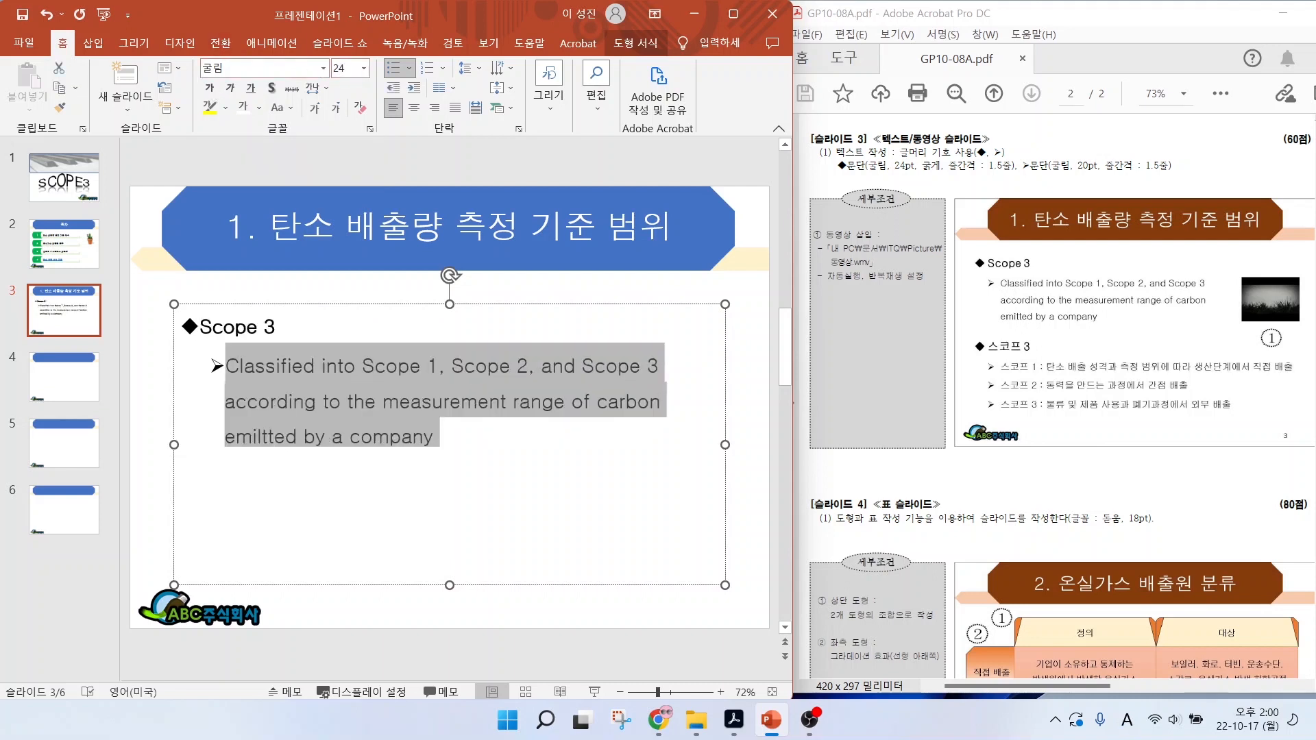
pyautogui.click(343, 68)
pyautogui.press('Return')
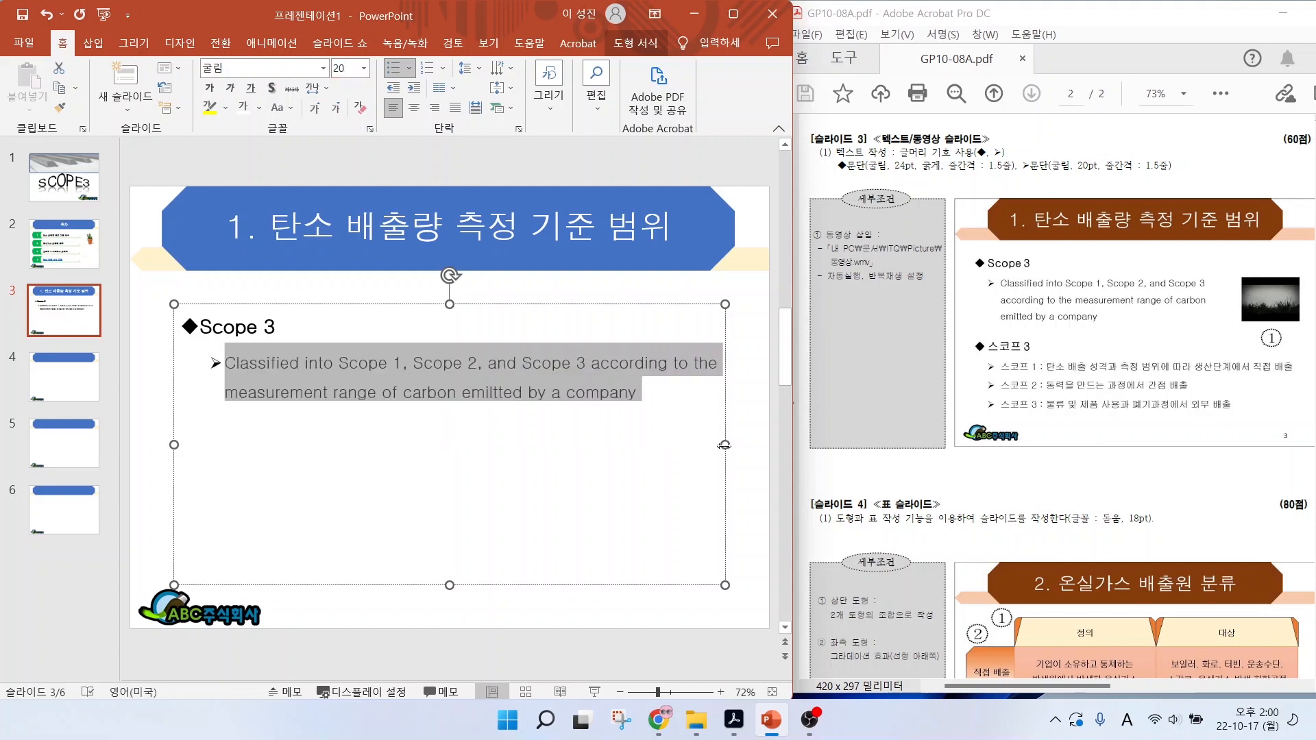
# - Narrow and shorten the body text box to fit its text, and move it up just below the title
pyautogui.moveTo(725, 445); pyautogui.dragTo(599, 445)
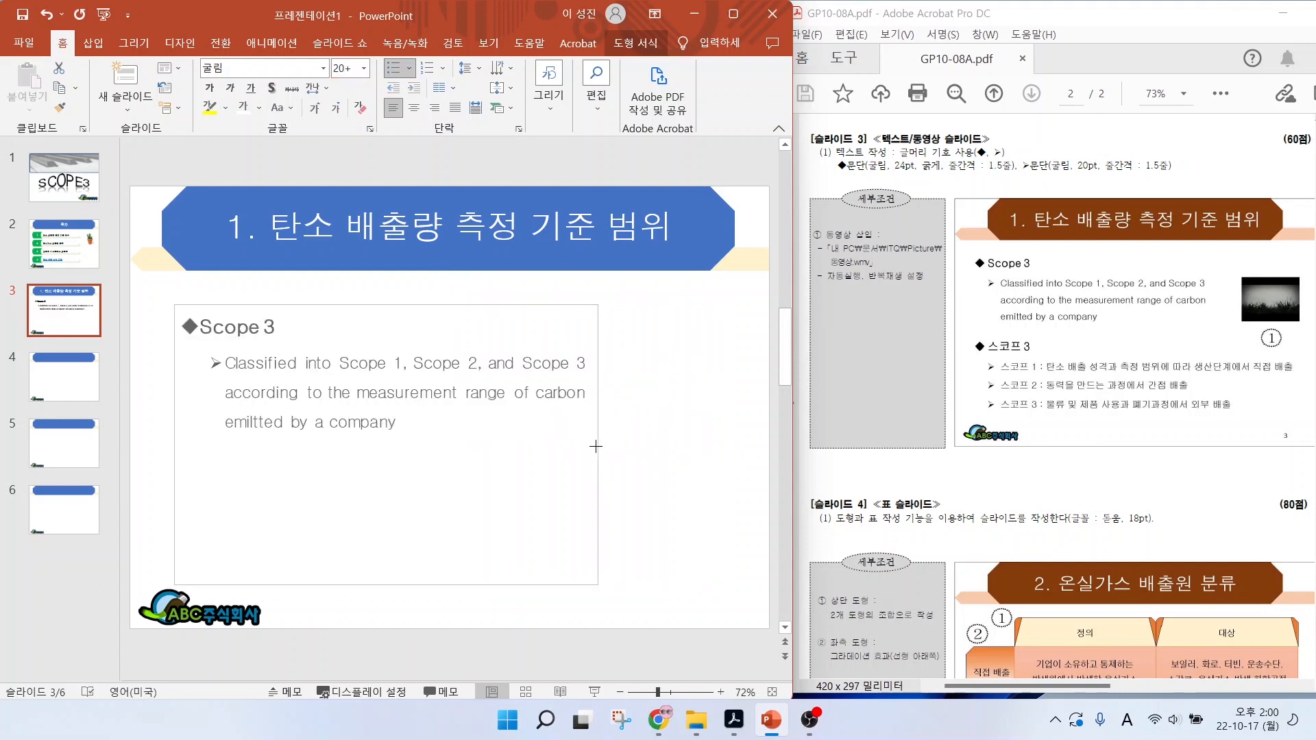
pyautogui.click(671, 494)
pyautogui.click(377, 393)
pyautogui.moveTo(385, 585); pyautogui.dragTo(379, 442)
pyautogui.moveTo(305, 308); pyautogui.dragTo(305, 285)
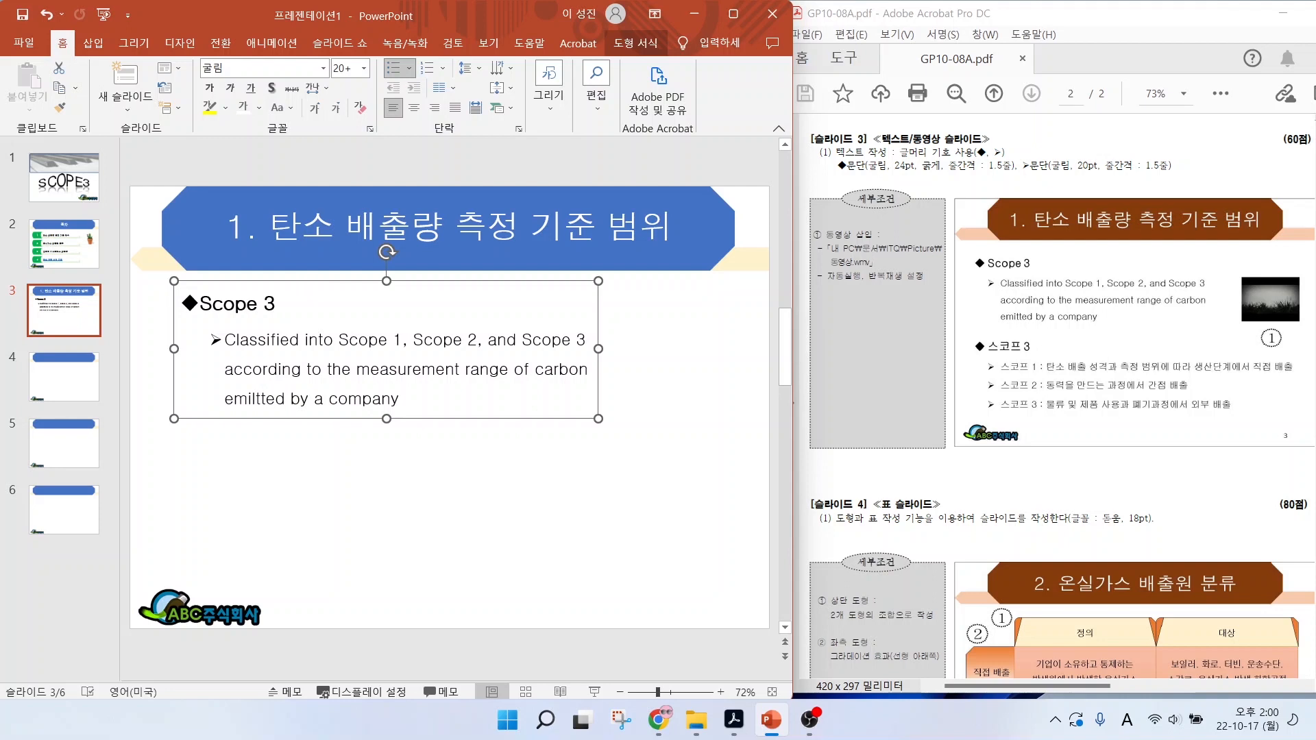
# - Duplicate the text box directly below the original, and widen and lengthen the copy to nearly the slide's right and lower edges
pyautogui.moveTo(314, 292); pyautogui.dragTo(313, 431)
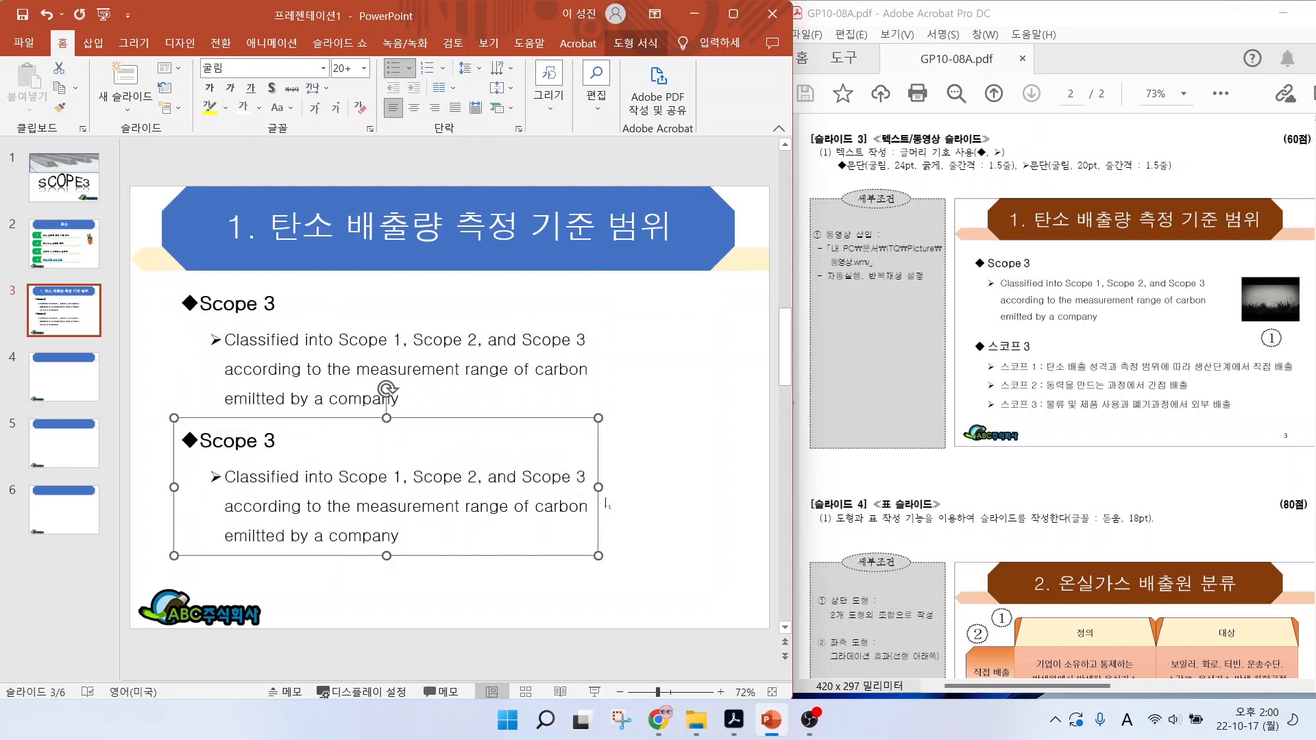
pyautogui.moveTo(598, 488); pyautogui.dragTo(749, 488)
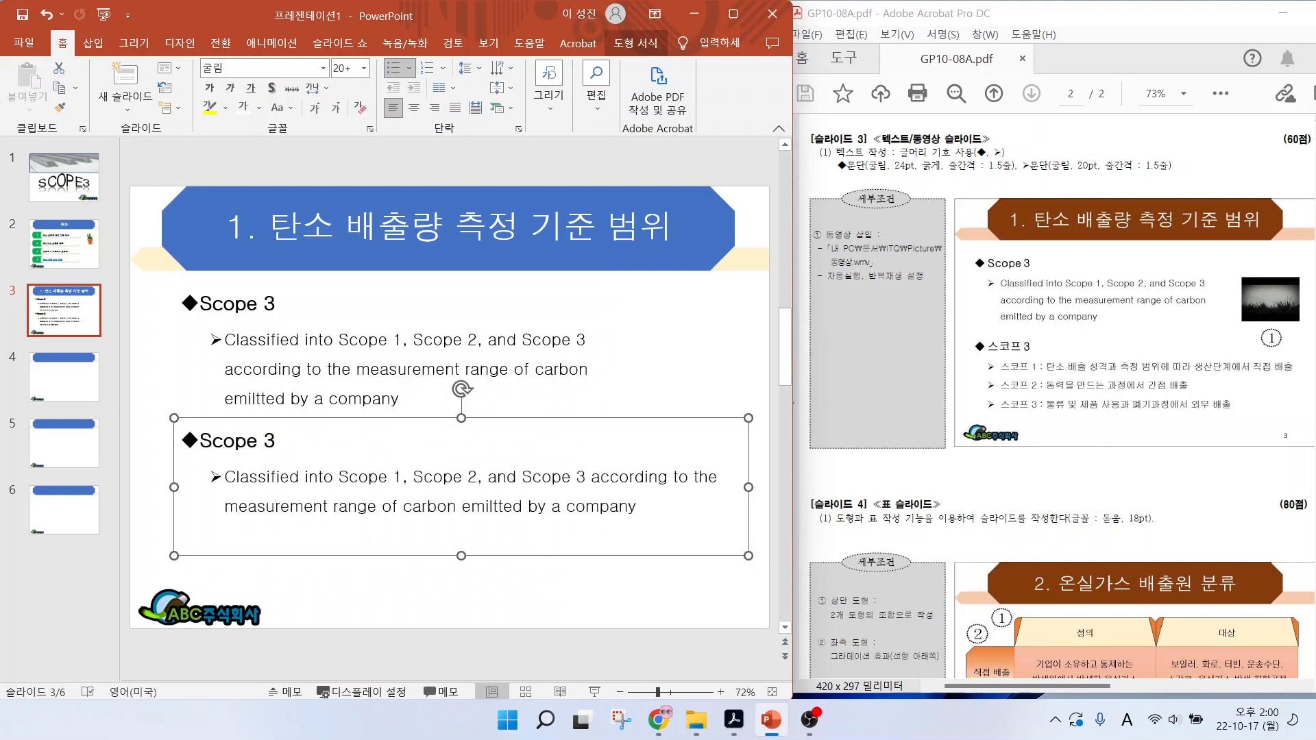
pyautogui.moveTo(461, 558); pyautogui.dragTo(462, 606)
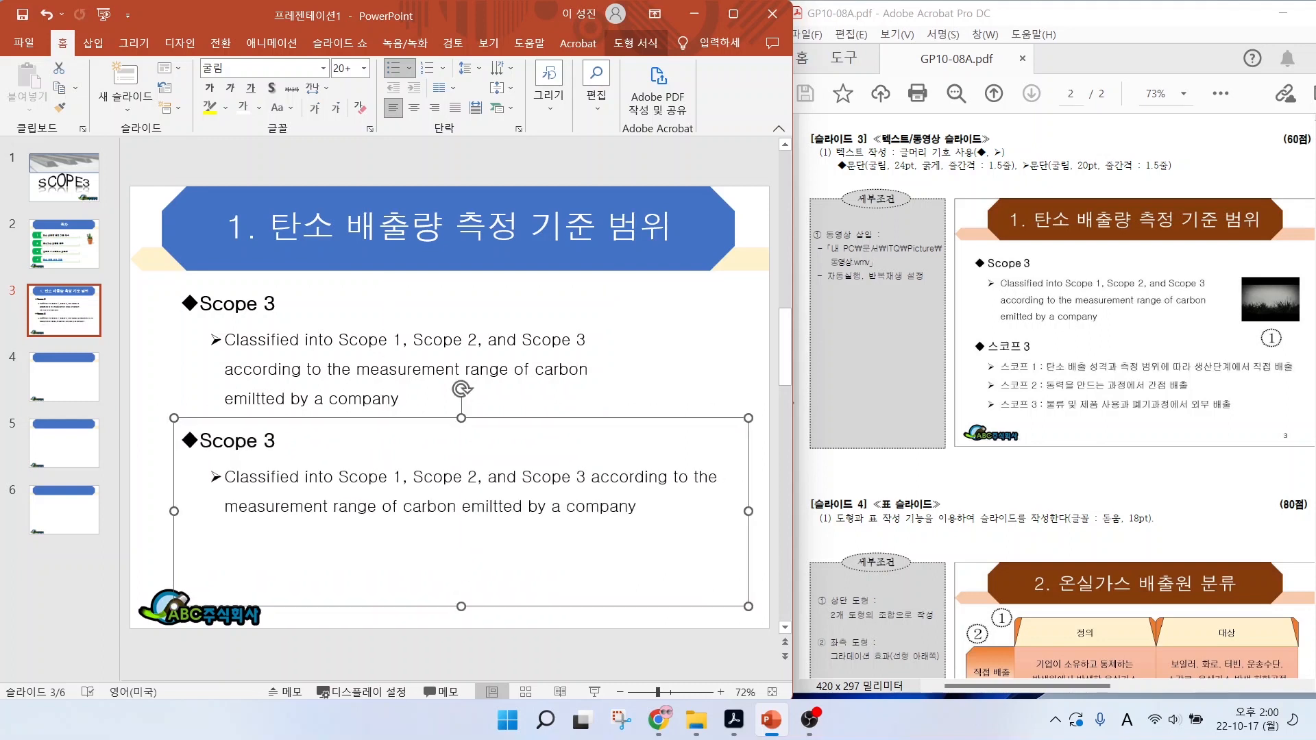
# - Replace the heading of the lower text box with 스코프3
pyautogui.click(201, 441)
pyautogui.press('Hangul')
pyautogui.write('스코프')
pyautogui.press('Delete')
pyautogui.press('Delete')
pyautogui.press('Delete')
pyautogui.press('Delete')
pyautogui.press('Delete')
pyautogui.press('Delete')
pyautogui.press('Down')
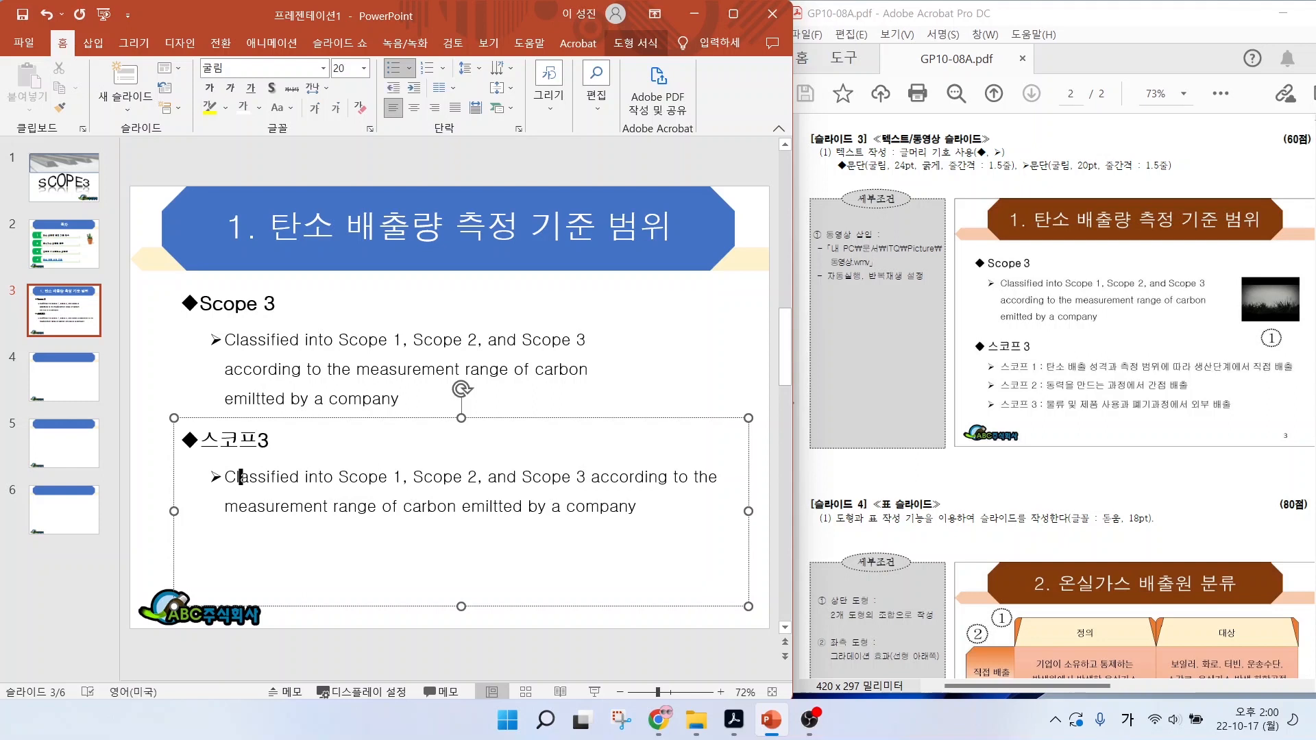
# - Enter "스코프 1 : 탄소배출 성격과 측정범위에 따라 생산단계에서 직접 배출" as the first arrow bullet under 스코프3
pyautogui.press('Home')
pyautogui.write('스코프 1 : 탄소배출 성격과 측정범위에 따라 생산ㄷ')
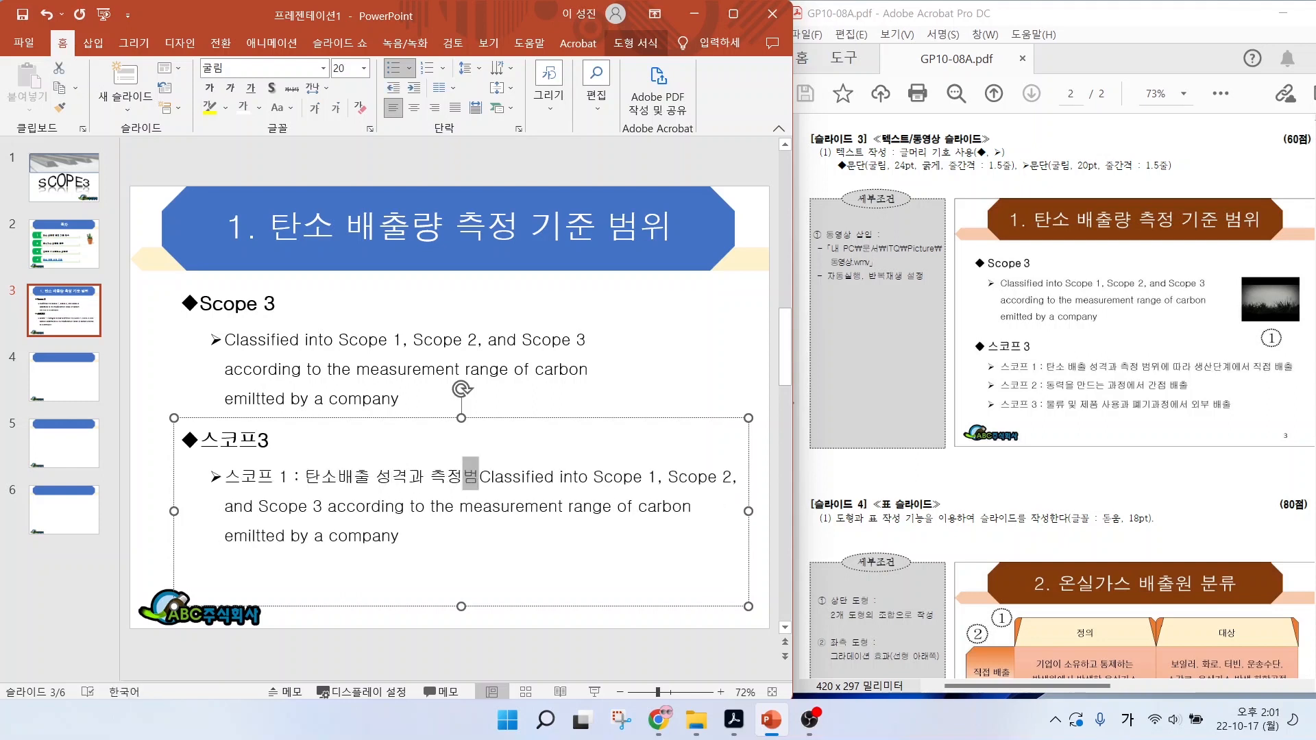
pyautogui.write('단계에서 직접 배출')
pyautogui.press('Return')
# - Replace the leftover English text with the bullets "스코프 2 : 동력을 만드는 과정에서 간접 배출" and "스코프 3 : 물류 및 제품 사용과 폐기과정에서 외부 배출"
pyautogui.moveTo(225, 506); pyautogui.dragTo(670, 563)
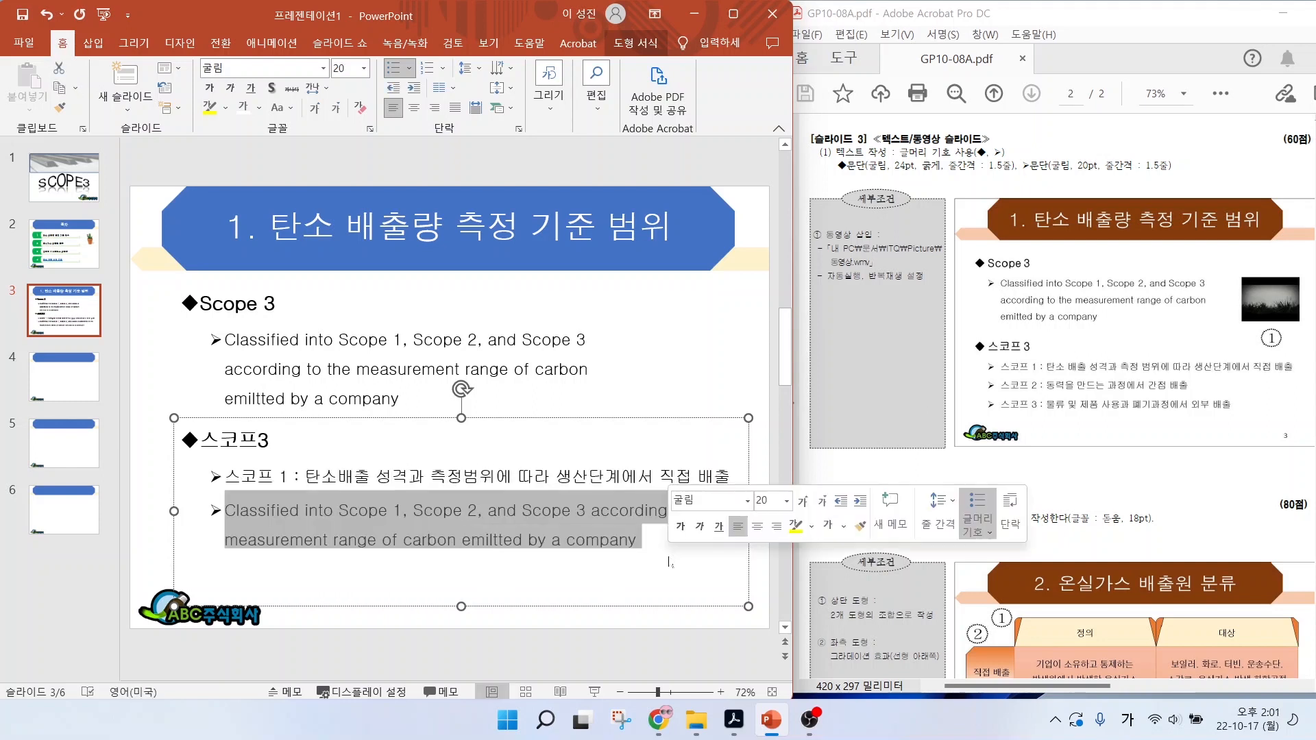
pyautogui.write('스코프 3')
pyautogui.press('BackSpace')
pyautogui.write('2 : 동력을 만드는 과정에서 간접 배출')
pyautogui.press('Return')
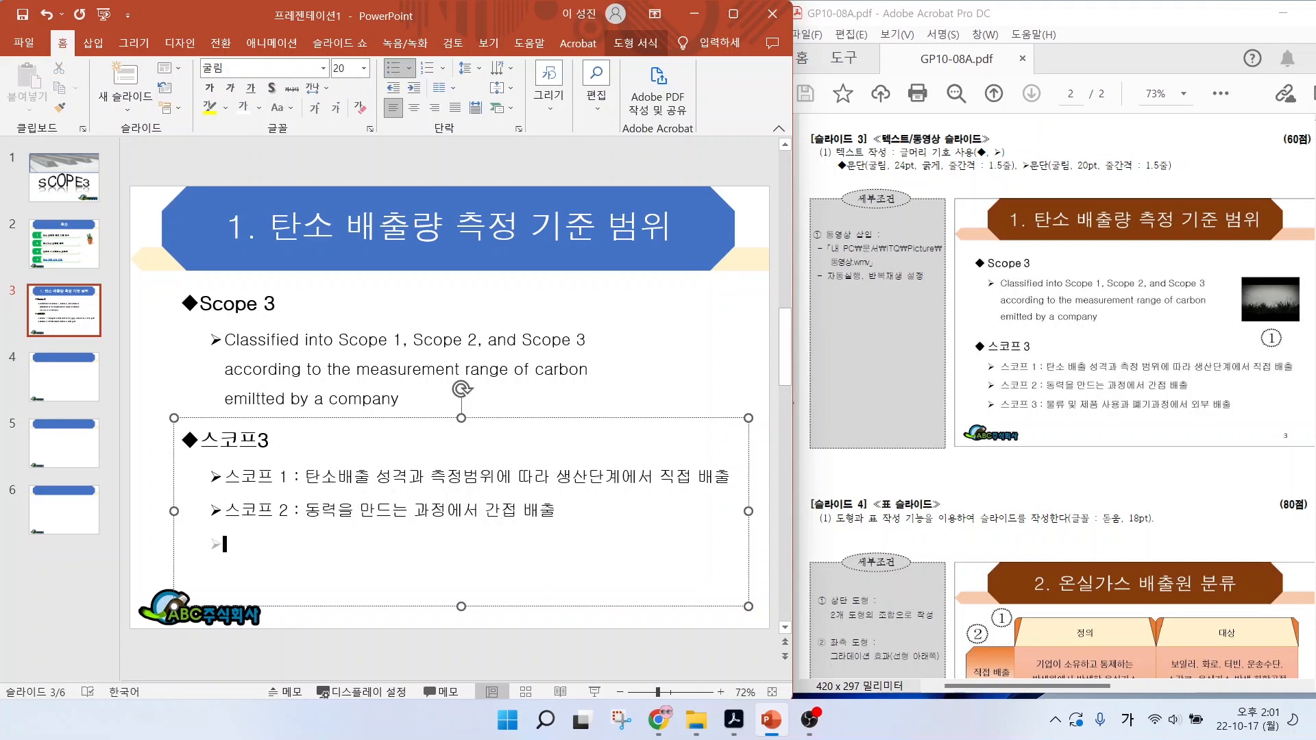
pyautogui.write('스코프 3 : 무물류 및 제품 사용과 폐기과정에서 외부 배출')
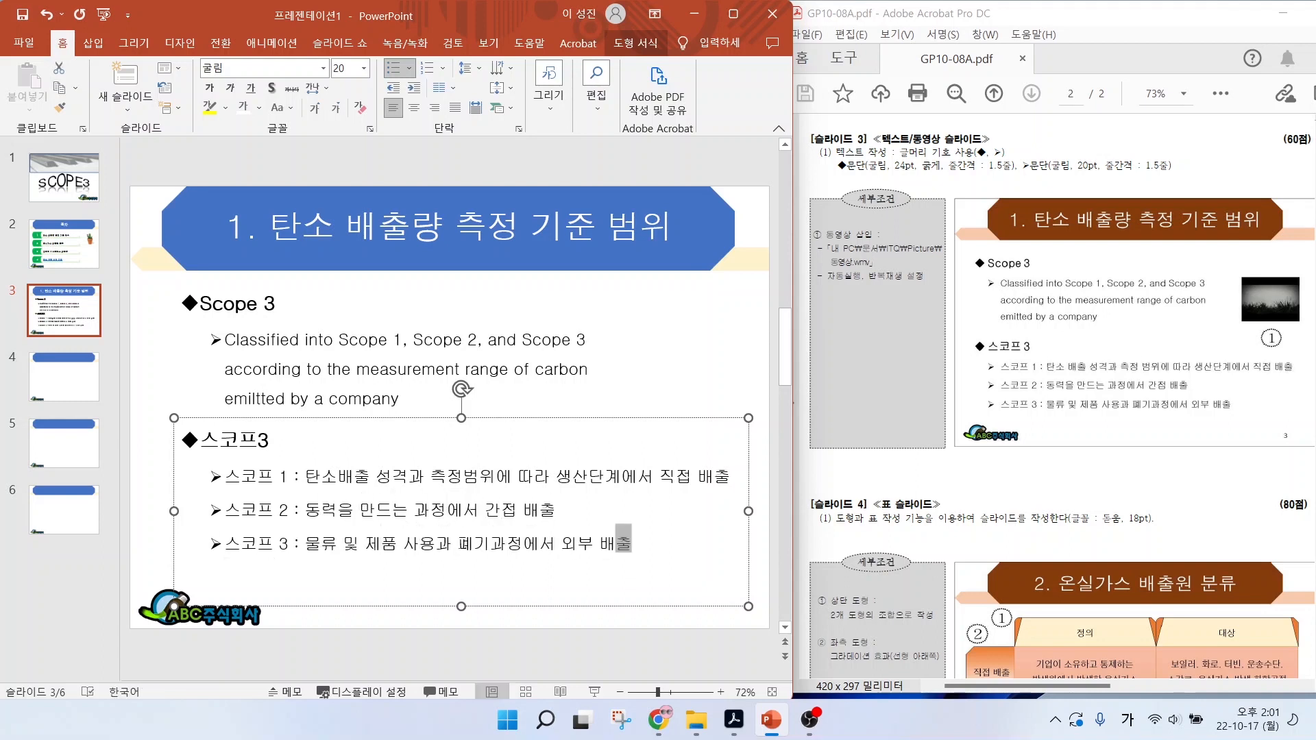
# - Remove the space in the upper text box's heading so it reads Scope3
pyautogui.click(699, 378)
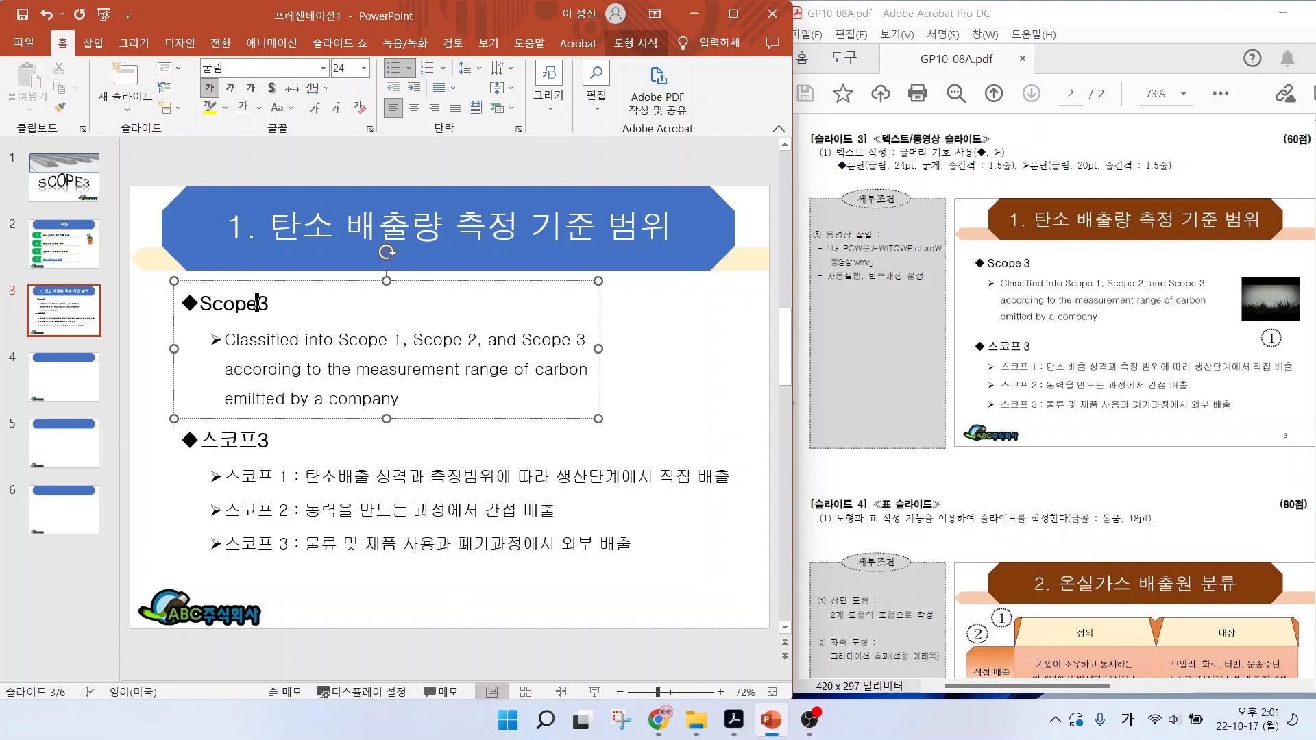
pyautogui.click(354, 476)
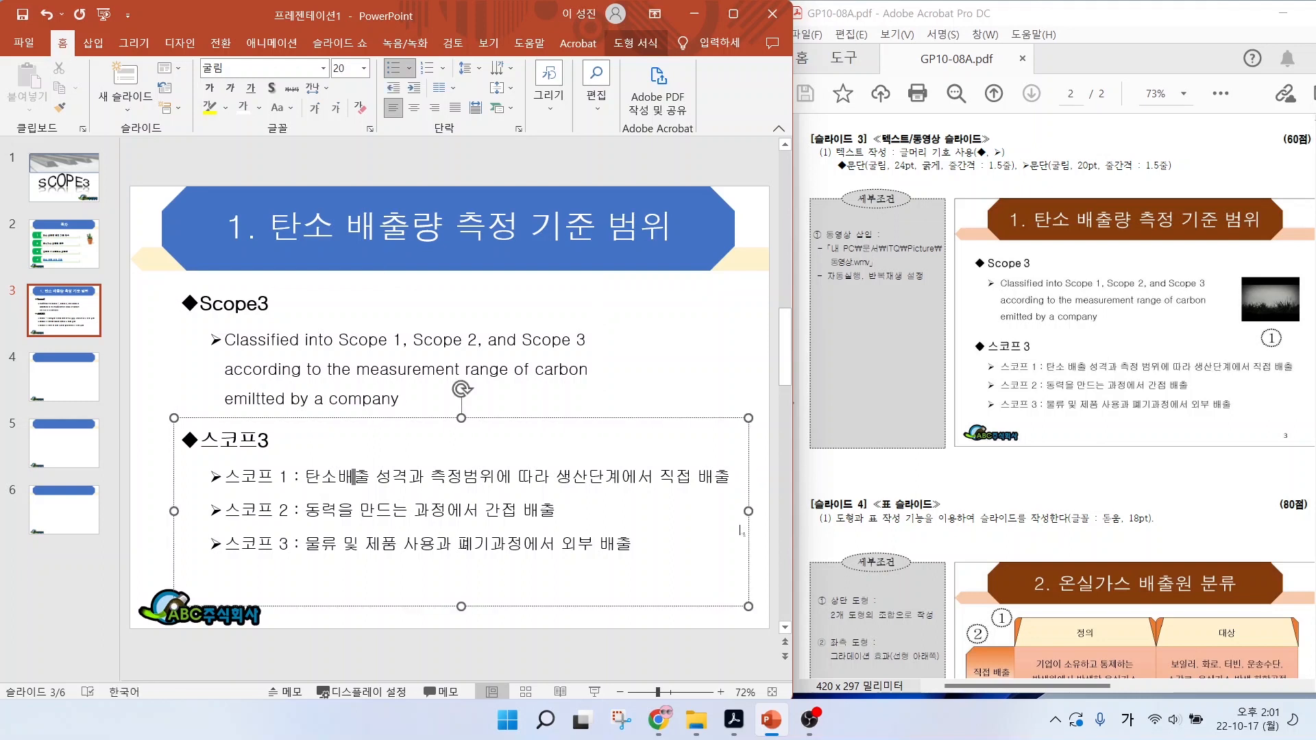
pyautogui.click(684, 384)
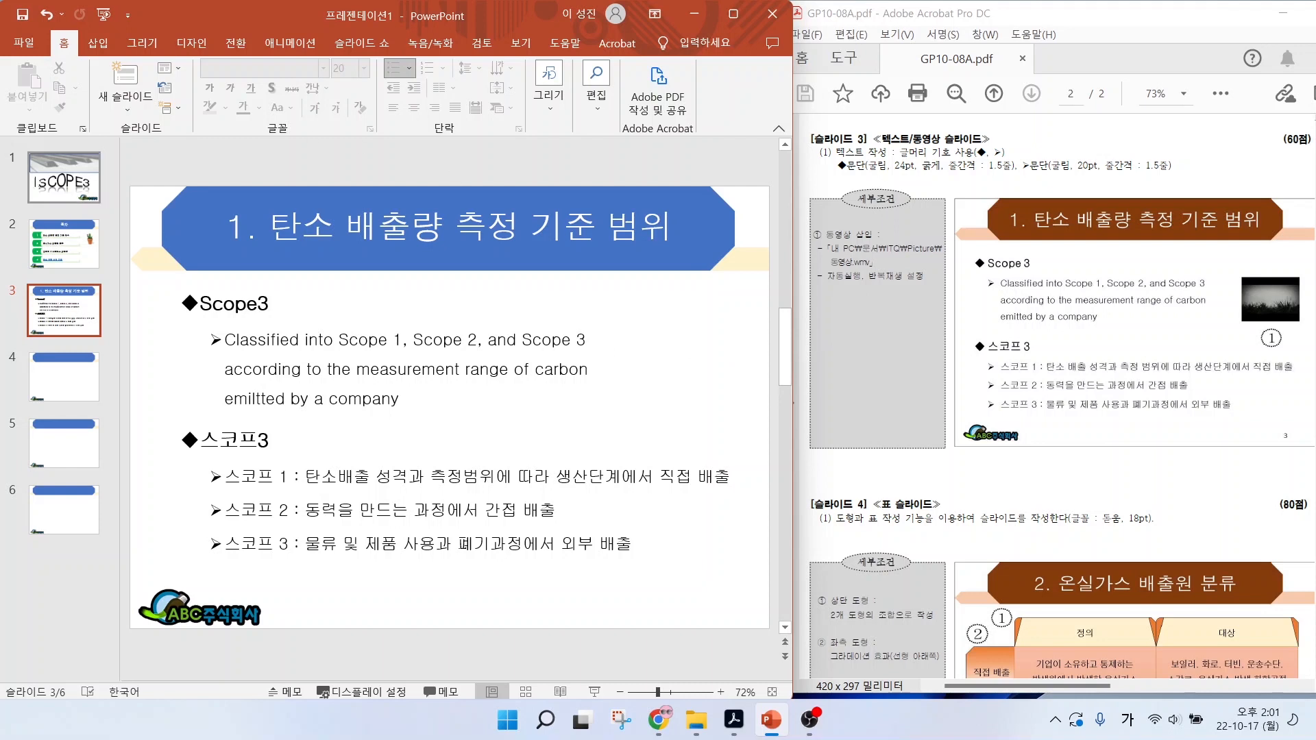
# - Insert the video 동영상.wmv from the ITQ Picture folder and place it beside the Scope3 text, about 4.4 cm wide and 3.39 cm high
pyautogui.click(99, 48)
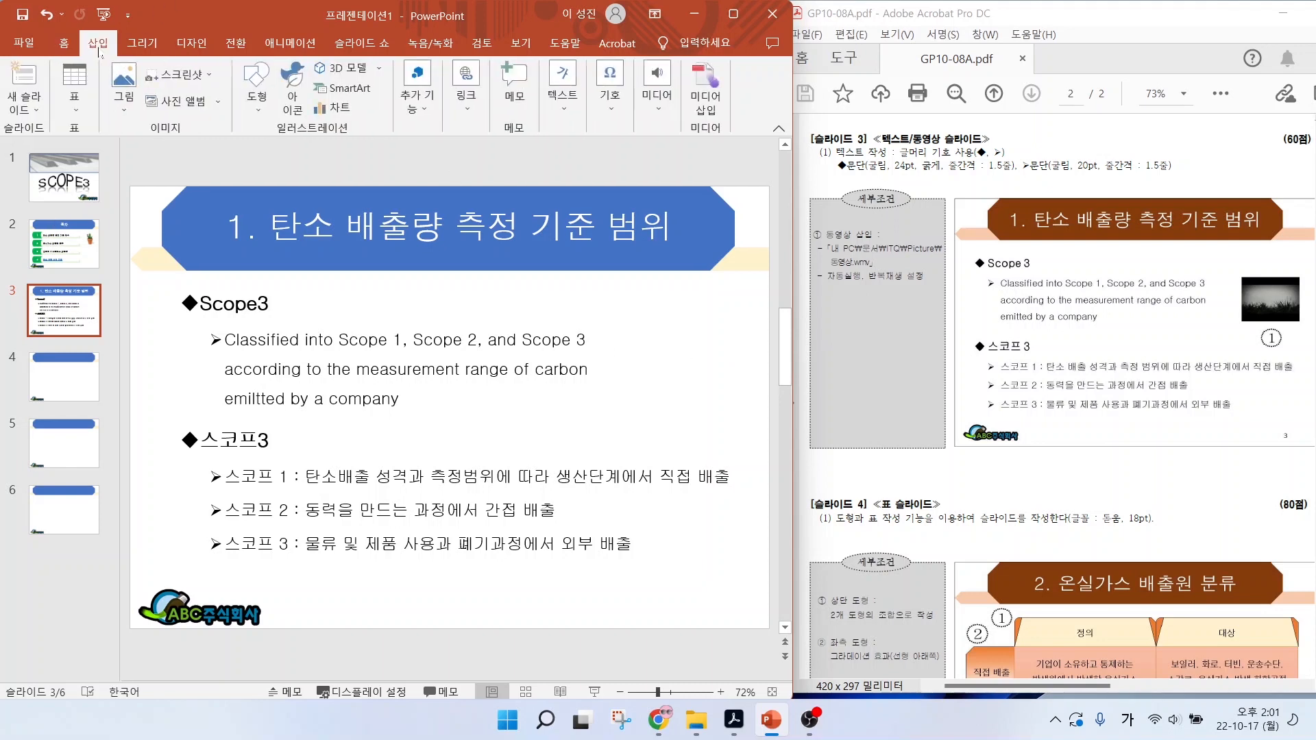
pyautogui.click(657, 103)
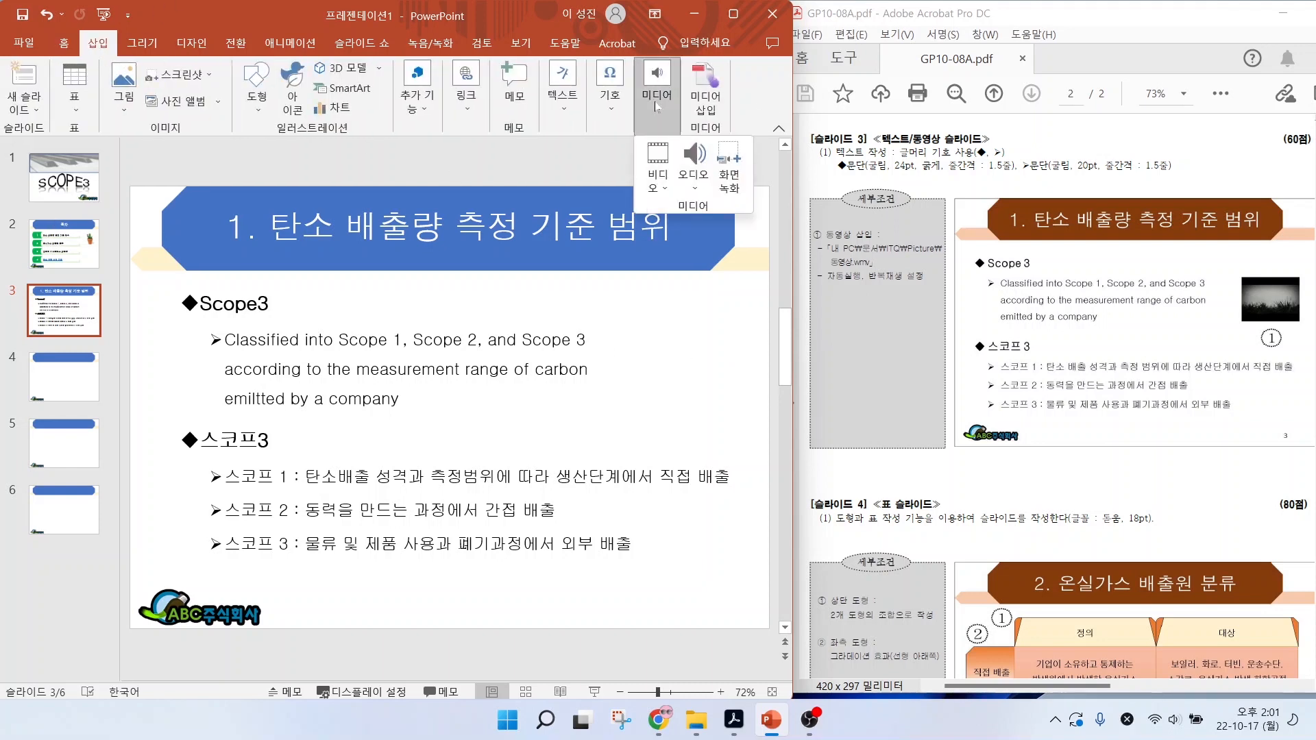
pyautogui.click(660, 183)
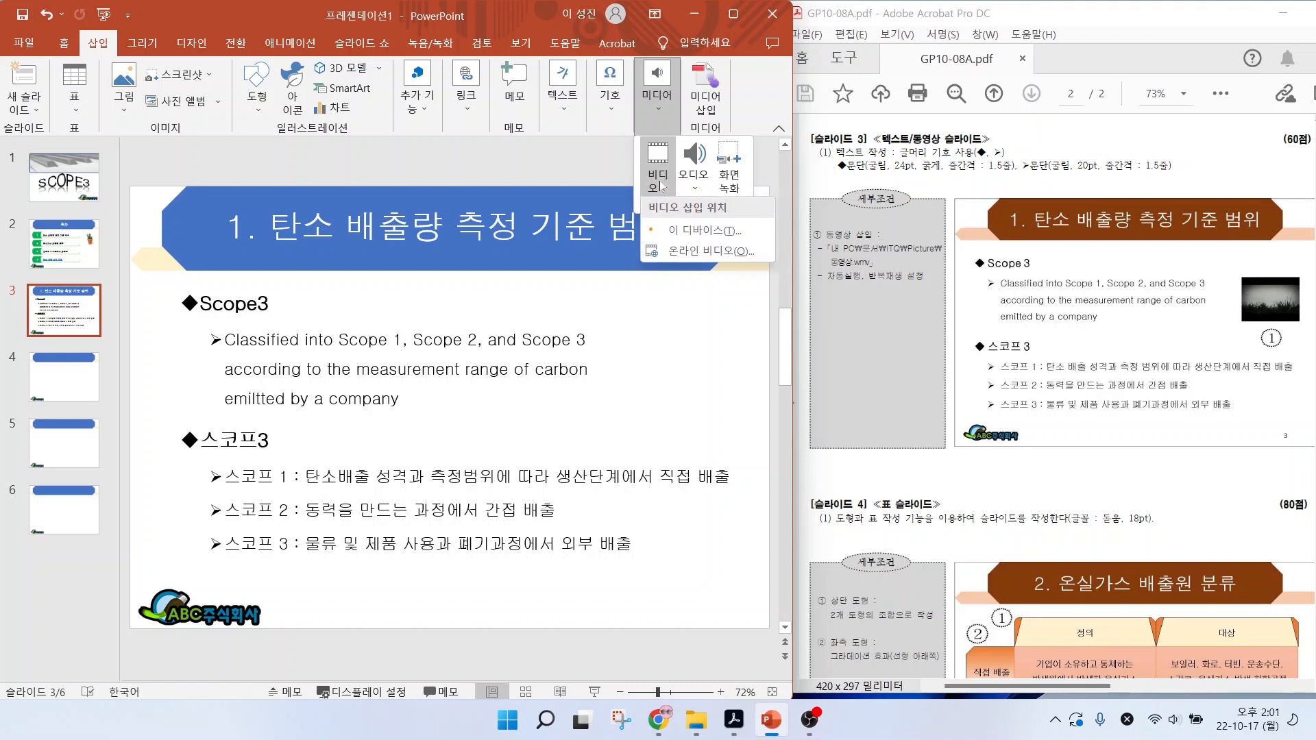
pyautogui.click(685, 235)
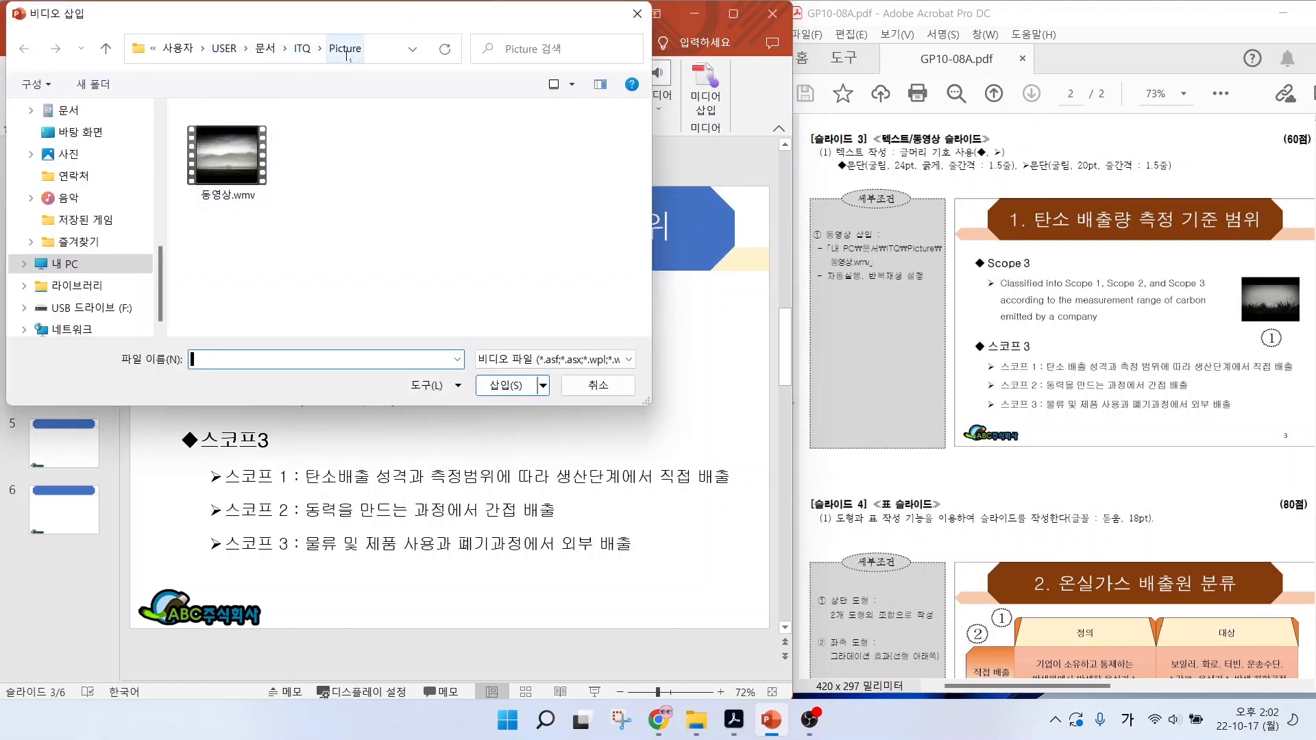
pyautogui.click(252, 167)
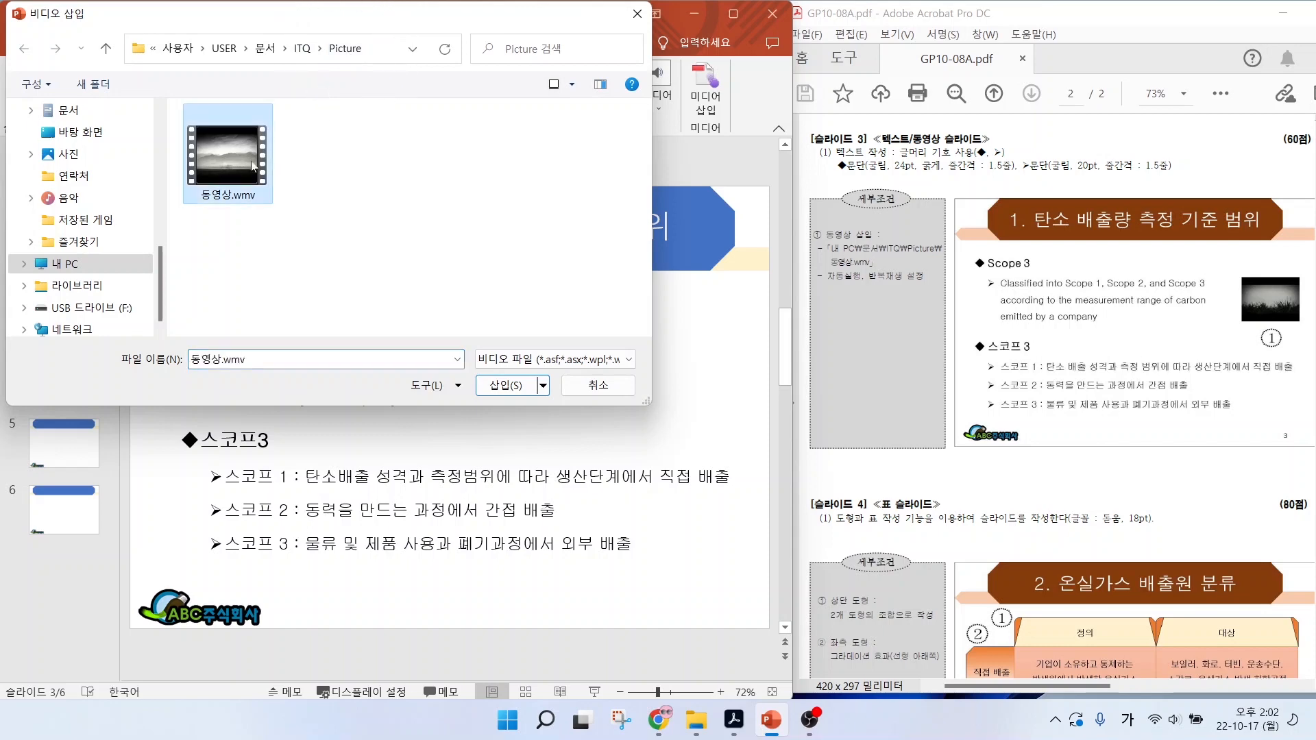
pyautogui.click(505, 385)
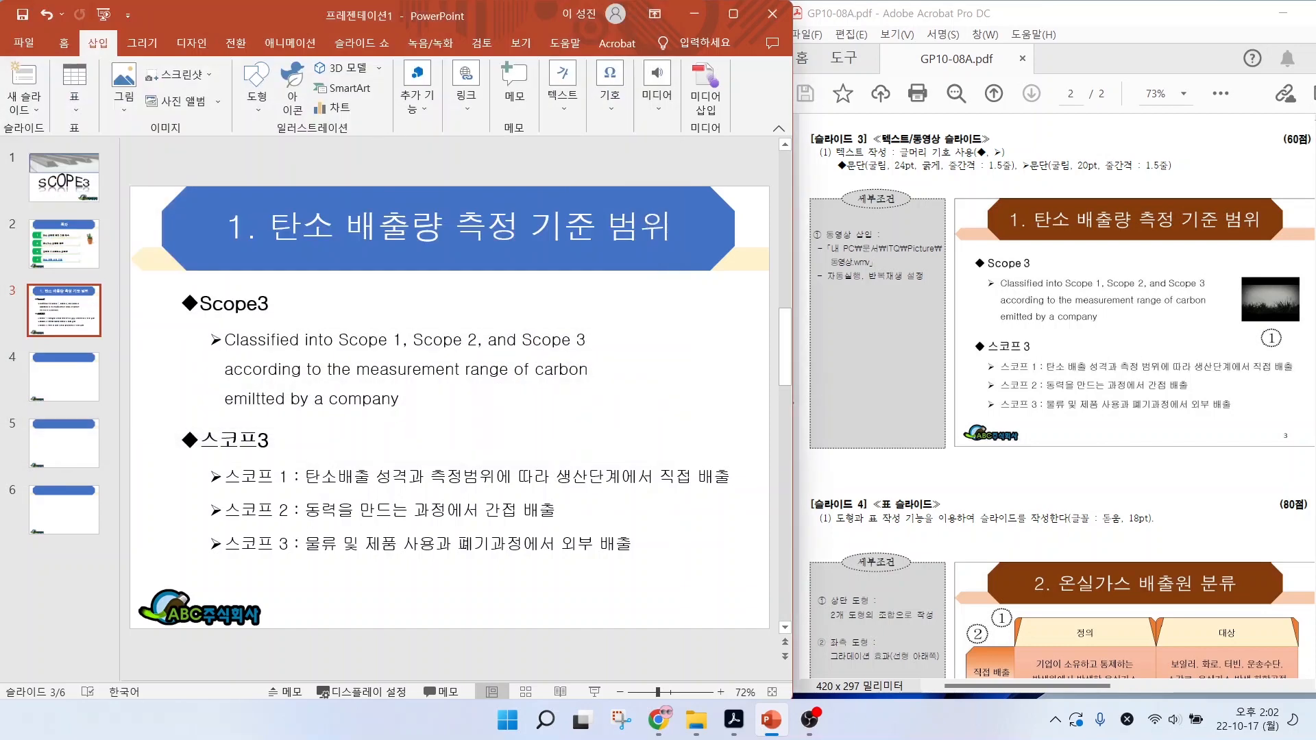
pyautogui.moveTo(500, 389); pyautogui.dragTo(662, 366)
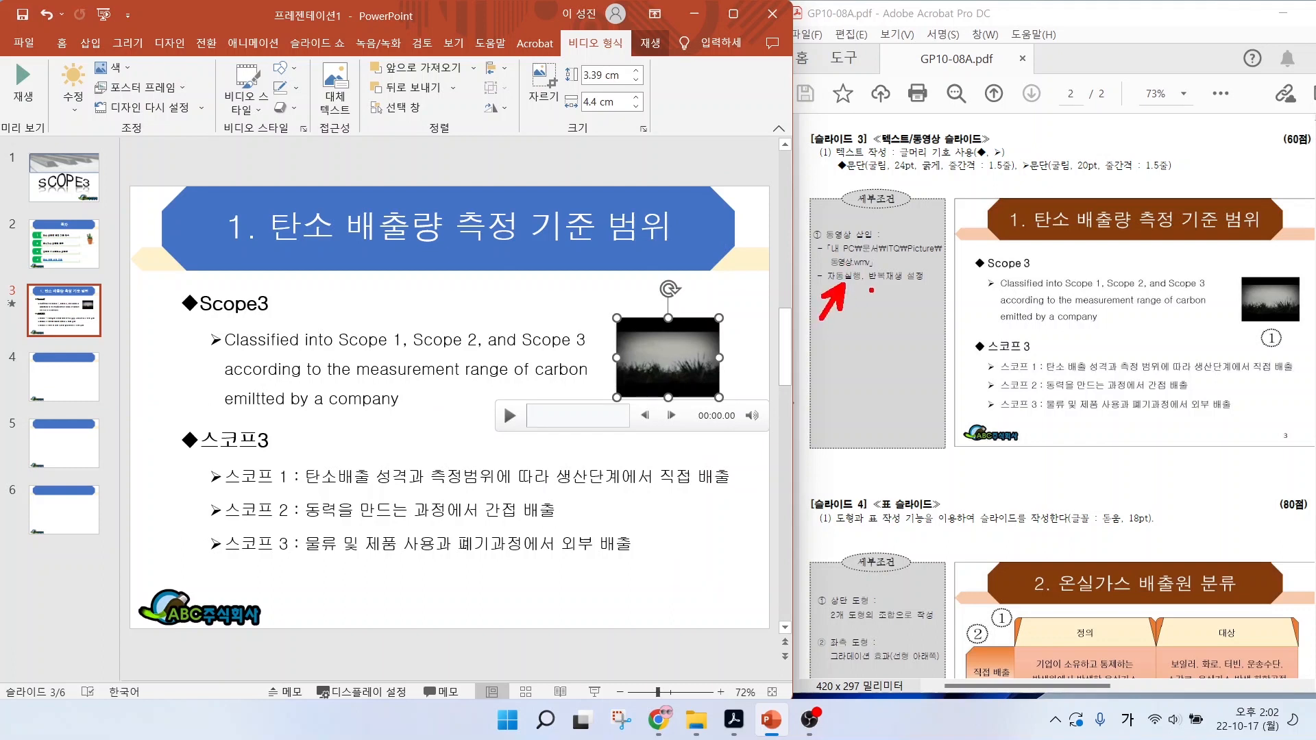
pyautogui.moveTo(883, 287); pyautogui.dragTo(924, 341)
pyautogui.moveTo(617, 63); pyautogui.dragTo(612, 27)
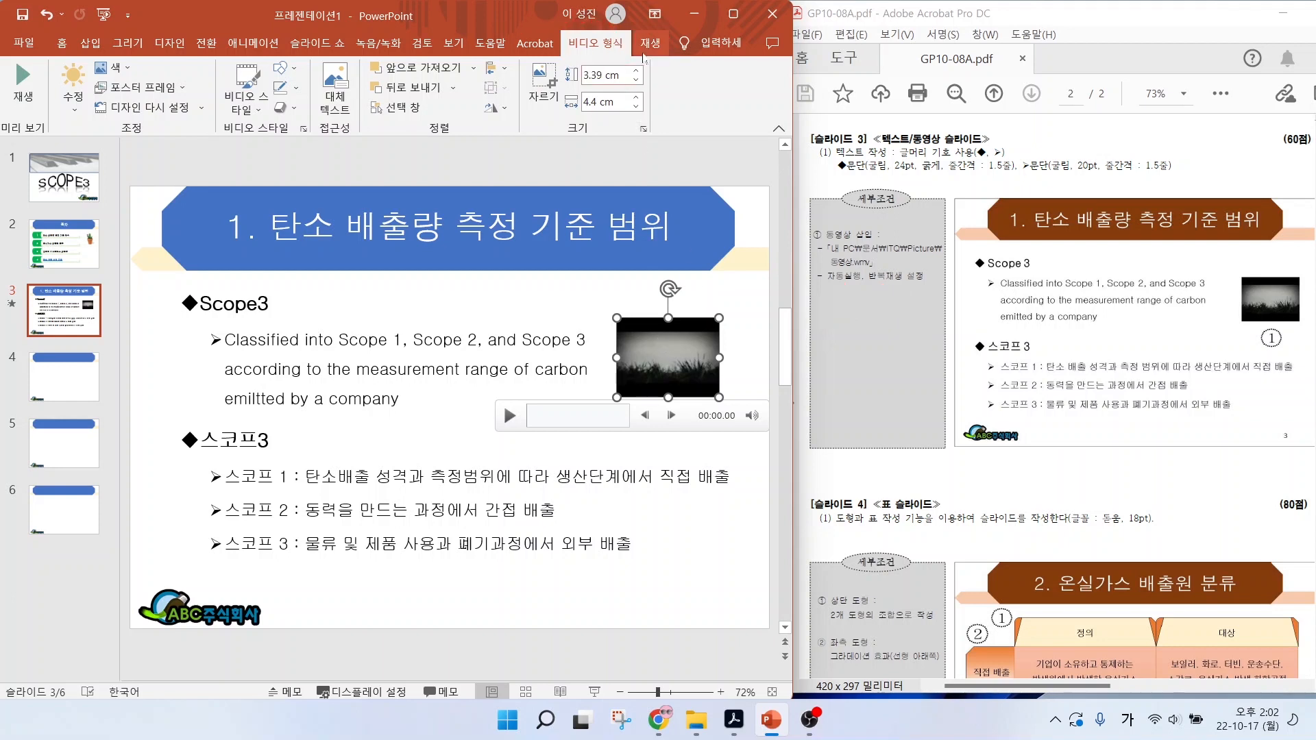
# - Set the video's start option to automatic playback (자동 실행)
pyautogui.click(651, 42)
pyautogui.click(518, 68)
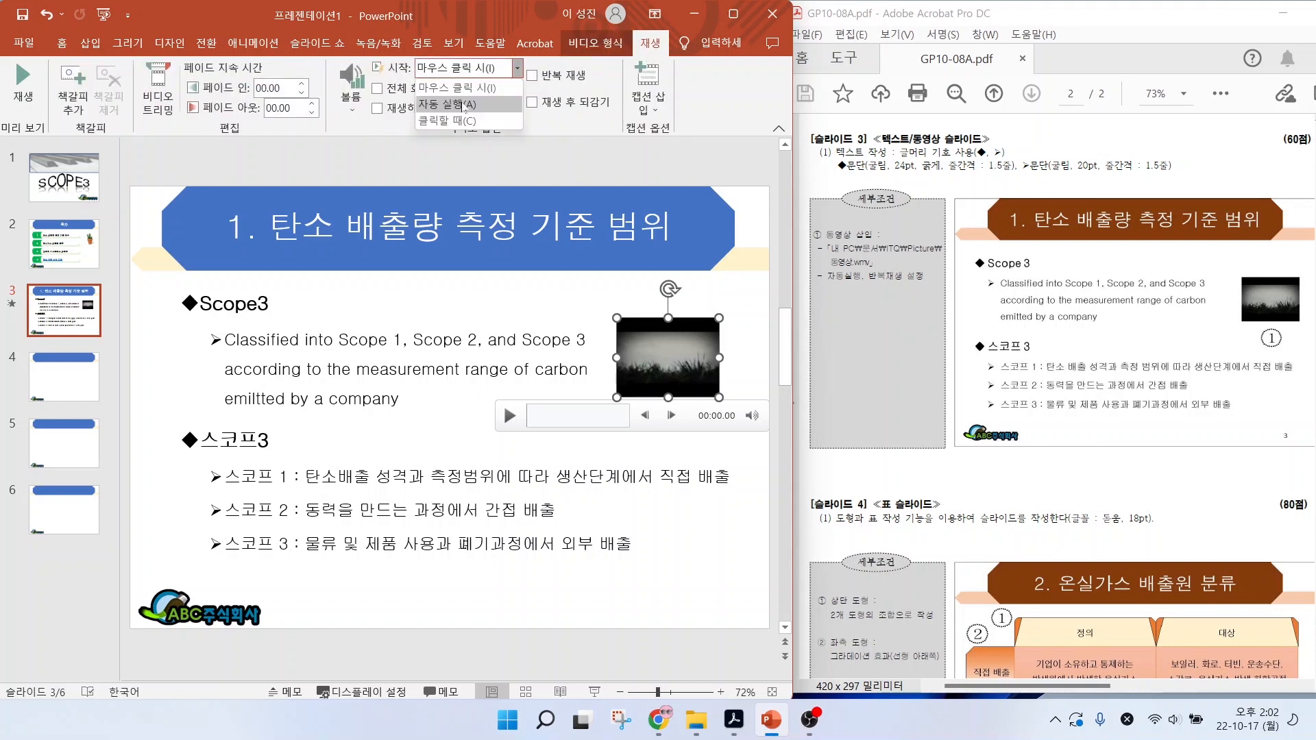
pyautogui.click(465, 104)
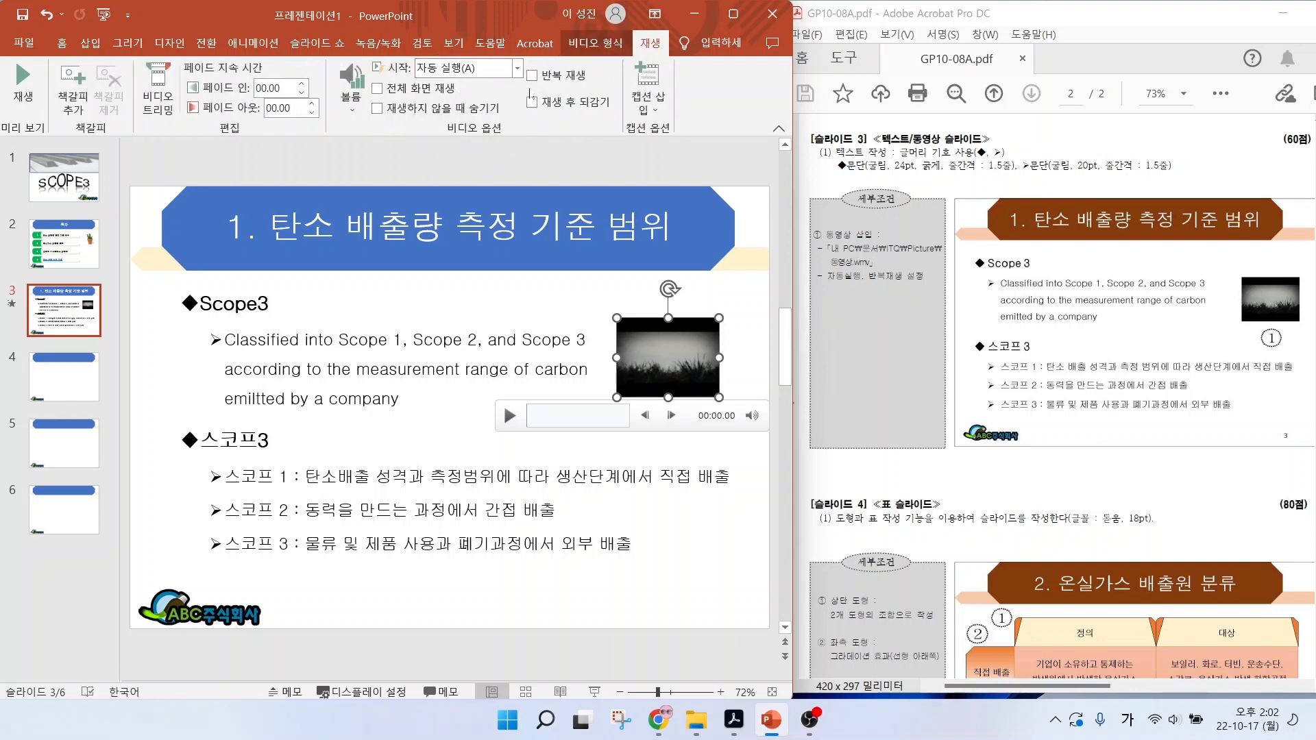
# - Turn on looped playback (반복 재생) for the video on slide 3
pyautogui.click(534, 78)
pyautogui.click(498, 607)
# - Go to slide 4 and enter the title "2. 온실가스 배출원 분류"
pyautogui.scroll(-1, 498, 606)
pyautogui.scroll(-3, 939, 332)
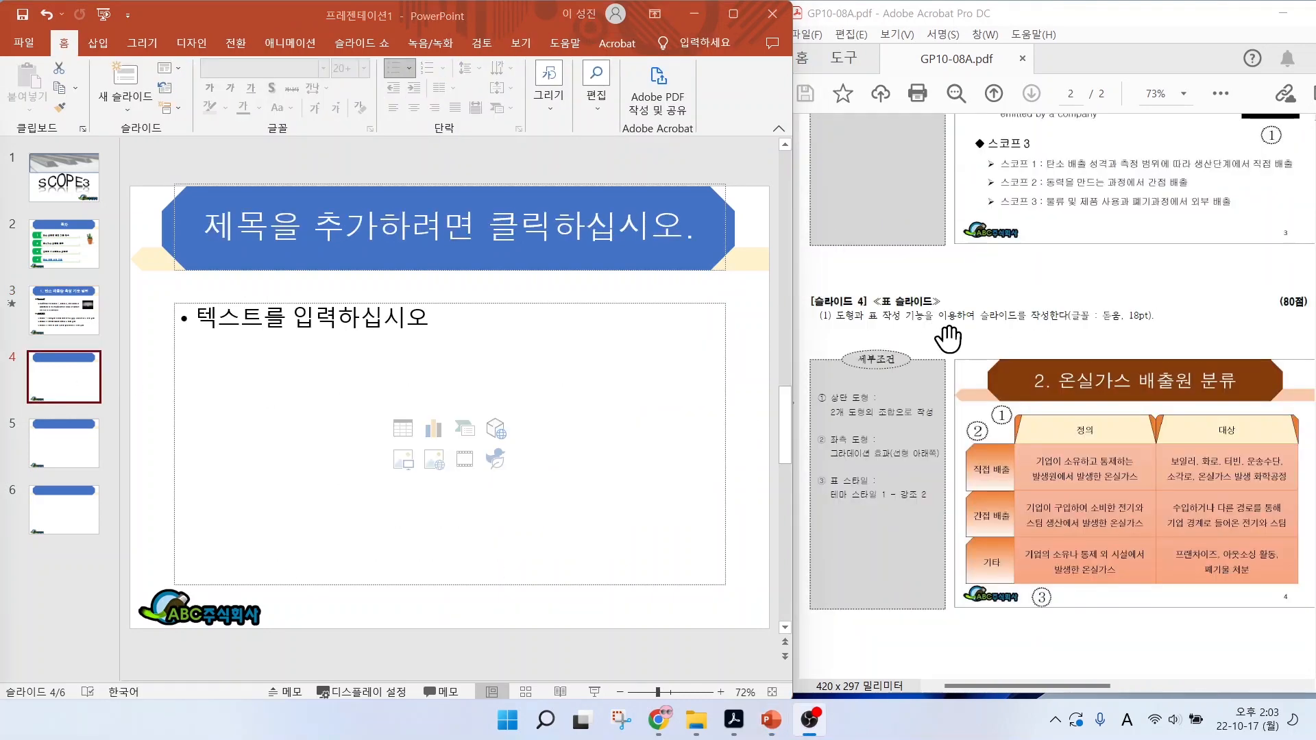
pyautogui.click(414, 225)
pyautogui.write('2. 온실가스 ㅂ')
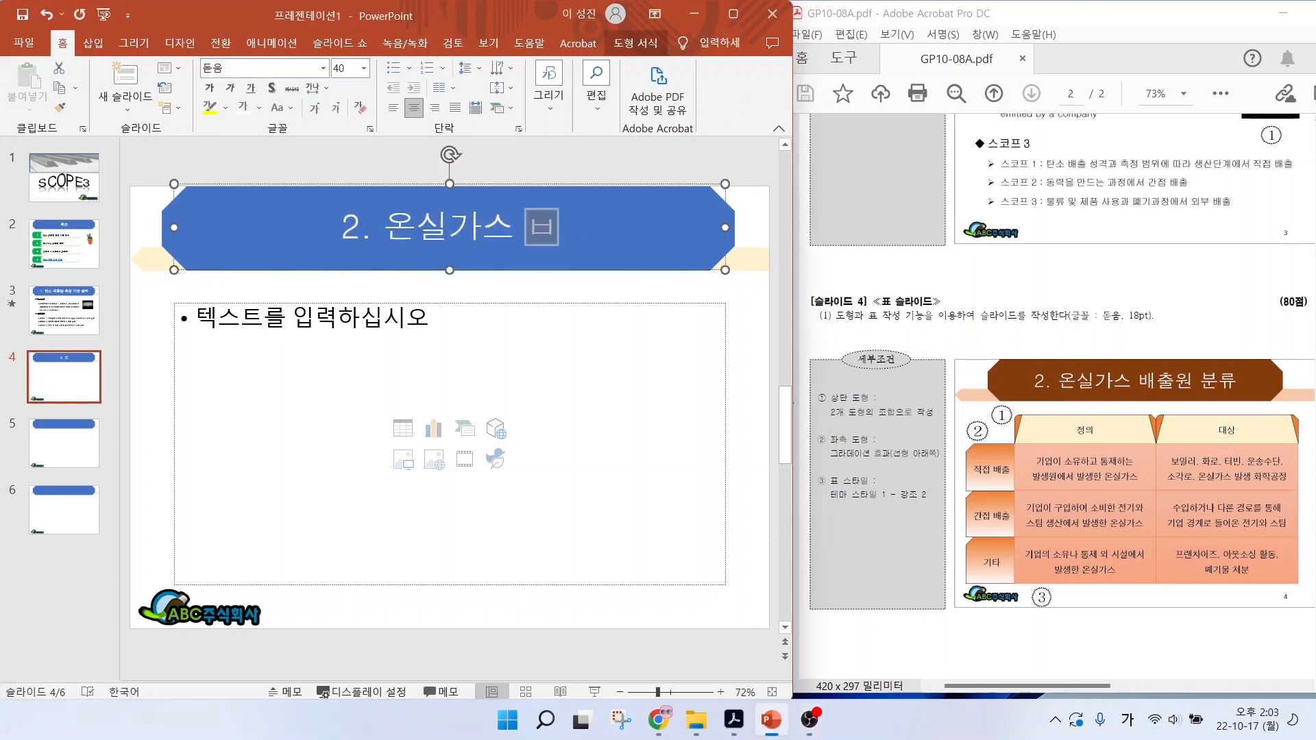
pyautogui.write('ㅐ출원 분류')
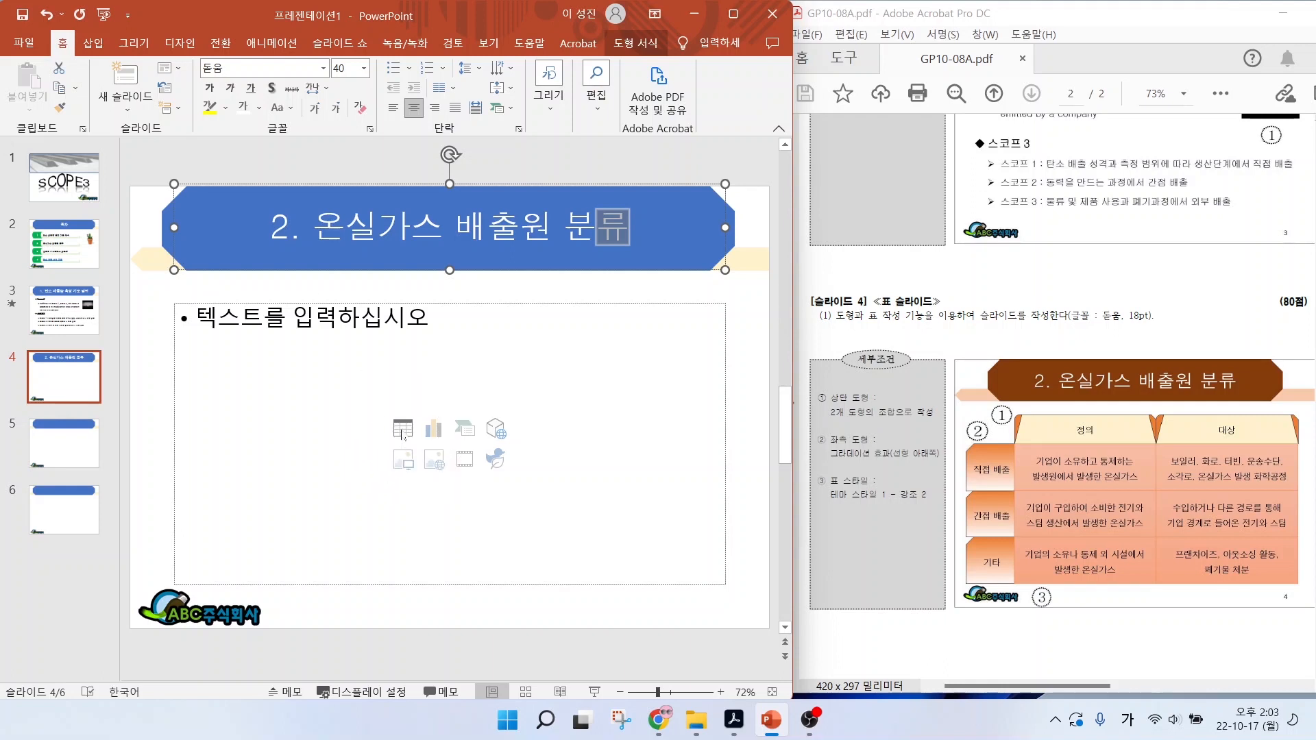
# - Insert a table with 2 columns and 3 rows in the content placeholder of slide 4
pyautogui.click(402, 432)
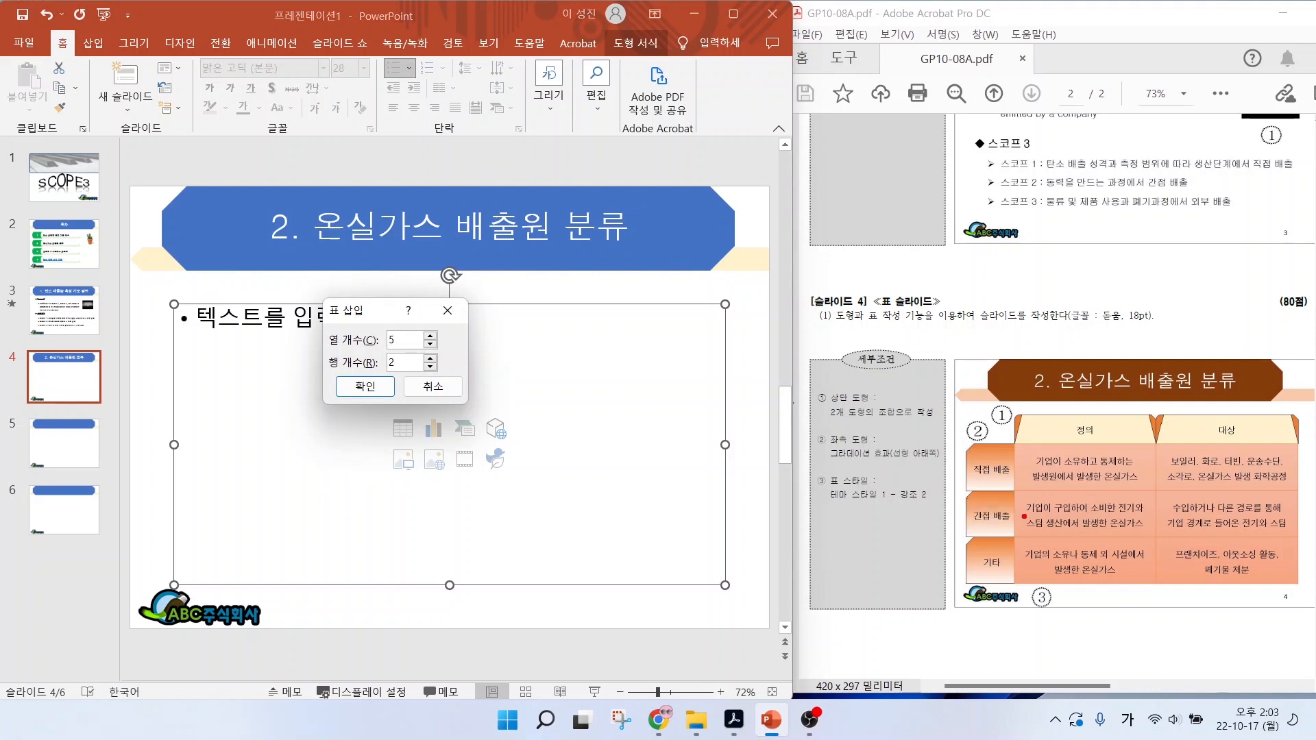
pyautogui.click(1013, 447)
pyautogui.moveTo(1012, 446); pyautogui.dragTo(1302, 586)
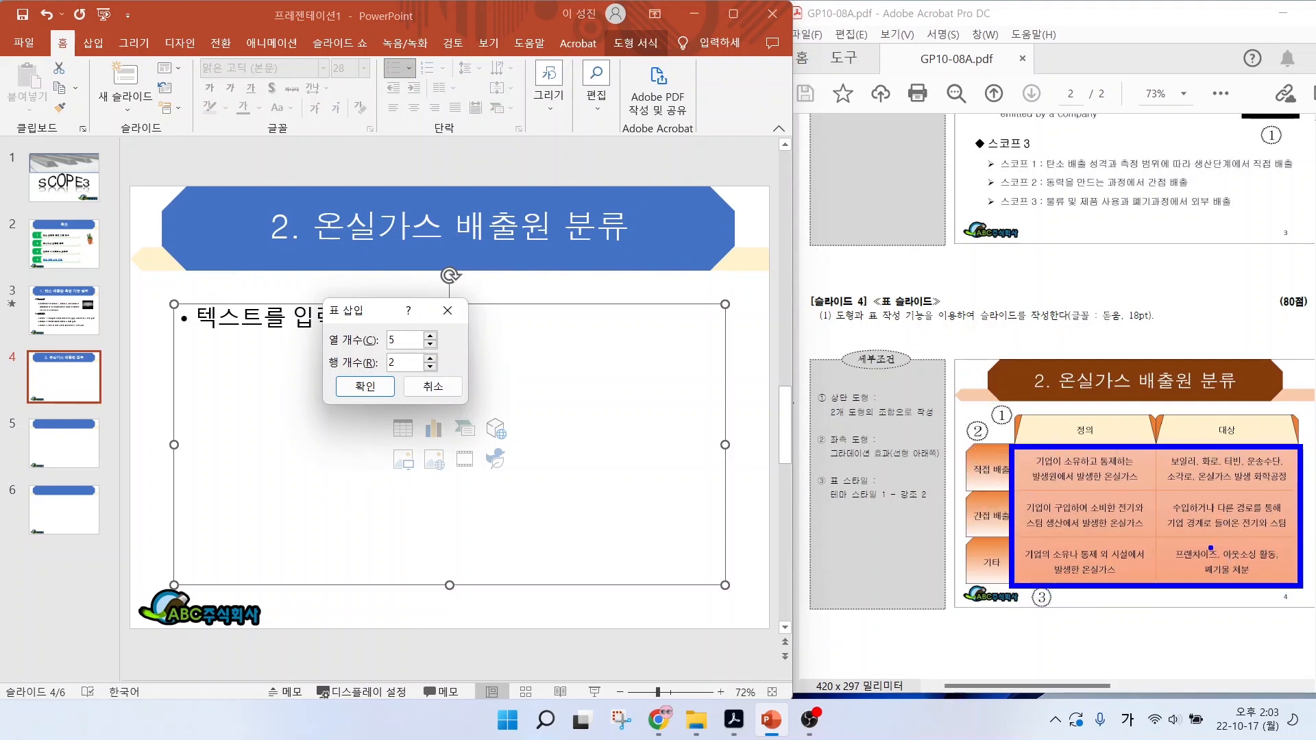
pyautogui.moveTo(1013, 488); pyautogui.dragTo(1299, 488)
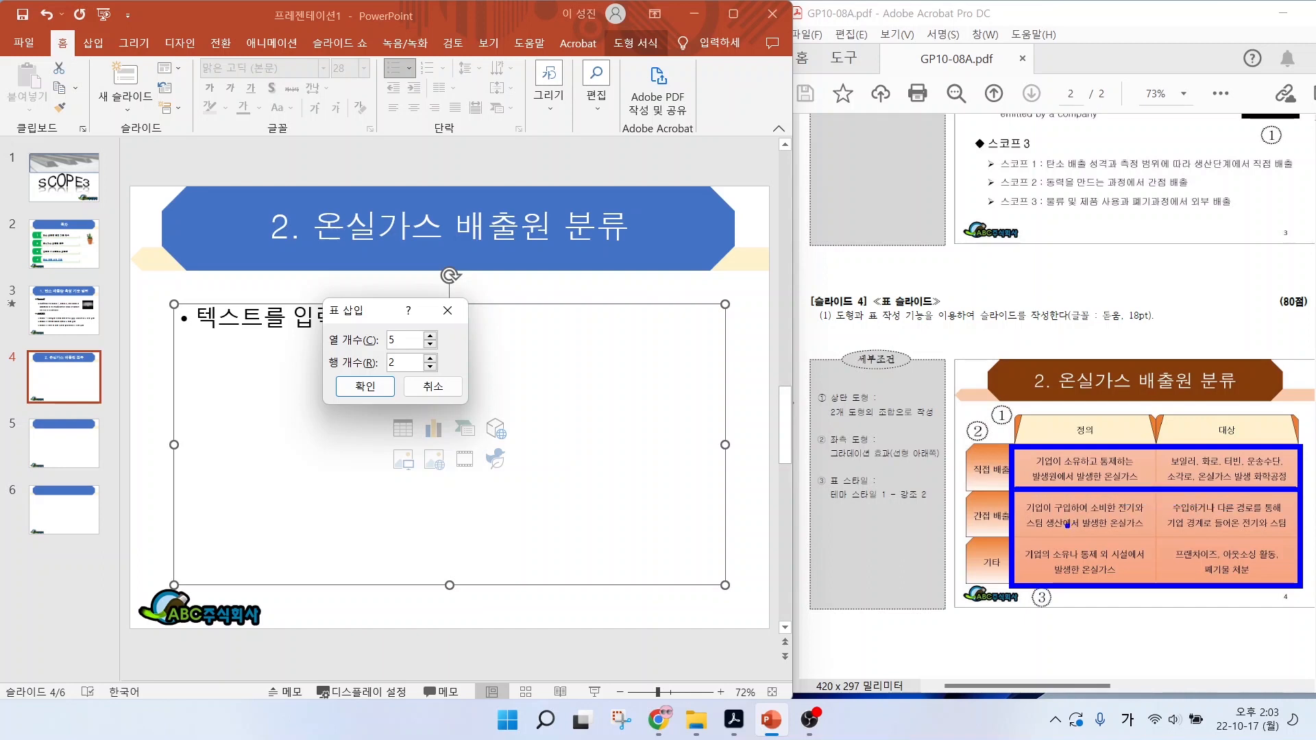
pyautogui.moveTo(1042, 541); pyautogui.dragTo(1290, 541)
pyautogui.moveTo(1156, 457); pyautogui.dragTo(1156, 600)
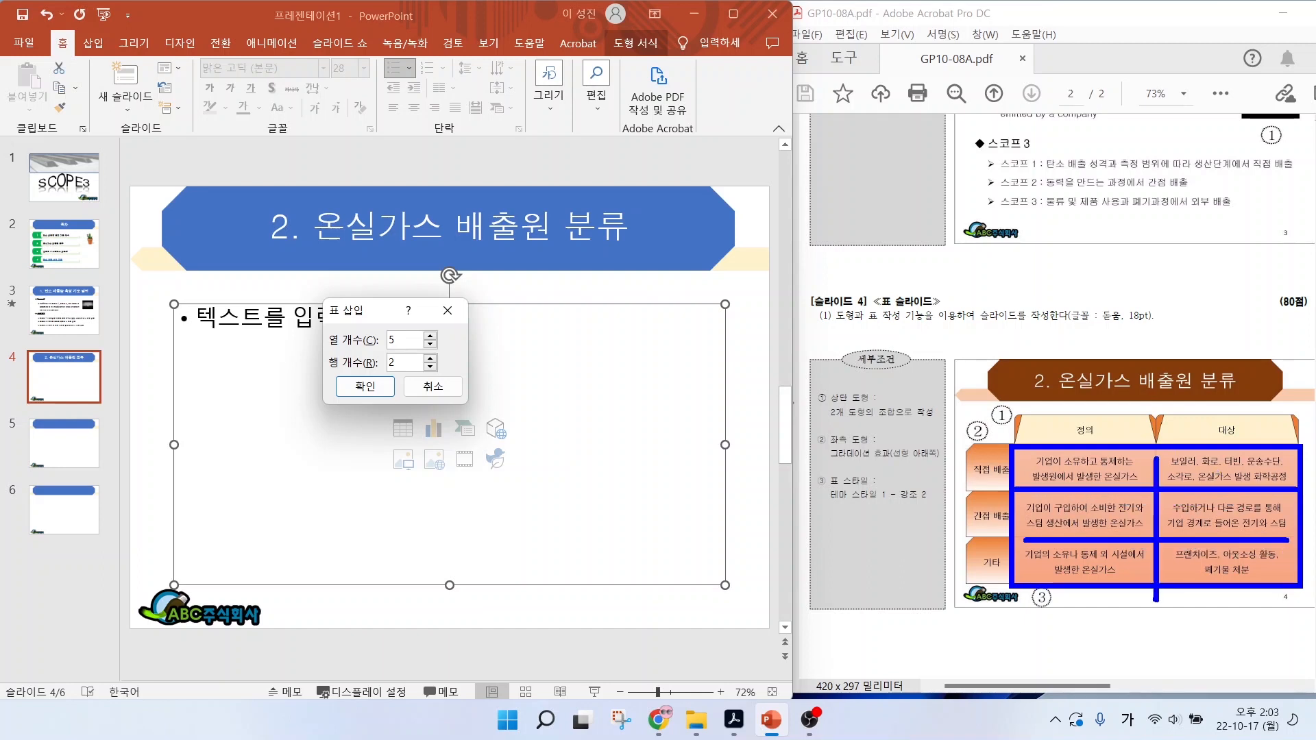
pyautogui.moveTo(442, 351)
pyautogui.mouseDown()
pyautogui.moveTo(456, 370)
pyautogui.moveTo(485, 341)
pyautogui.moveTo(486, 307)
pyautogui.mouseUp()
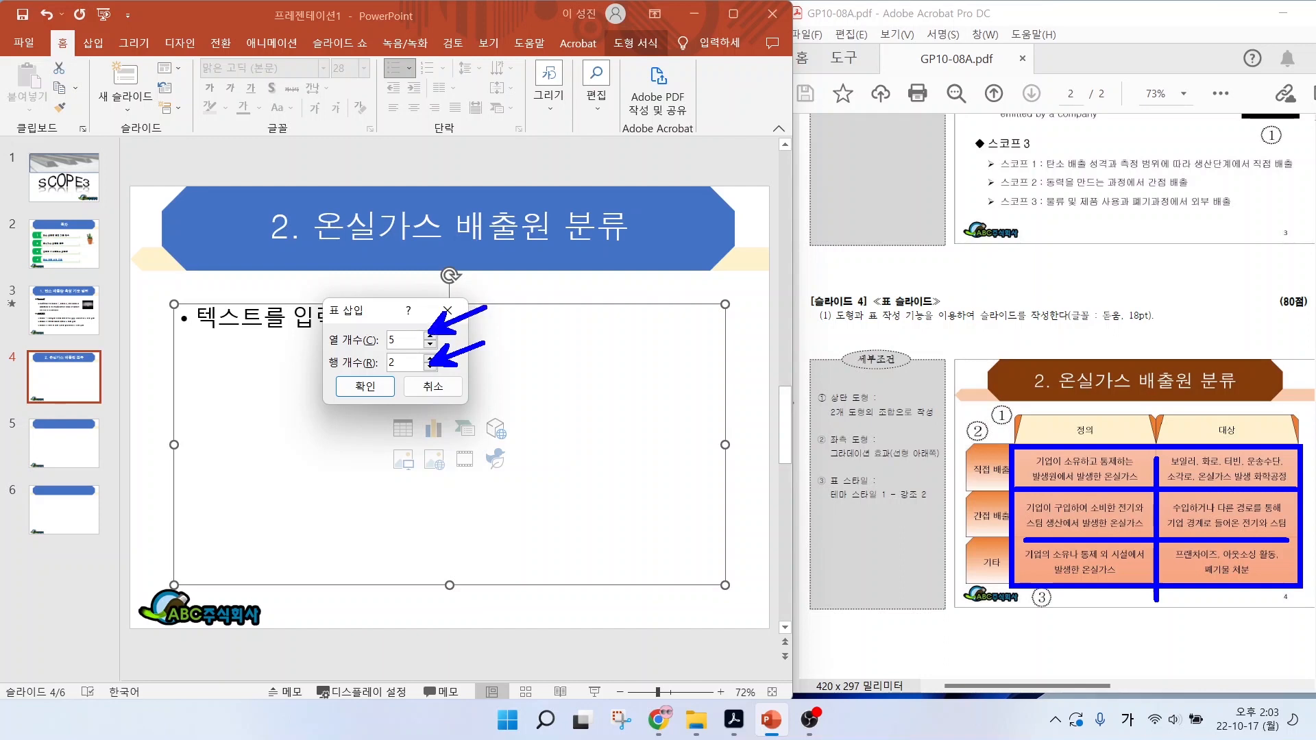
pyautogui.press('Escape')
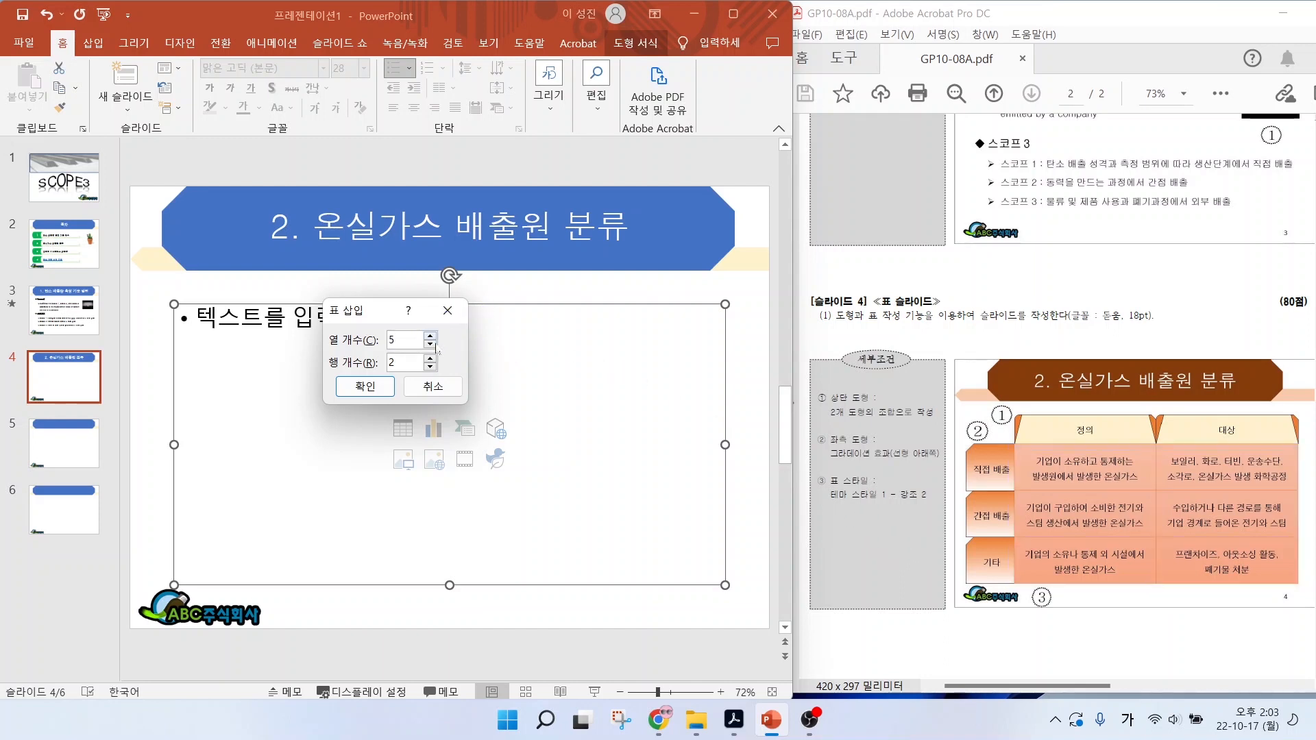
pyautogui.click(373, 386)
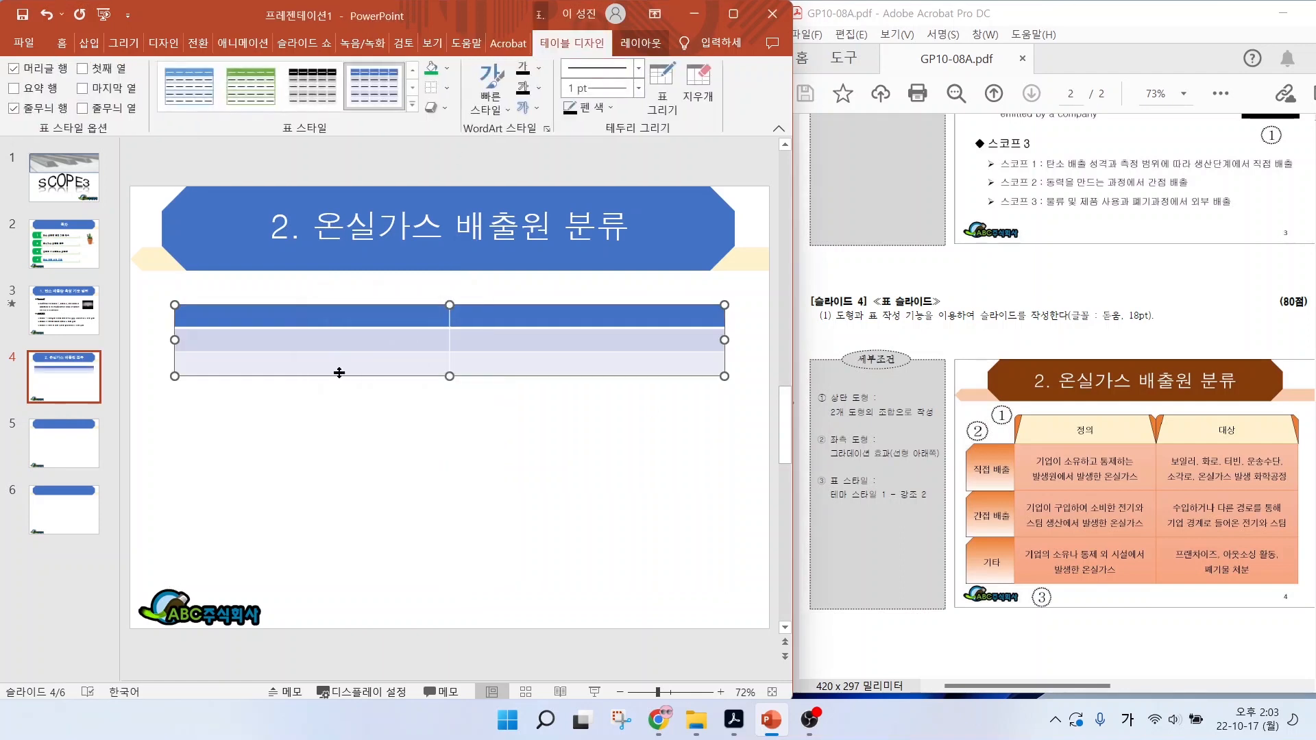
# - Resize the table to fill the lower area of the slide, leaving space above it and along its left side for shapes
pyautogui.moveTo(449, 376); pyautogui.dragTo(449, 587)
pyautogui.moveTo(175, 445); pyautogui.dragTo(243, 445)
pyautogui.moveTo(483, 303); pyautogui.dragTo(476, 331)
pyautogui.moveTo(725, 459); pyautogui.dragTo(744, 458)
# - Fill the first column's top two cells with two-line texts "기업이 소유하고 통제하는 / 발생원에서 발생한 온실가스" and "기업이 구입하고 소비한 전기와 / 스팀 생산에서 발생한 온실가스"
pyautogui.write('기업이 소유하고 통제하는')
pyautogui.press('Return')
pyautogui.write('발생원에서 발생한 온실가스')
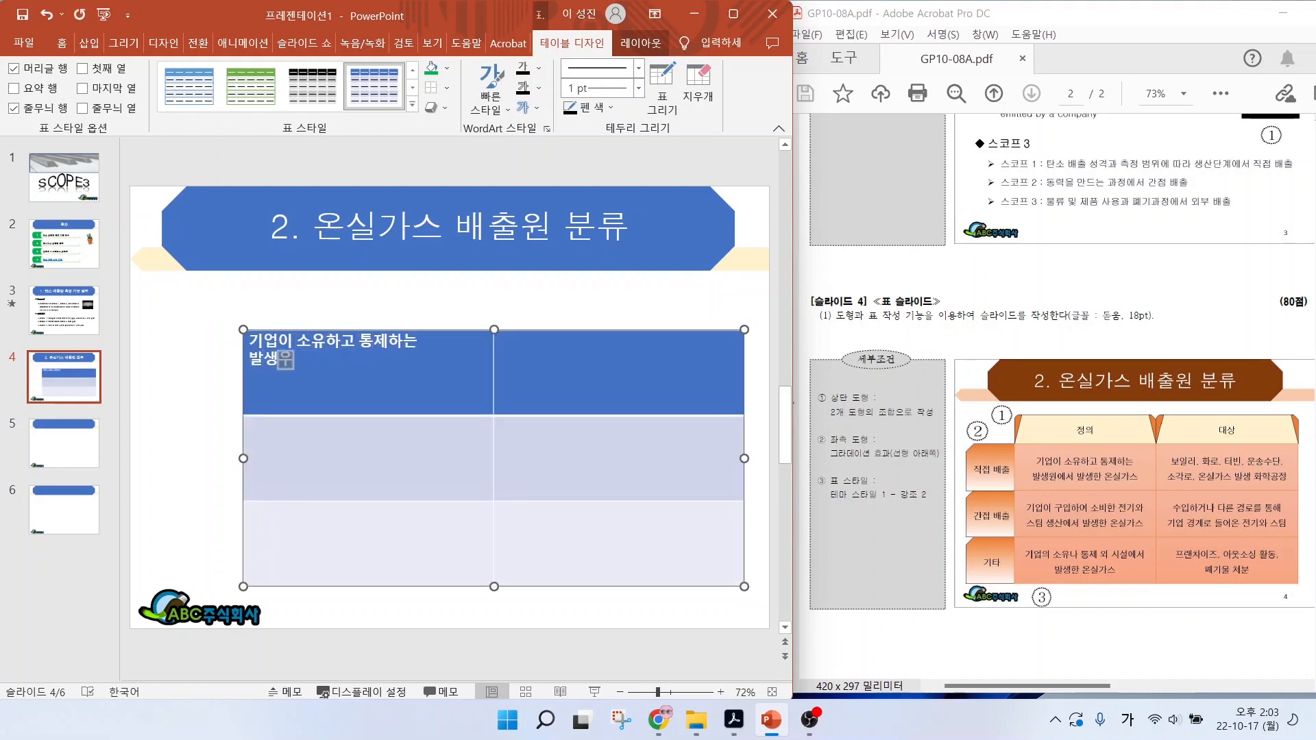
pyautogui.press('Down')
pyautogui.write('기어업이 구입하고 소비한 전기와')
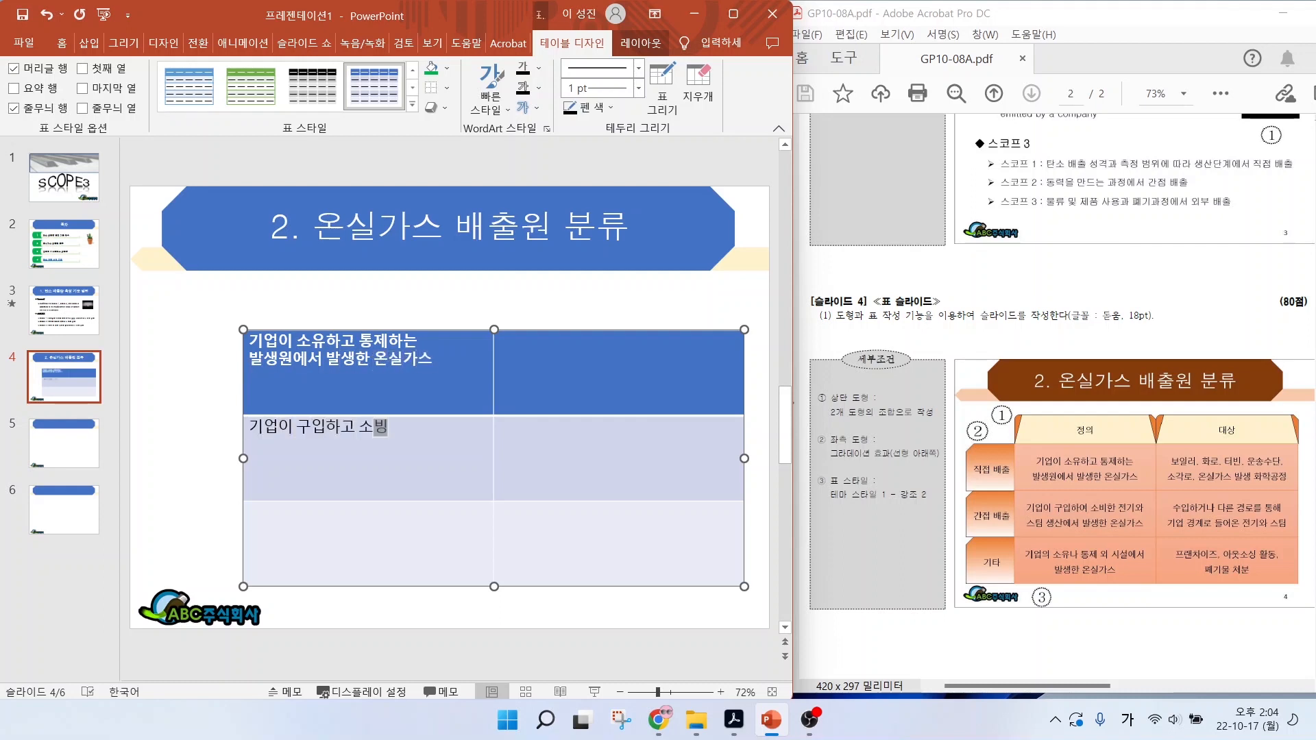
pyautogui.press('Return')
pyautogui.write('스팀 생산옛서 발생한 온실가스')
# - Enter "기업의 소유나 통제 외 시설에서 / 발생한 온실가스" on two lines in the first column's last cell
pyautogui.press('Down')
pyautogui.write('기업의 소유나 통제 외 시설에서')
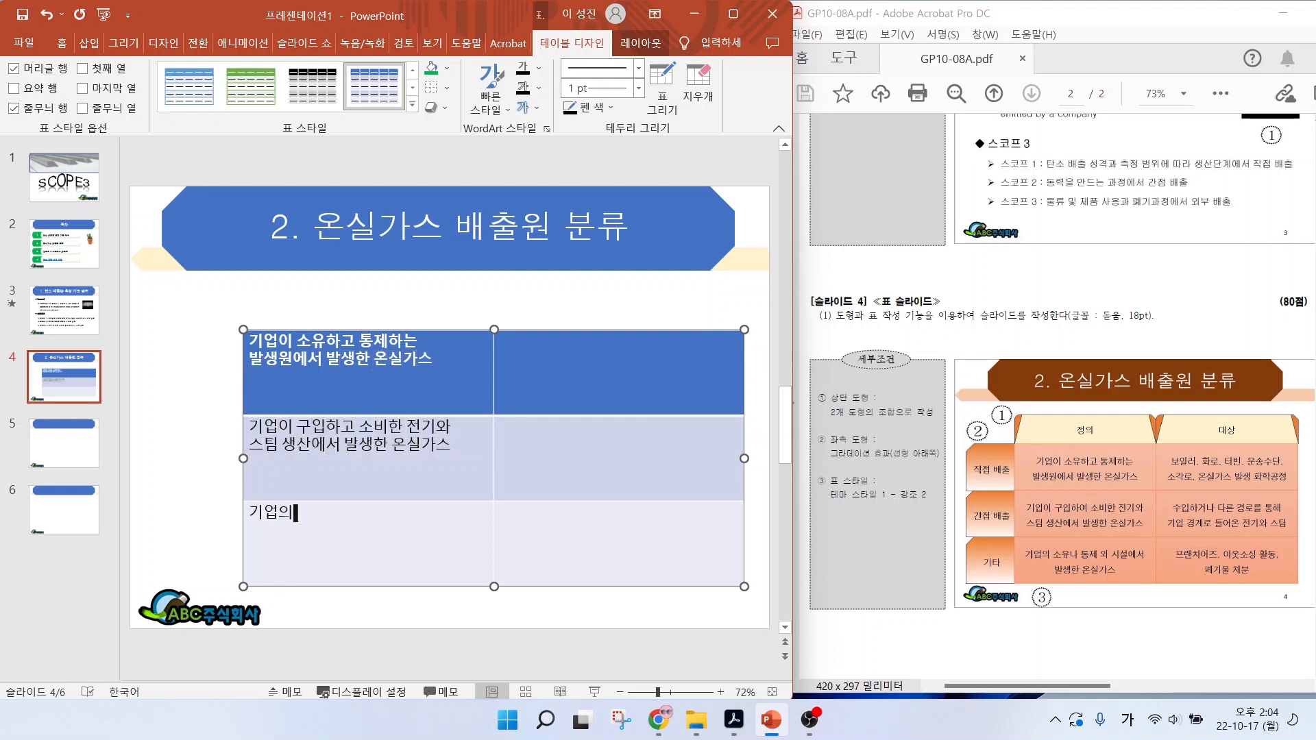
pyautogui.press('Return')
pyautogui.write('ㅂ발생한 온실가스')
# - Enter "보일러, 화로, 터빈, 운송수단, / 소각로, 온실가스 발생 화학공정" on two lines in the second column's first cell
pyautogui.click(499, 342)
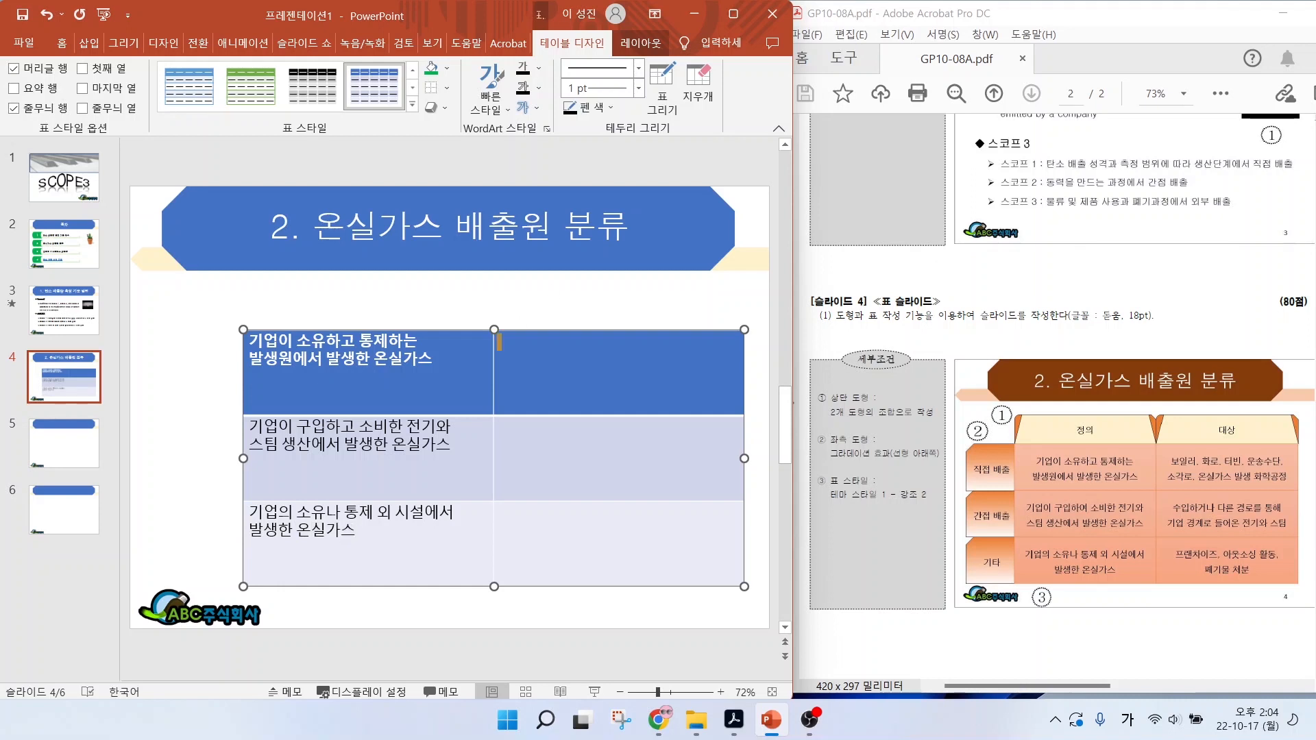
pyautogui.write('보일러, 화로, 터빈, ㅇ운송수단,')
pyautogui.press('Return')
pyautogui.write('소각로, 온실가스 발생 화학공정')
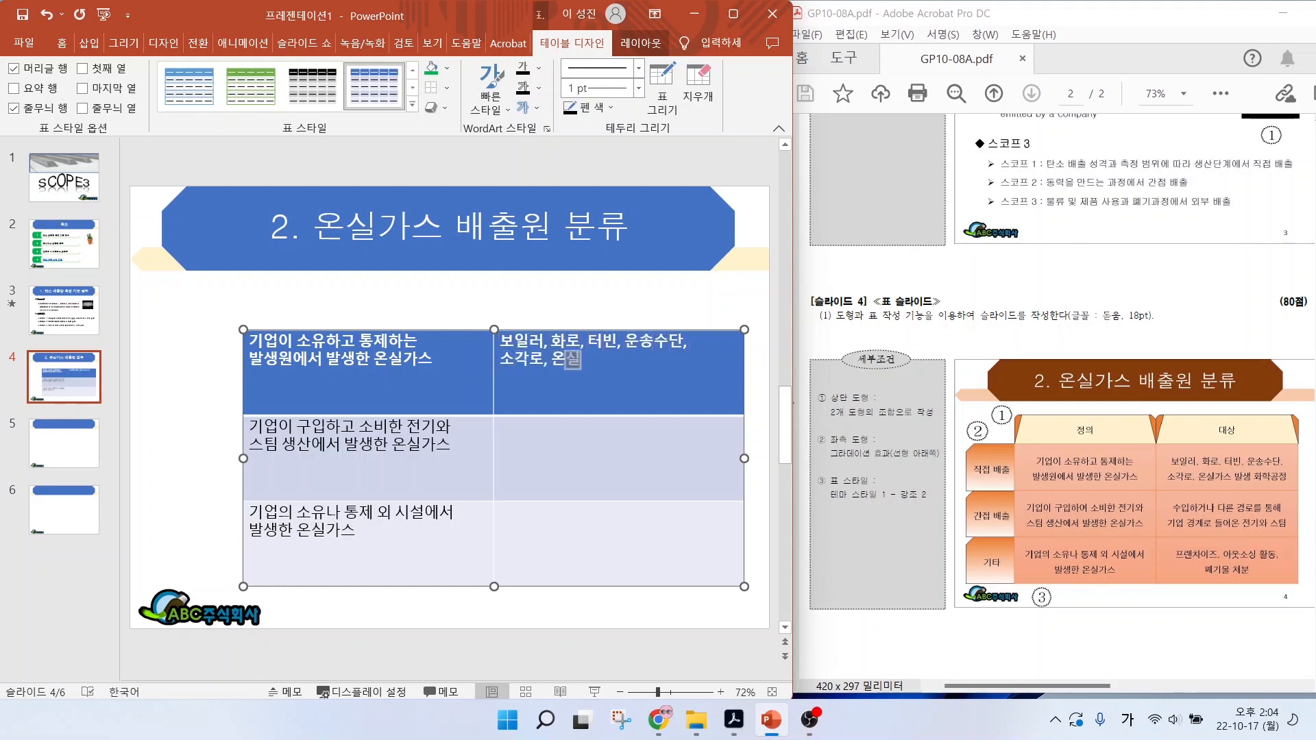
# - Fill the second column's remaining cells with "수입하거나 다른 경로를 통해 / 기업 경계로 들어온 전기와 스팀" and "프랜차이즈, 아웃소싱 활동, / 폐기물 처분"
pyautogui.press('Down')
pyautogui.write('수입하거나 다른 경로를 통해')
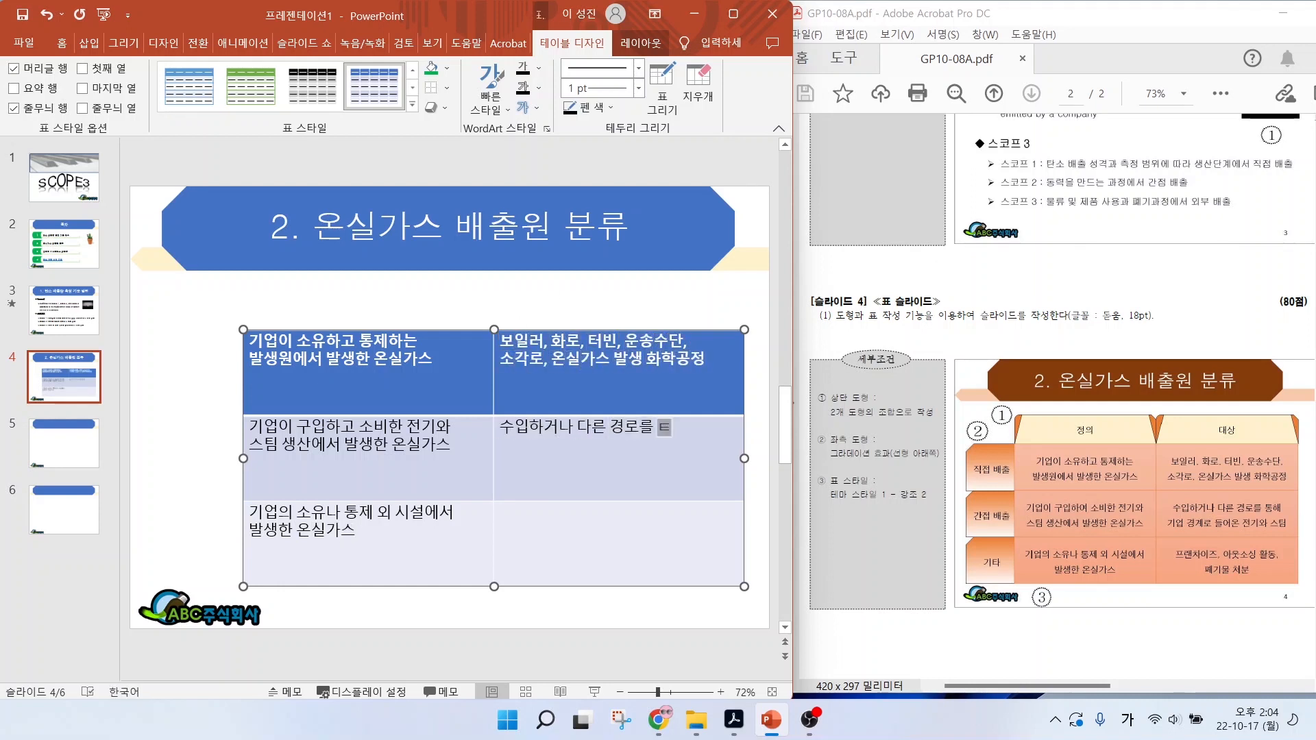
pyautogui.press('Return')
pyautogui.write('기업 경계로 들어온 저ㄴ기와  스팀')
pyautogui.press('Down')
pyautogui.write('프랜차이즈, 아웃소싱 활동,')
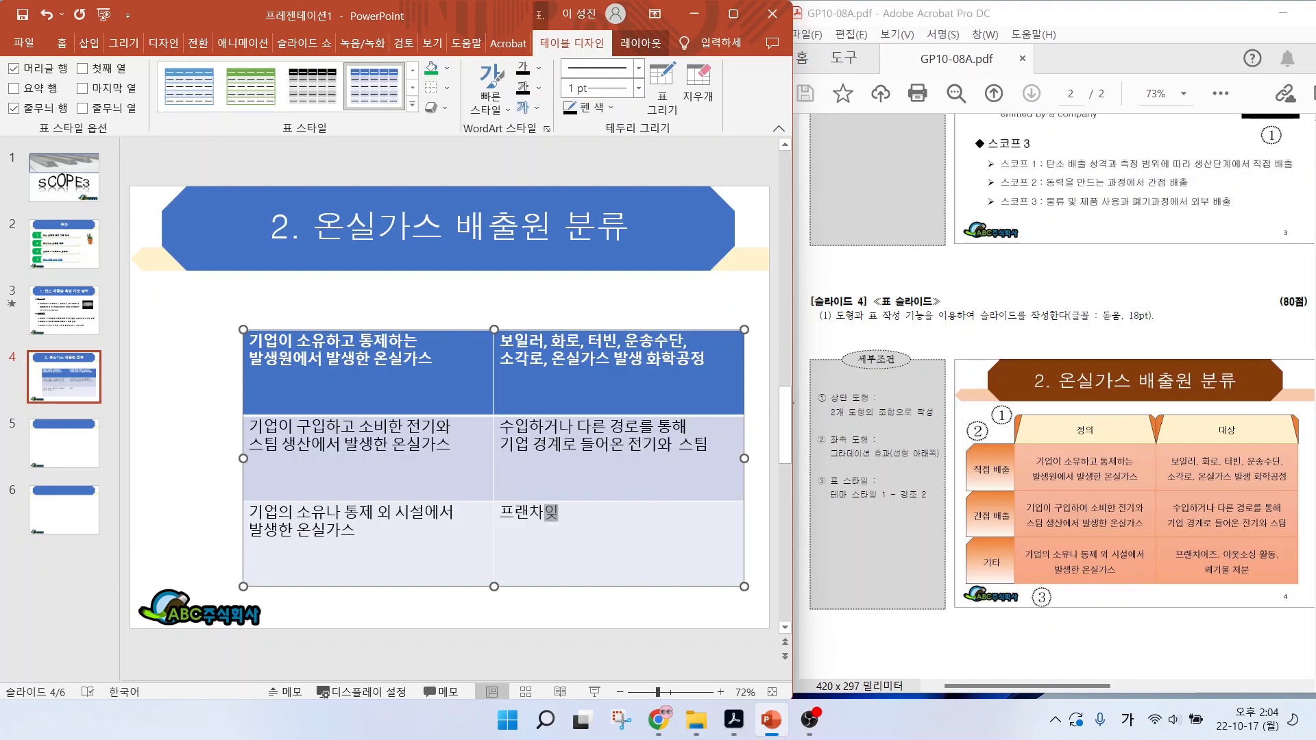
pyautogui.press('Return')
pyautogui.write('폐기물 처분')
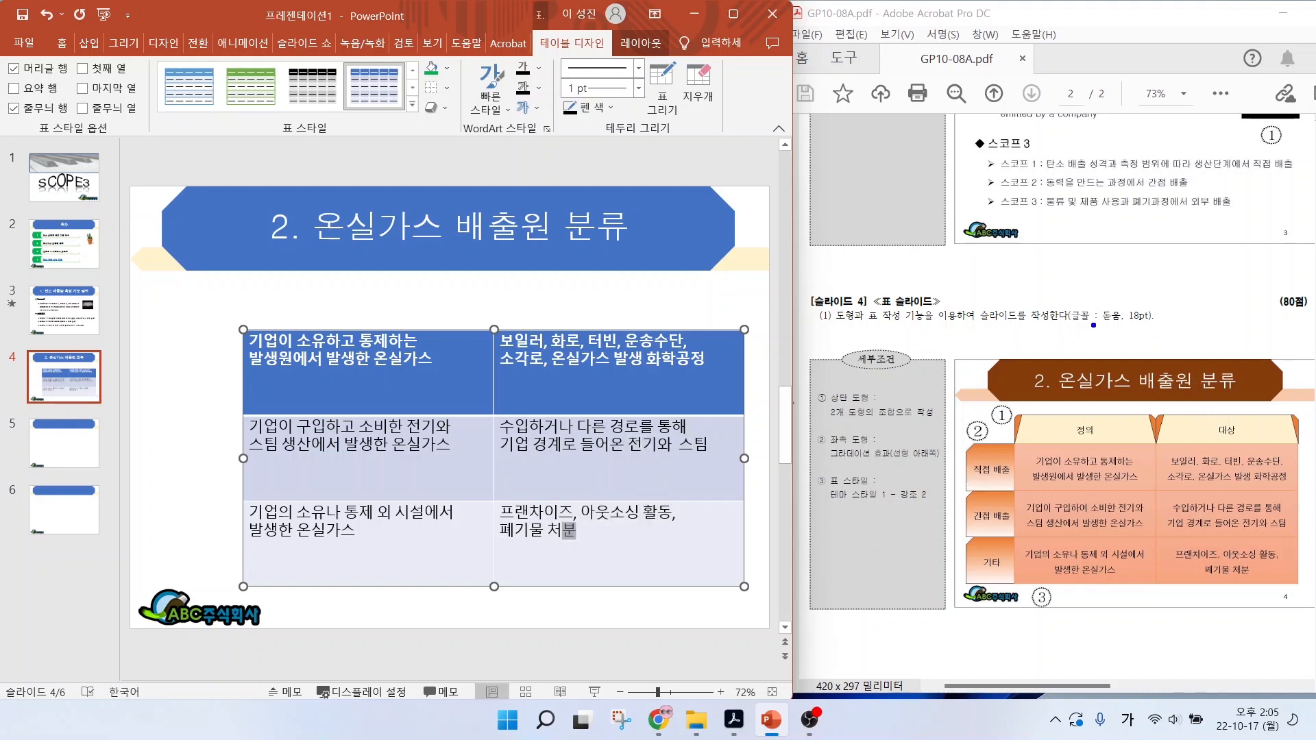
# - Apply the orange table style 테마 스타일 1 - 강조 2 to the whole table
pyautogui.moveTo(1094, 325); pyautogui.dragTo(1176, 326)
pyautogui.press('Escape')
pyautogui.moveTo(638, 549)
pyautogui.mouseDown()
pyautogui.moveTo(559, 515)
pyautogui.moveTo(330, 360)
pyautogui.mouseUp()
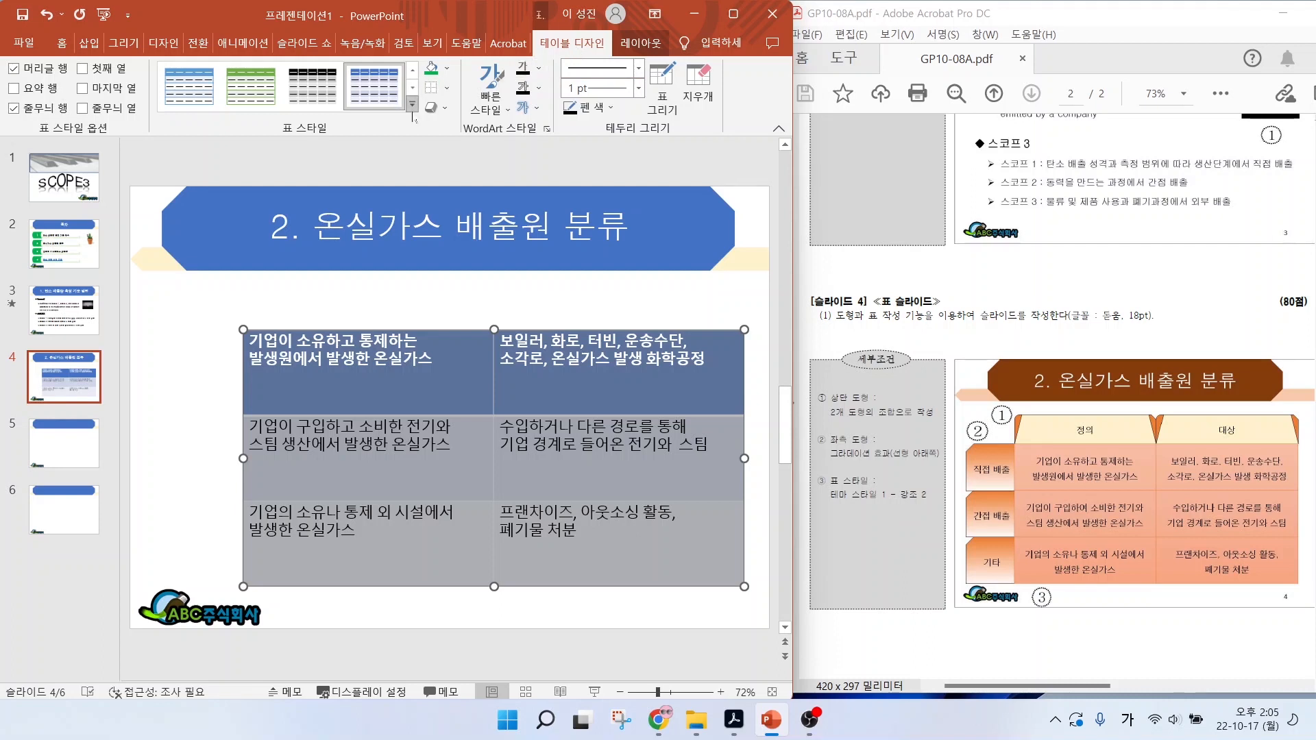
pyautogui.click(414, 109)
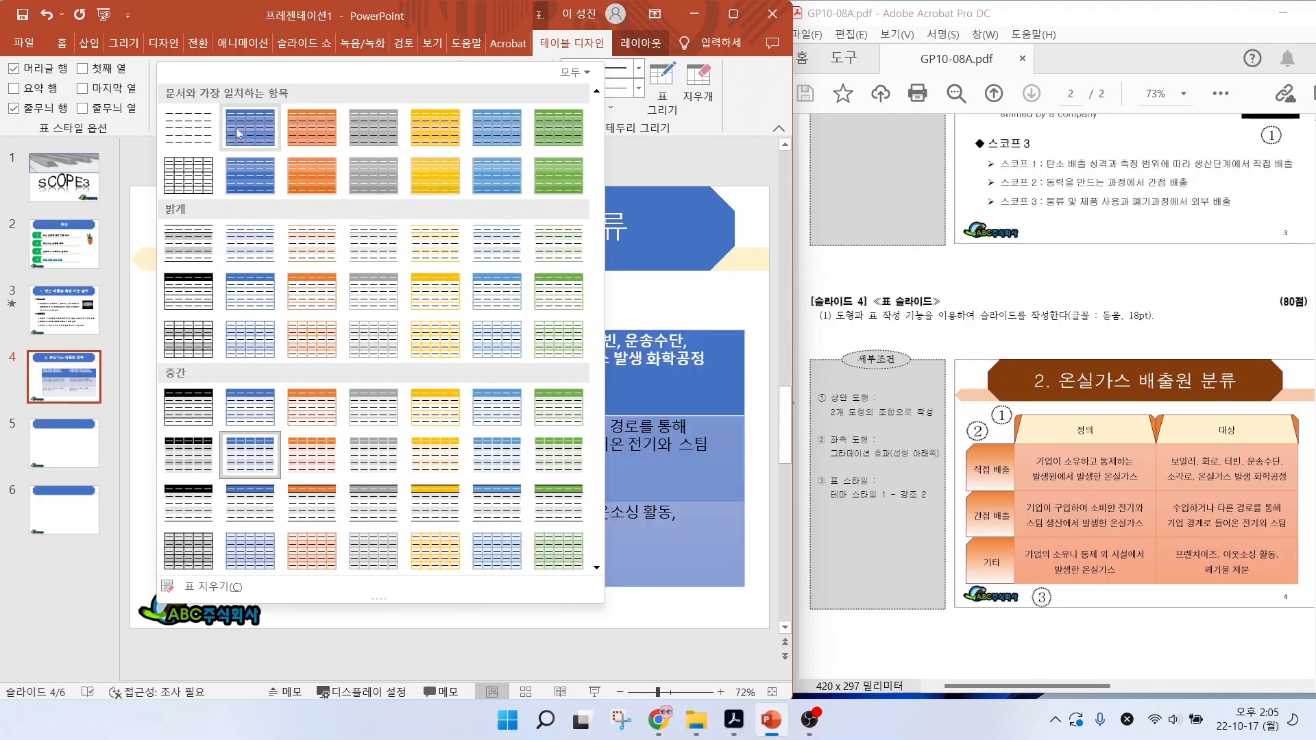
pyautogui.click(312, 127)
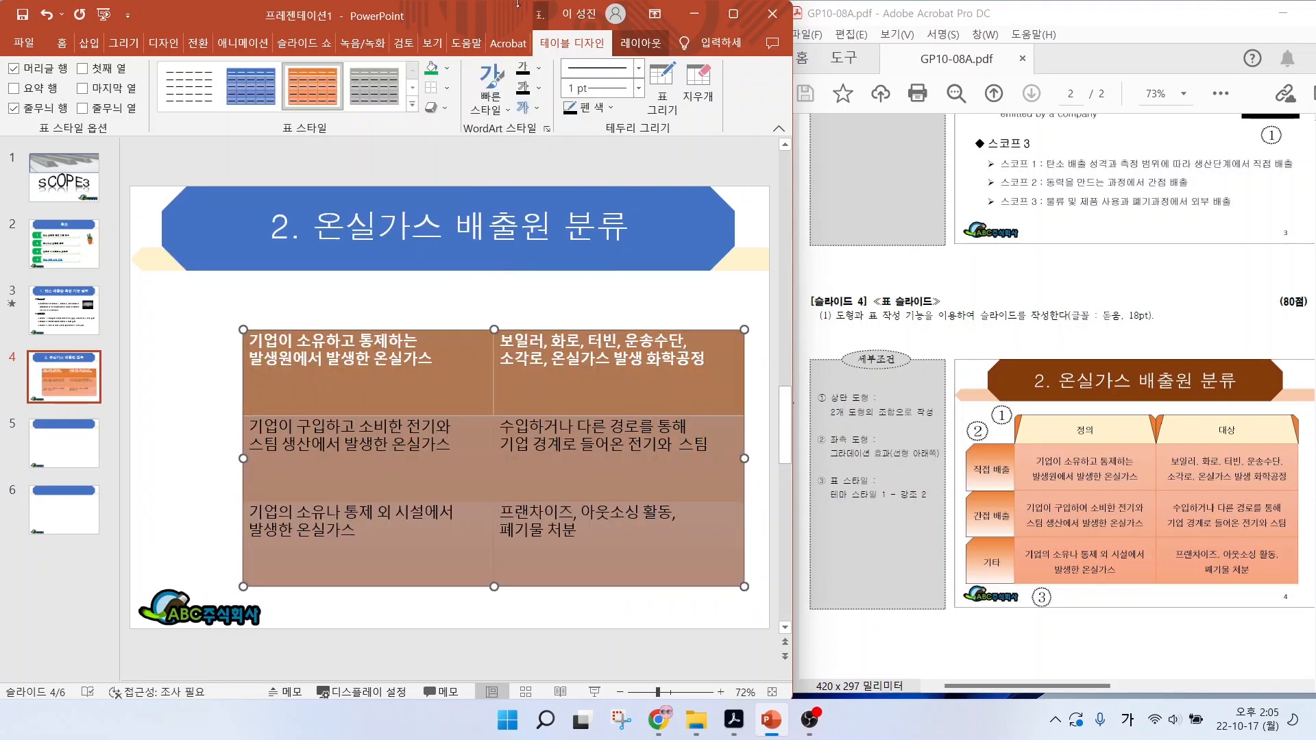
# - Set all table cells to the 돋움 font and center their text horizontally and vertically
pyautogui.click(62, 45)
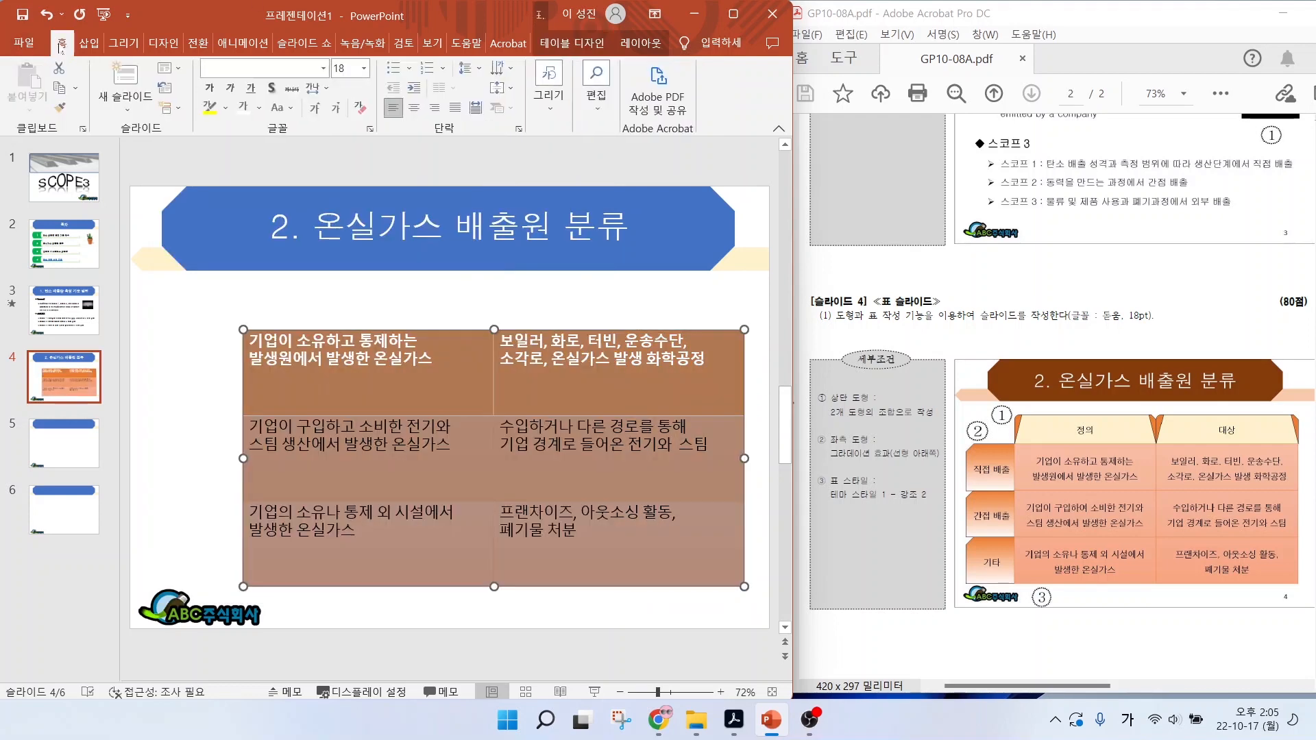
pyautogui.click(324, 69)
pyautogui.click(226, 210)
pyautogui.click(414, 108)
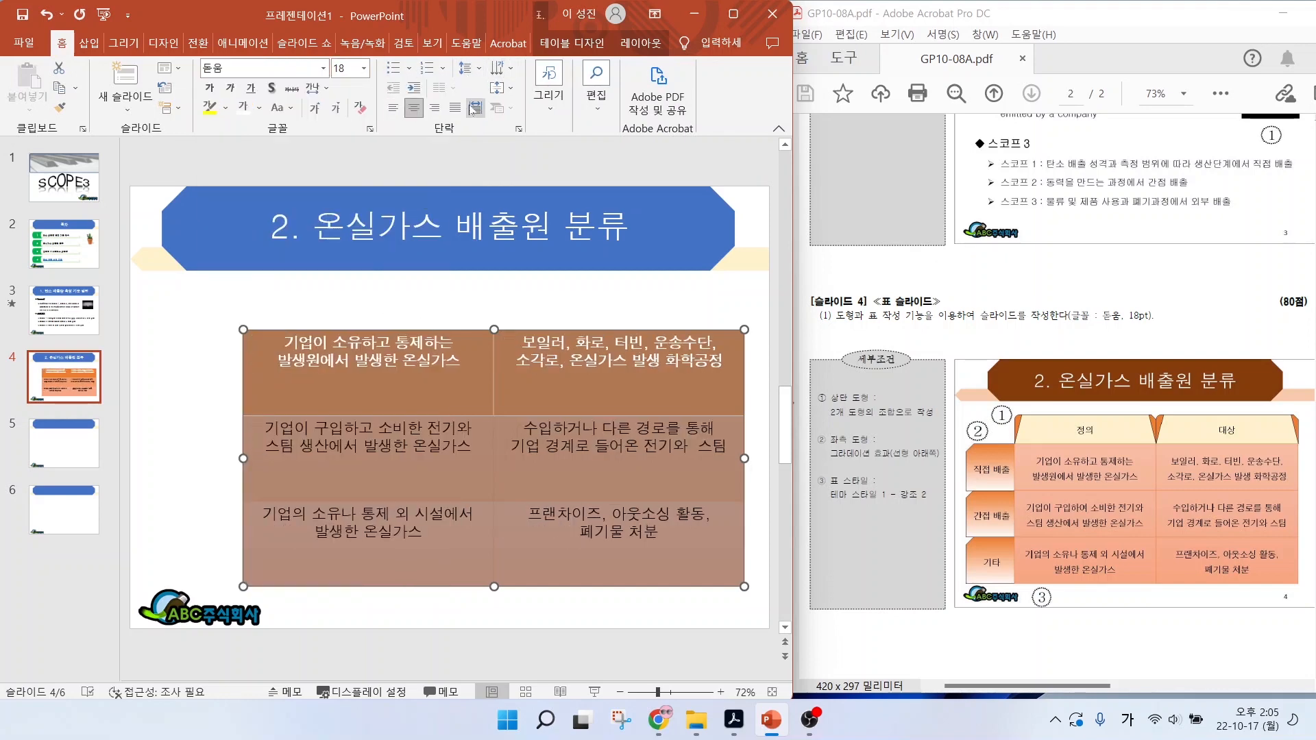
pyautogui.click(475, 108)
pyautogui.click(521, 172)
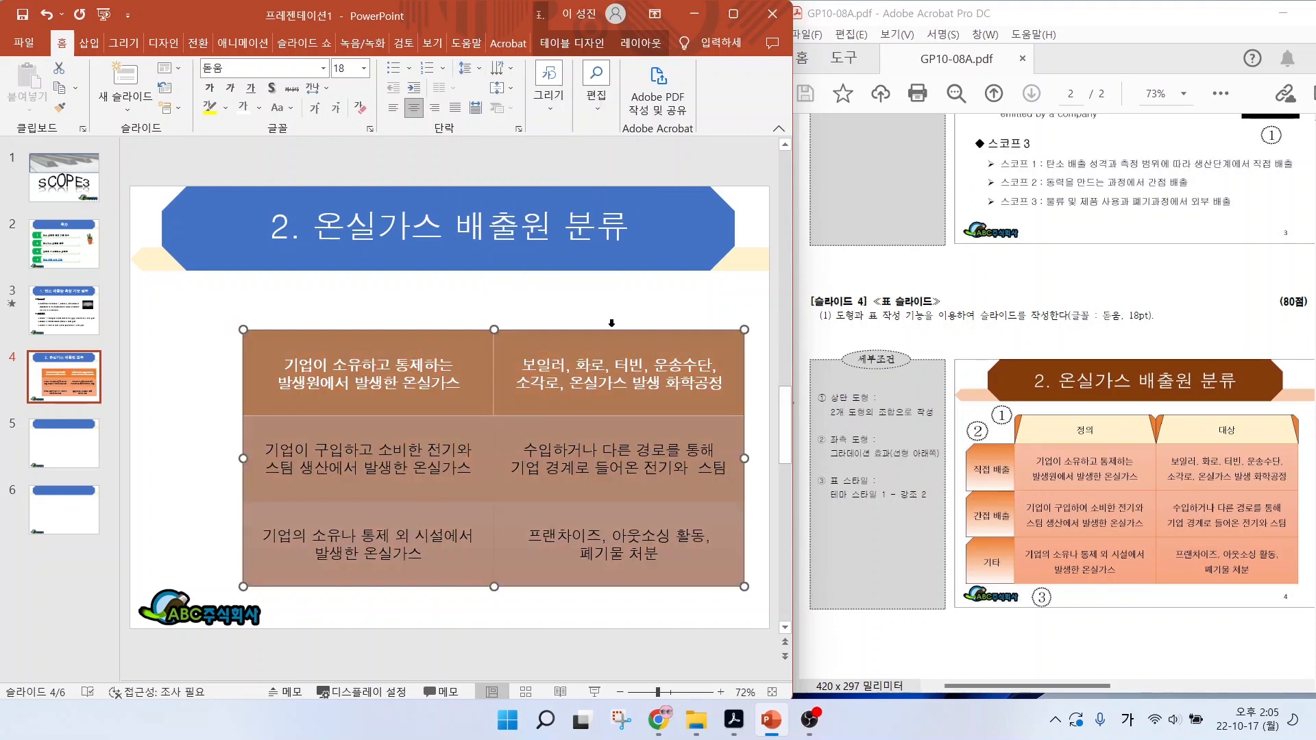
# - Turn off the header row (머리글 행) and banded rows (줄무늬 행) options for the table
pyautogui.click(188, 421)
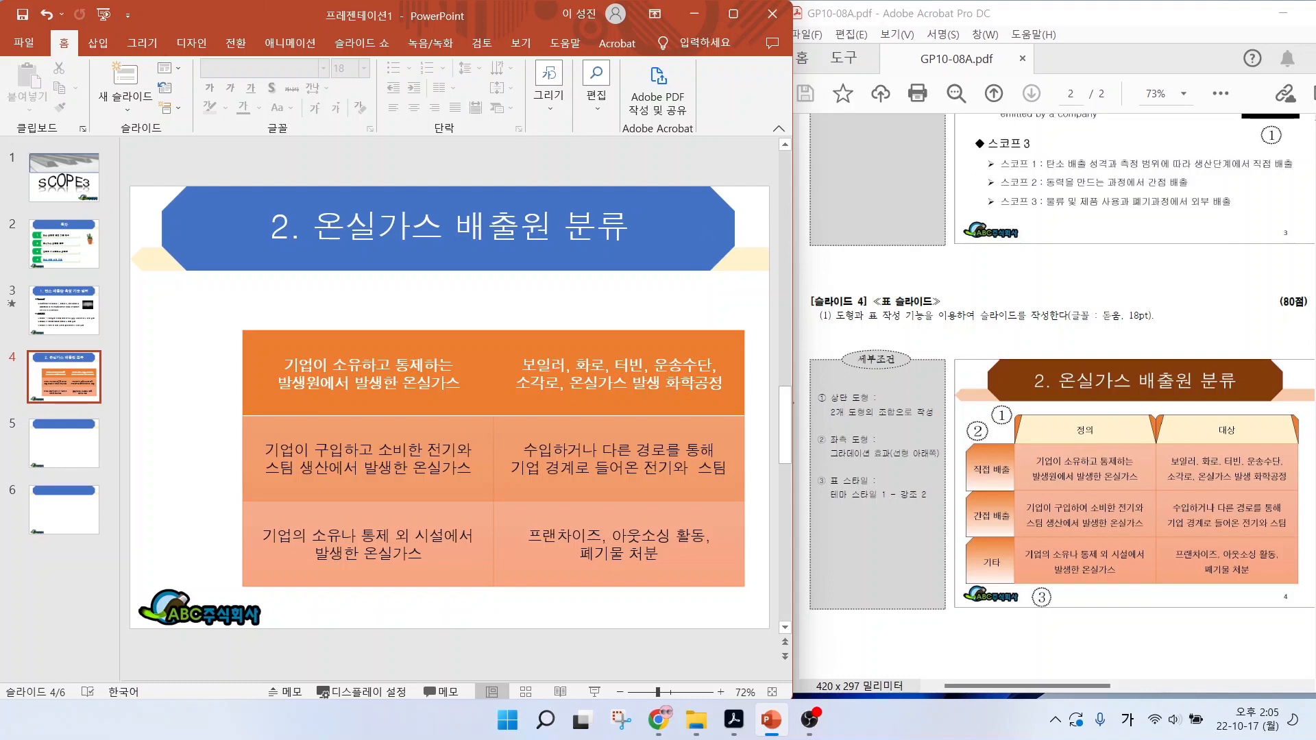
pyautogui.moveTo(448, 366); pyautogui.dragTo(617, 545)
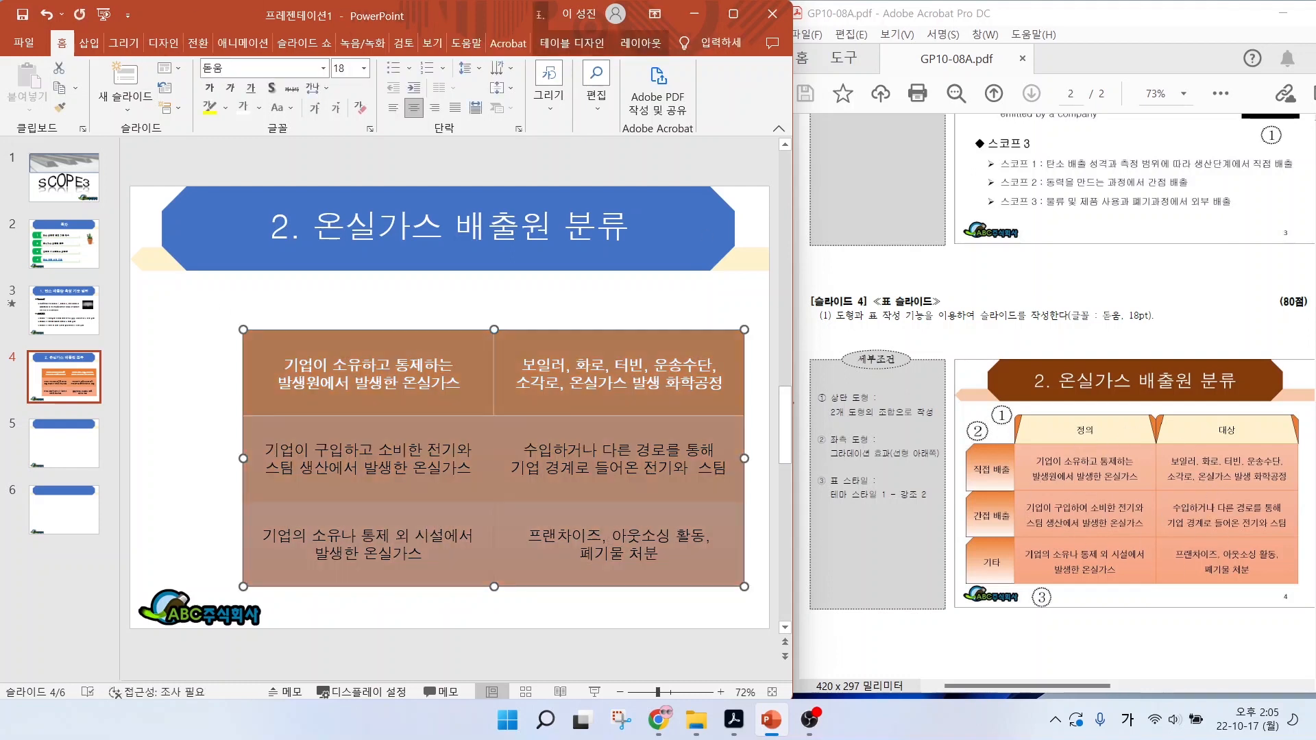
pyautogui.click(569, 43)
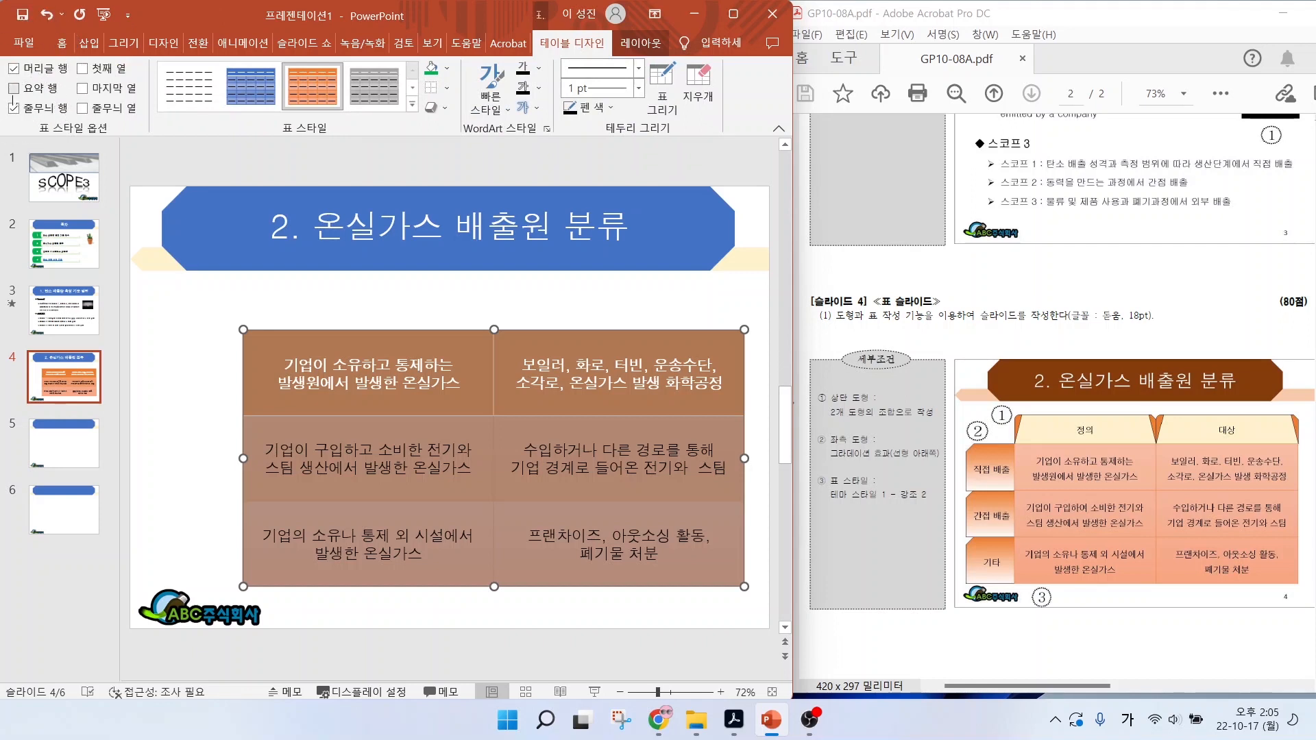
pyautogui.click(14, 109)
pyautogui.click(14, 69)
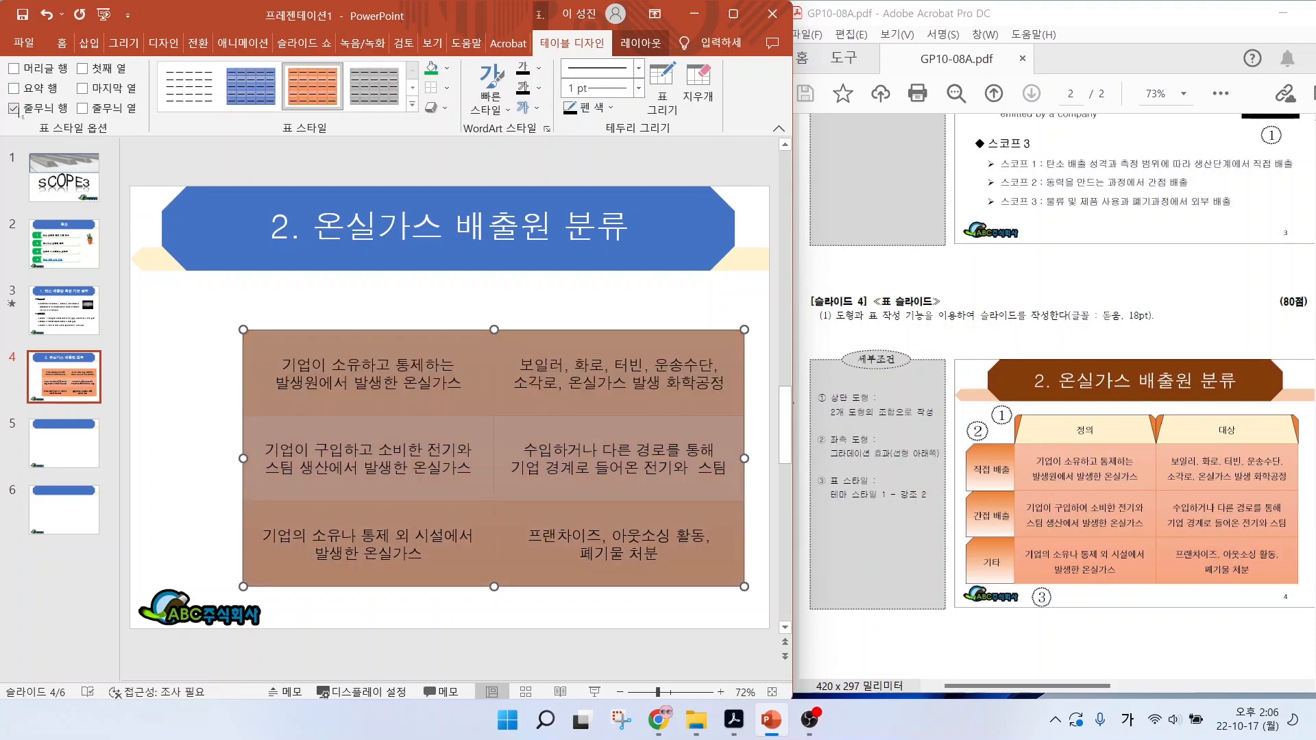